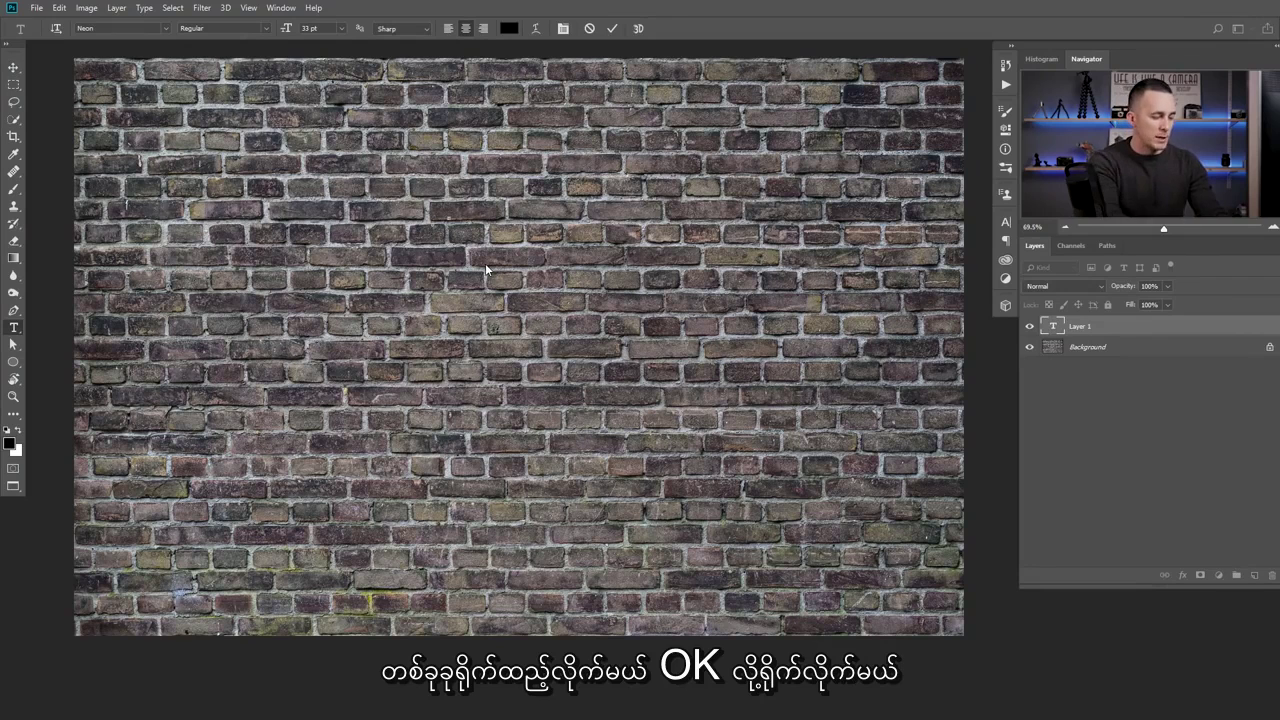
Enter the text "THE" in the Neon font on the upper wall and colour it white (ffffff).
type("THE")
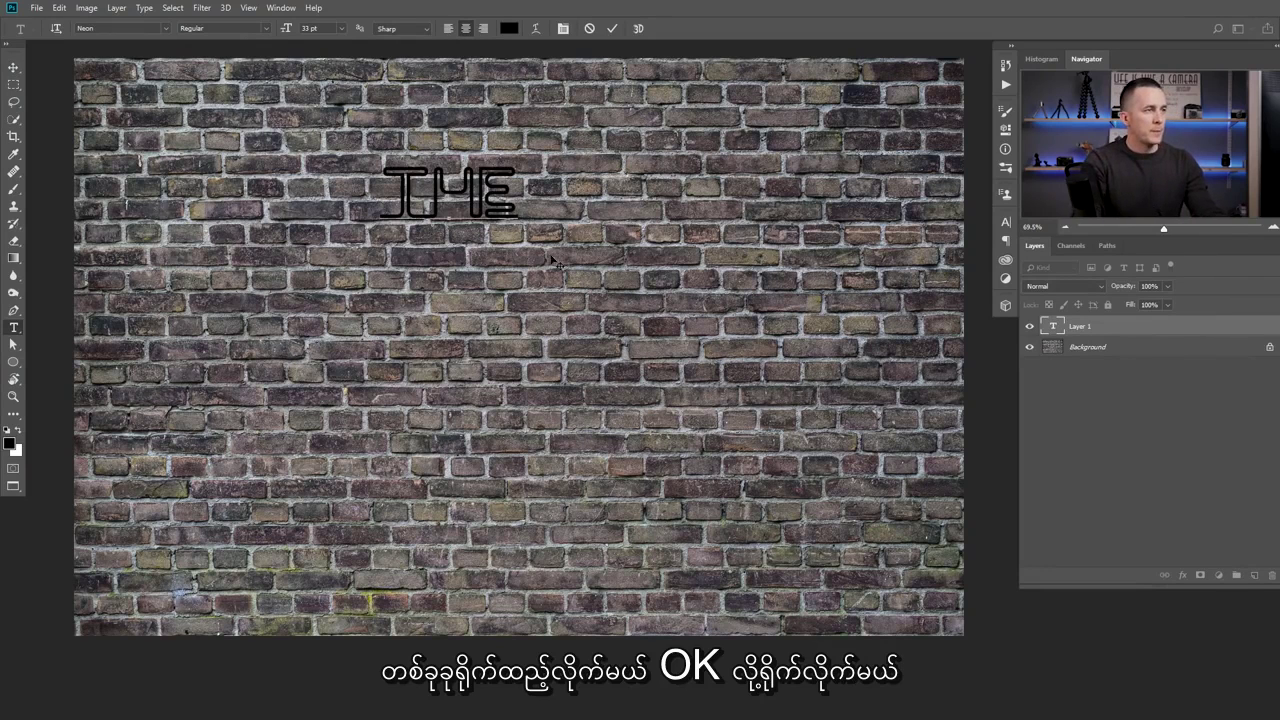
key("ctrl+a")
left_click(509, 28)
type("ffffff")
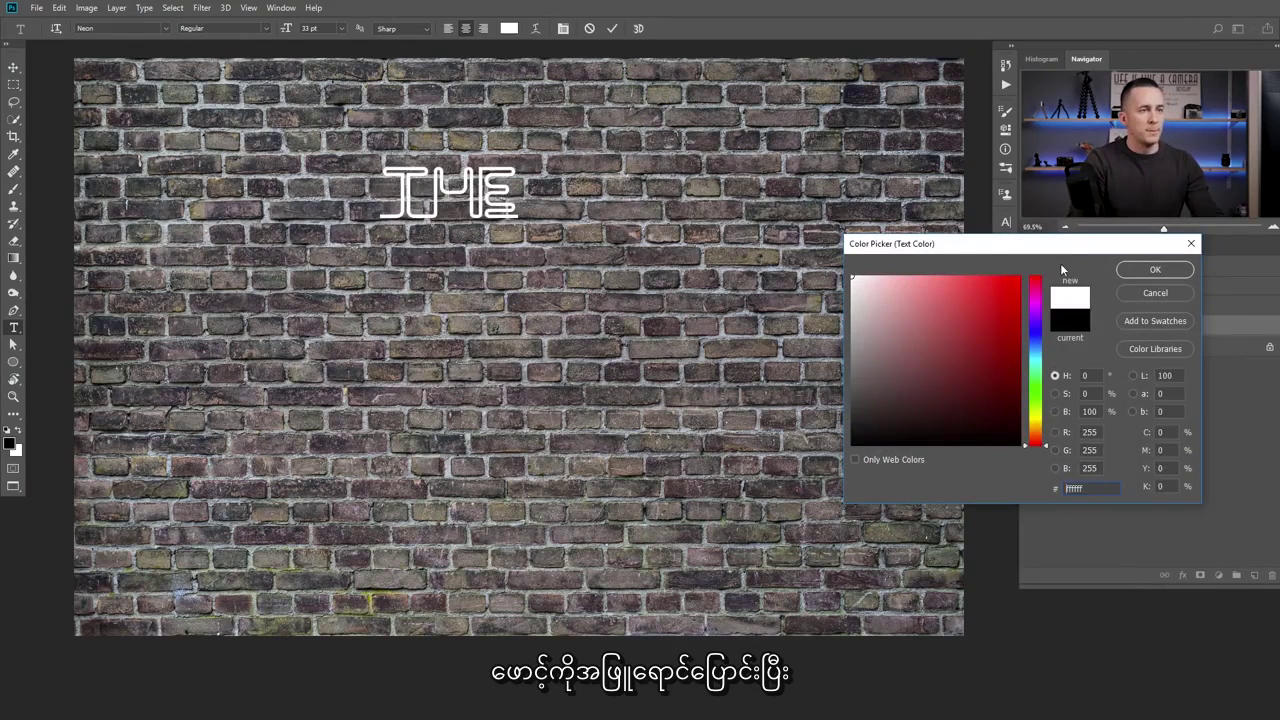
left_click(1155, 269)
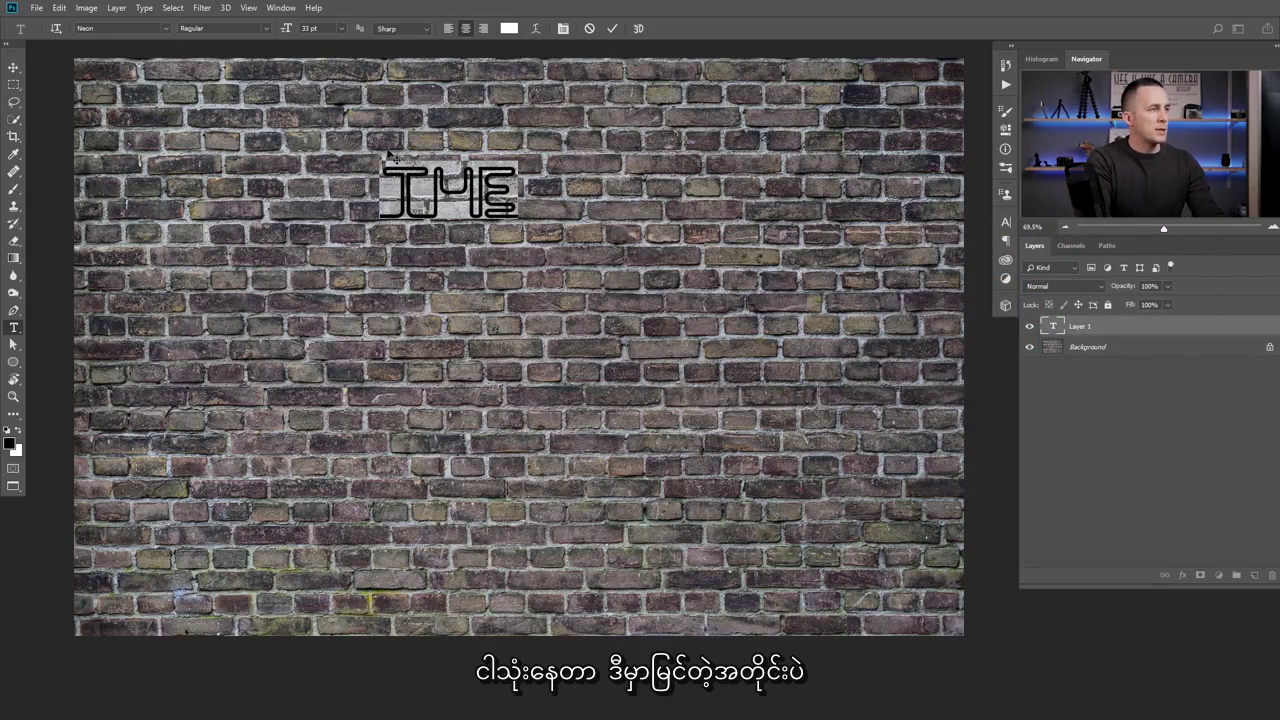
key("ctrl+h")
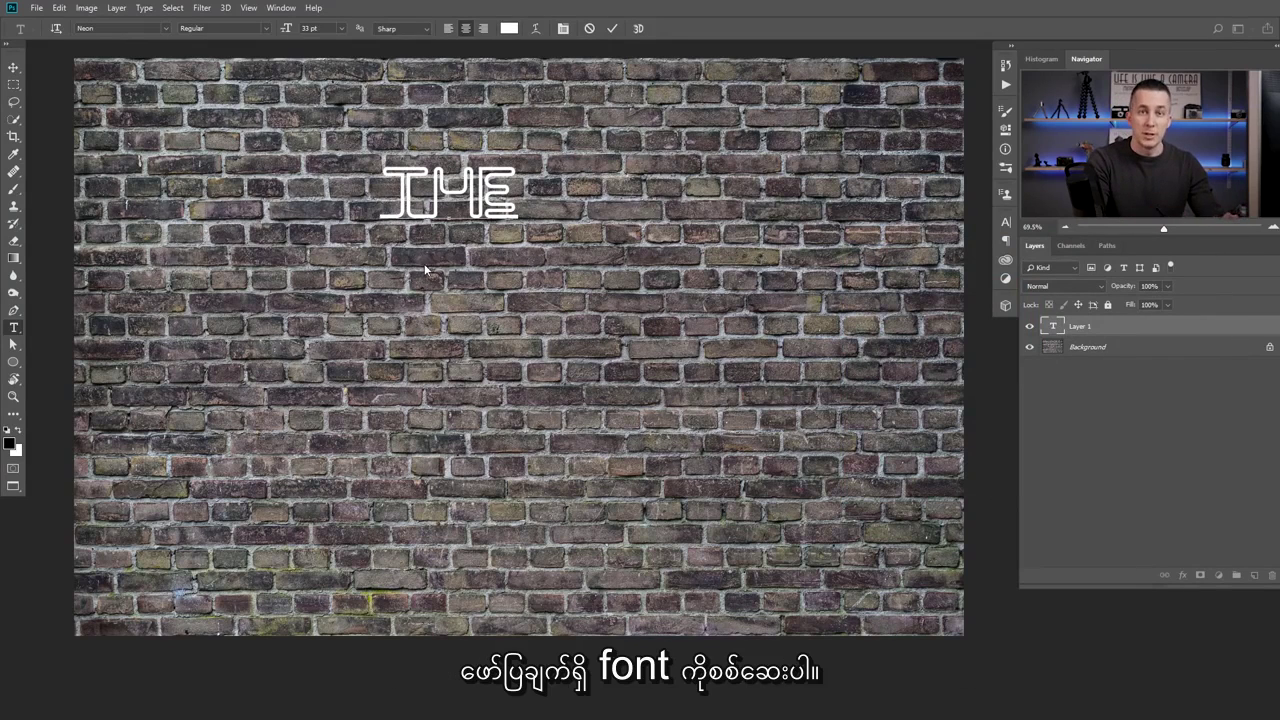
left_click(611, 28)
Add a separate text layer reading "NEON LIGHTS" and move it roughly centred below "THE".
left_click(381, 213)
key("Return")
type("NEON")
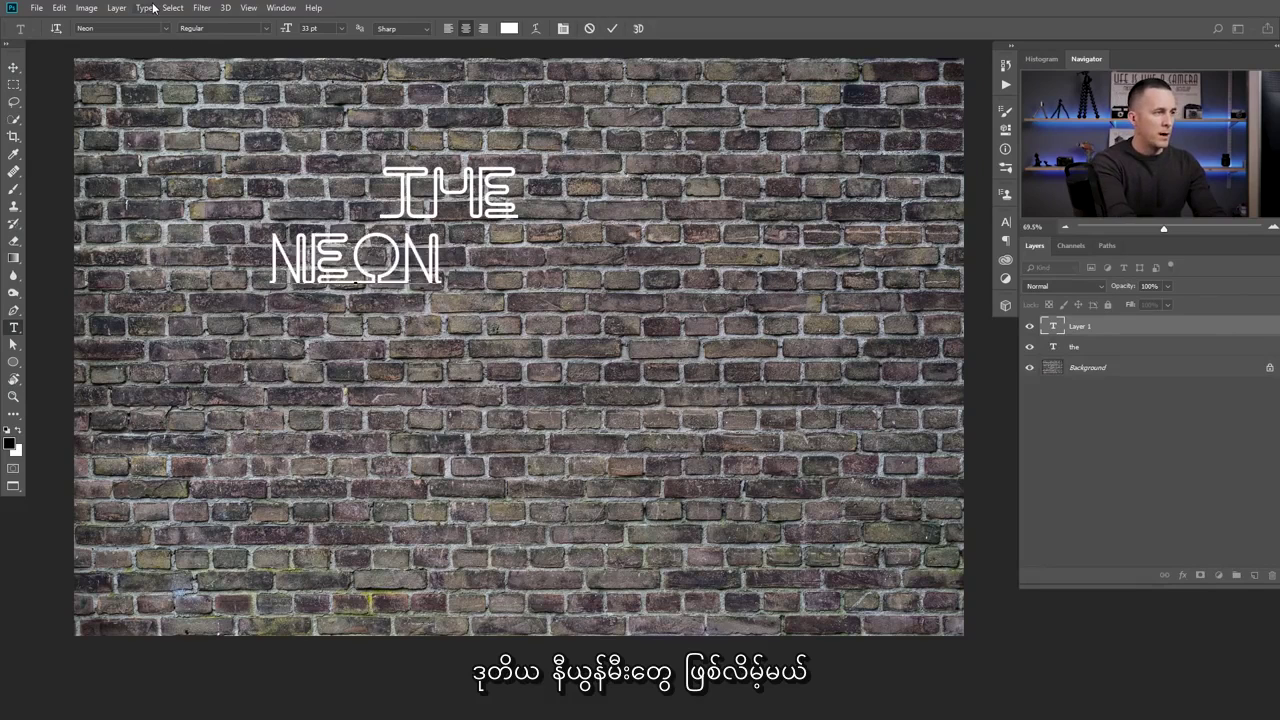
type(" LIGHTS")
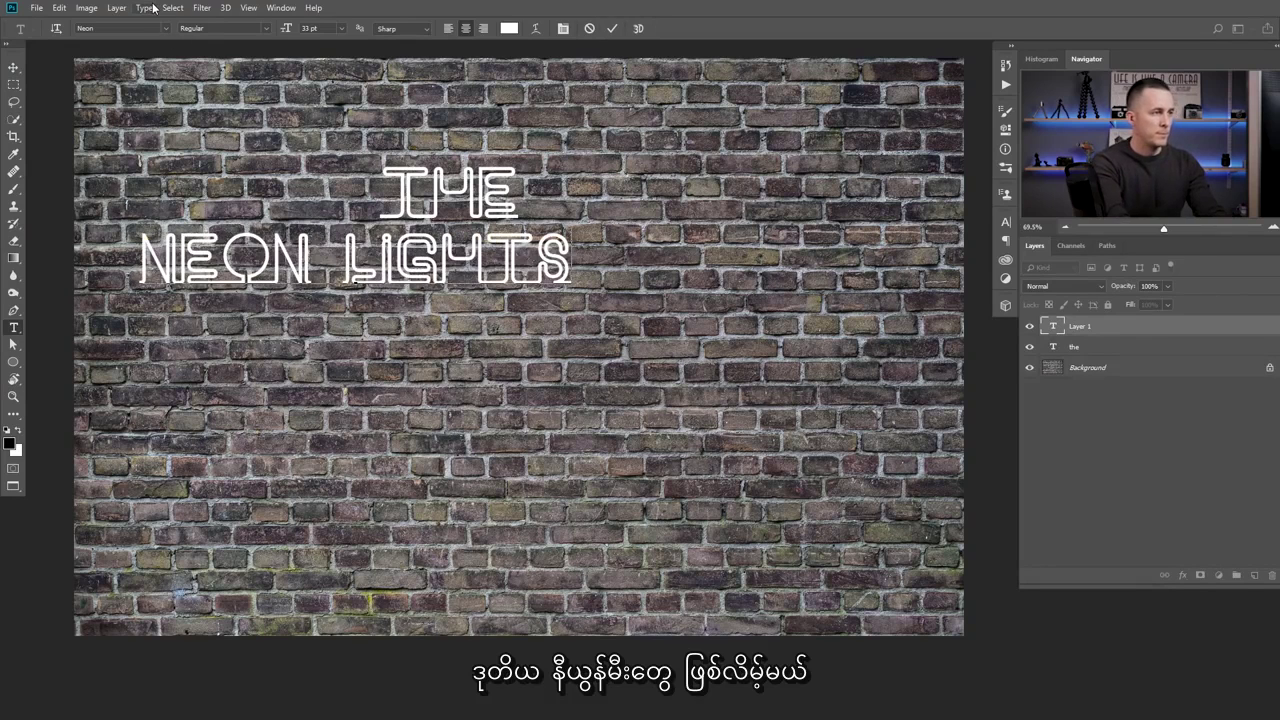
left_click(613, 29)
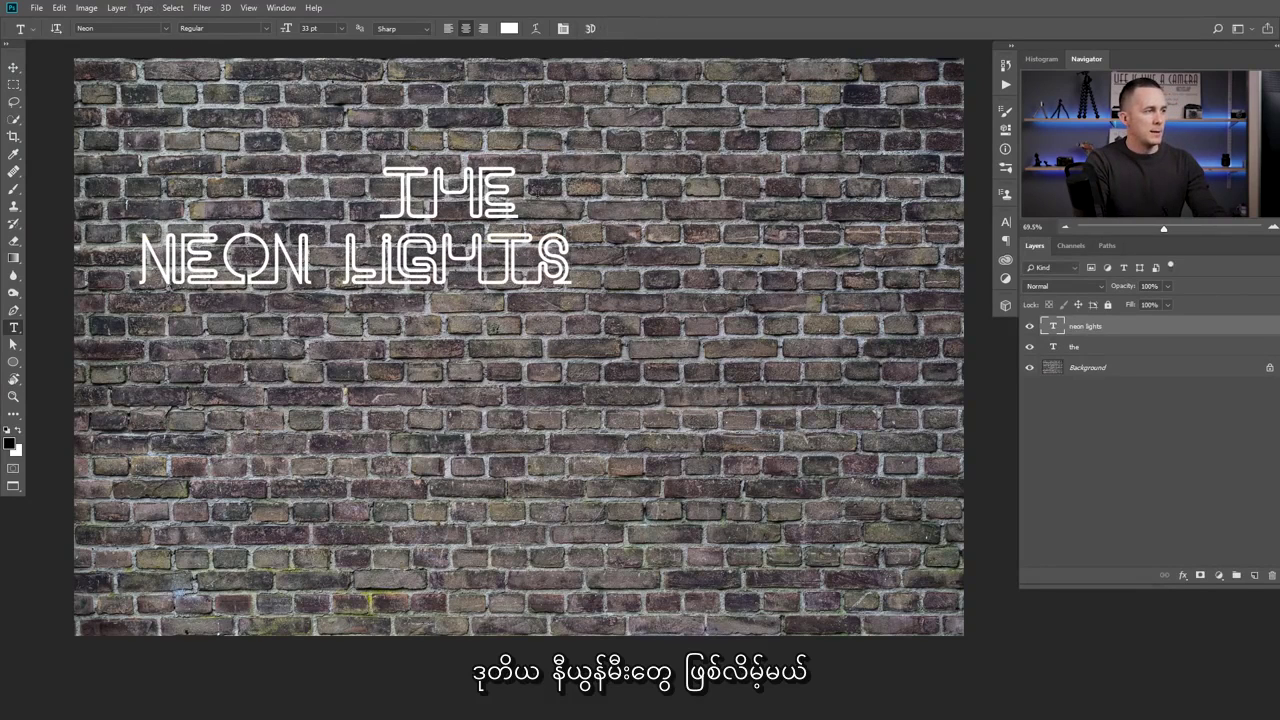
left_click_drag(412, 326, 522, 336)
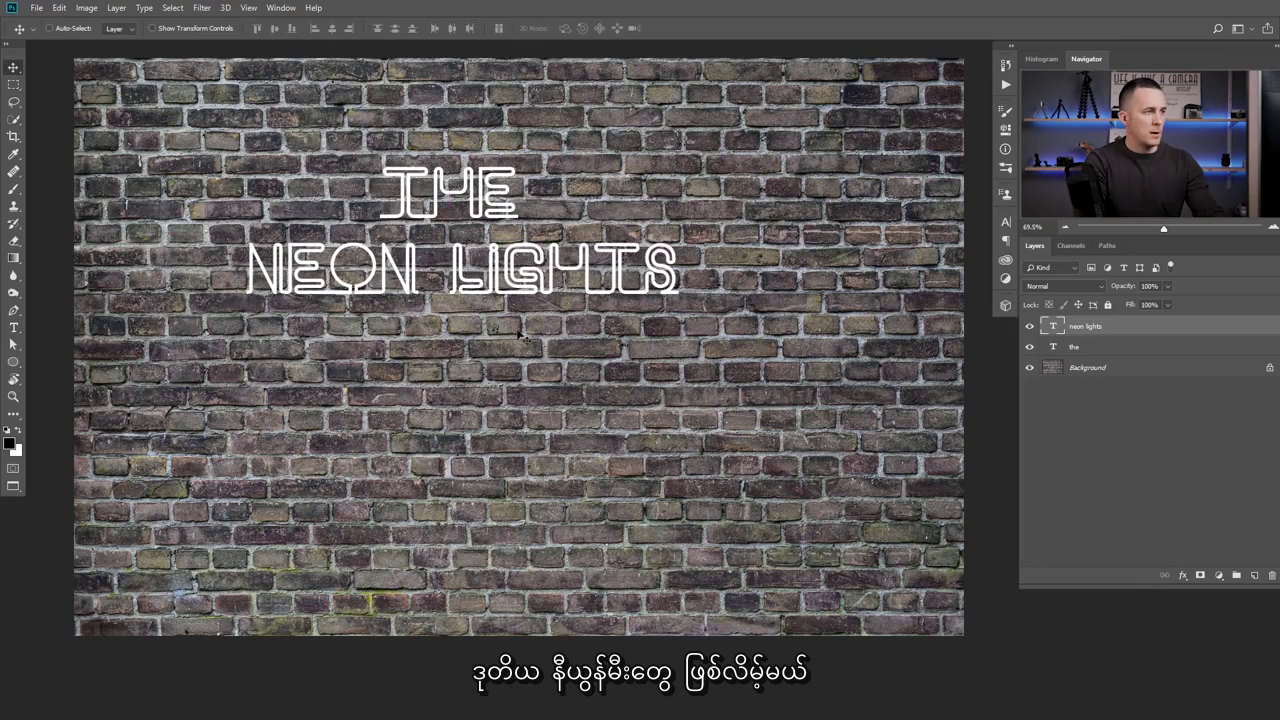
Add a third text layer reading "tutorial" below "NEON LIGHTS" and set its font to Linoleo Script.
type("tutorial")
key("shift+Home")
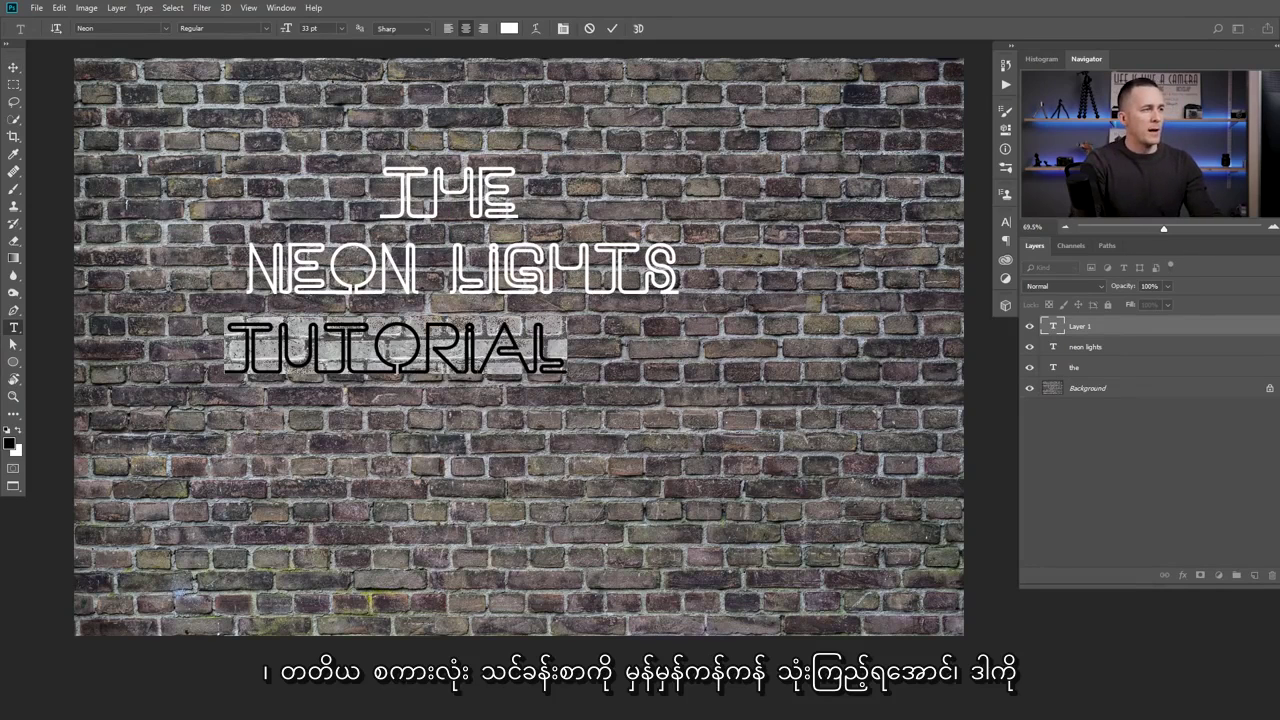
left_click(169, 31)
left_click(150, 96)
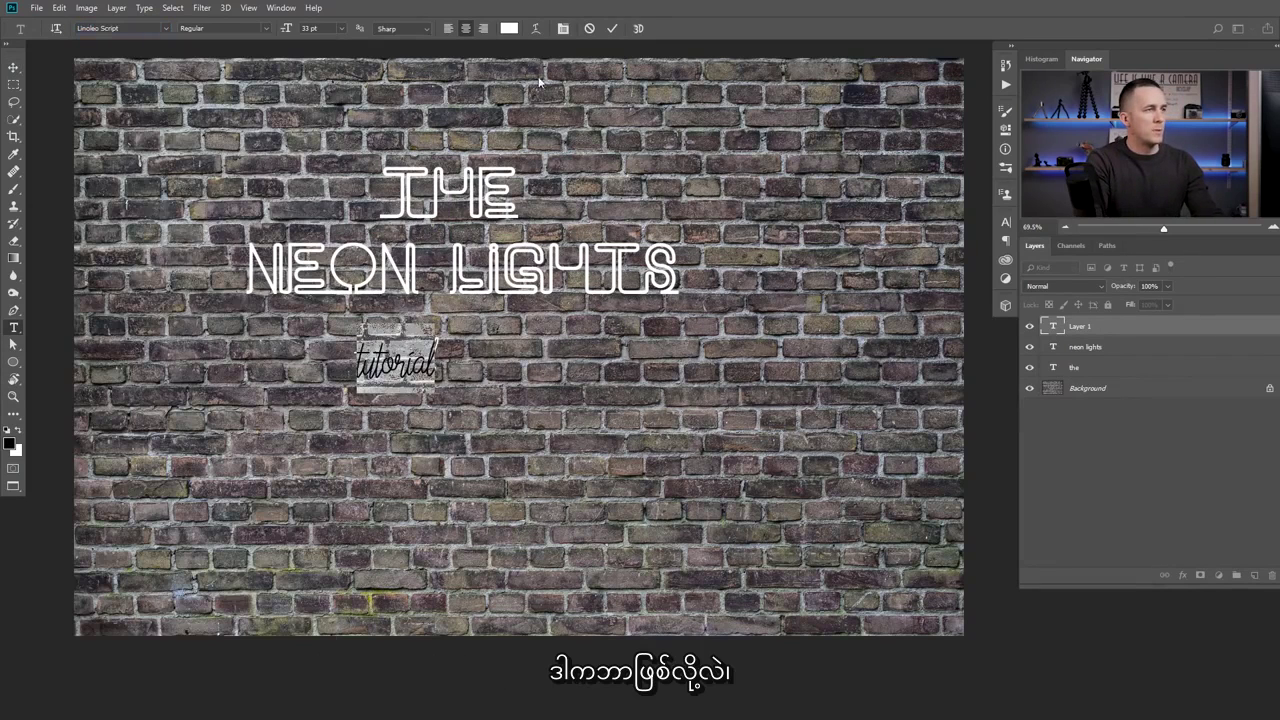
left_click(612, 28)
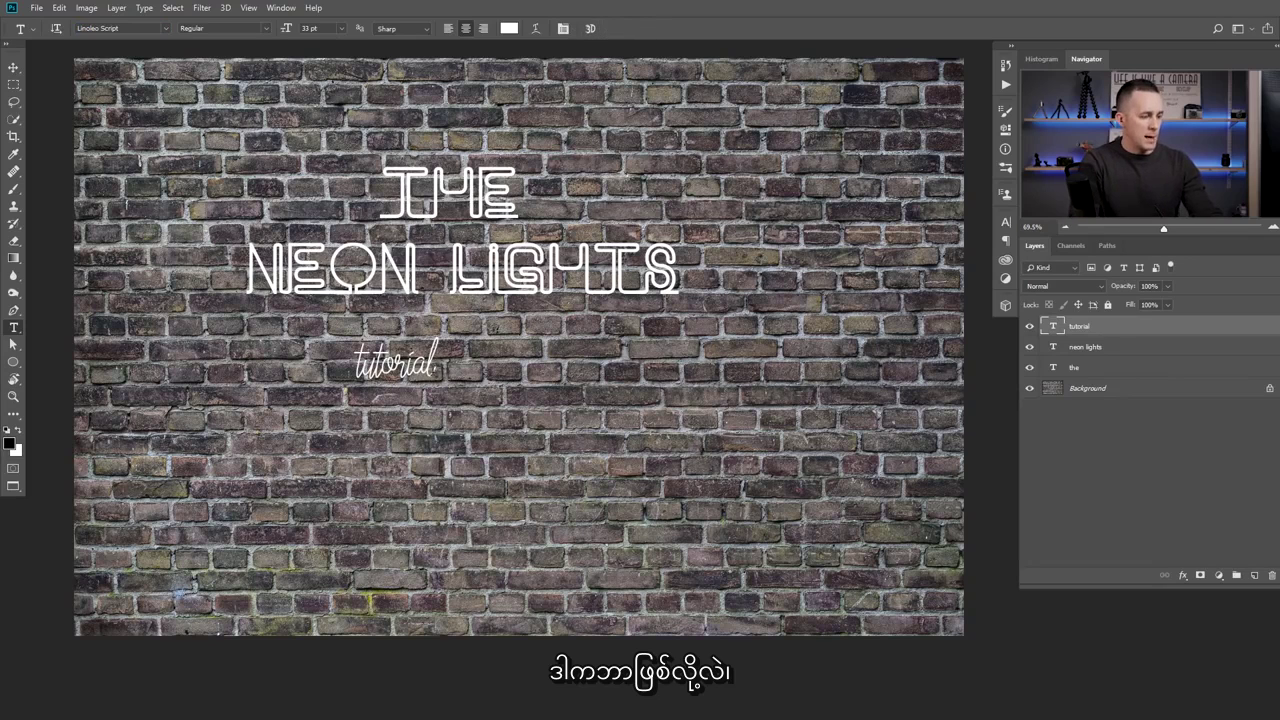
Move the word "tutorial" under the middle of "NEON LIGHTS" and enlarge it with Free Transform.
key("ctrl+t")
left_click_drag(436, 370, 522, 385)
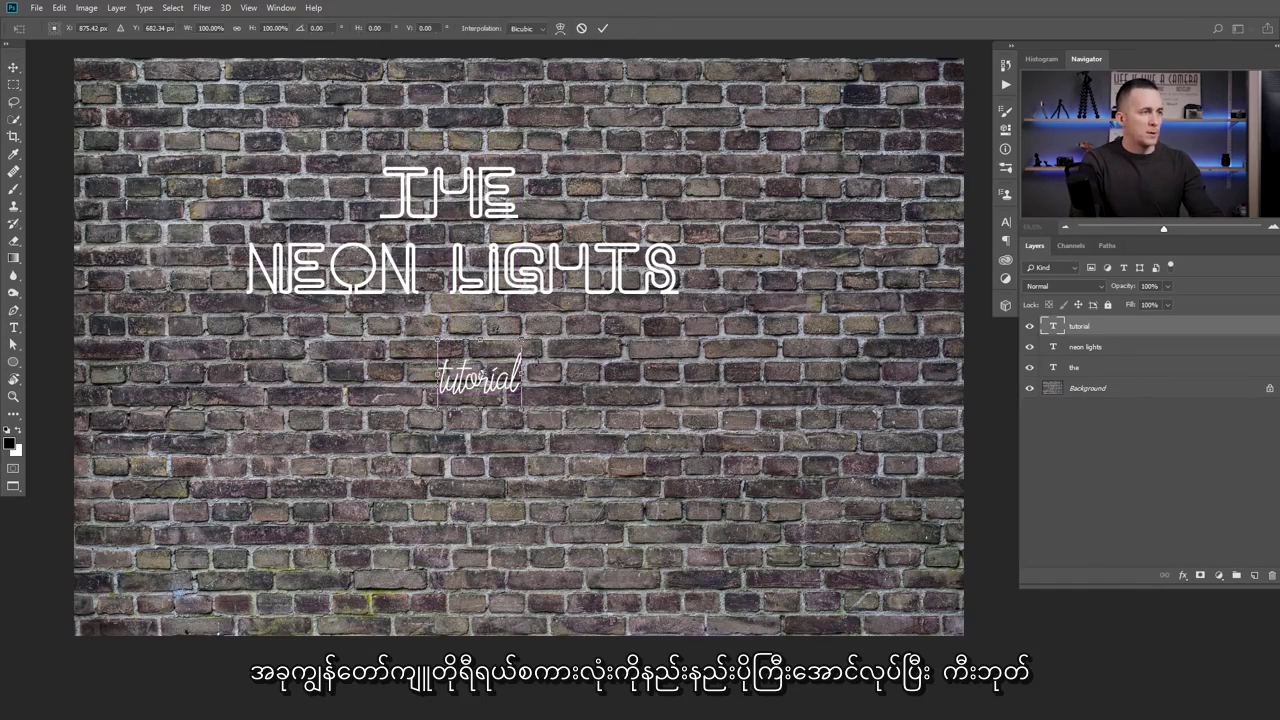
left_click_drag(524, 341, 562, 326)
key("Return")
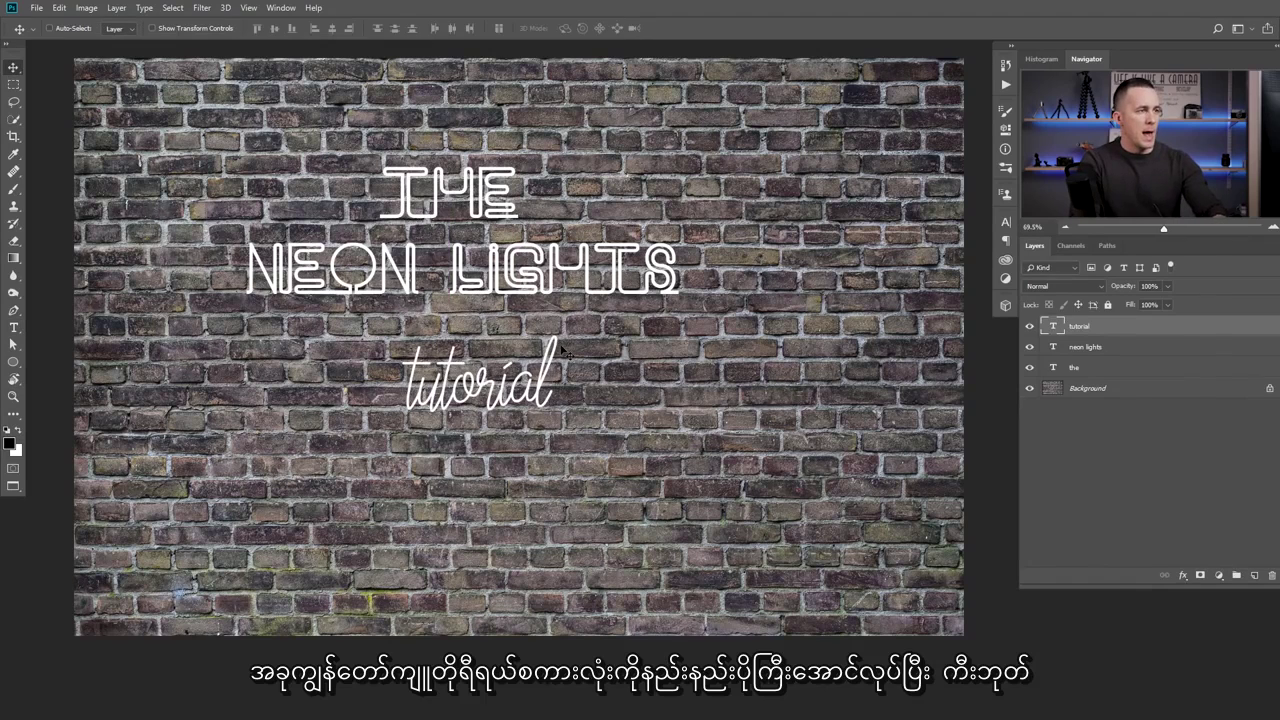
Align the three text layers on their horizontal centres and move them together to the middle of the wall.
left_click(1080, 368, "shift")
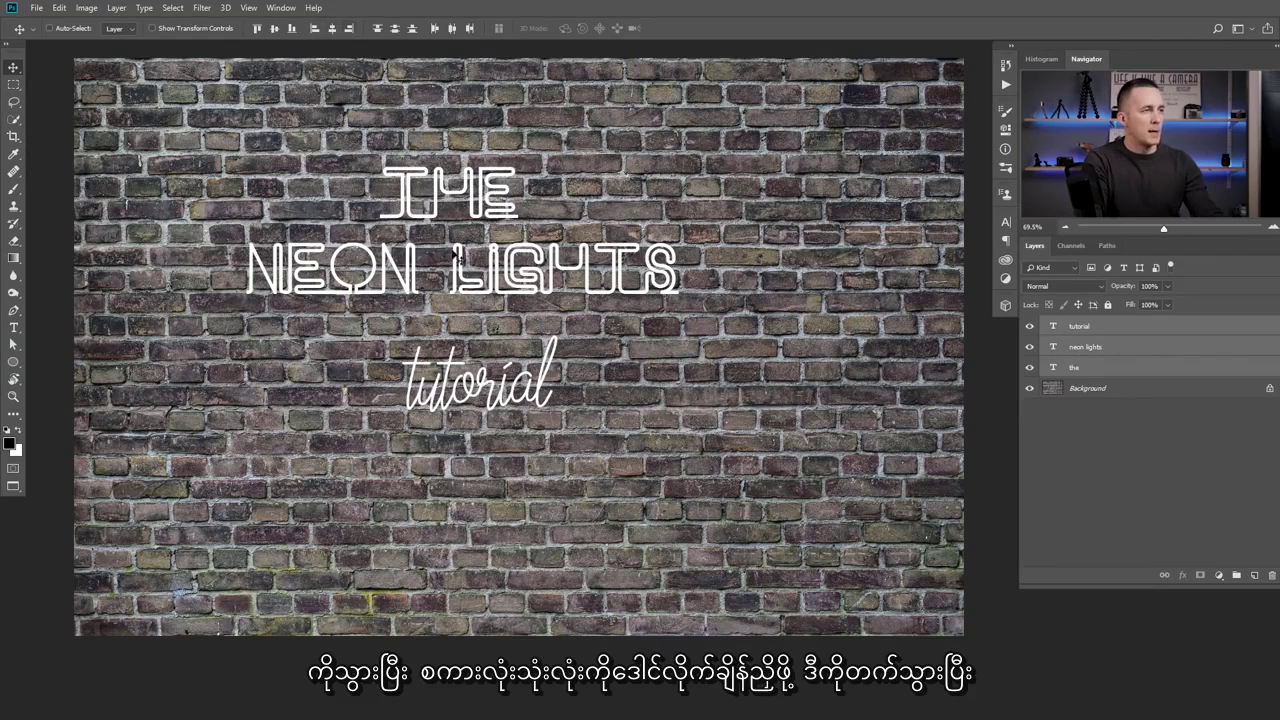
left_click(335, 33)
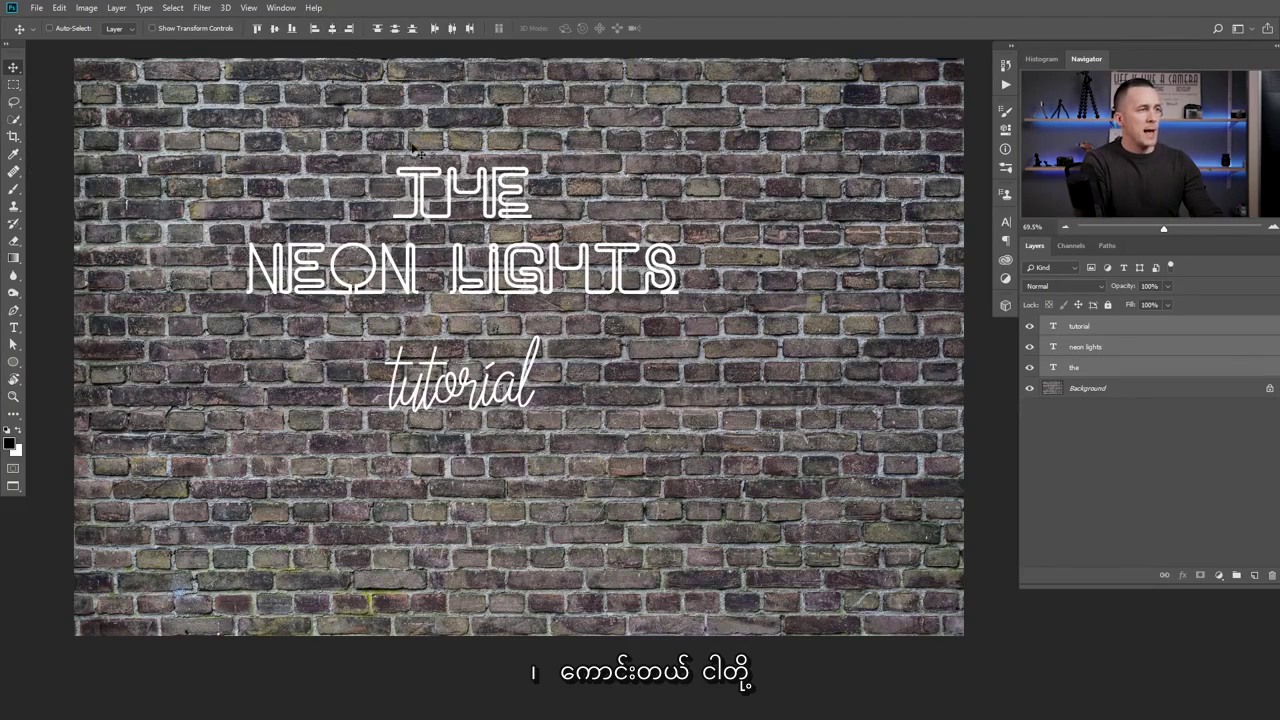
left_click_drag(525, 294, 570, 332)
Scale all three text layers together down to about 93%.
key("ctrl+t")
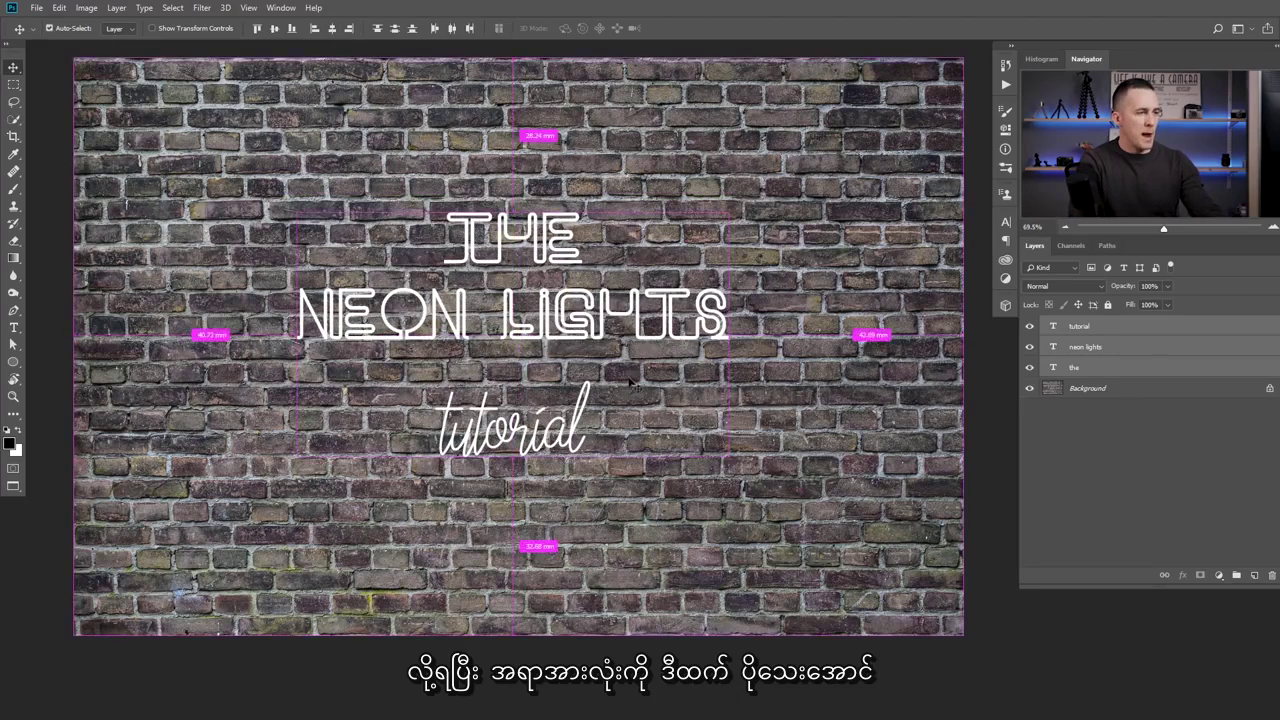
left_click_drag(728, 213, 715, 220)
key("Return")
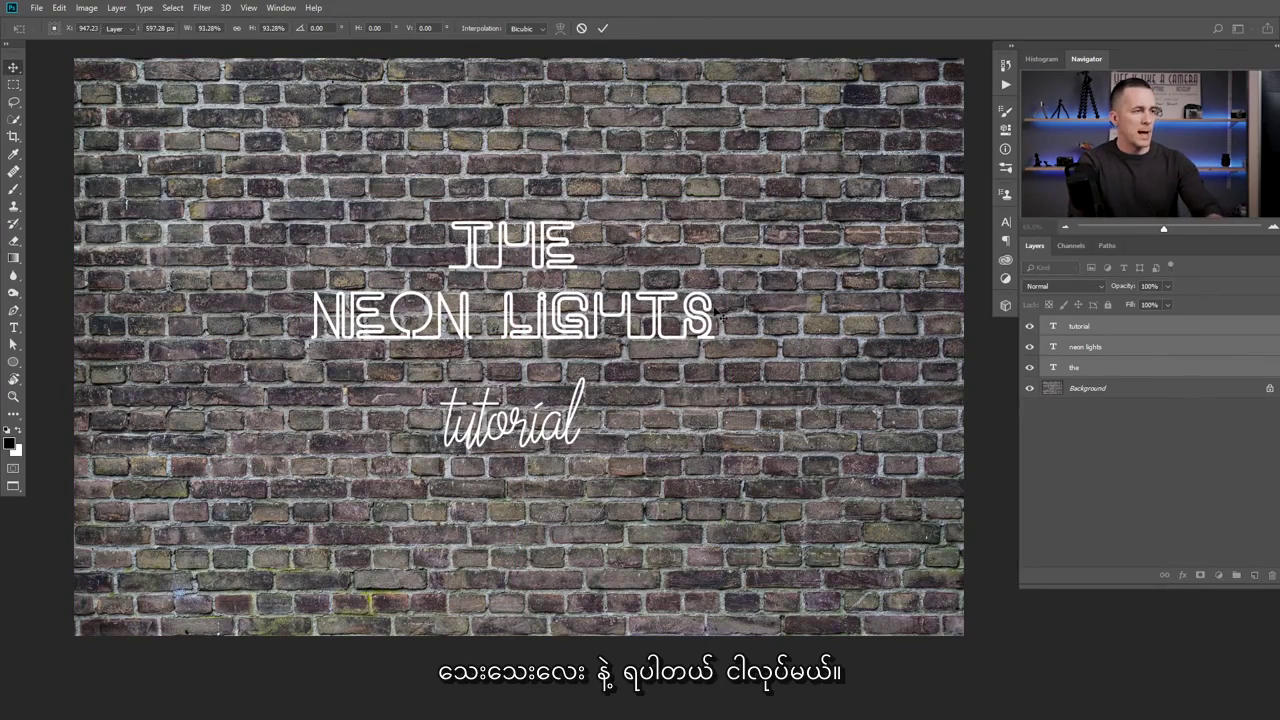
Enlarge the "tutorial" text to about 113% and skew it vertically by about -11.4° so it slants upward.
left_click(1080, 328)
key("ctrl+t")
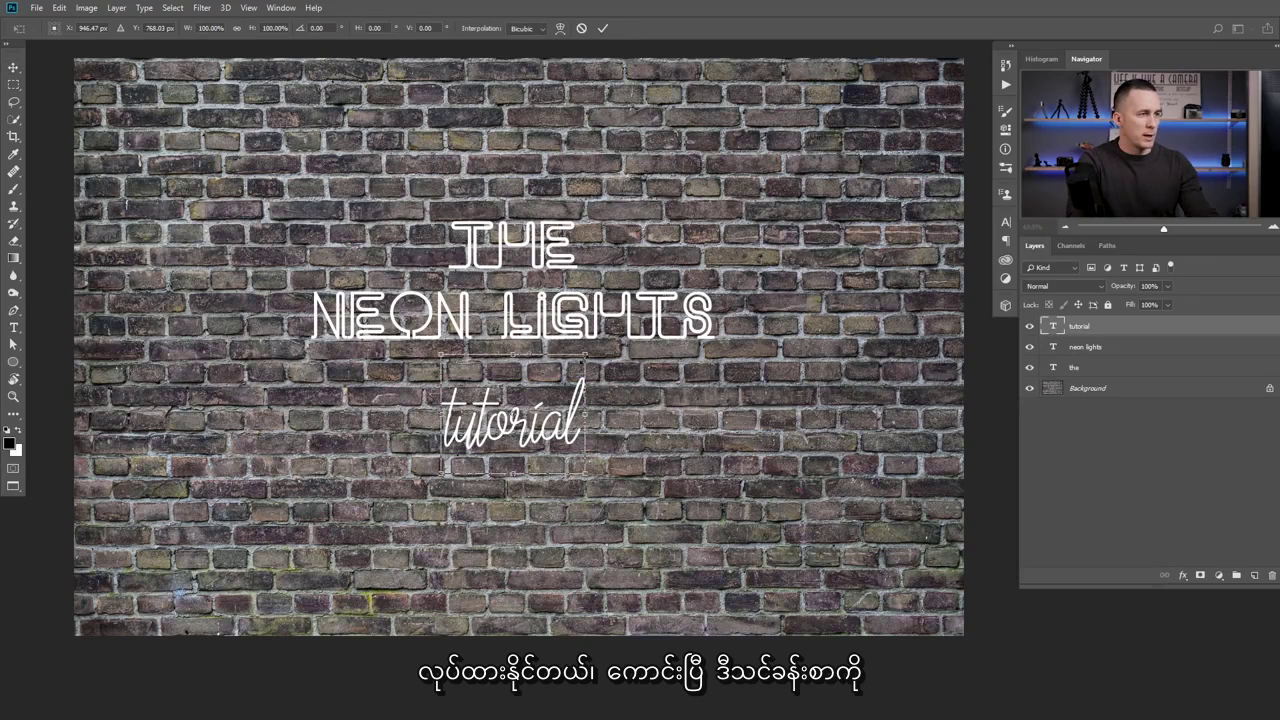
left_click_drag(586, 354, 595, 347)
right_click(530, 402)
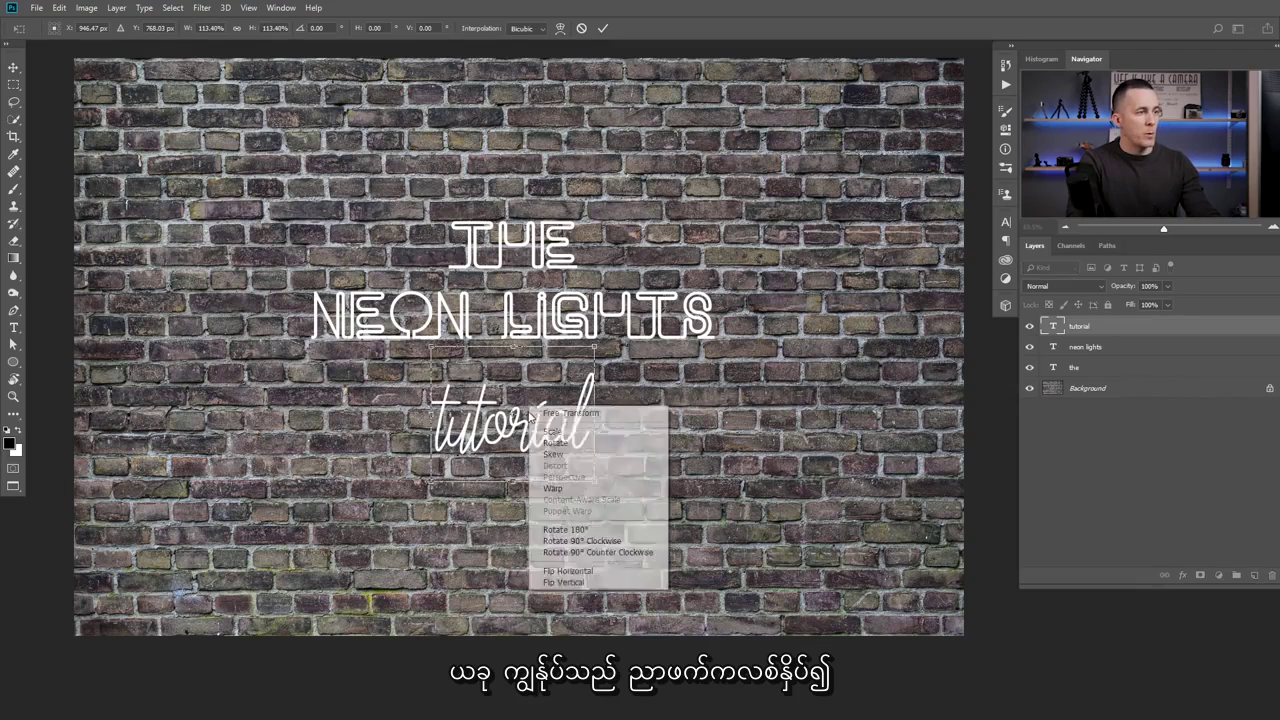
left_click(575, 449)
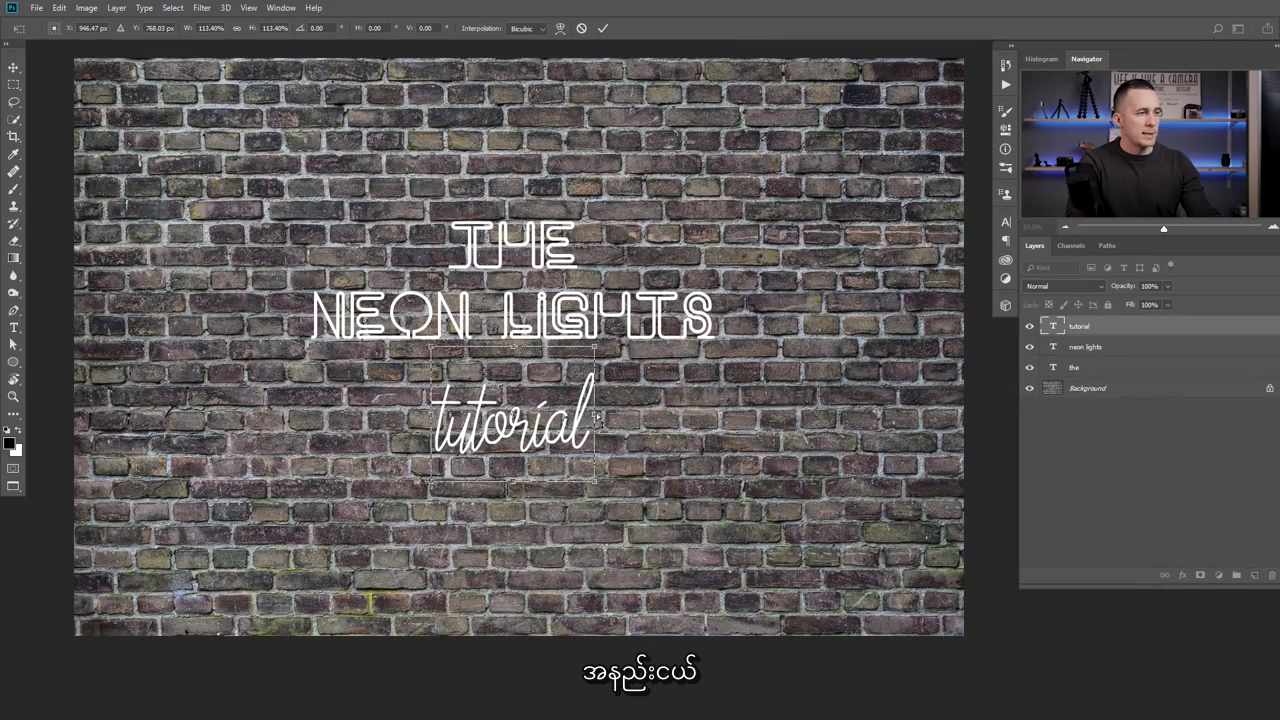
left_click_drag(596, 418, 596, 424)
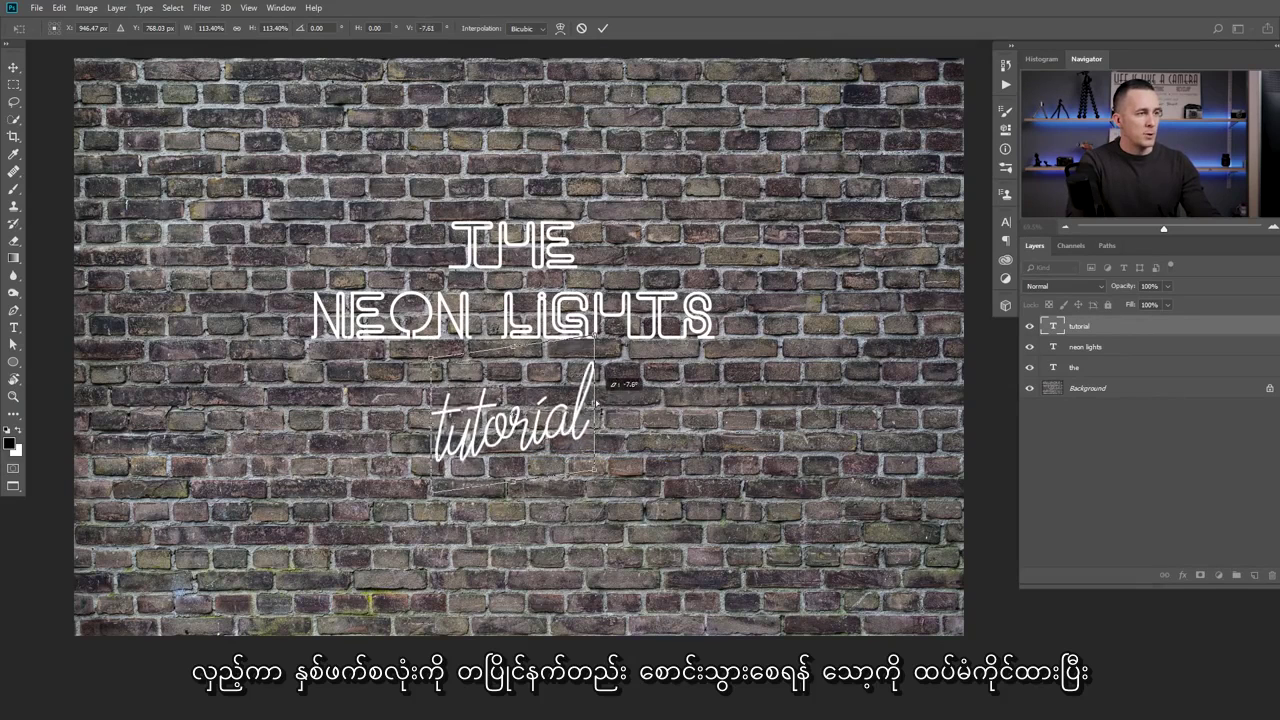
mouse_move(596, 404)
left_mouse_down()
mouse_move(599, 416)
mouse_move(596, 398)
left_mouse_up()
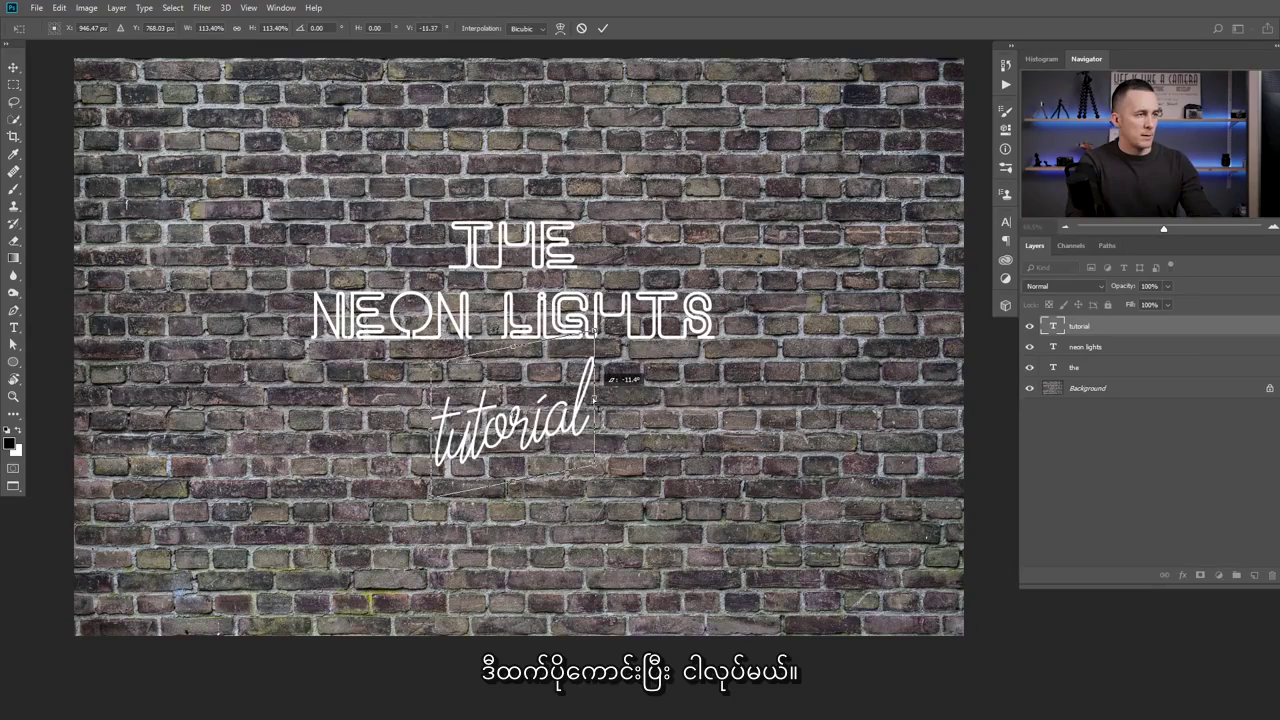
key("Return")
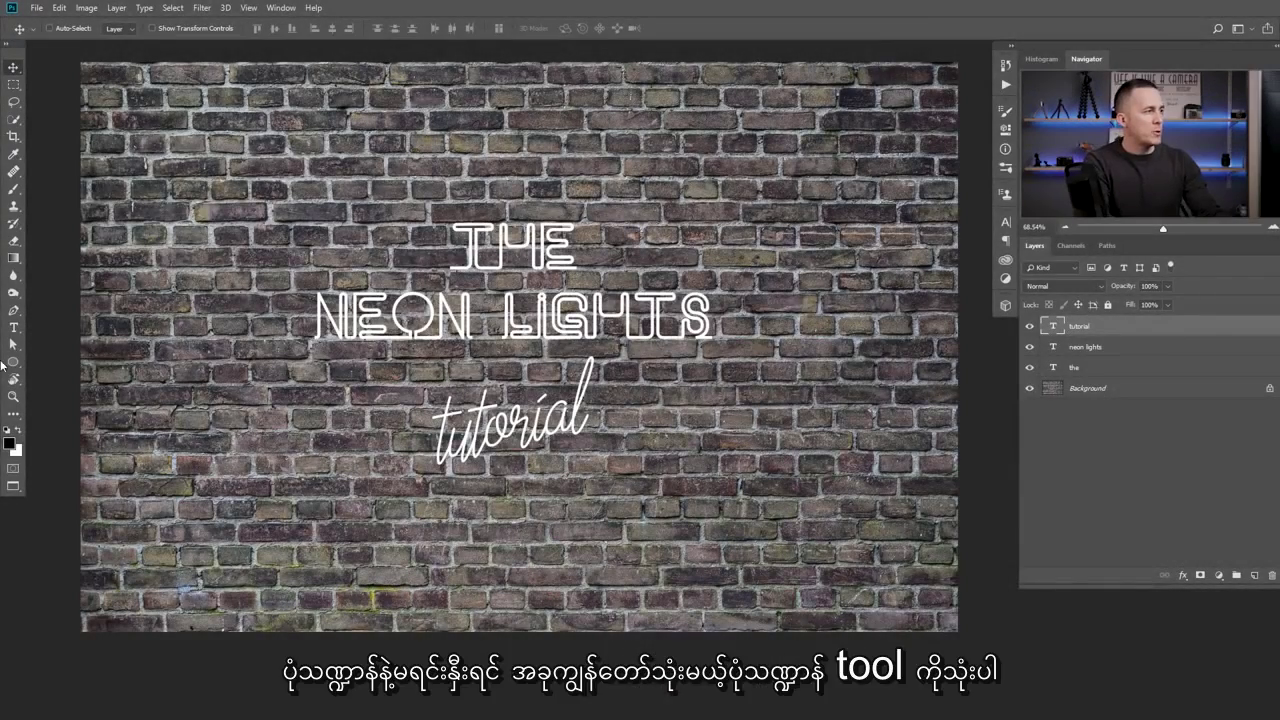
Draw a circle about 860 px wide around the text with no fill and a white stroke of 11.21 px.
left_click(13, 362)
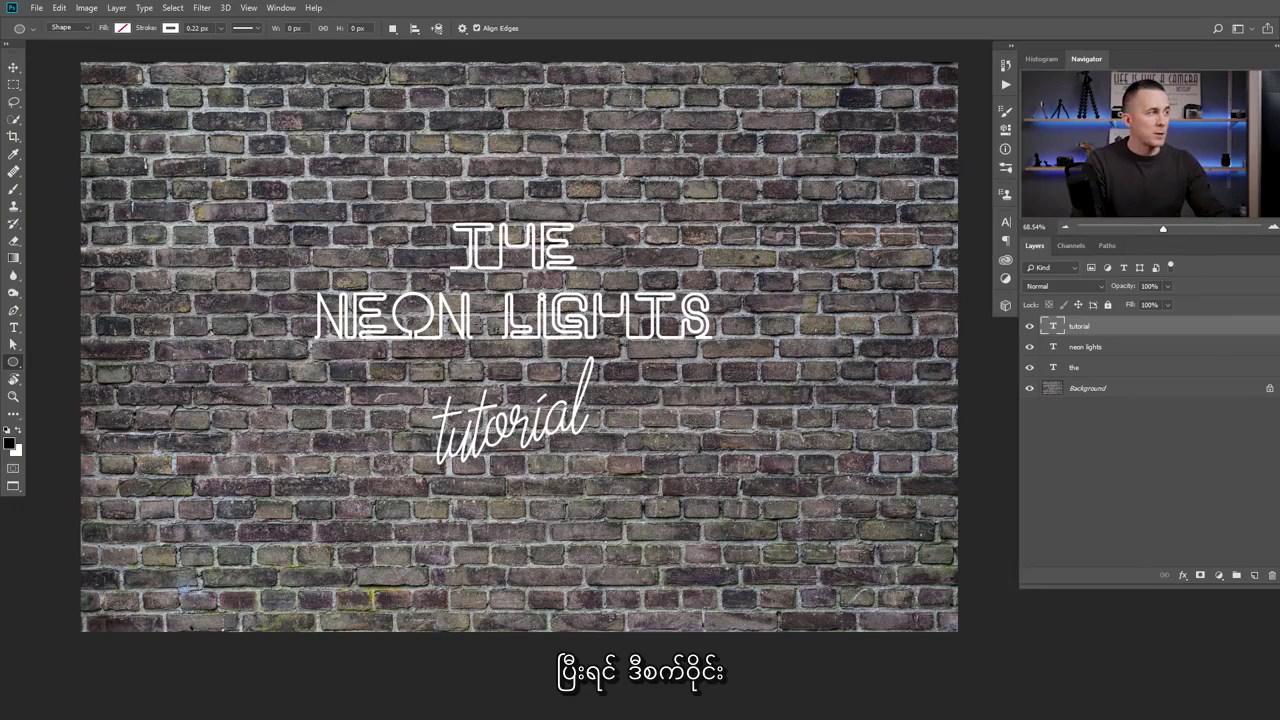
left_click(123, 28)
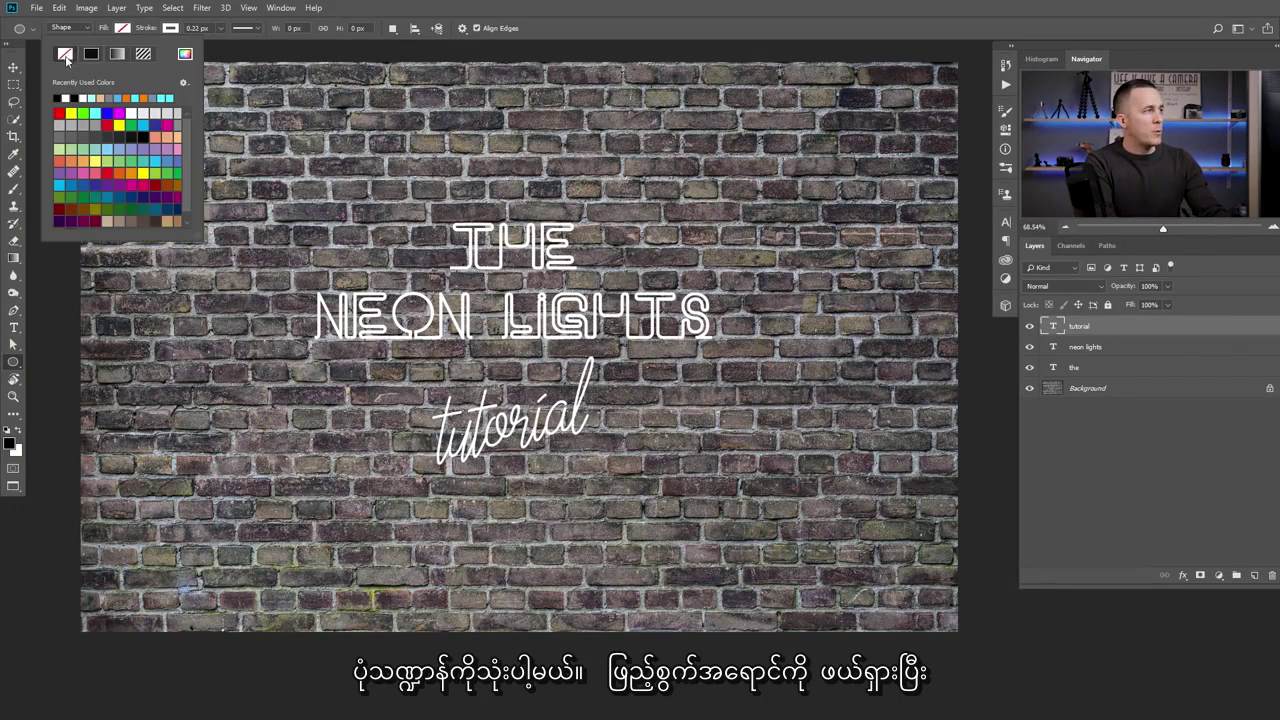
left_click(172, 29)
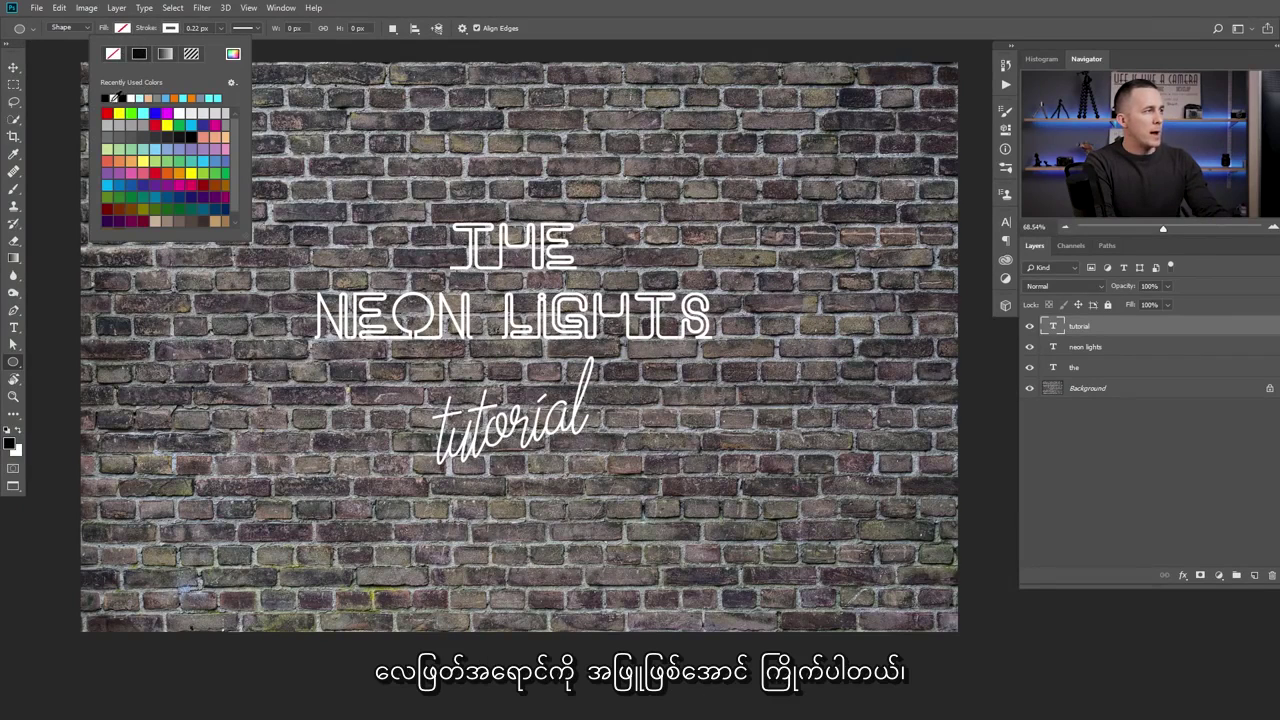
mouse_move(585, 318)
left_mouse_down()
mouse_move(610, 372)
mouse_move(722, 476)
left_mouse_up()
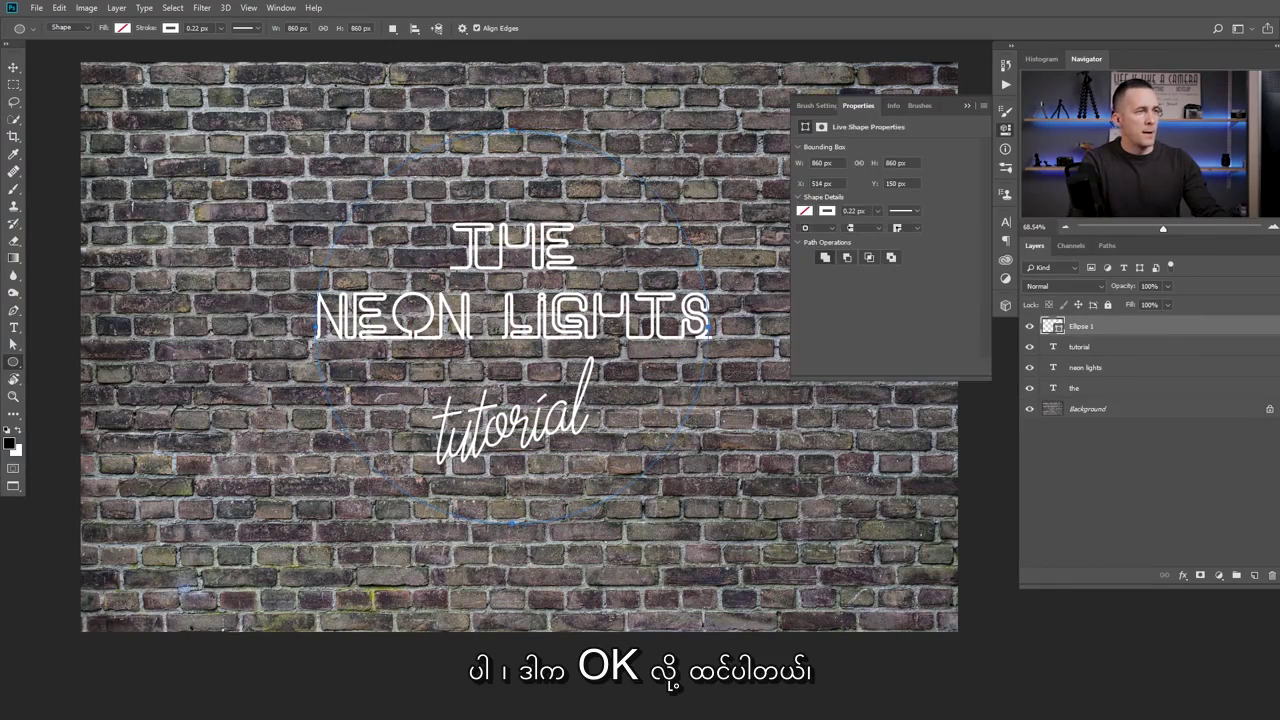
left_click(966, 105)
left_click_drag(147, 30, 155, 31)
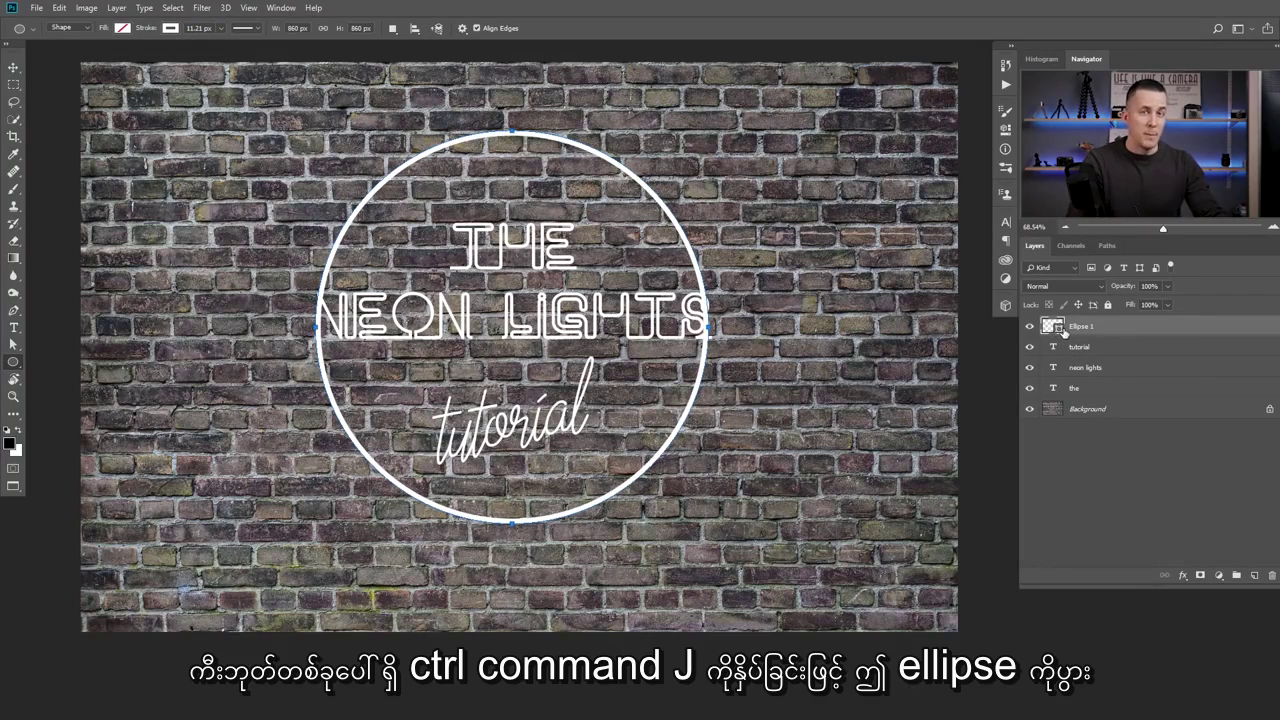
Duplicate the circle layer and scale the copy down to about 93% inside the original circle.
key("ctrl+j")
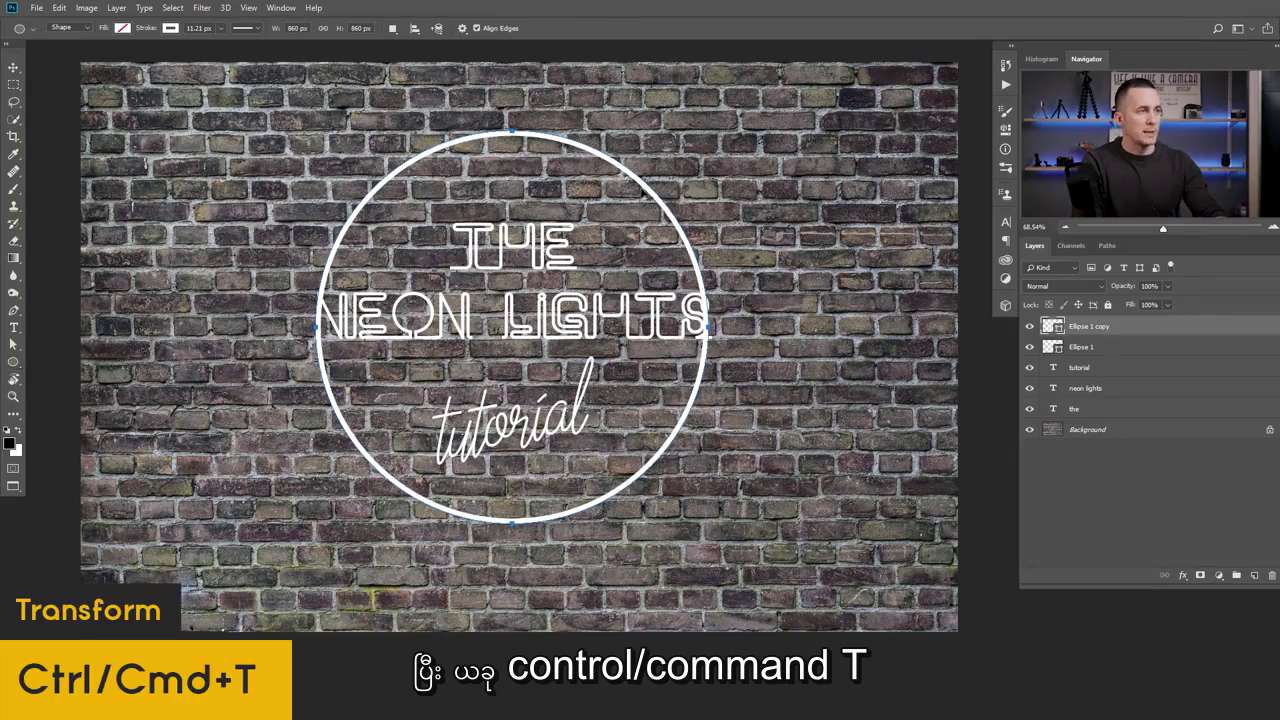
key("ctrl+t")
left_click_drag(708, 131, 688, 152)
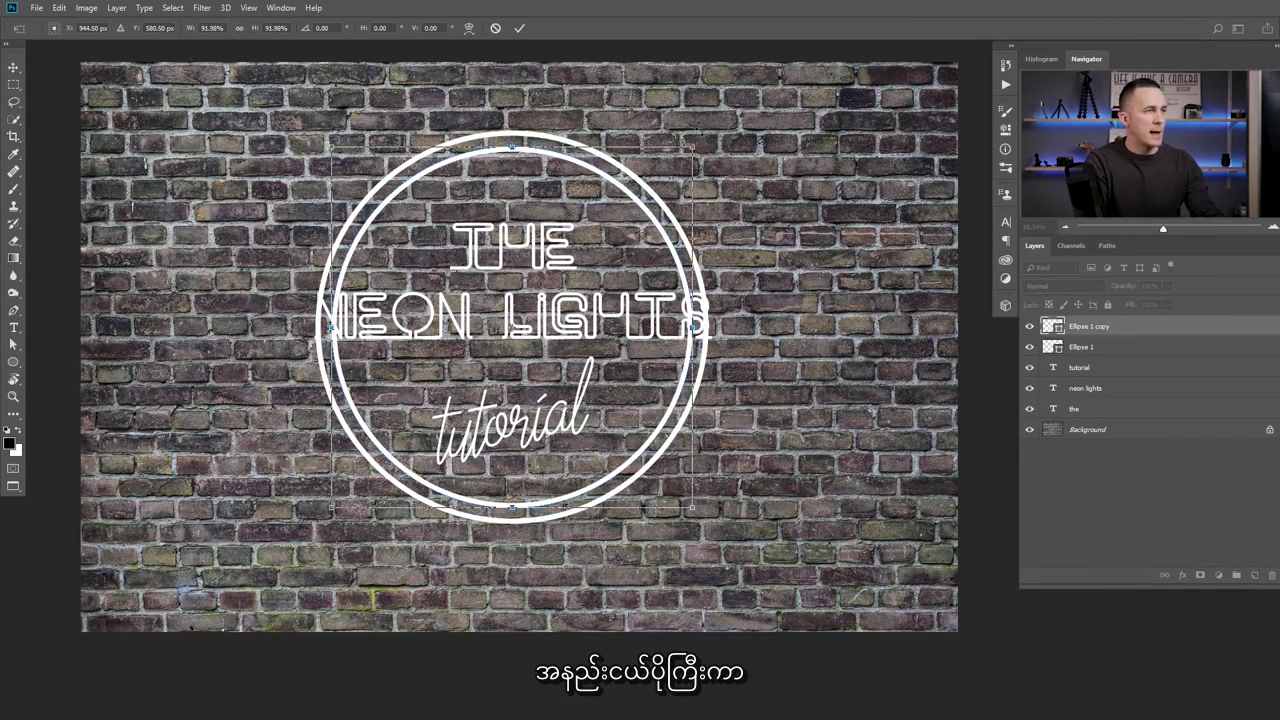
left_click_drag(692, 147, 695, 144)
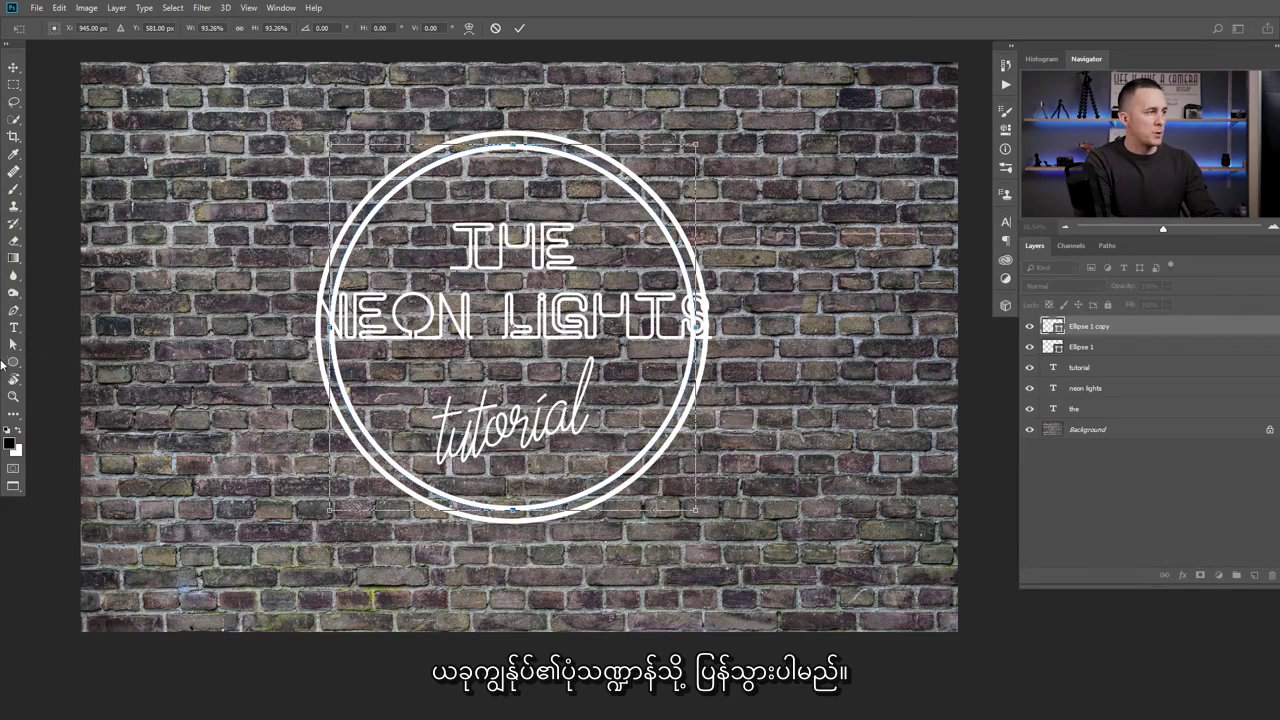
Apply the transformation and set the inner circle's stroke width to 8.21 px.
left_click(13, 367)
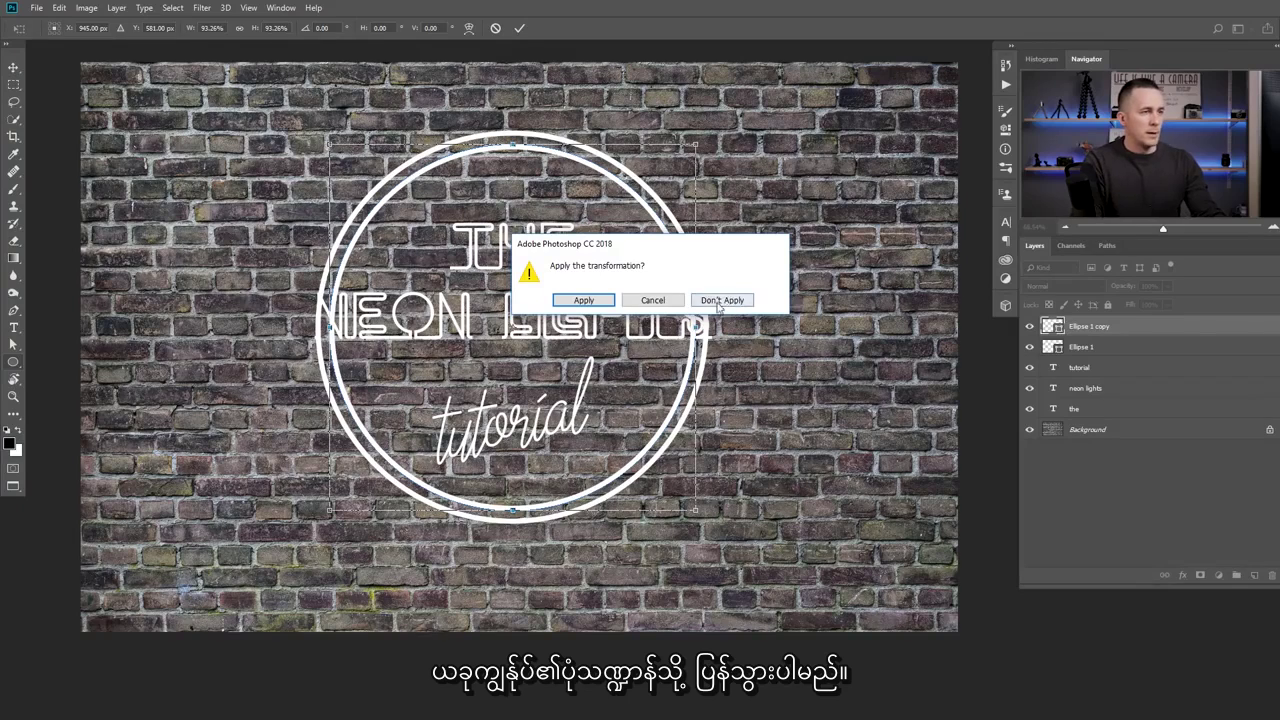
left_click(614, 300)
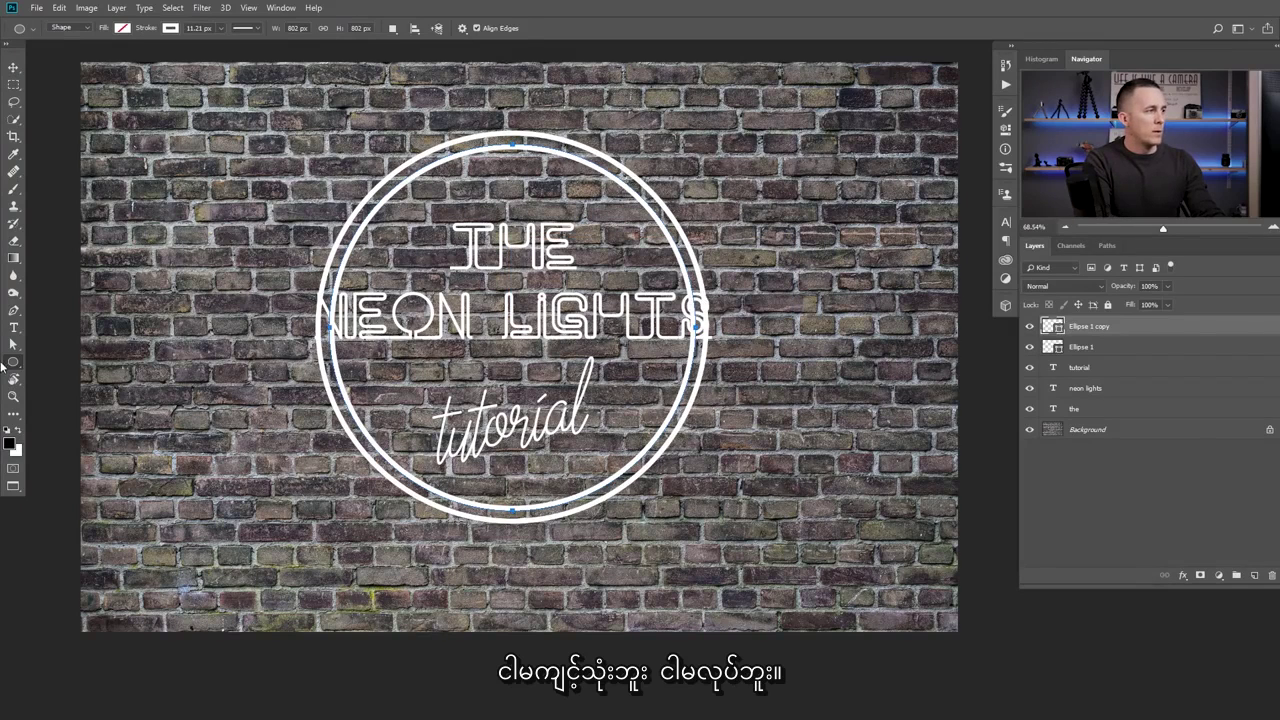
left_click_drag(148, 30, 144, 30)
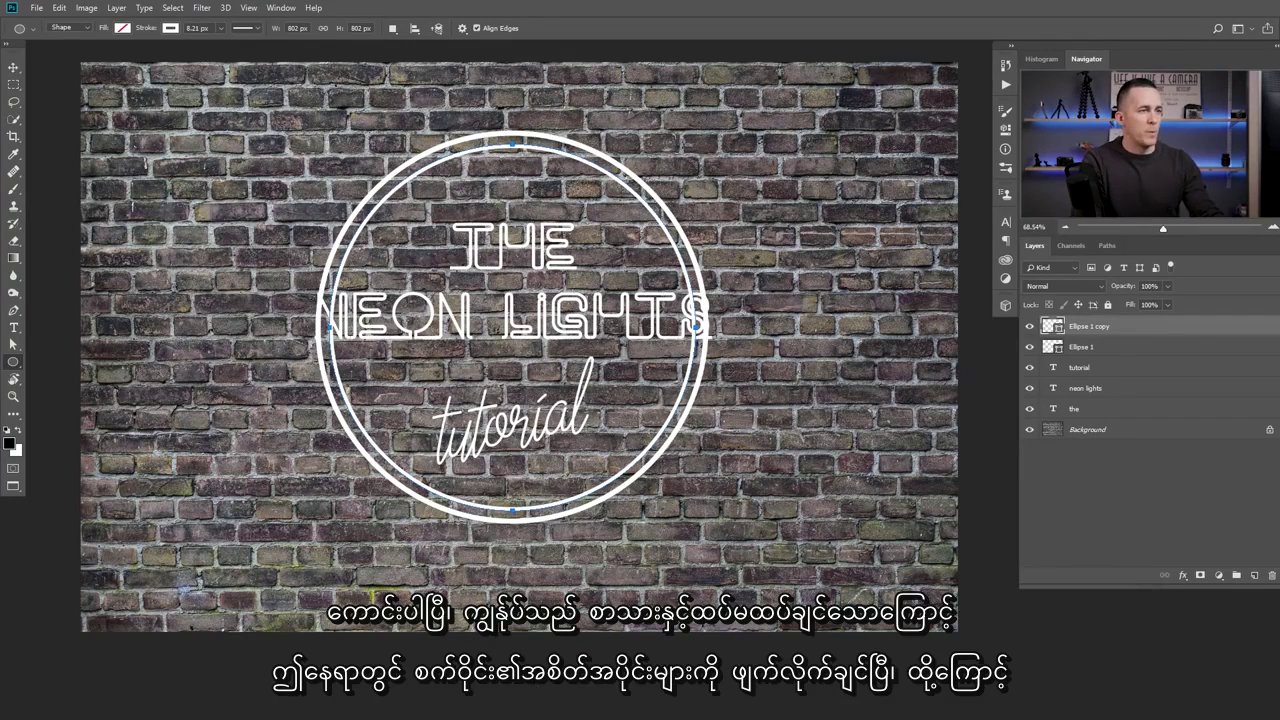
Add a layer mask to each of the two ellipse layers.
left_click(1200, 576)
left_click(1095, 350)
left_click(1201, 575)
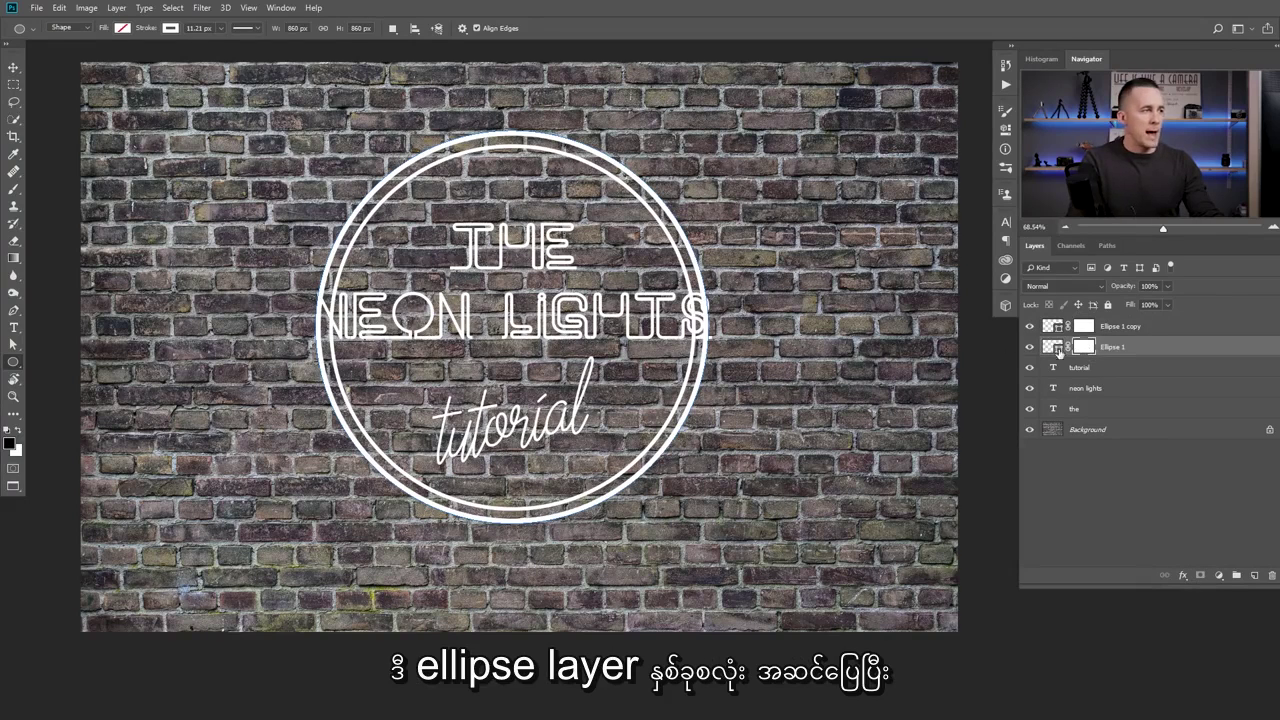
Mask out both circles within a rectangular selection around the "NEON LIGHTS" text by filling their layer masks with black, and deselect.
left_click(14, 85)
left_click_drag(300, 292, 716, 324)
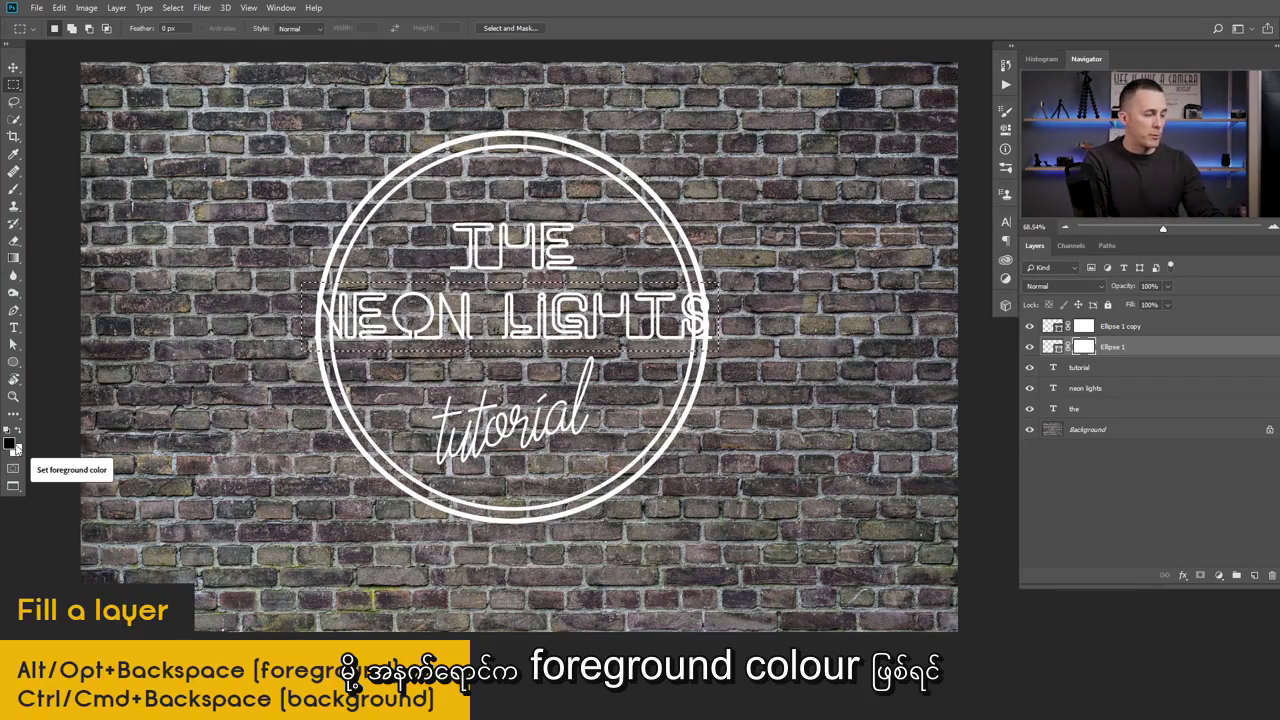
key("alt+BackSpace")
left_click(1083, 331)
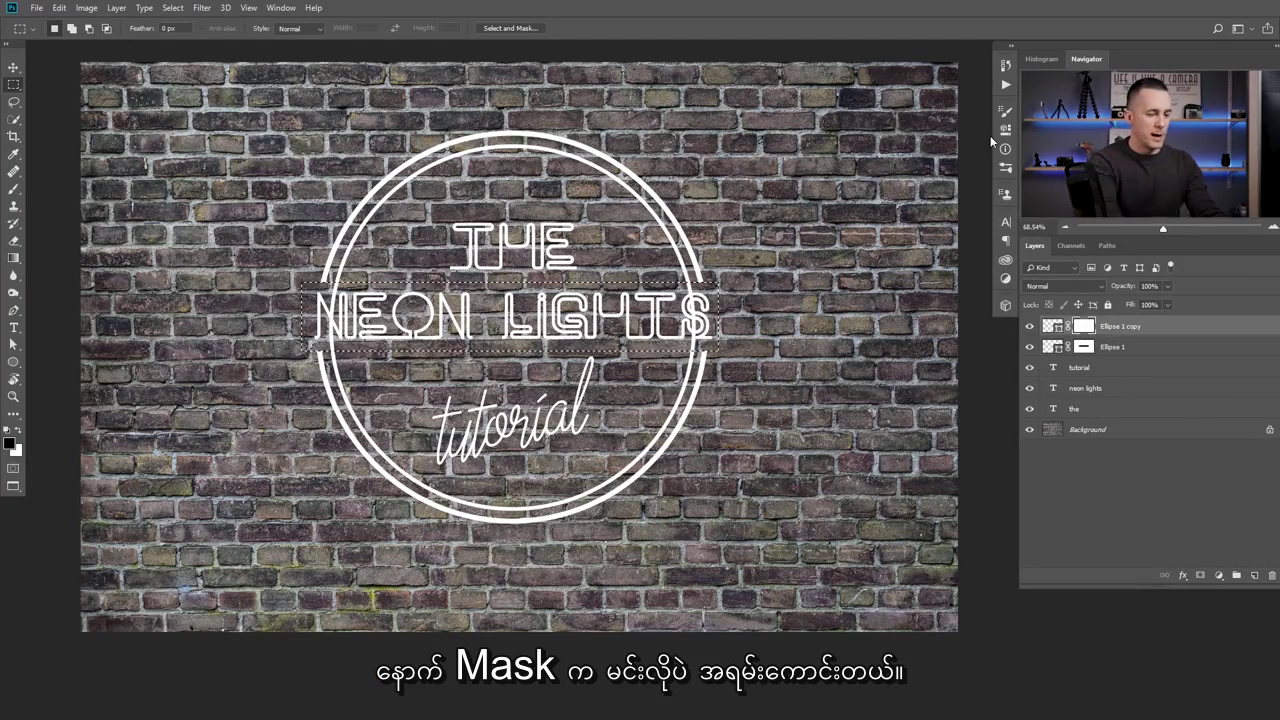
key("alt+BackSpace")
key("ctrl+d")
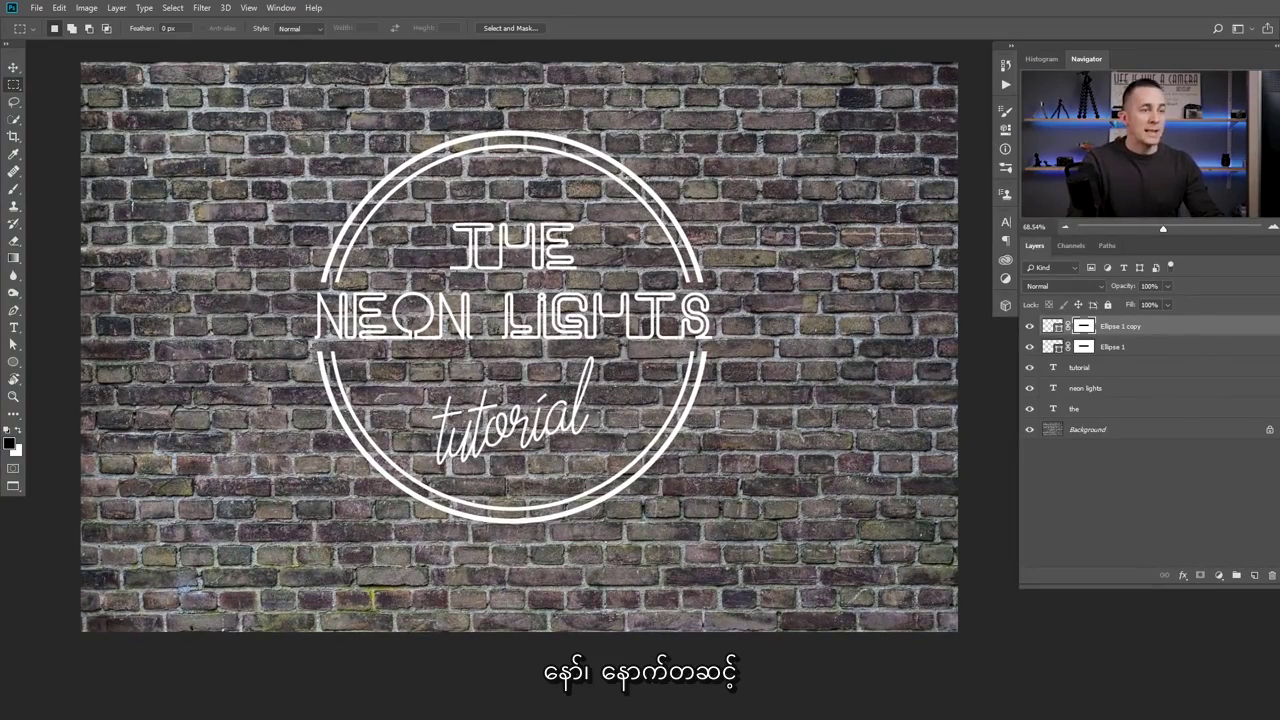
Duplicate the brick background layer and darken the copy with the Camera Raw Filter: exposure -1.95, contrast -20, saturation -23.
left_click(1078, 435)
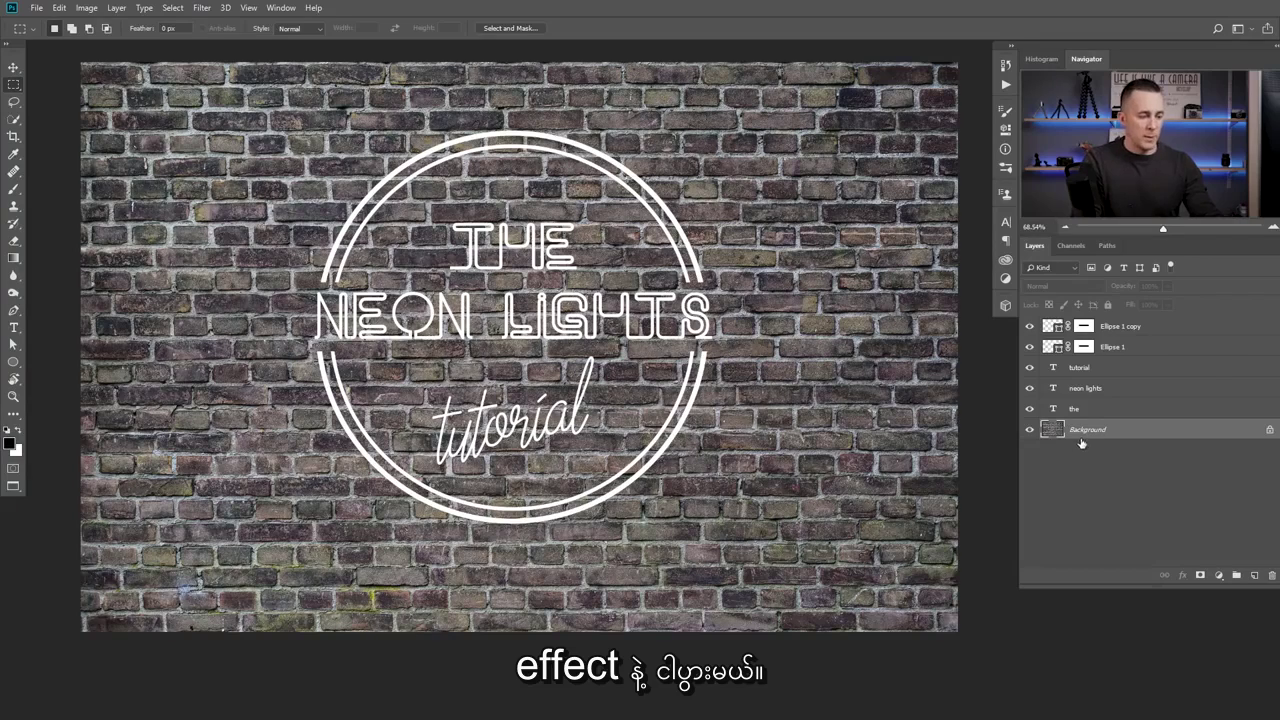
key("ctrl+j")
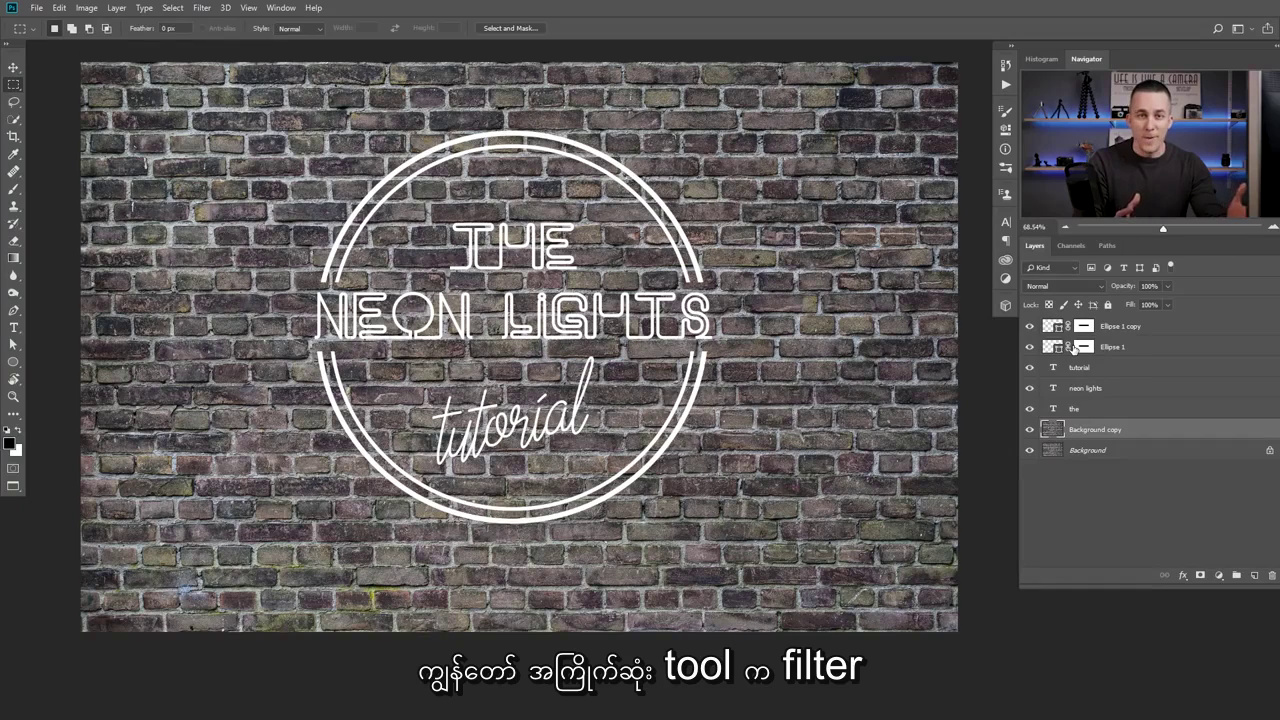
left_click(202, 8)
left_click(240, 88)
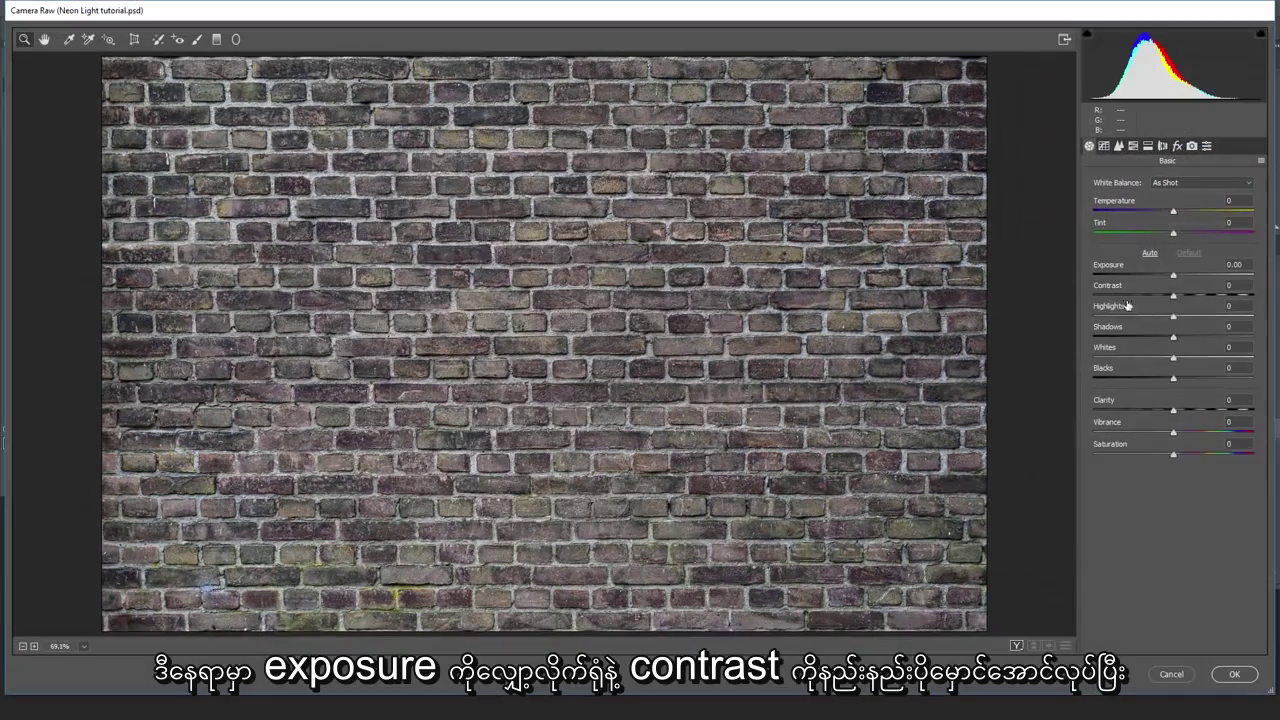
mouse_move(1175, 281)
left_mouse_down()
mouse_move(1147, 281)
mouse_move(1170, 297)
mouse_move(1157, 297)
left_mouse_up()
left_click_drag(1173, 457, 1154, 457)
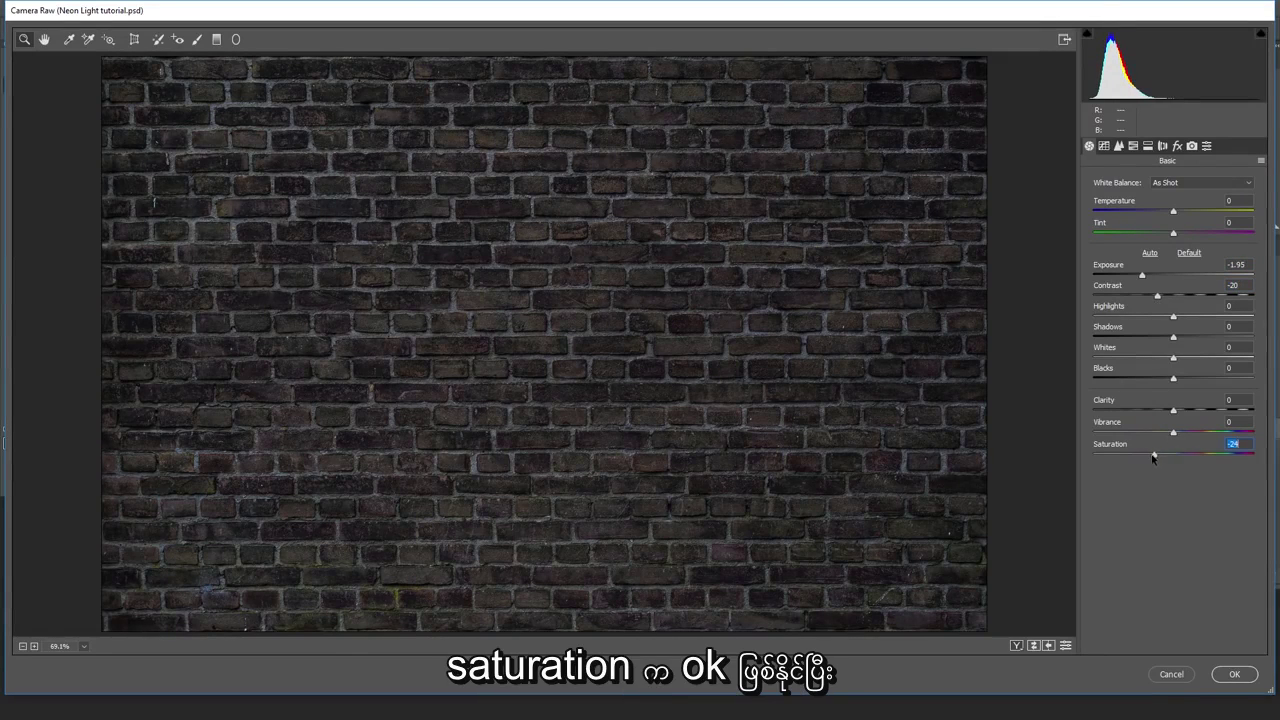
Add a post-crop vignette to the brick wall with amount -46 and midpoint 46.
left_click(1178, 147)
mouse_move(1173, 366)
left_mouse_down()
mouse_move(1134, 368)
mouse_move(1168, 391)
left_mouse_up()
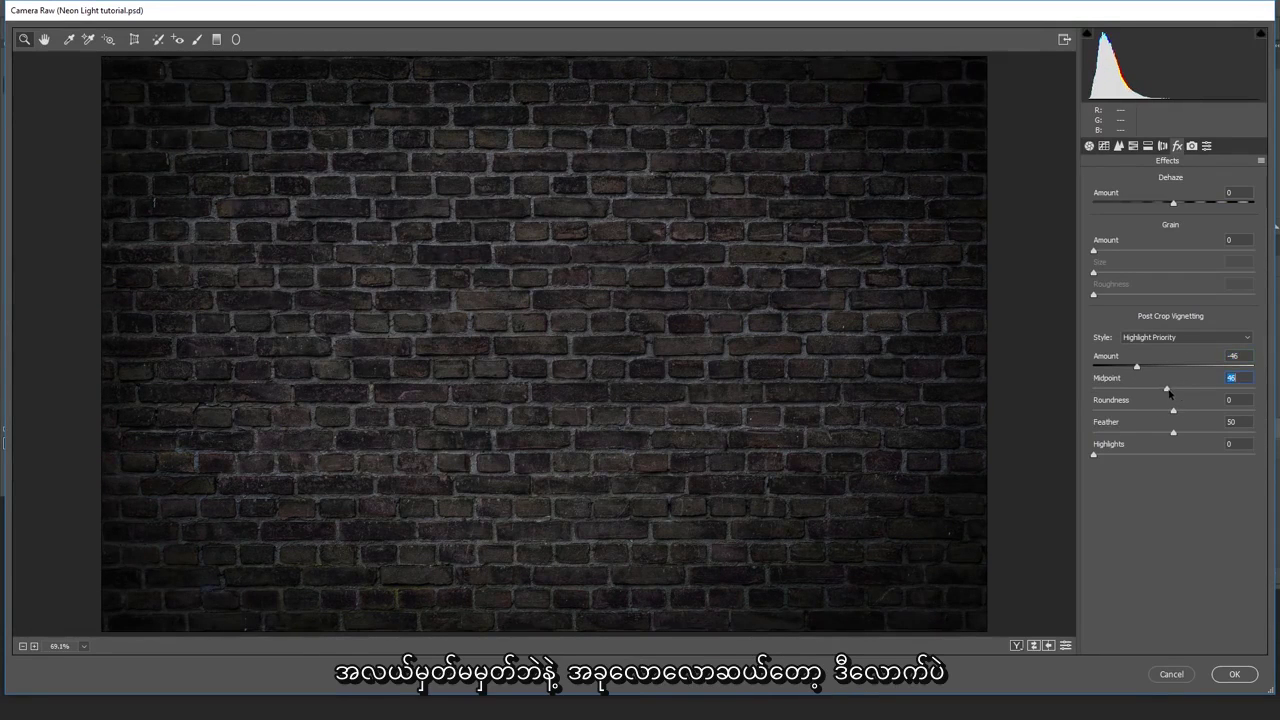
left_click(1175, 432)
Lower the brick wall's highlights to -9 and exposure to -2.15, and apply the Camera Raw adjustments.
left_click(1089, 146)
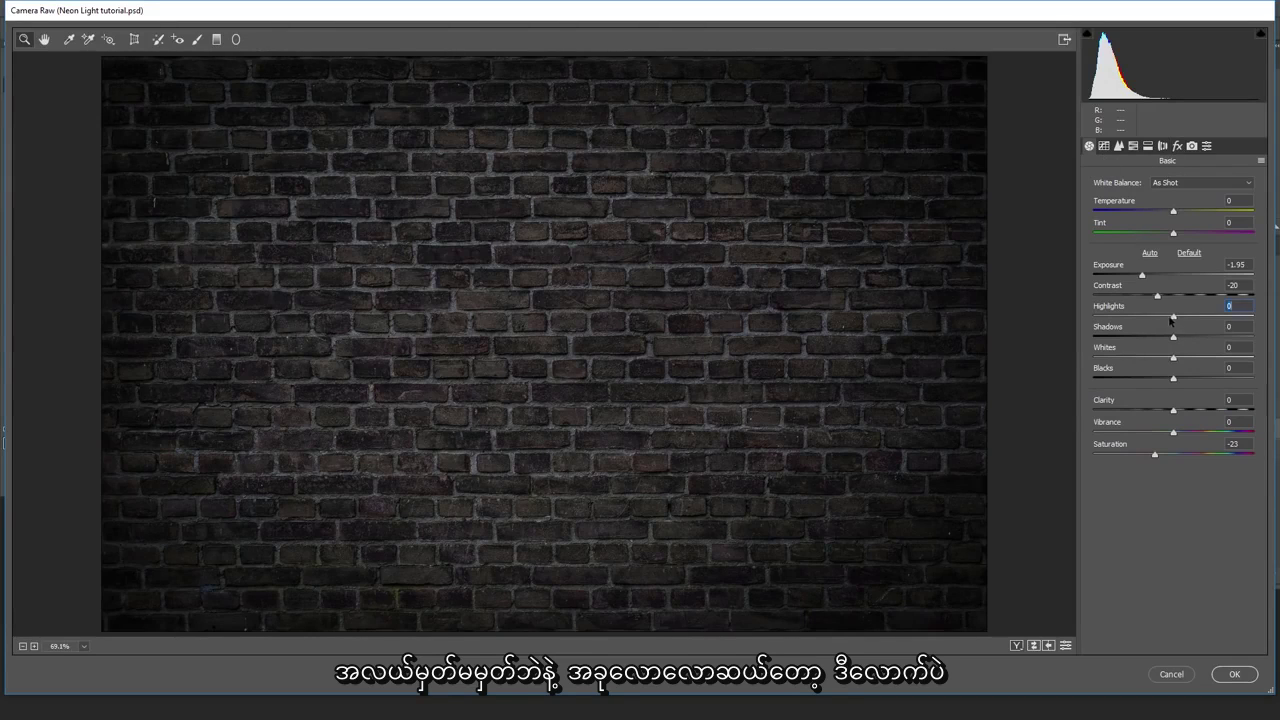
left_click_drag(1172, 317, 1165, 318)
left_click_drag(1142, 275, 1138, 276)
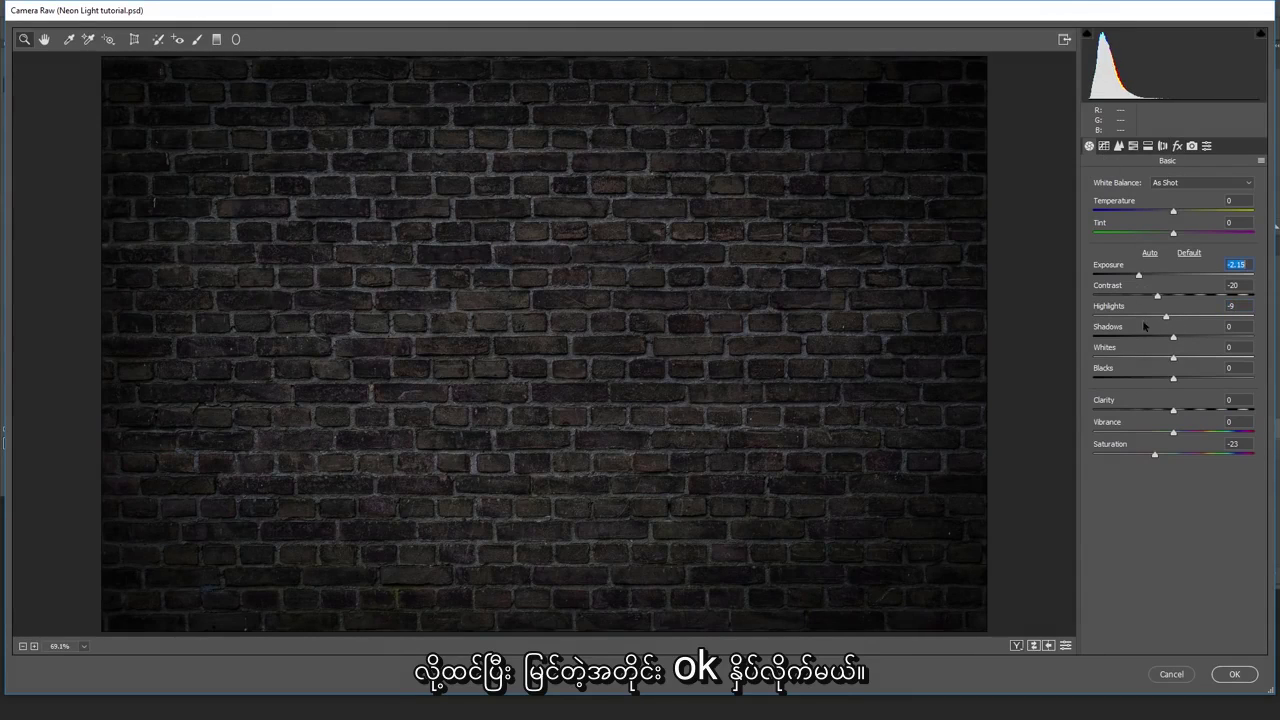
left_click(1217, 675)
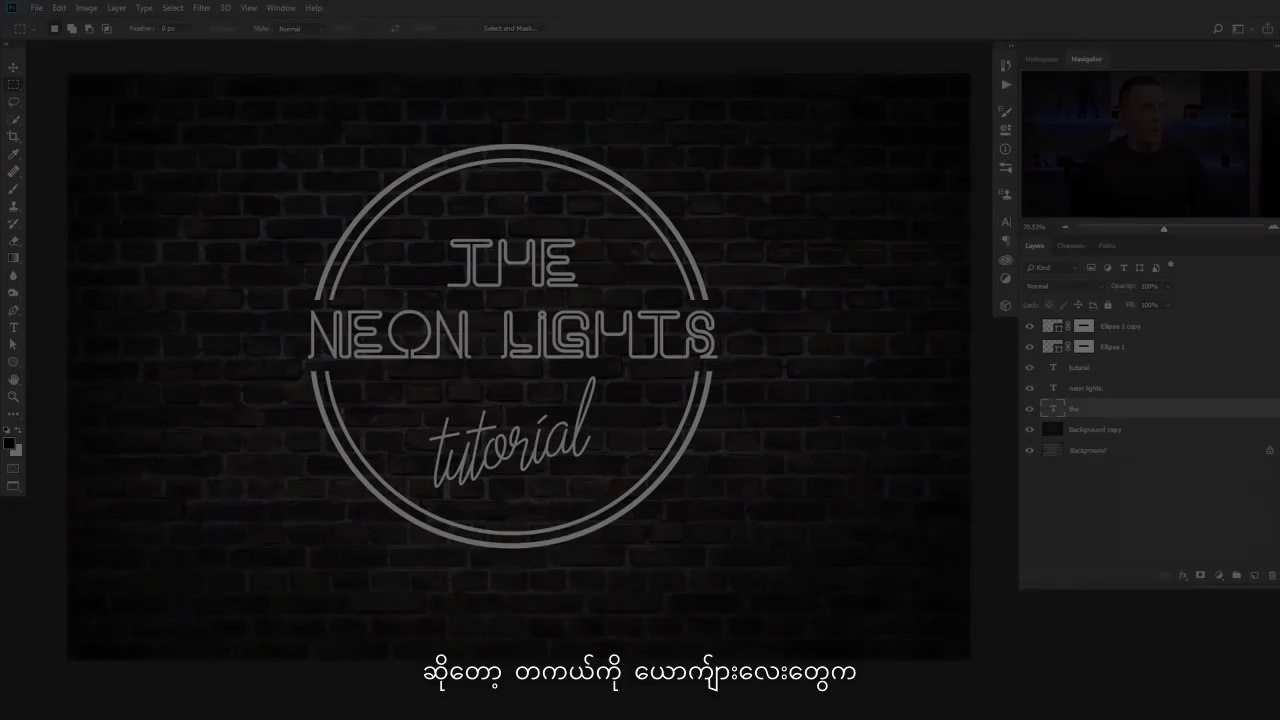
Add an Inner Glow layer style to the "the" text layer with Normal blend mode and 100% opacity.
scroll(526, 270, "up", 5)
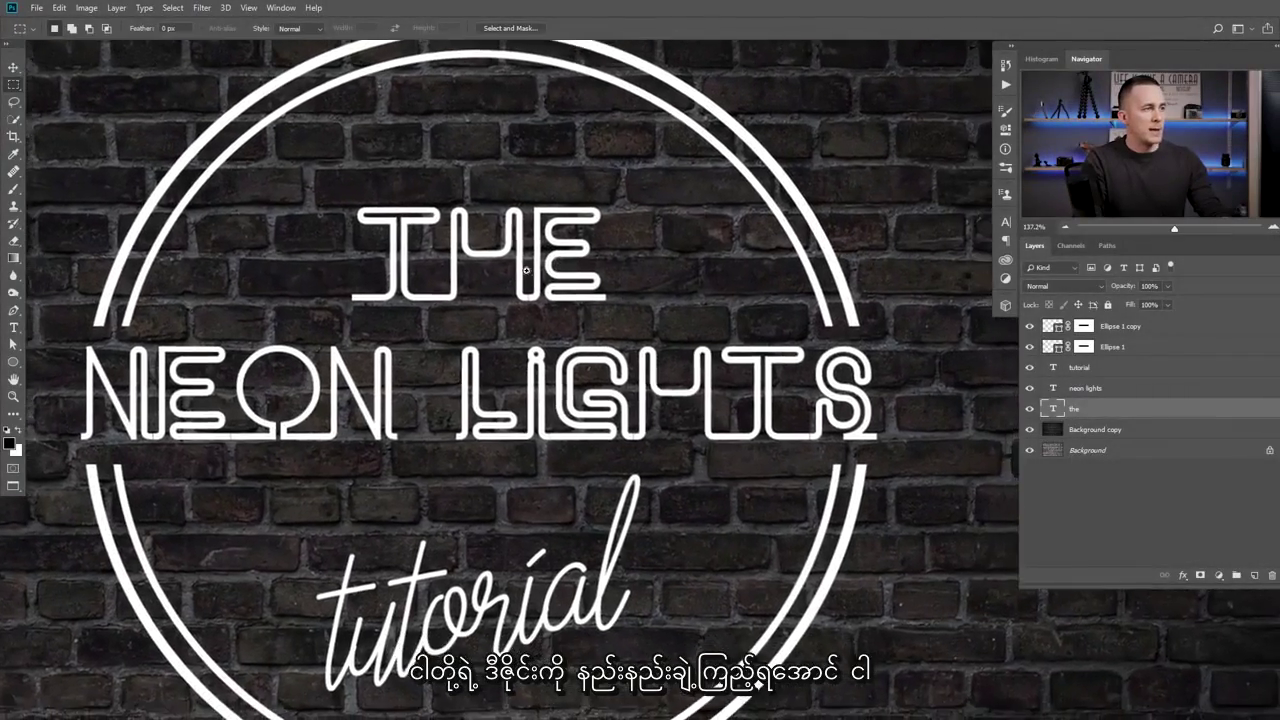
scroll(526, 270, "up", 4)
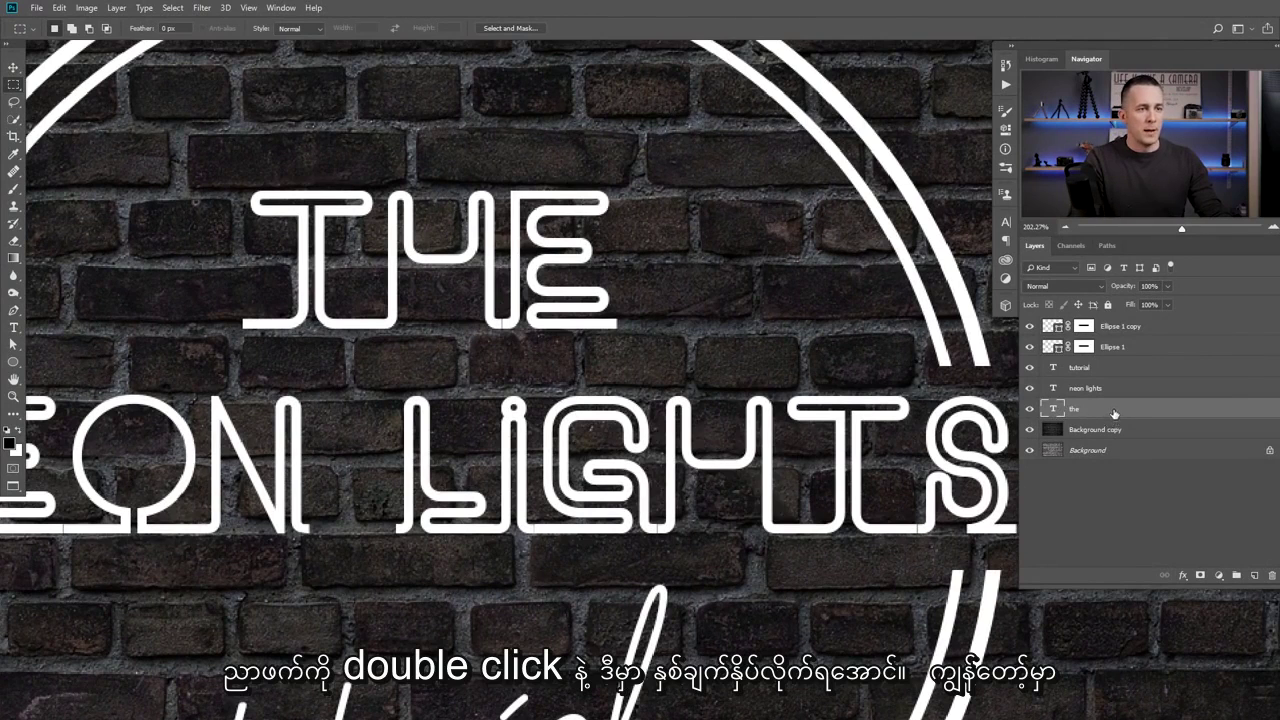
double_click(1114, 413)
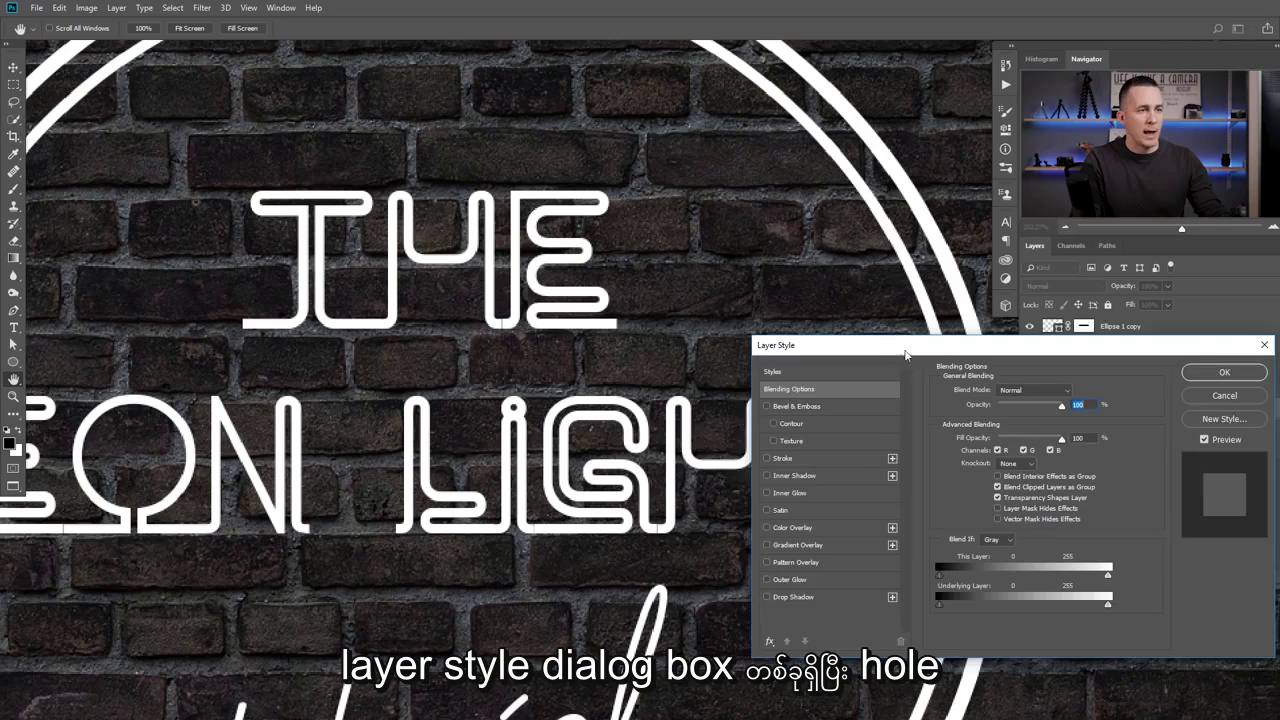
left_click_drag(806, 352, 776, 355)
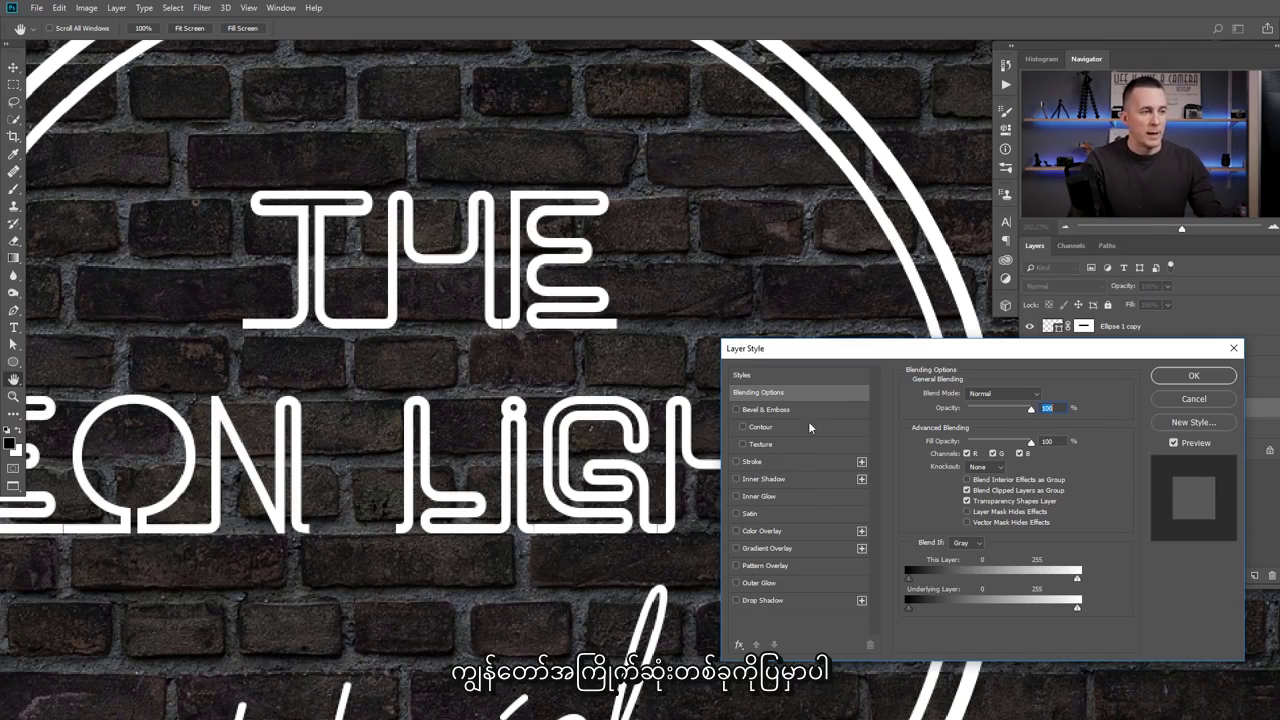
left_click(752, 497)
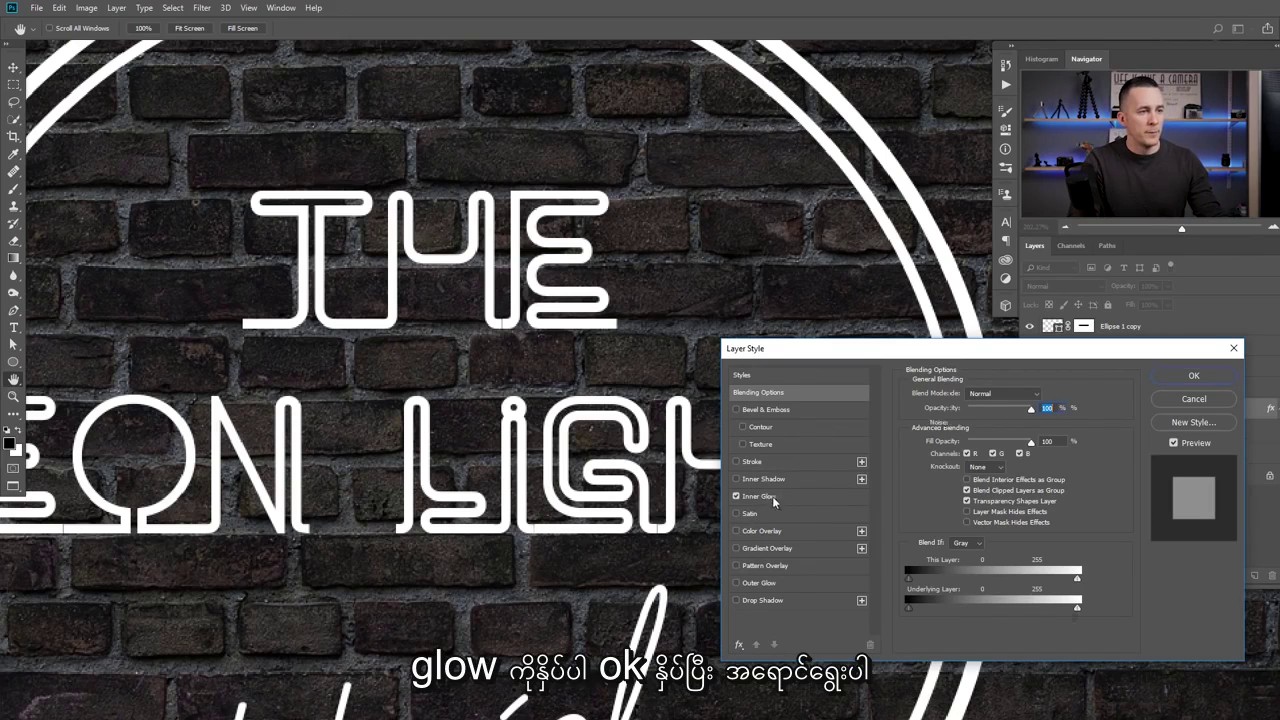
left_click(772, 496)
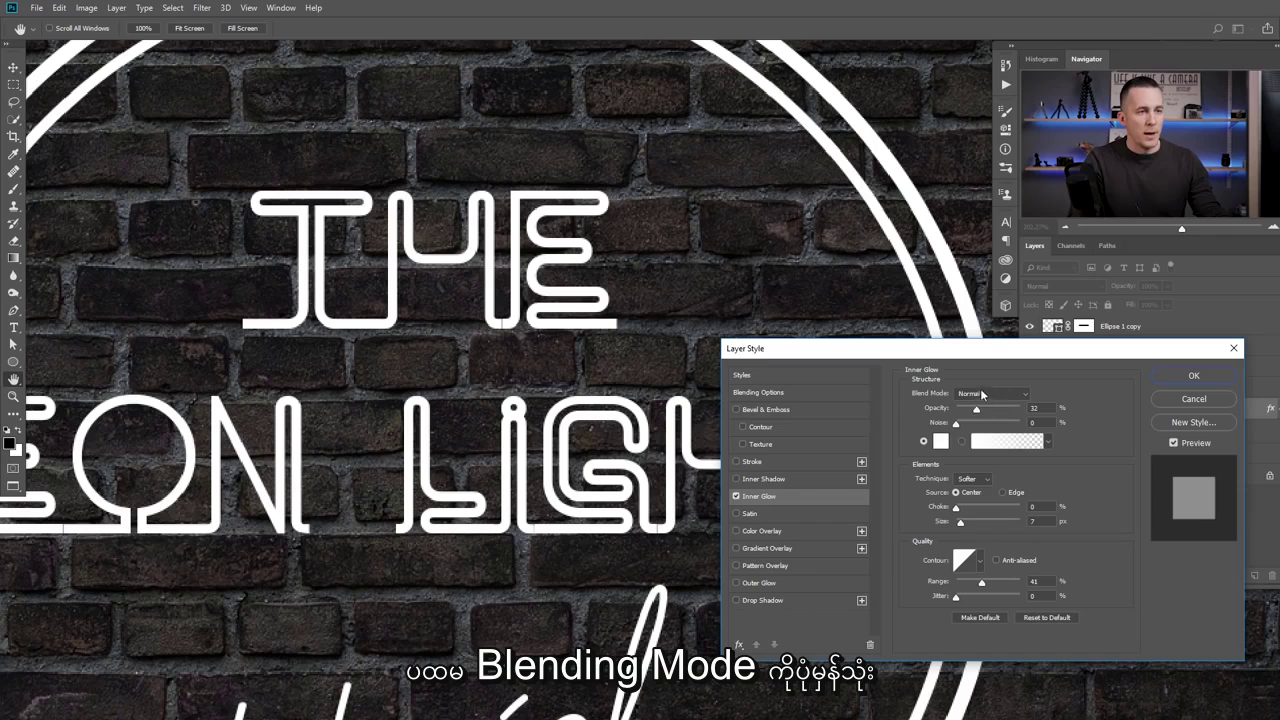
left_click_drag(975, 409, 990, 414)
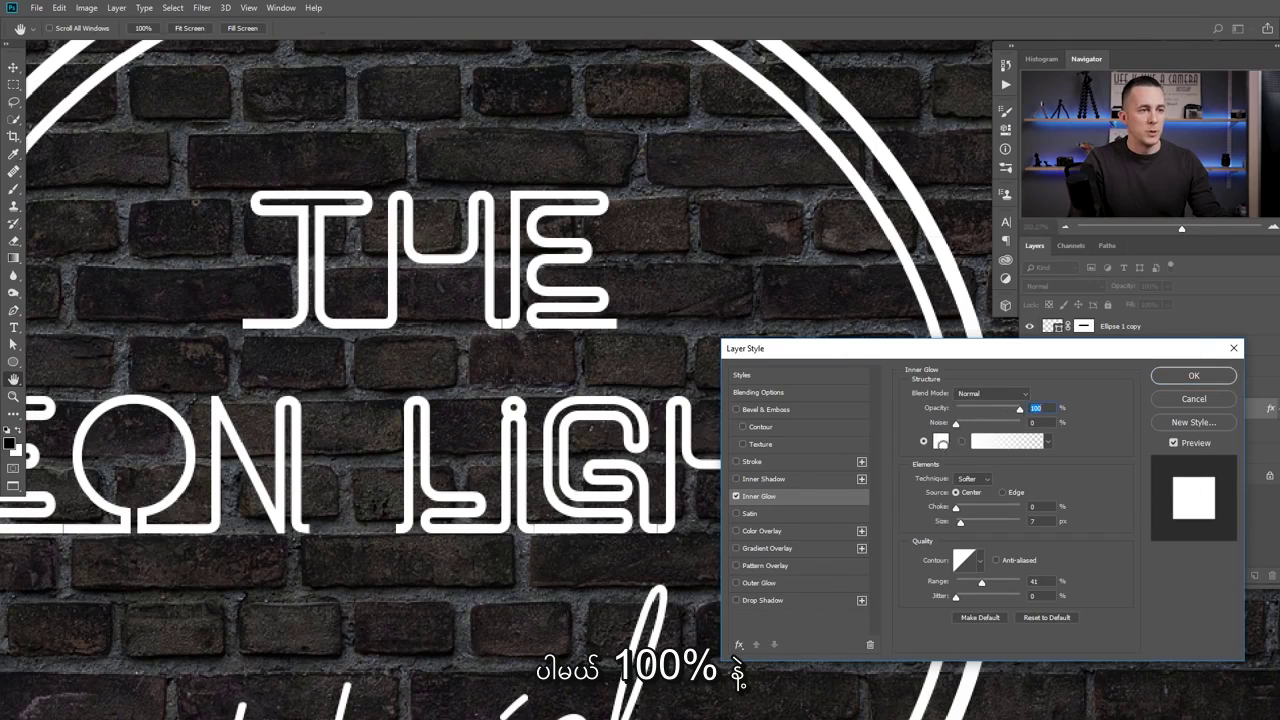
Set the inner glow's colour to bright blue 00aeff.
left_click(941, 441)
left_click(1037, 346)
left_click(1018, 279)
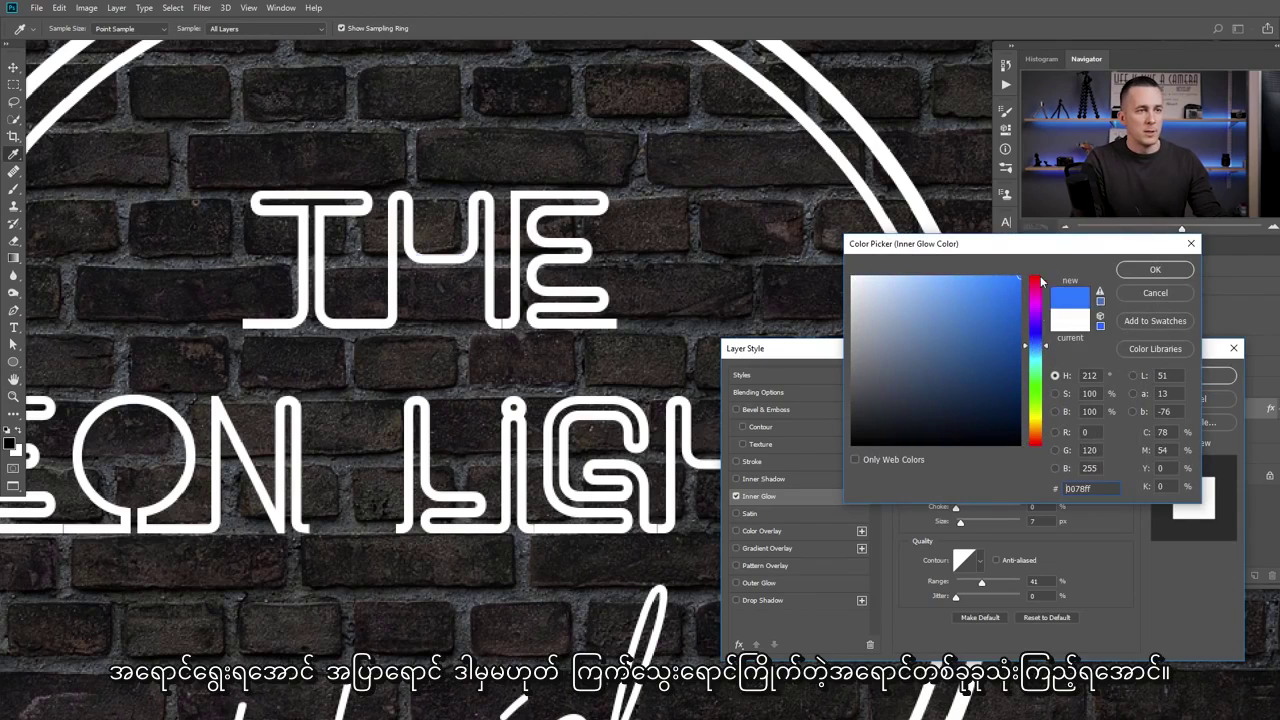
left_click_drag(1035, 352, 1035, 354)
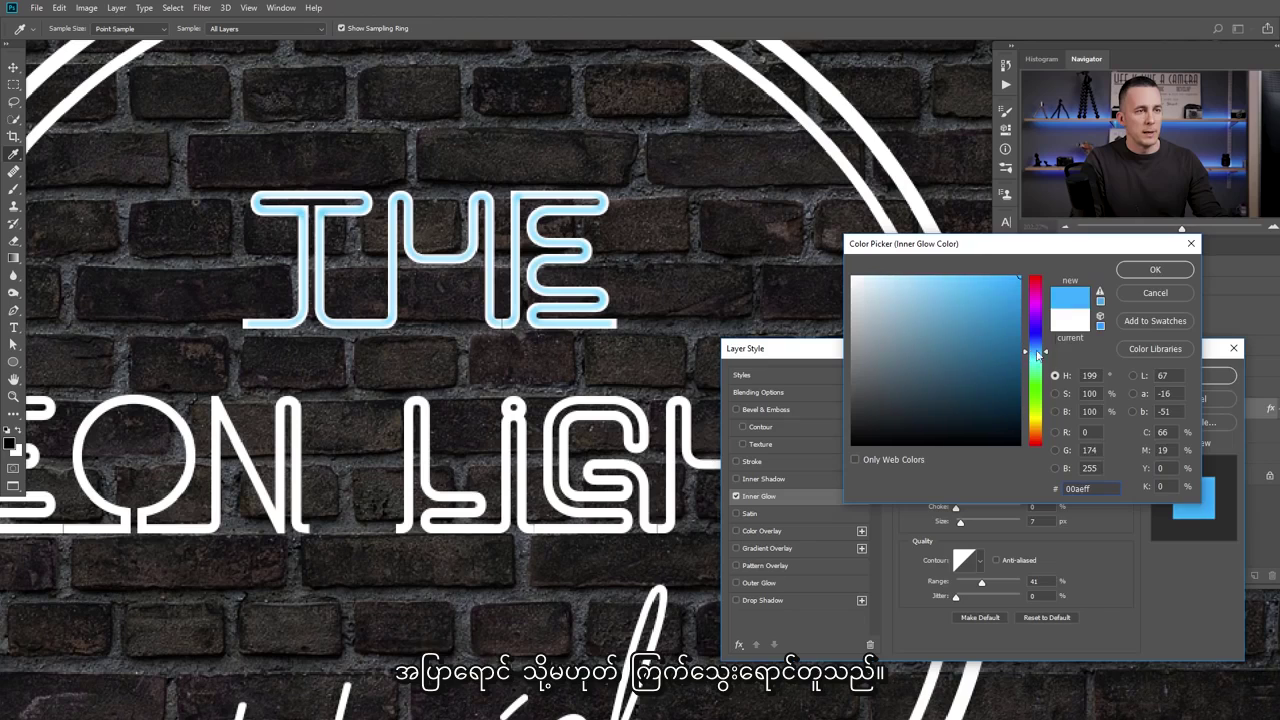
left_click(1155, 272)
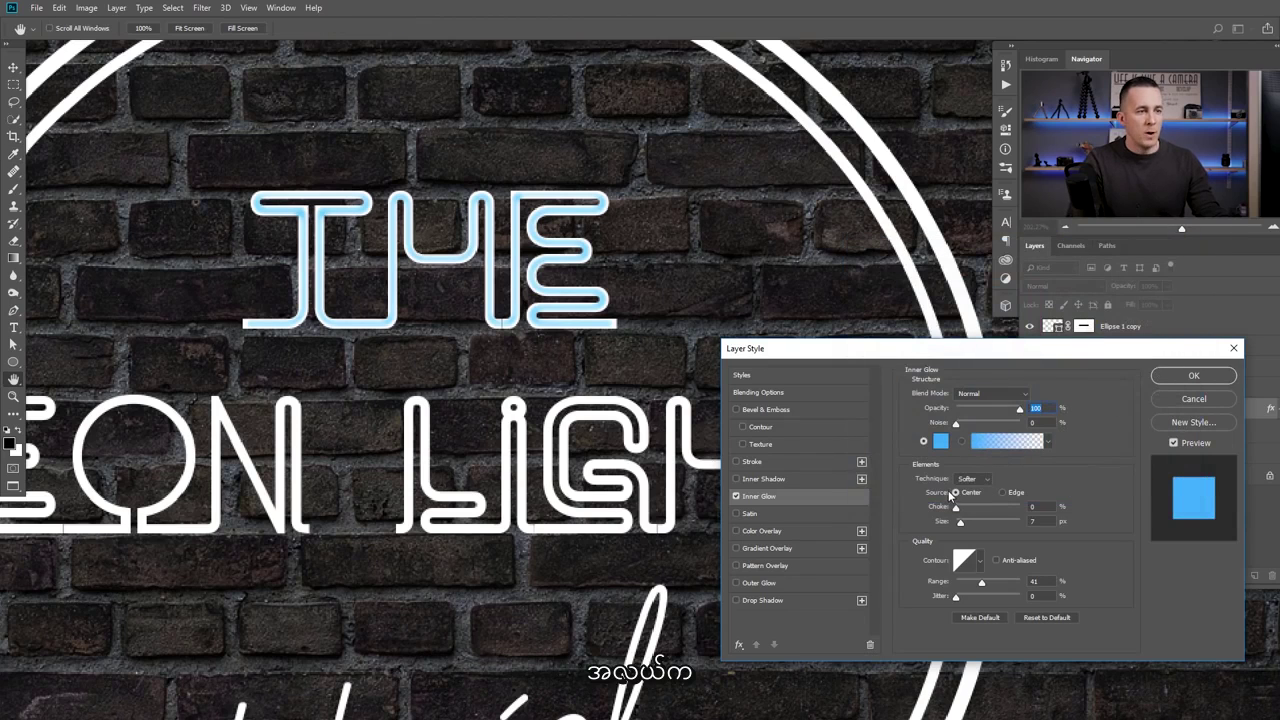
Set the inner glow's source to Edge, with choke 8%, size 4 px and range 43%.
left_click(1004, 493)
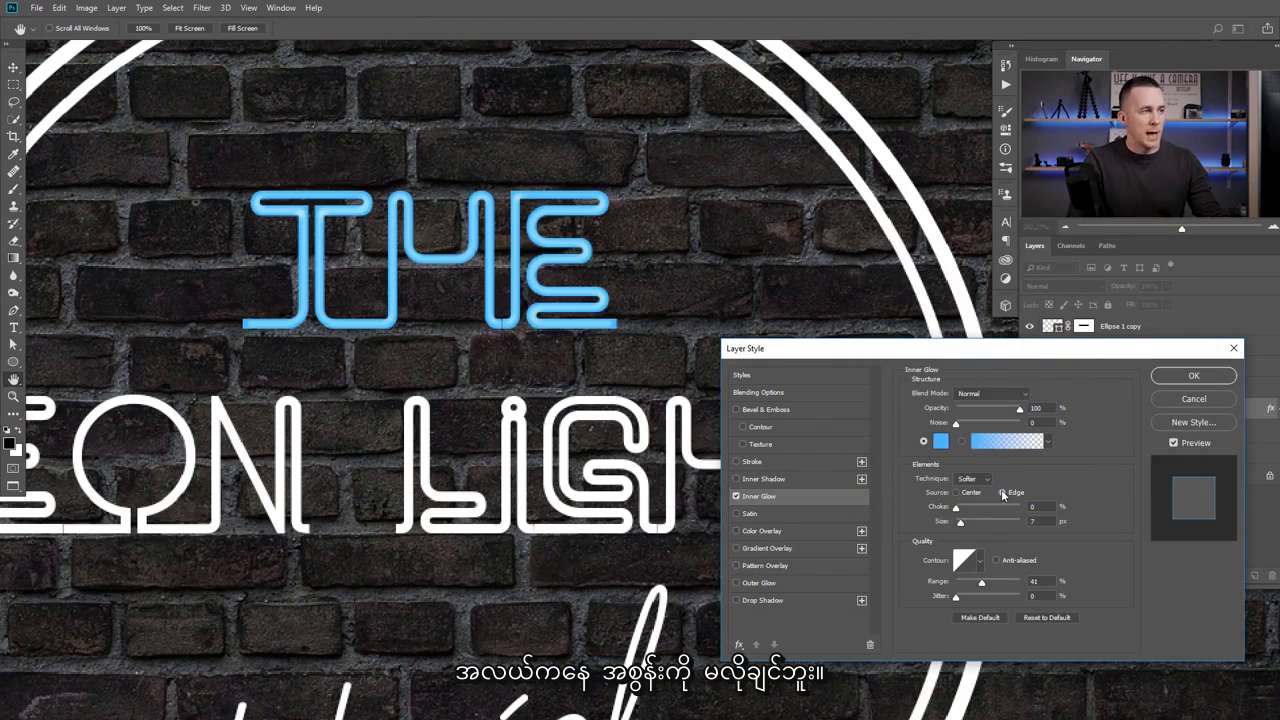
left_click(956, 492)
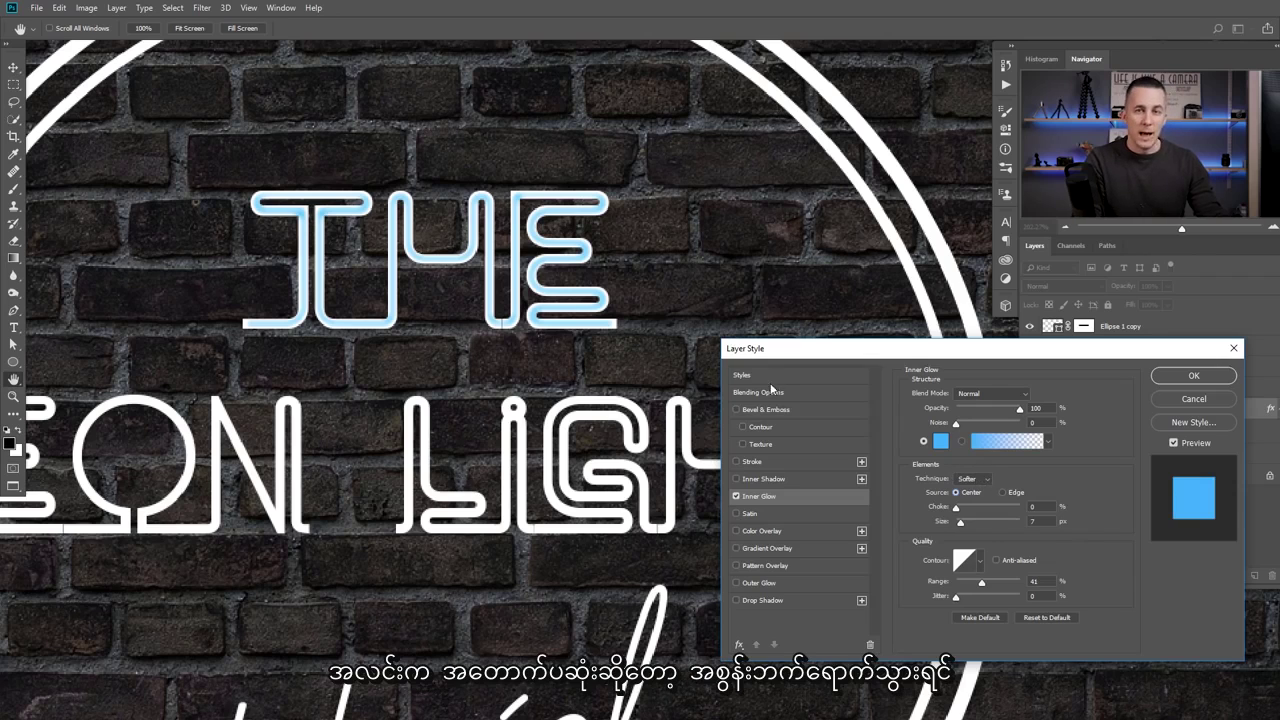
left_click(1003, 493)
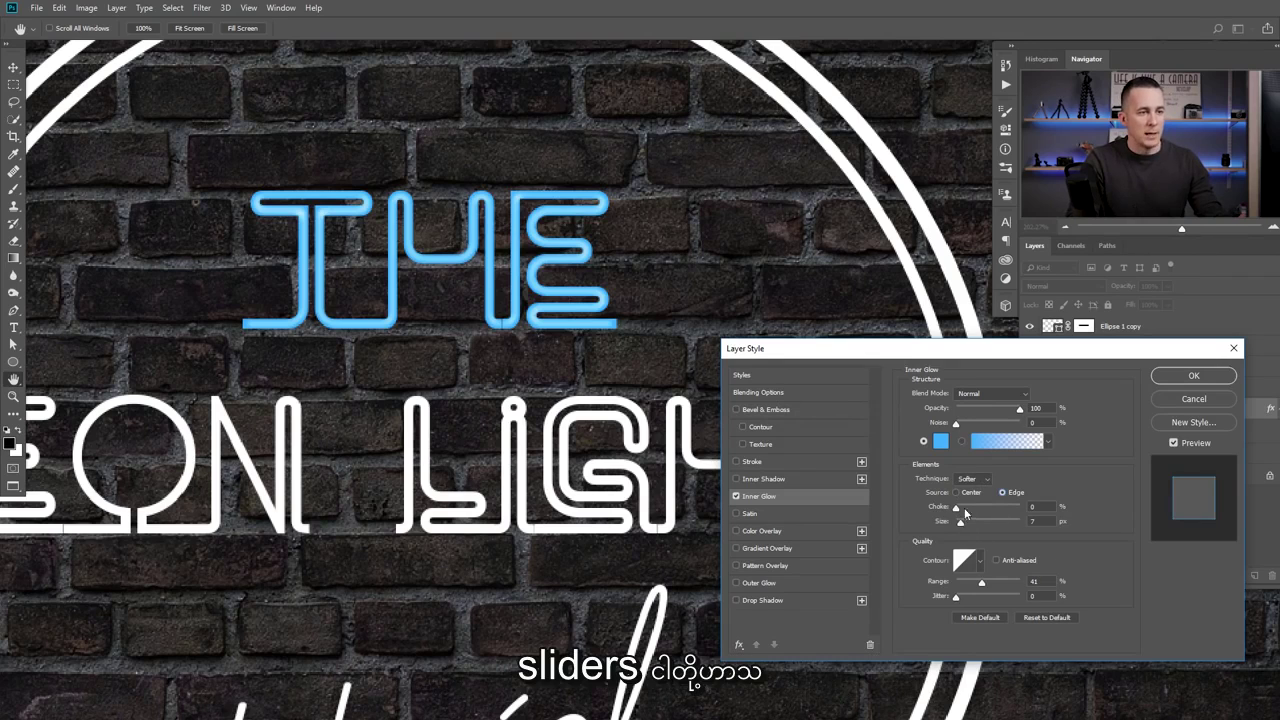
mouse_move(957, 515)
left_mouse_down()
mouse_move(969, 502)
mouse_move(958, 519)
left_mouse_up()
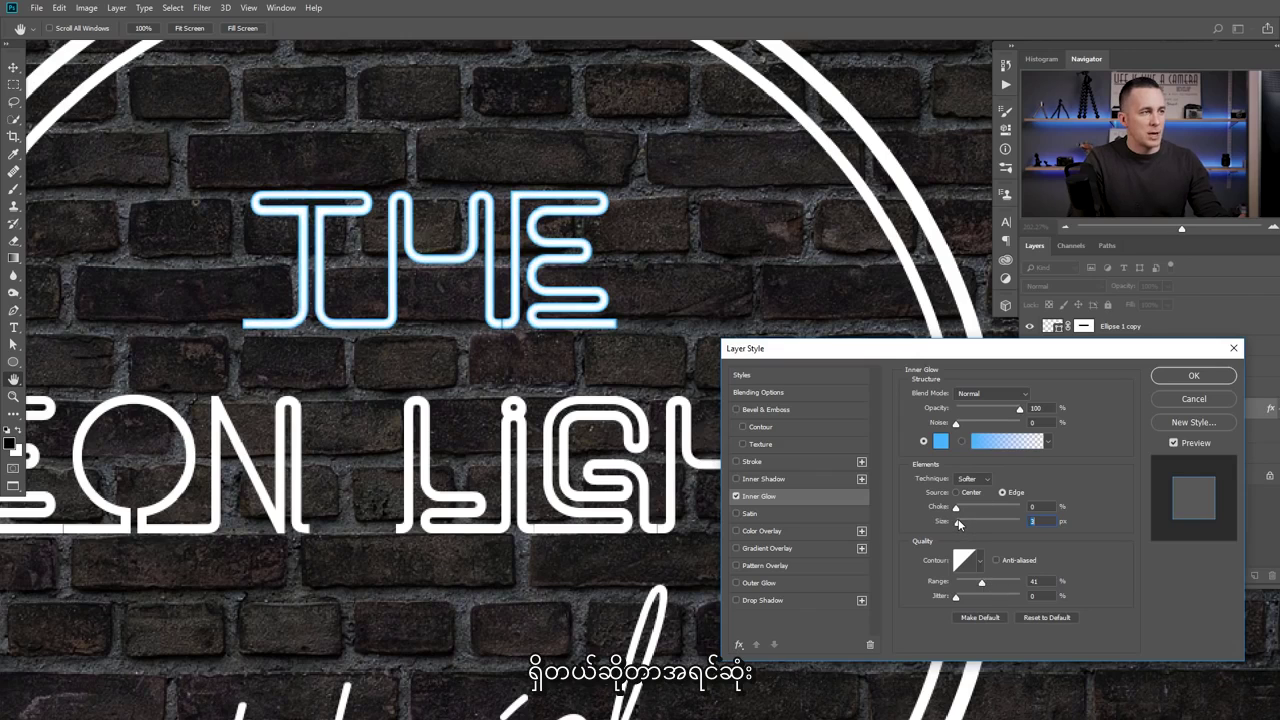
left_click_drag(961, 520, 963, 521)
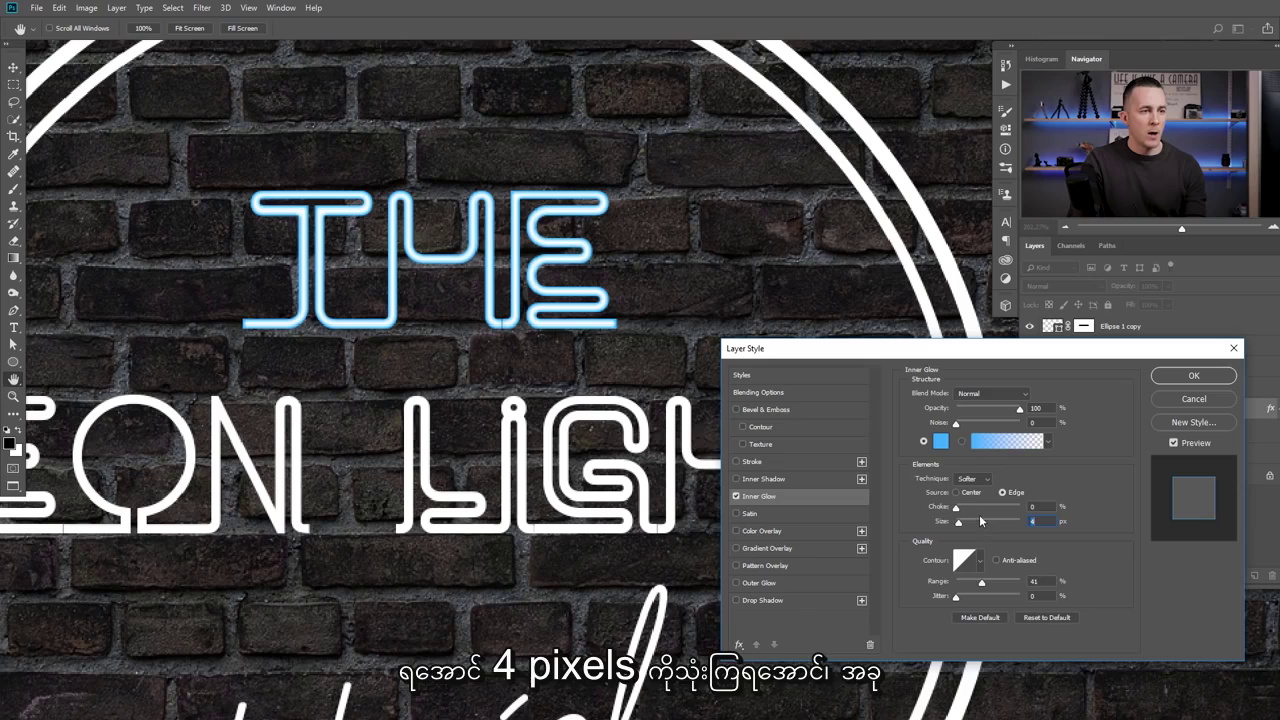
left_click_drag(958, 510, 962, 511)
mouse_move(982, 585)
left_mouse_down()
mouse_move(1002, 582)
mouse_move(985, 585)
left_mouse_up()
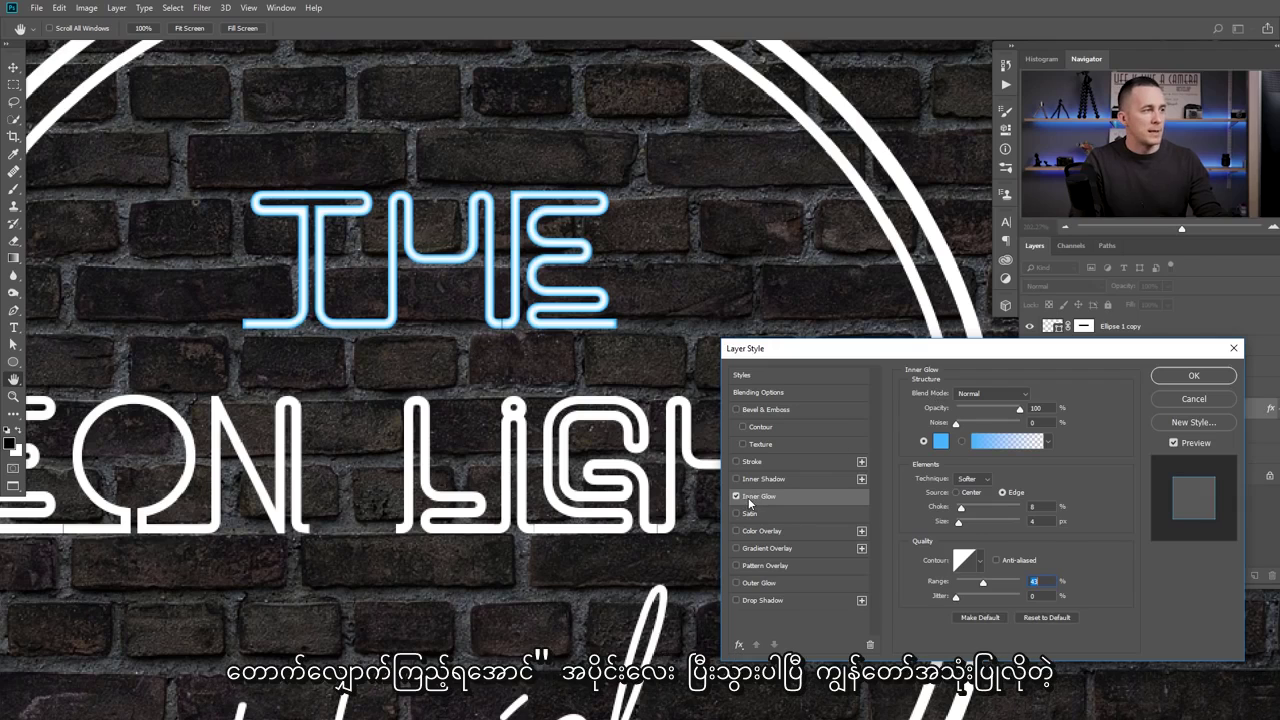
Copy the inner glow's colour code, enable Outer Glow on the same text and set its colour to 00aeff.
left_click(941, 442)
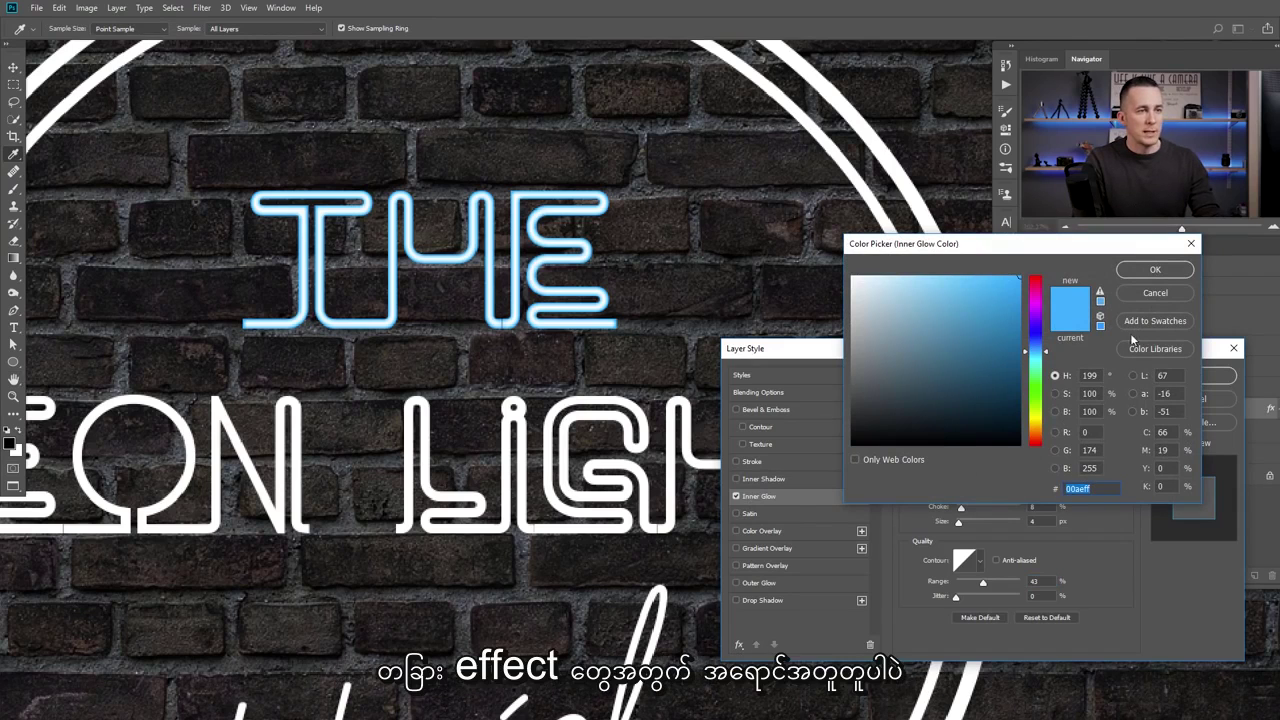
left_click(1156, 272)
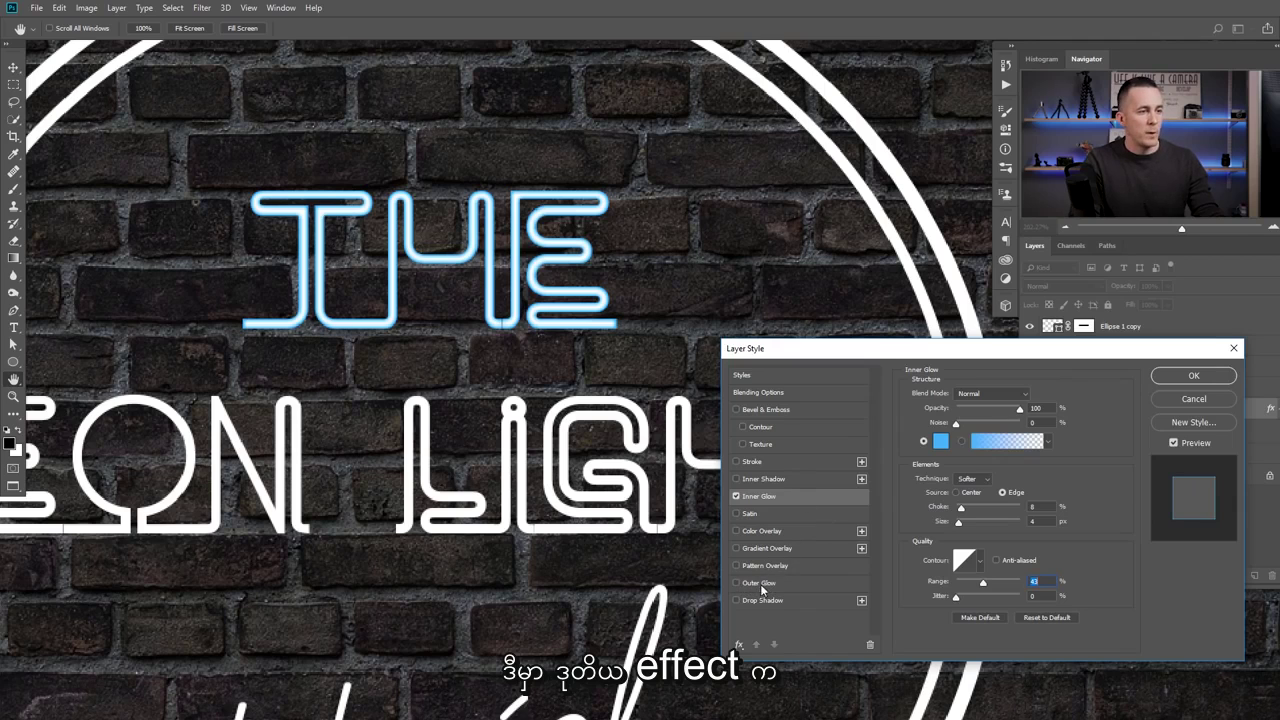
left_click(758, 583)
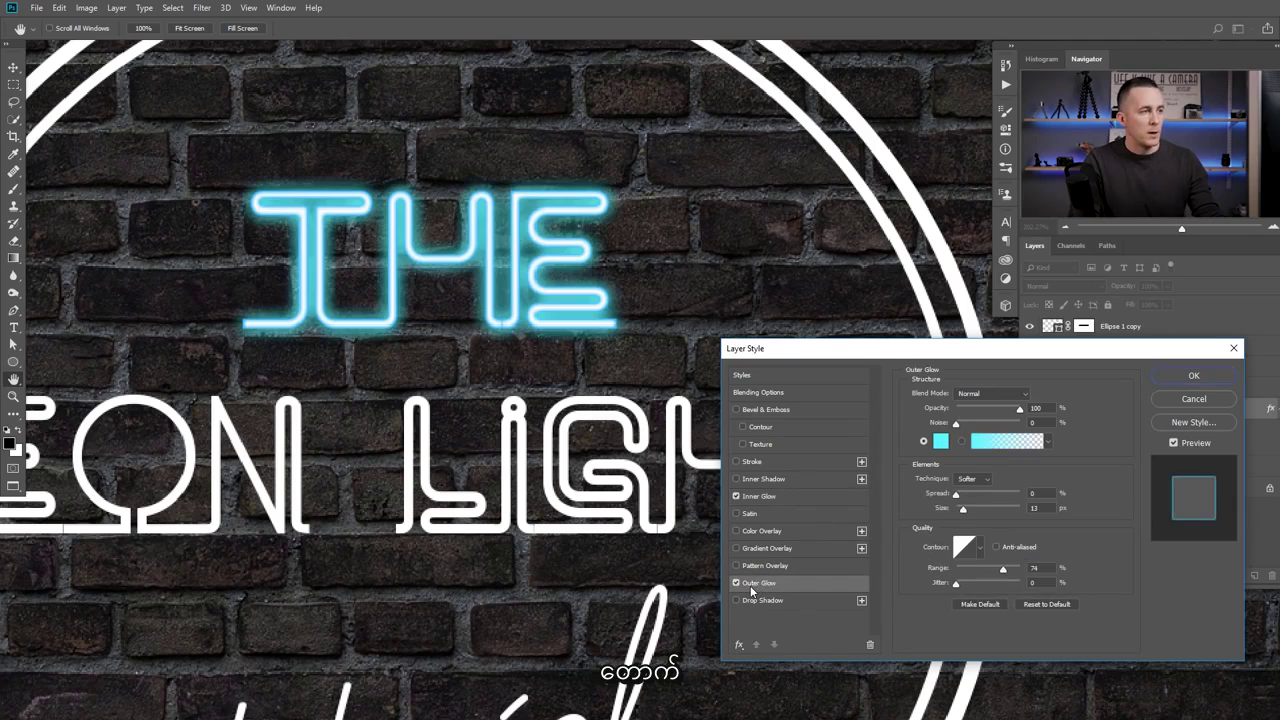
left_click(946, 443)
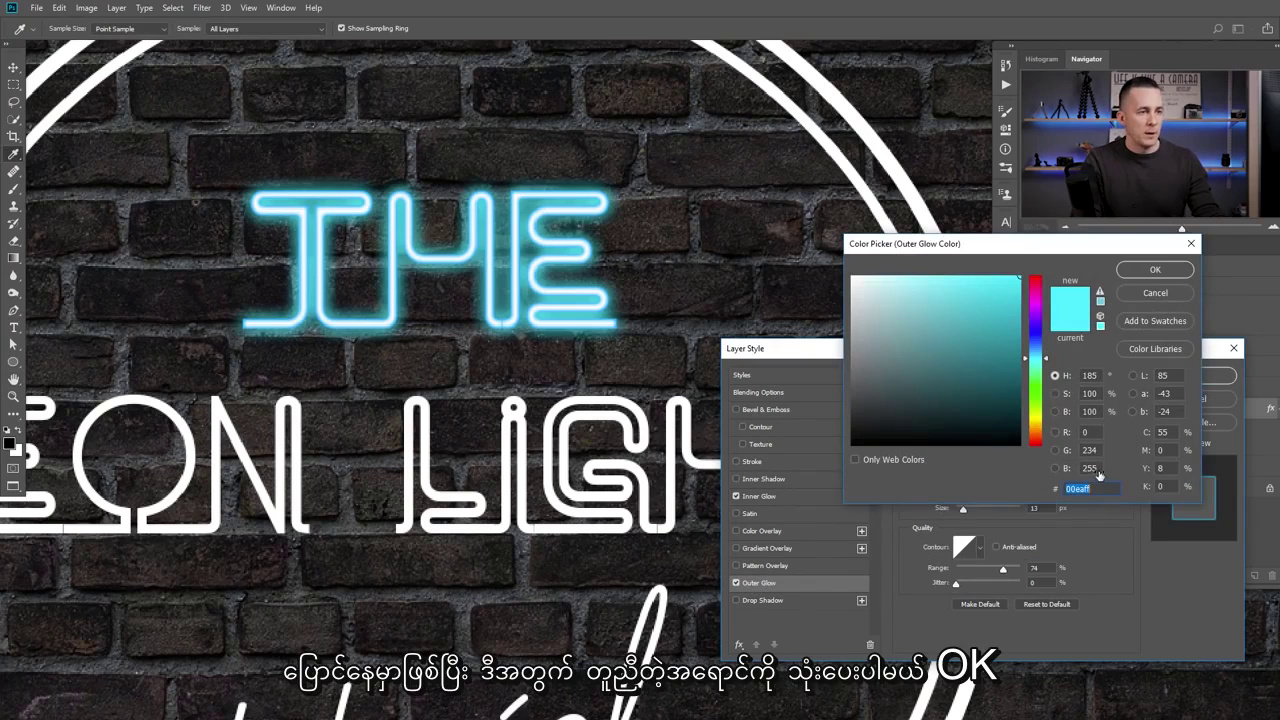
type("00aeff")
left_click(1153, 271)
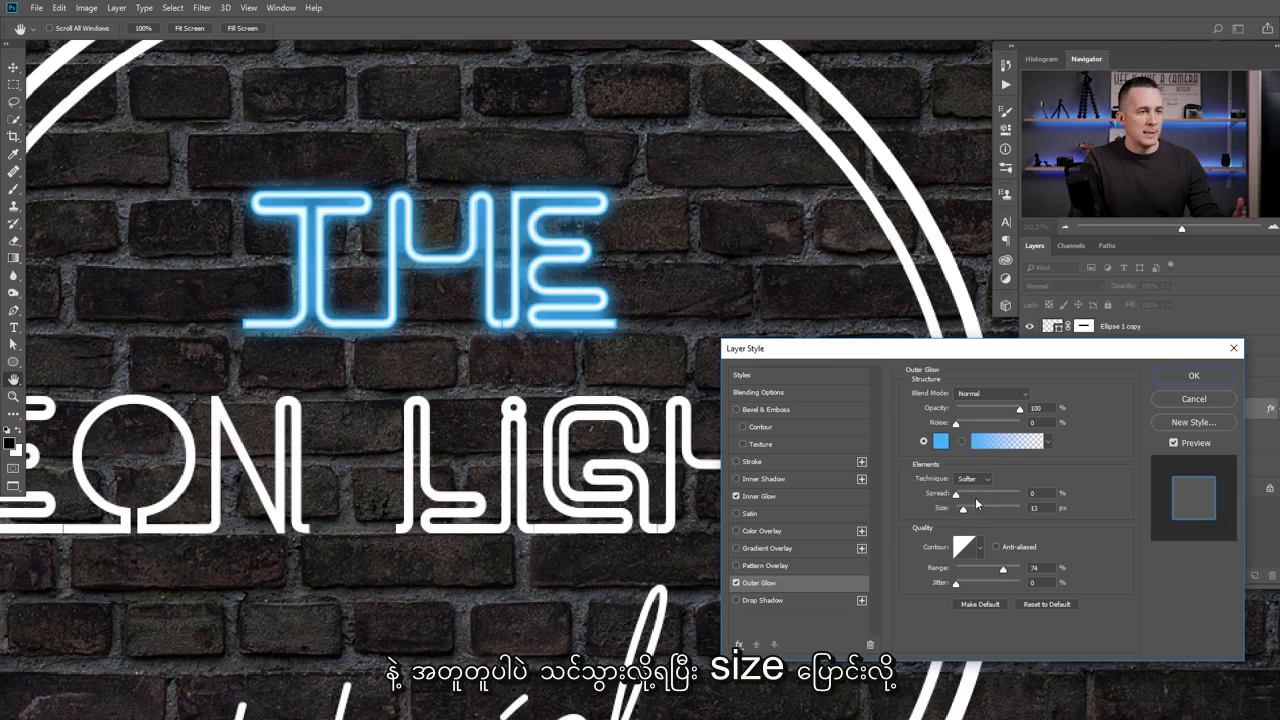
Set the outer glow's size to 38 px and check the glow on the word "THE" at different magnifications.
mouse_move(966, 507)
left_mouse_down()
mouse_move(984, 510)
mouse_move(969, 509)
left_mouse_up()
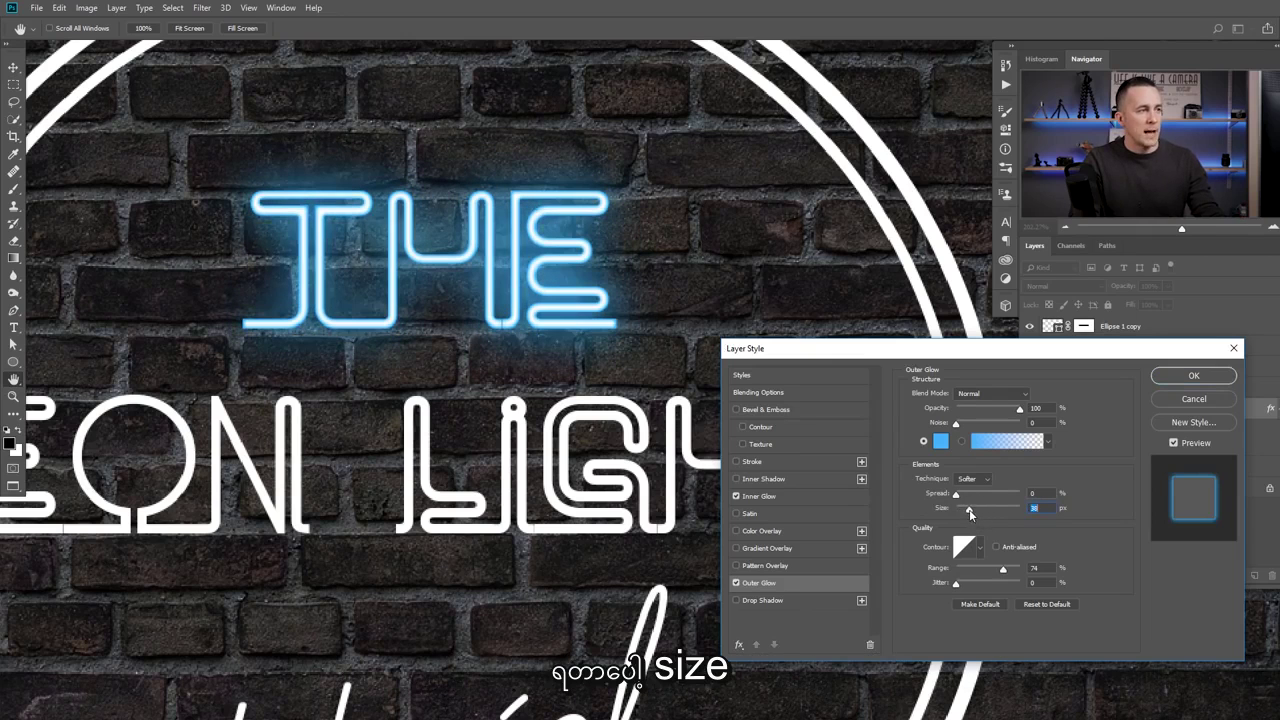
scroll(645, 472, "down", 2)
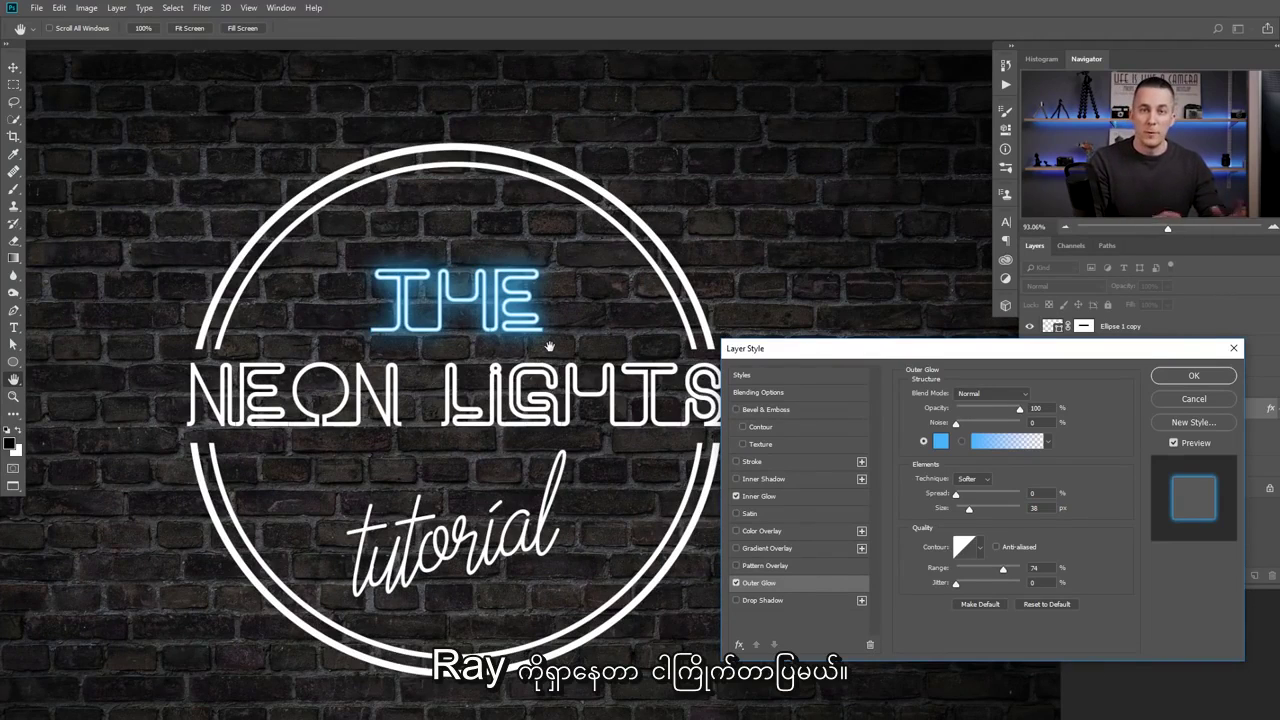
left_click(510, 325)
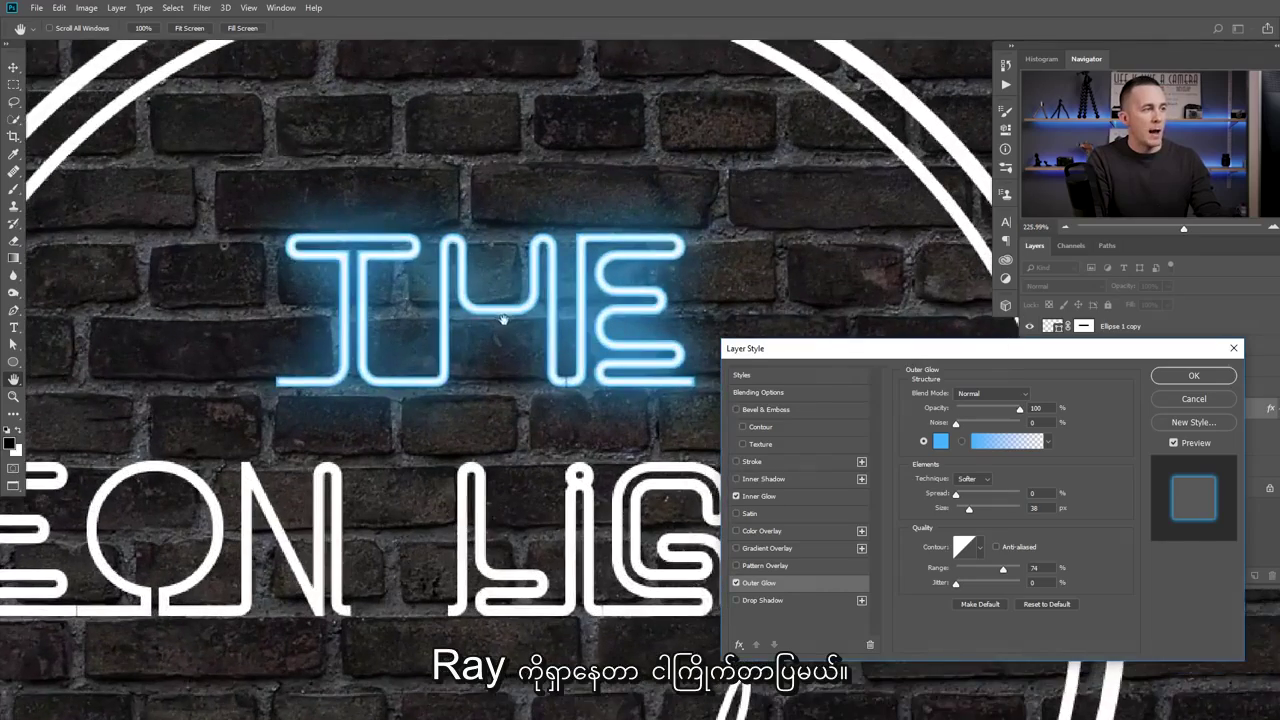
Set the outer glow of the word "THE" to size 15 px and range 70%, checking it at different magnifications.
left_click_drag(969, 513, 963, 515)
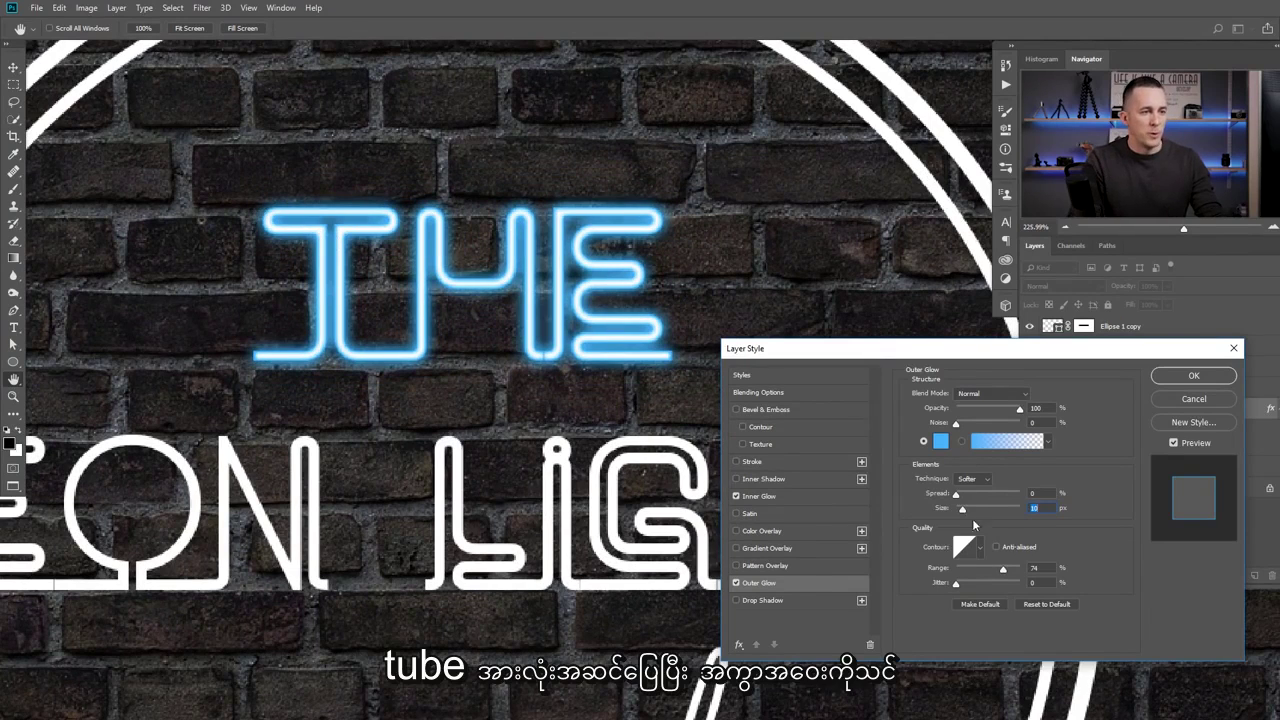
mouse_move(1004, 572)
left_mouse_down()
mouse_move(967, 572)
mouse_move(1004, 574)
left_mouse_up()
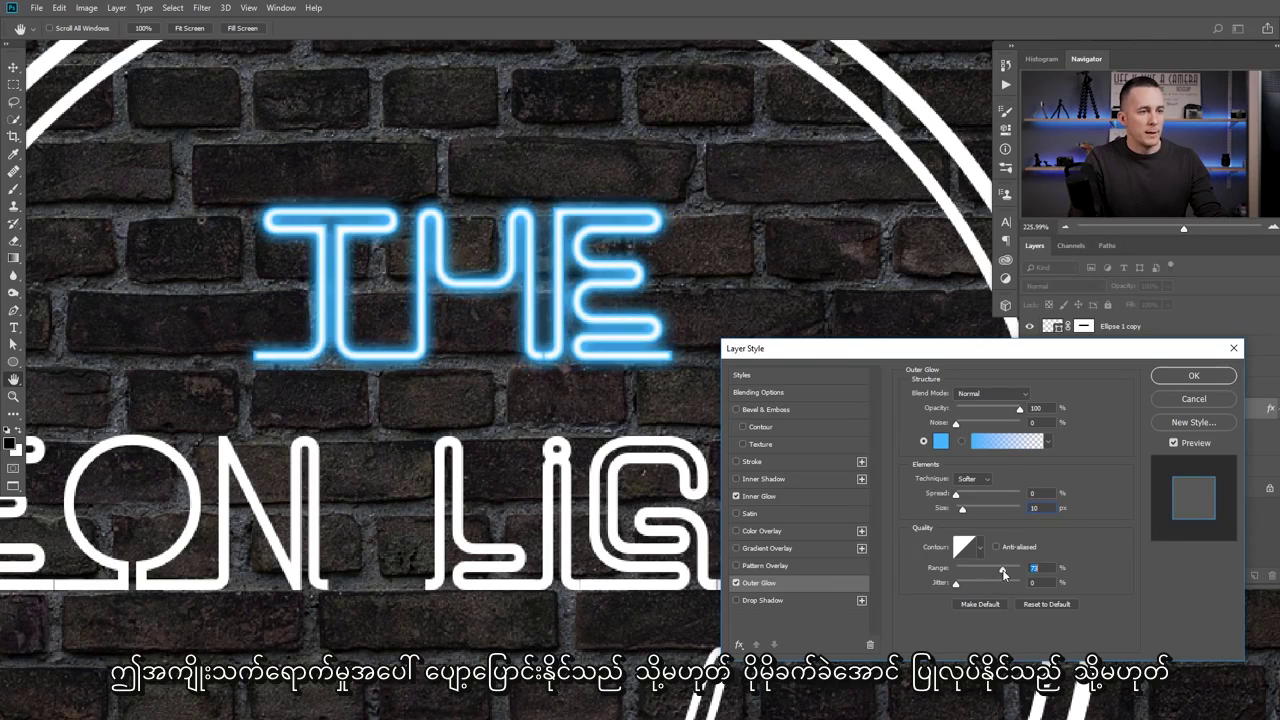
left_click_drag(956, 494, 966, 511)
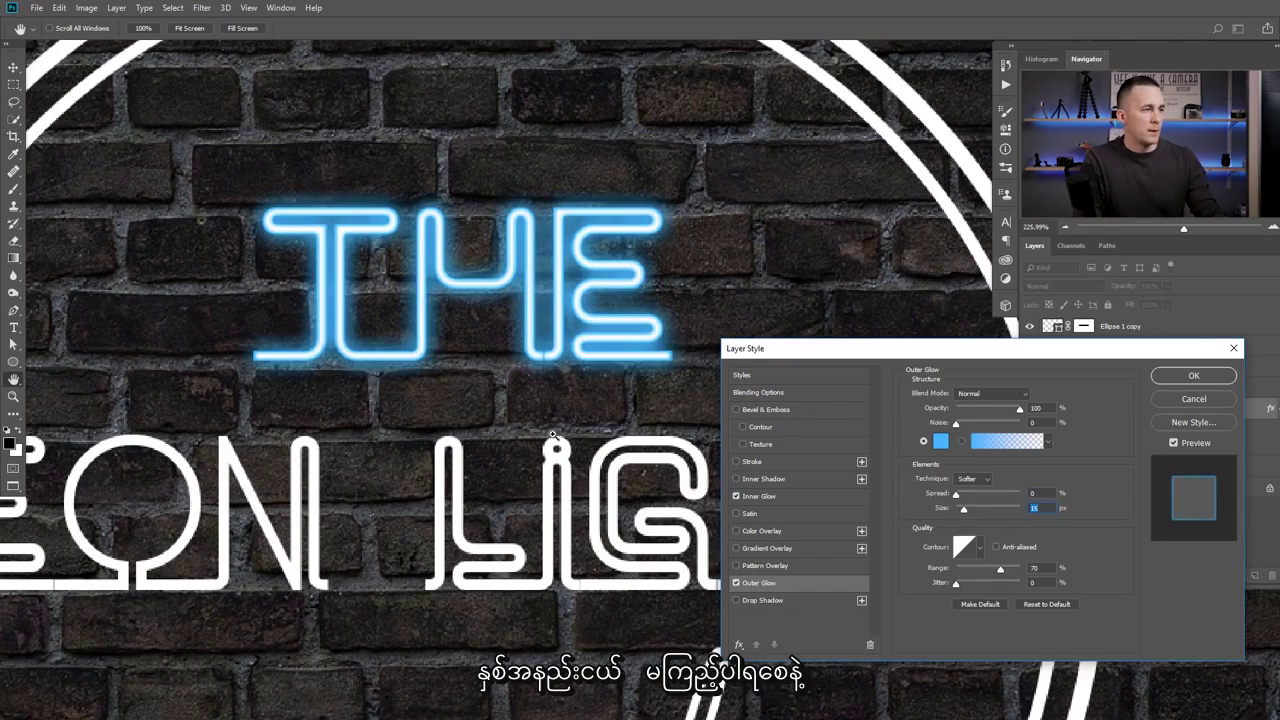
scroll(552, 434, "down", 3)
scroll(495, 310, "up", 2)
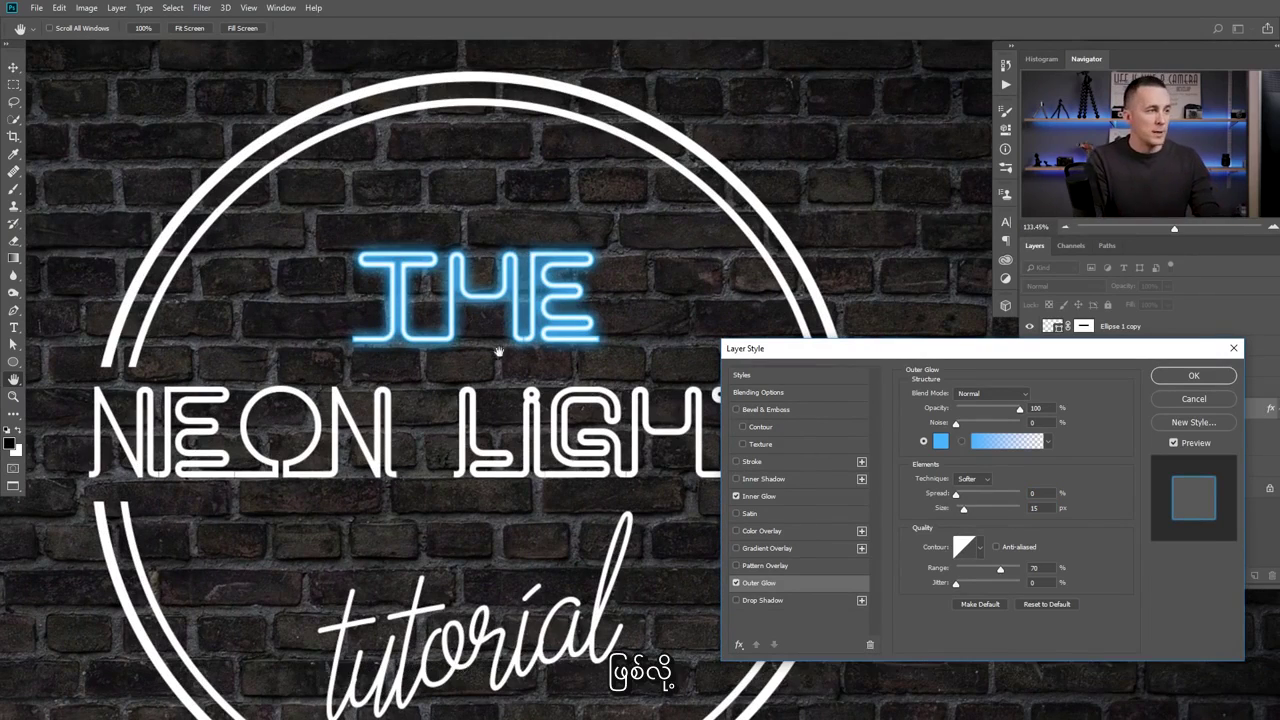
scroll(480, 300, "up", 2)
scroll(530, 323, "down", 1)
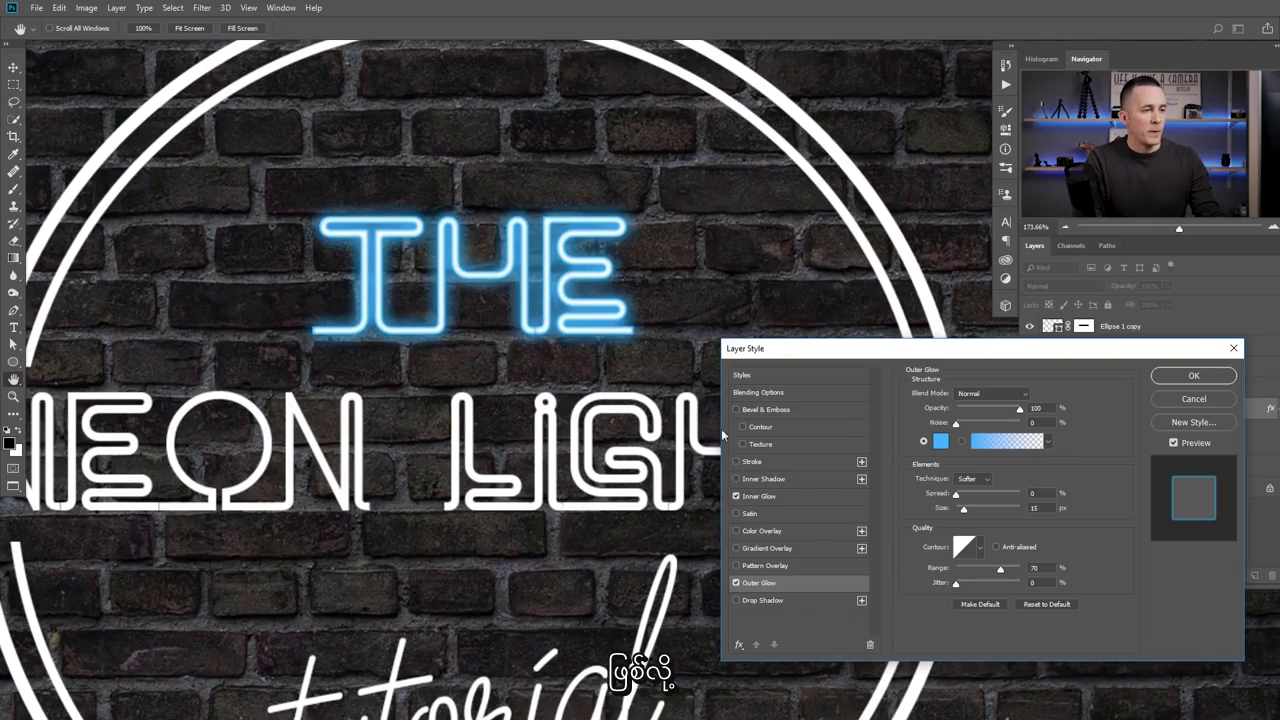
Enable a Drop Shadow on the word "THE" and set its colour to 00aeff.
left_click(765, 602)
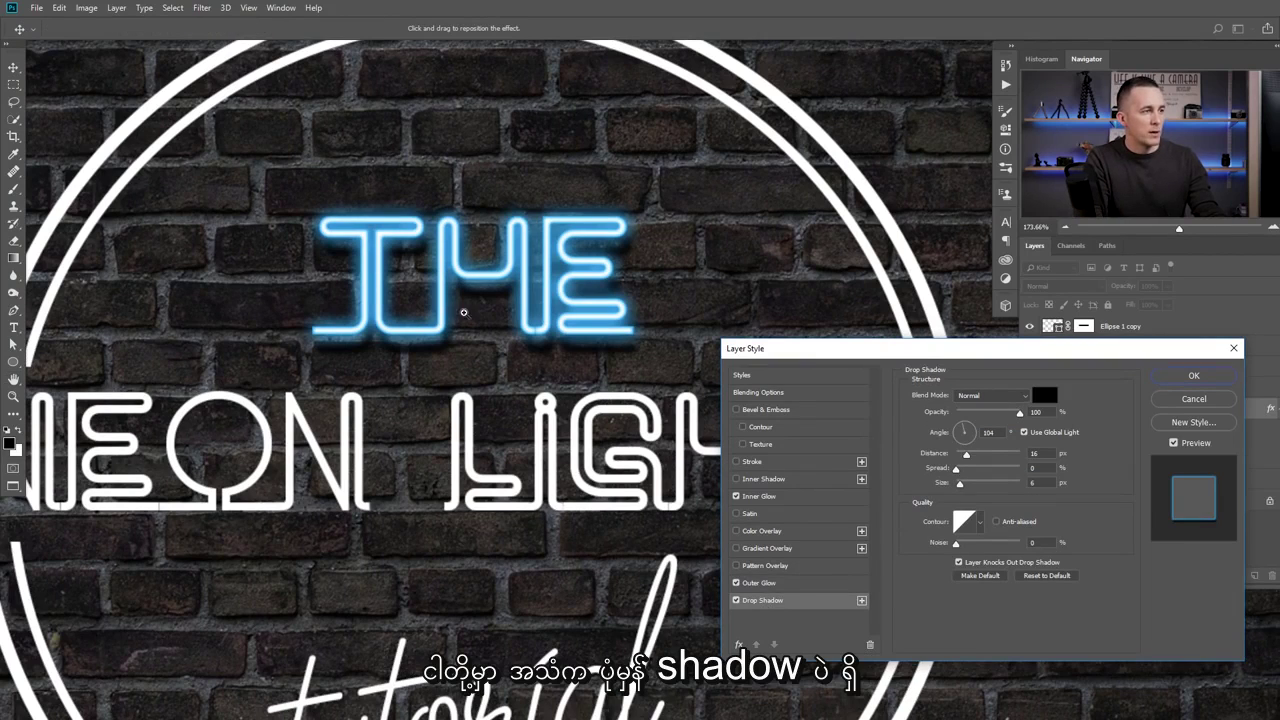
left_click(1194, 375)
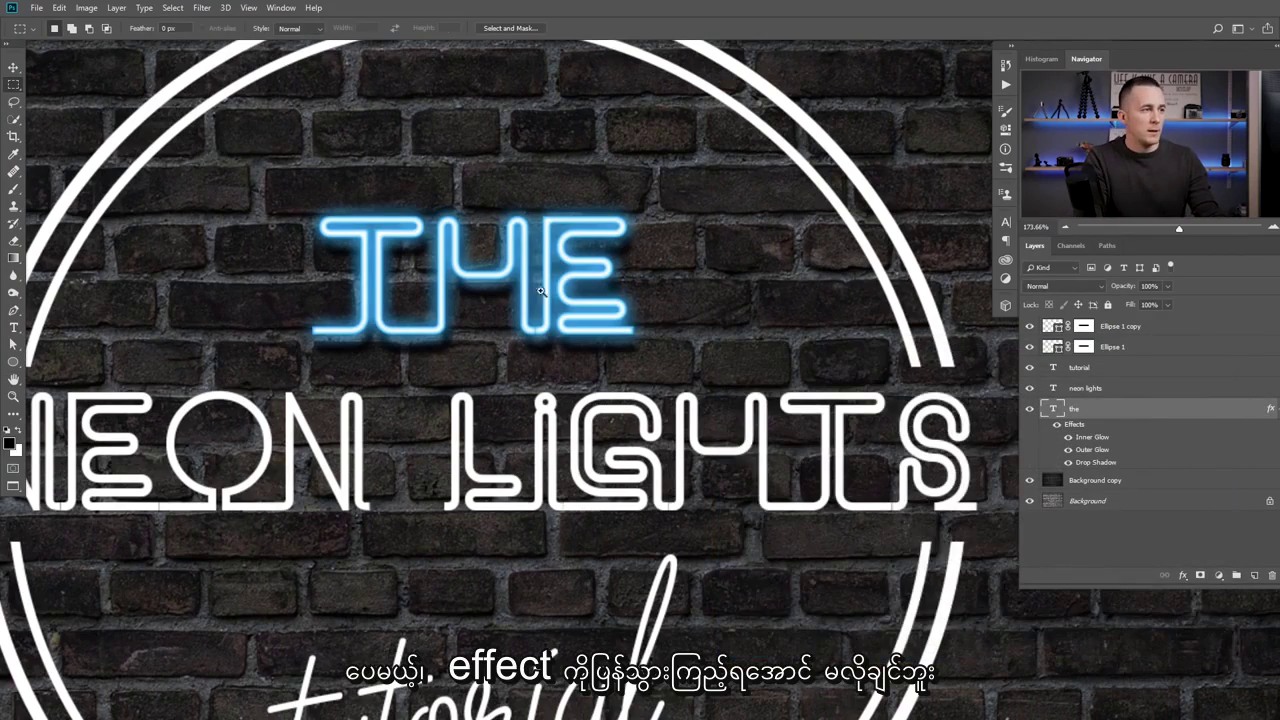
scroll(540, 291, "up", 2)
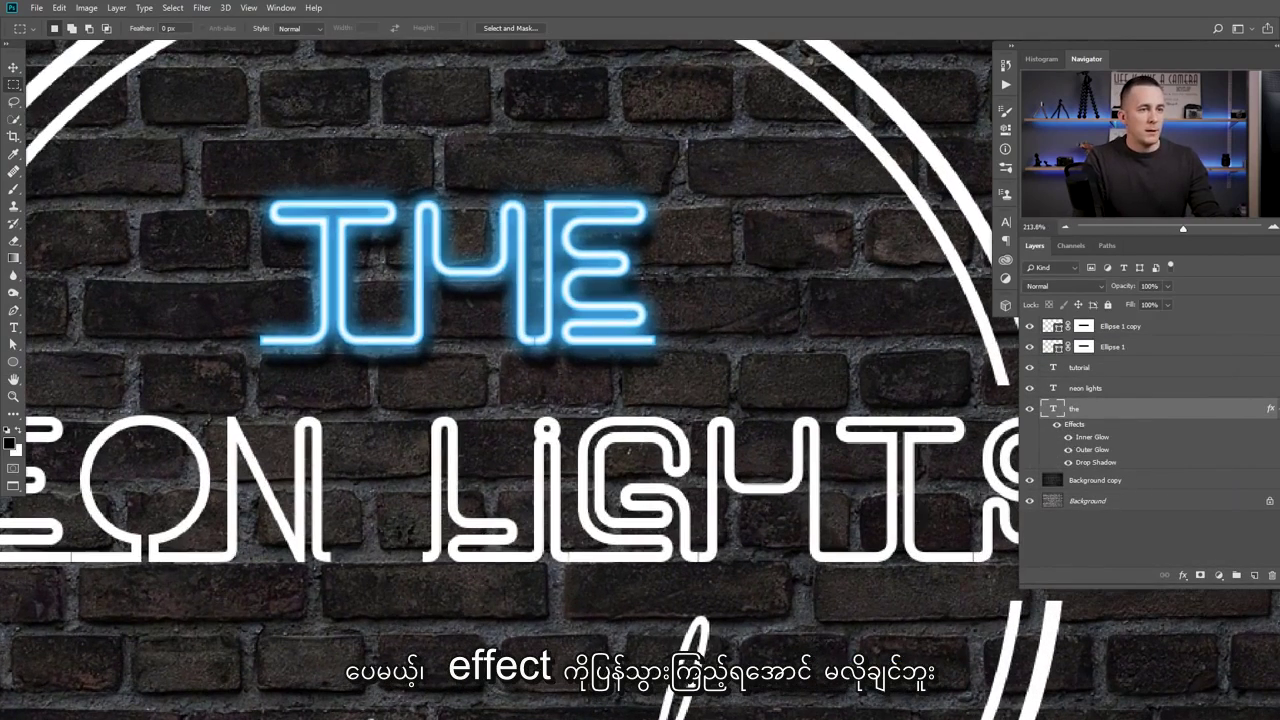
double_click(1061, 447)
left_click(766, 598)
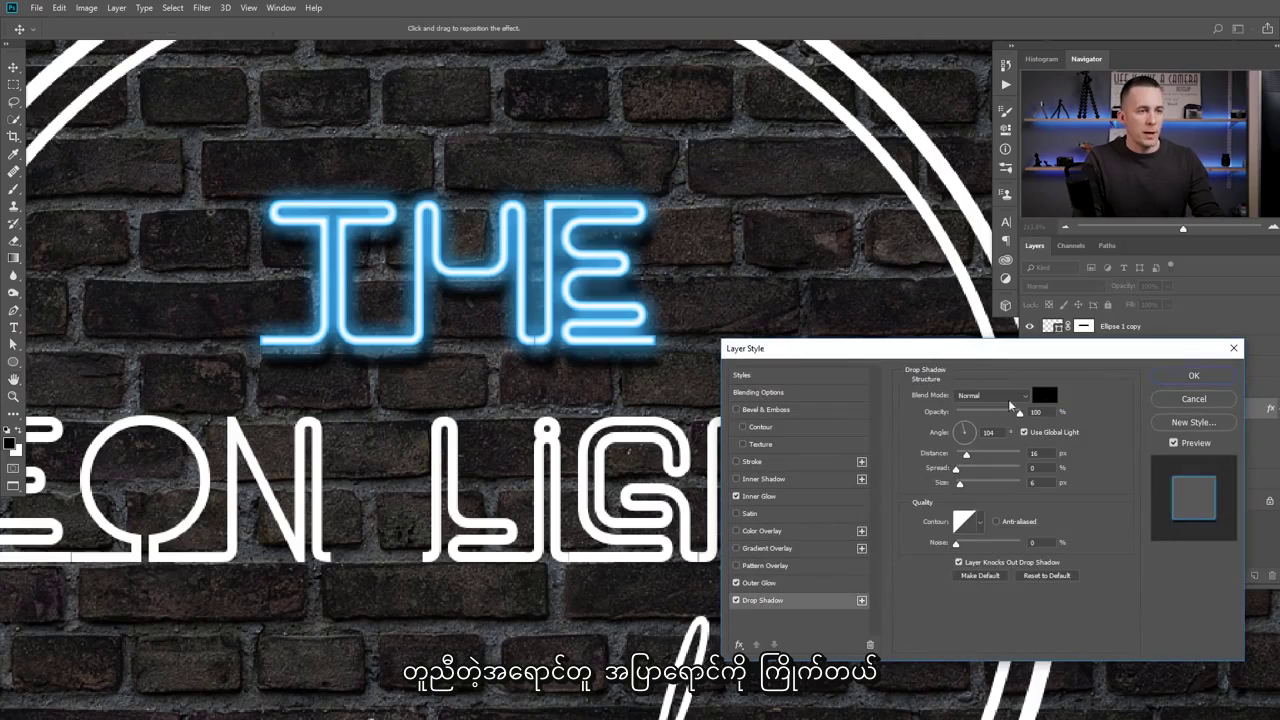
left_click(1044, 397)
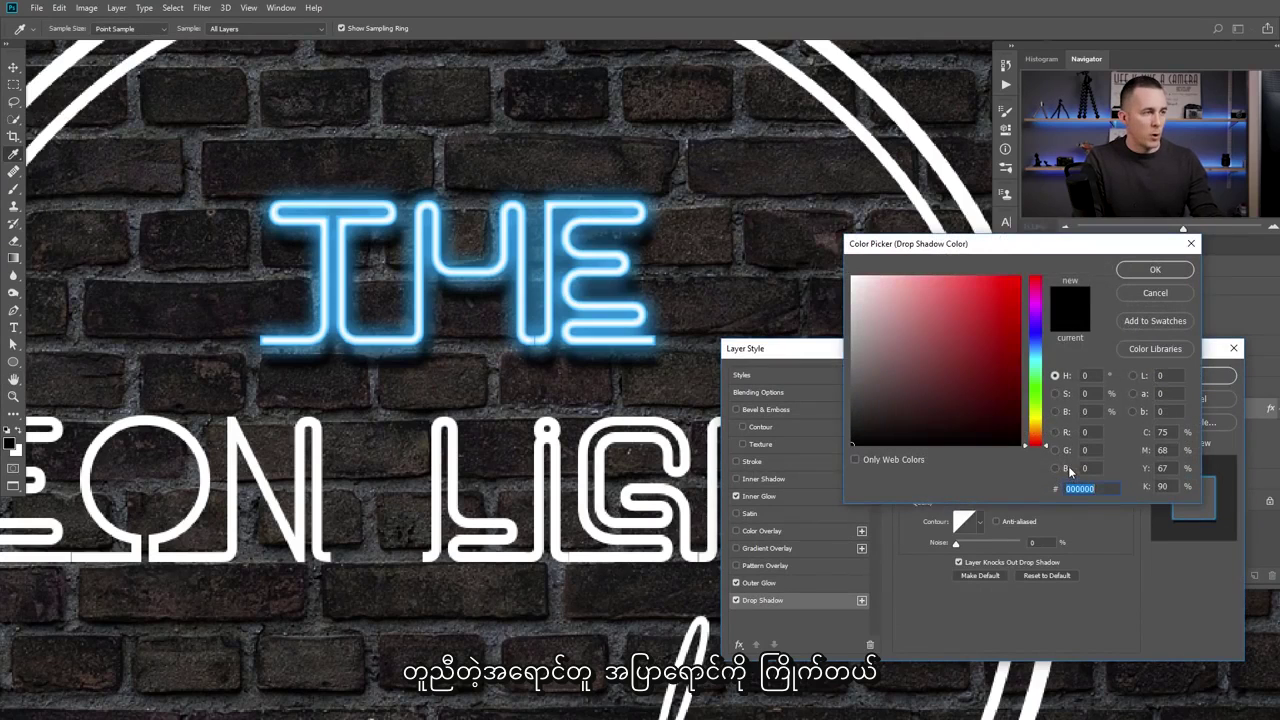
type("00aeff")
left_click(1154, 270)
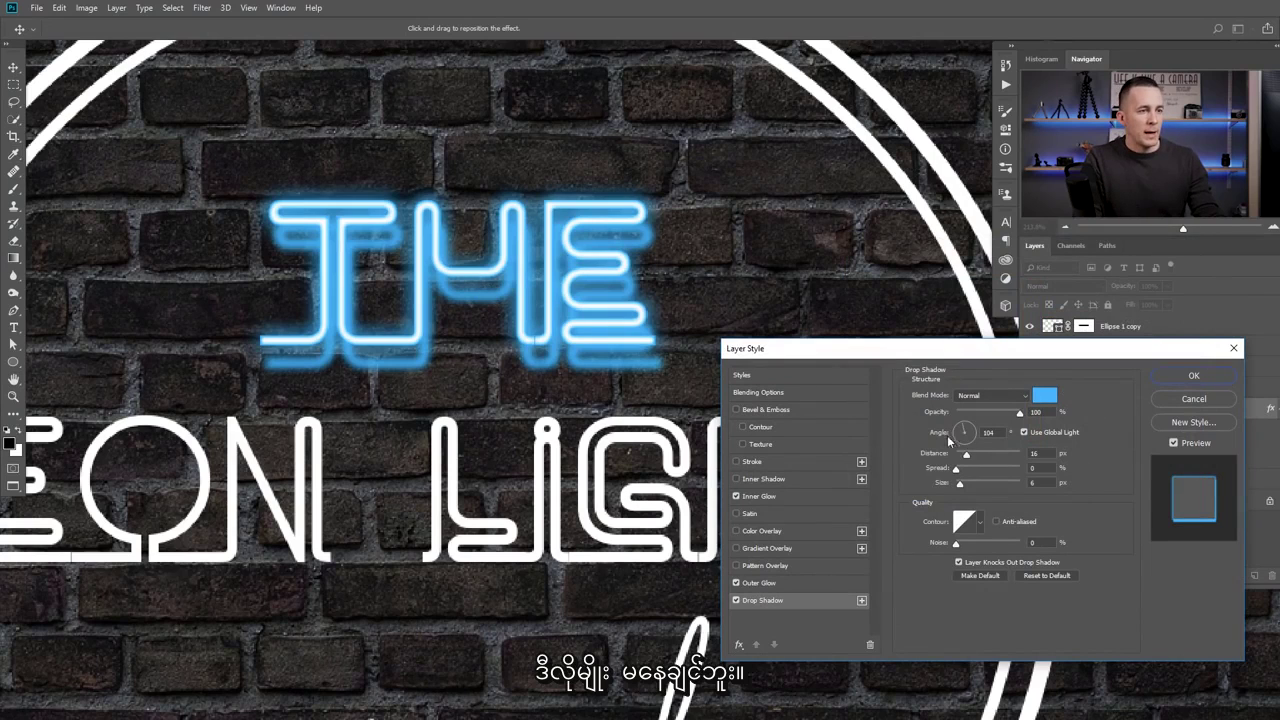
Set the drop shadow's distance to 0 px, spread to 2% and size to about 122 px, with opacity at 100%.
mouse_move(966, 455)
left_mouse_down()
mouse_move(952, 455)
mouse_move(968, 483)
mouse_move(961, 468)
mouse_move(989, 483)
mouse_move(956, 471)
left_mouse_up()
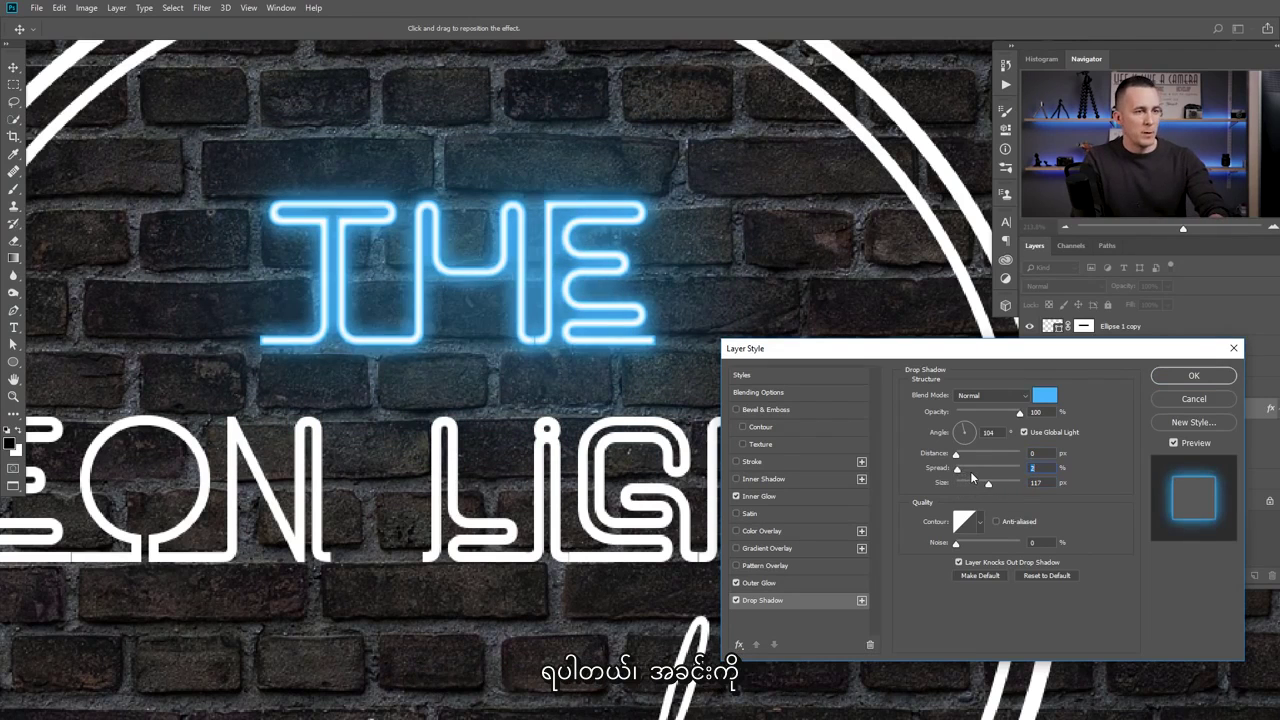
key("Up")
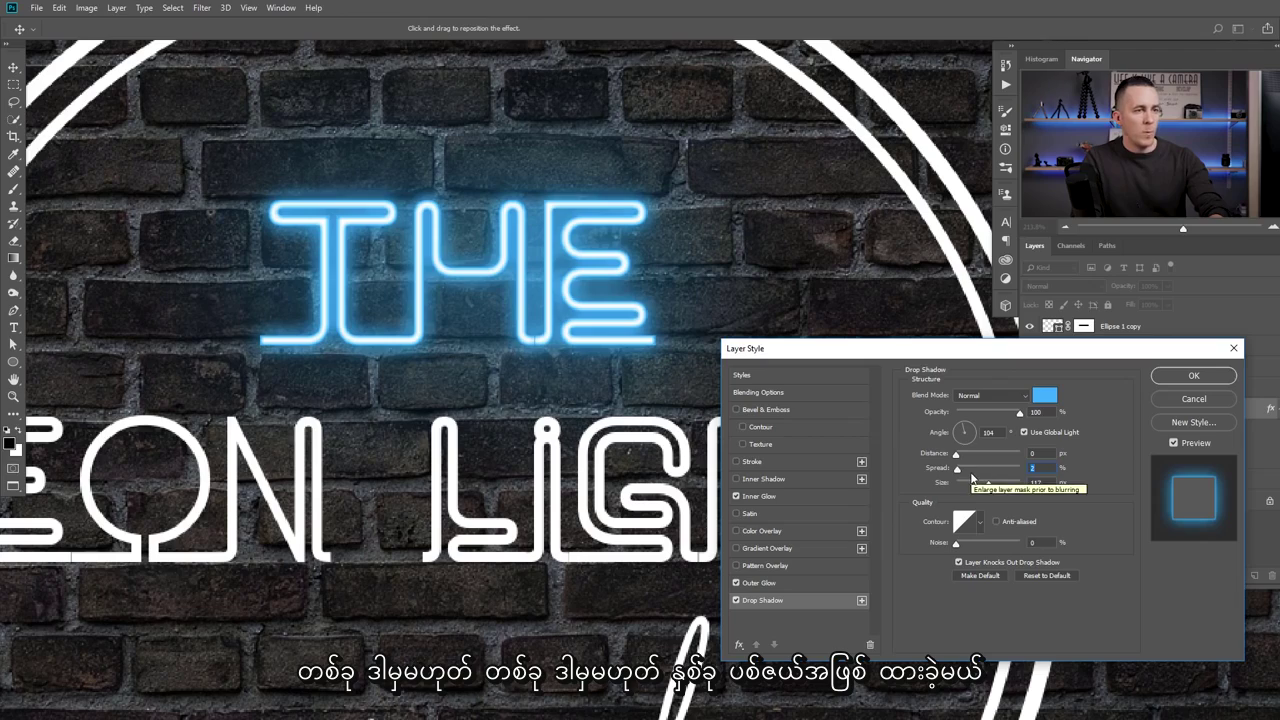
scroll(540, 364, "down", 4)
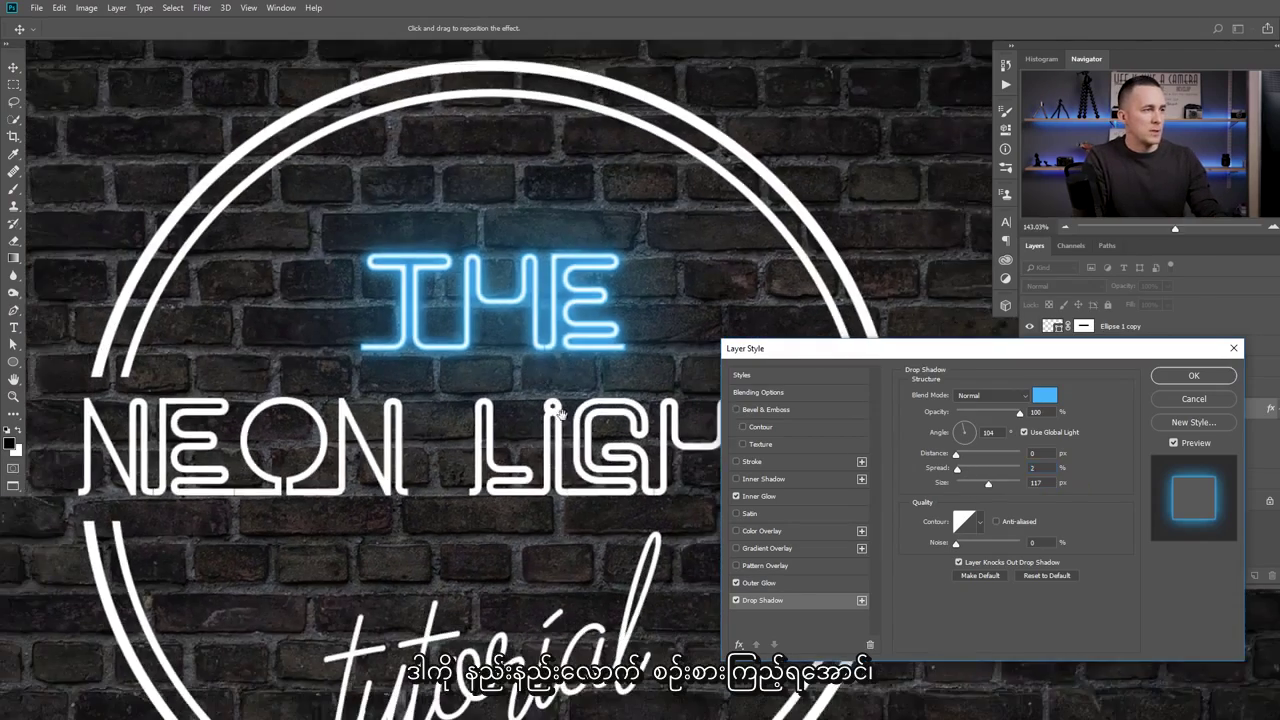
left_click_drag(598, 422, 538, 366)
scroll(546, 368, "down", 1)
left_click_drag(990, 484, 986, 486)
left_click(1020, 413)
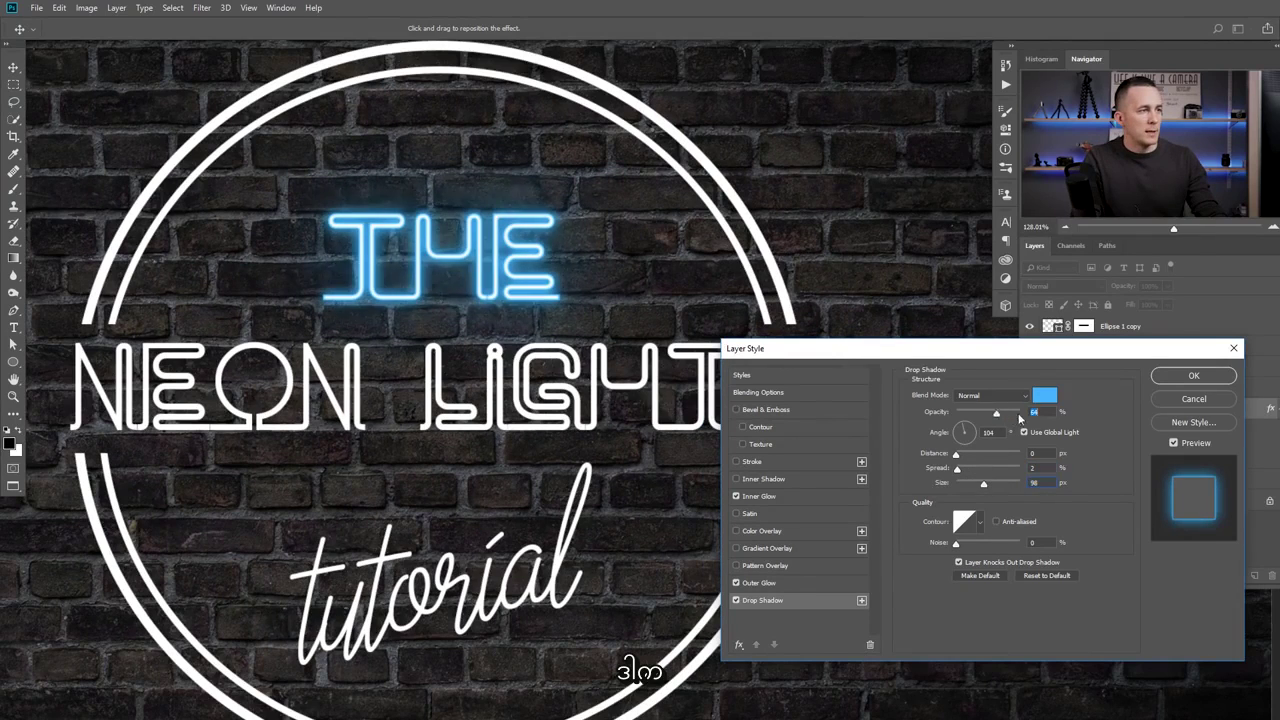
left_click_drag(987, 484, 993, 484)
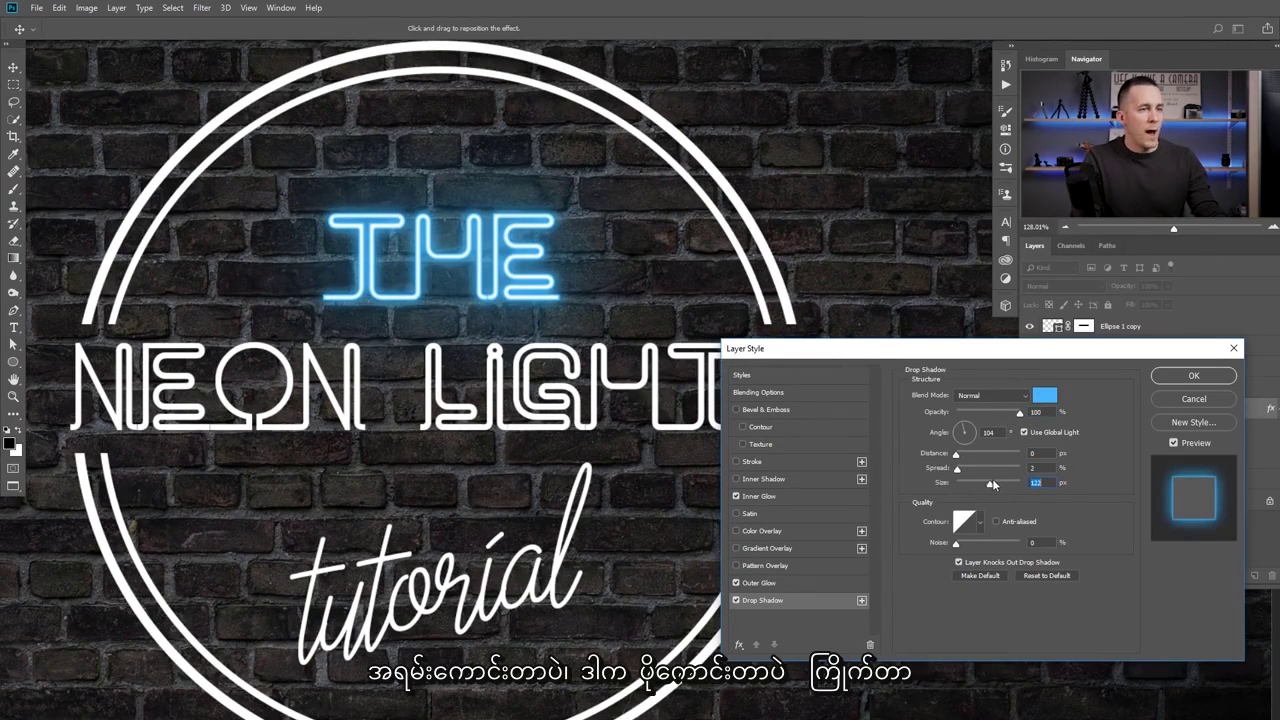
Set the drop shadow's blend mode to Color Dodge, with spread 8% and size 84 px, and apply the layer style.
left_click(982, 395)
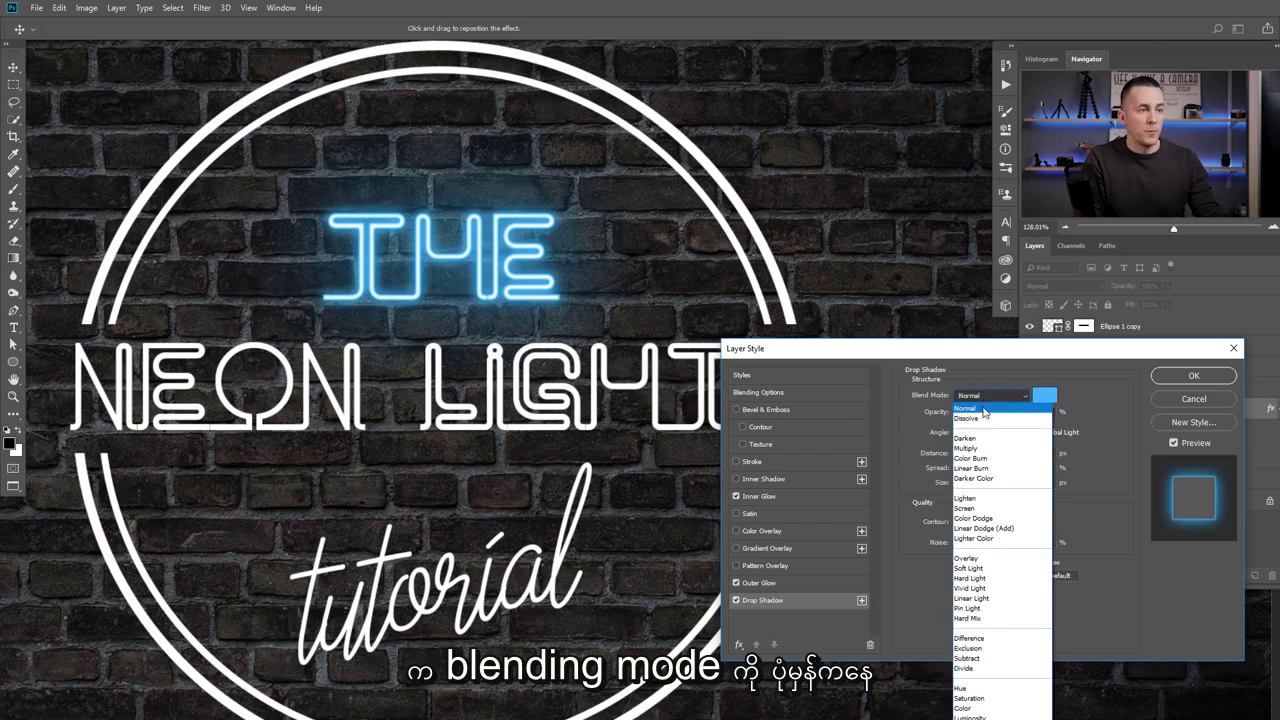
left_click(988, 519)
left_click_drag(990, 487, 968, 473)
key("ctrl+plus")
key("ctrl+minus")
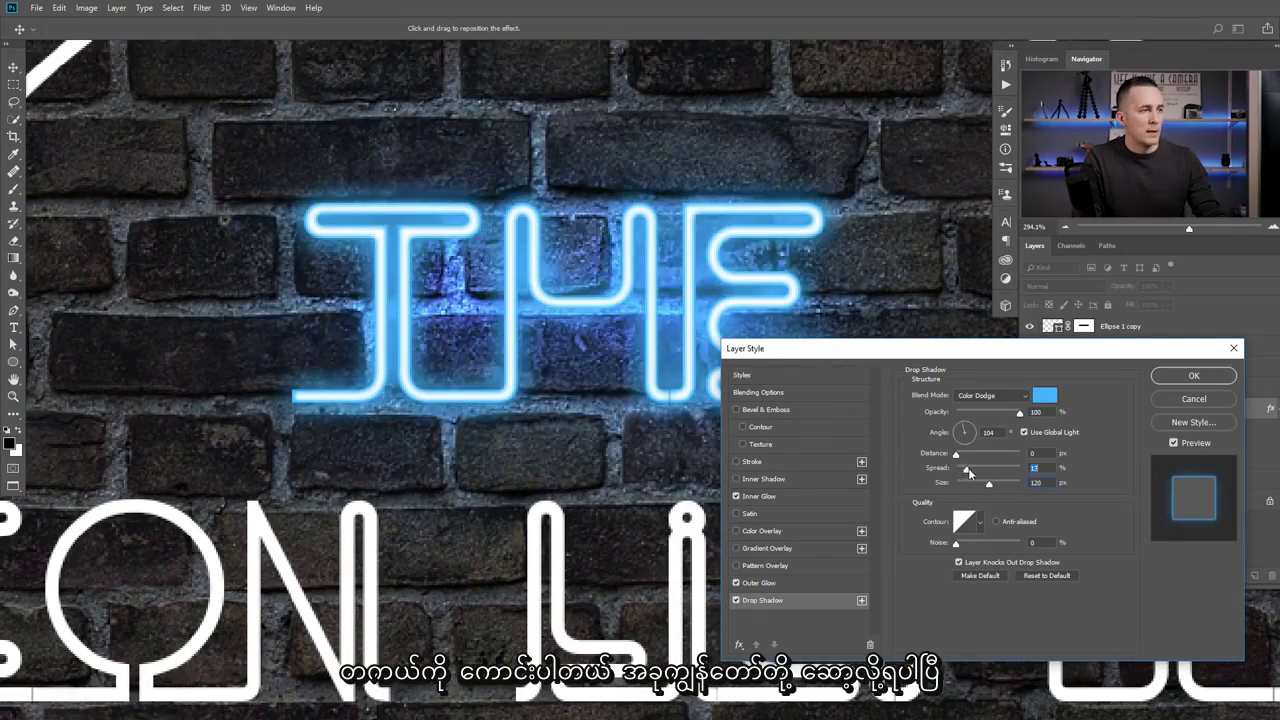
scroll(681, 387, "down", 3)
left_click_drag(969, 472, 980, 484)
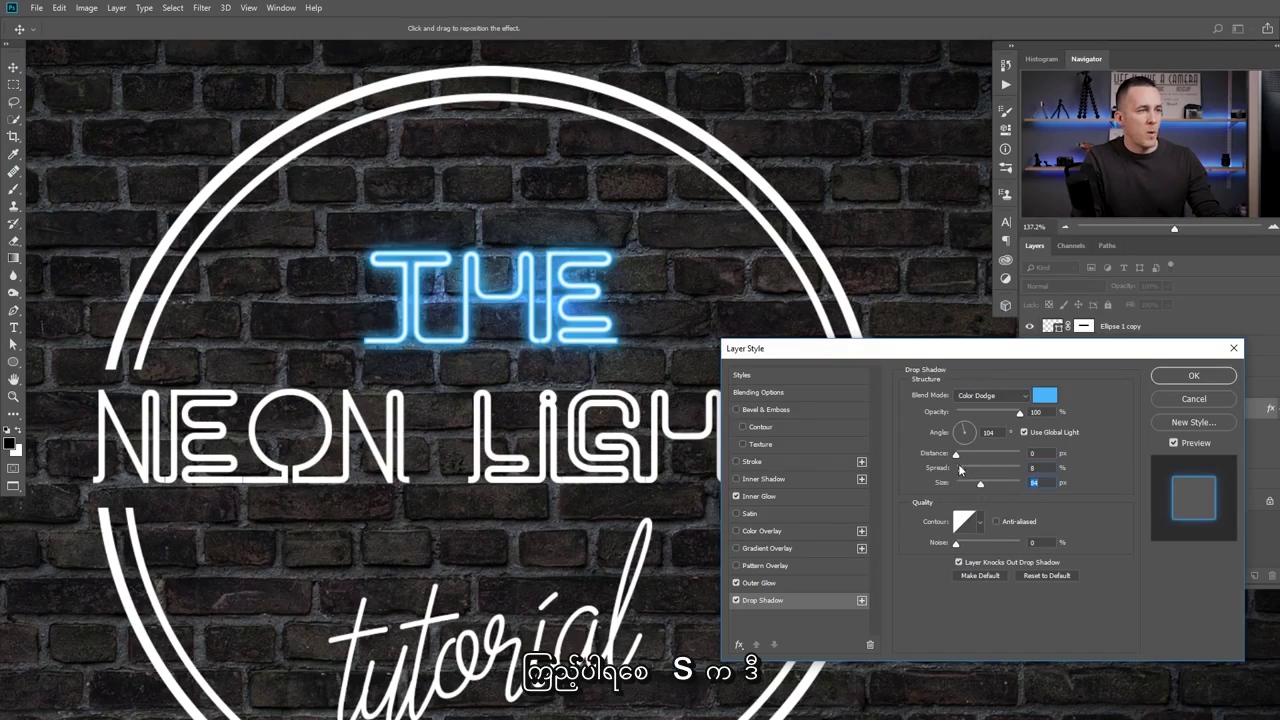
scroll(529, 430, "down", 3)
scroll(600, 415, "up", 2)
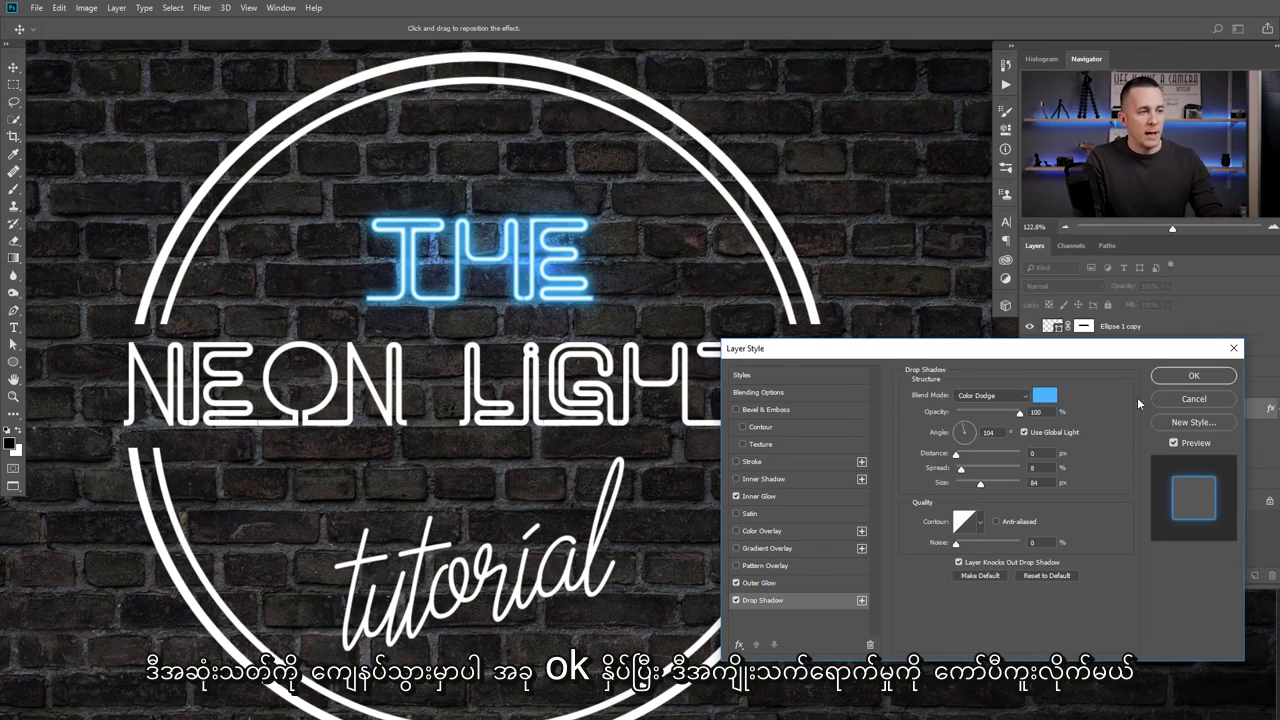
left_click(1190, 376)
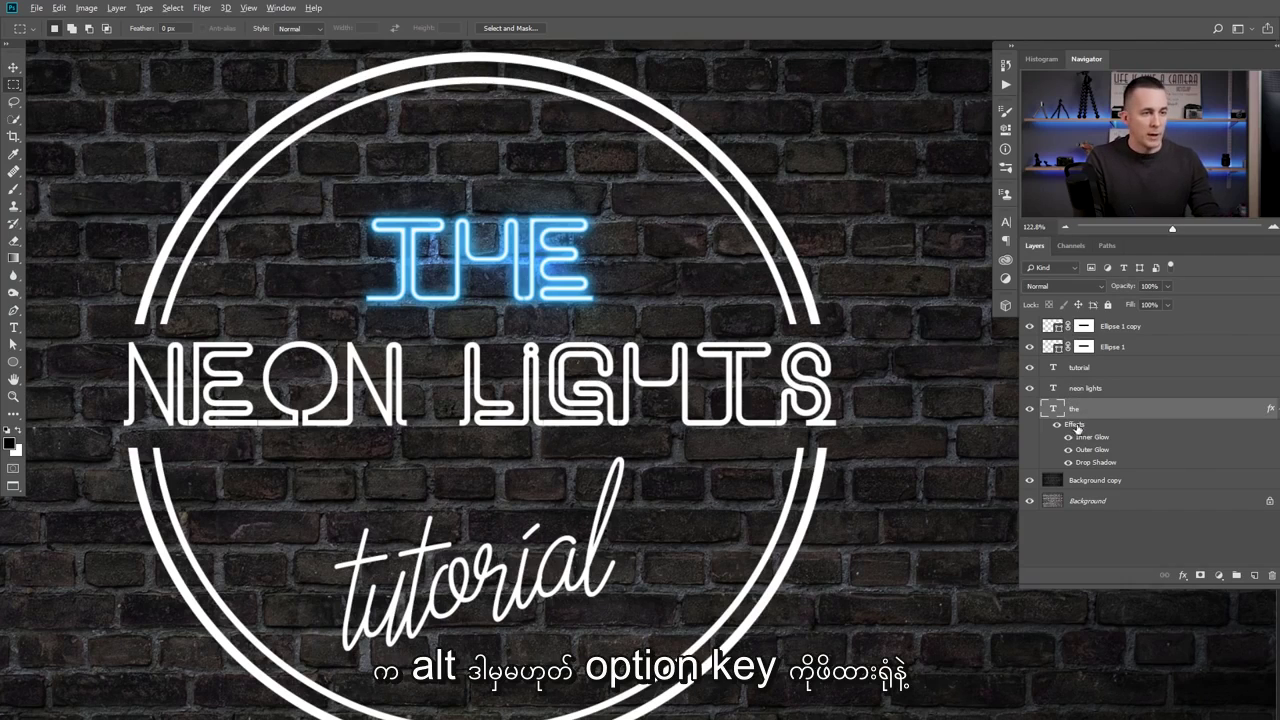
Copy the layer effects from "the" to the "neon lights", "tutorial", Ellipse 1 and Ellipse 1 copy layers and view the whole sign.
left_click_drag(1075, 426, 1105, 344)
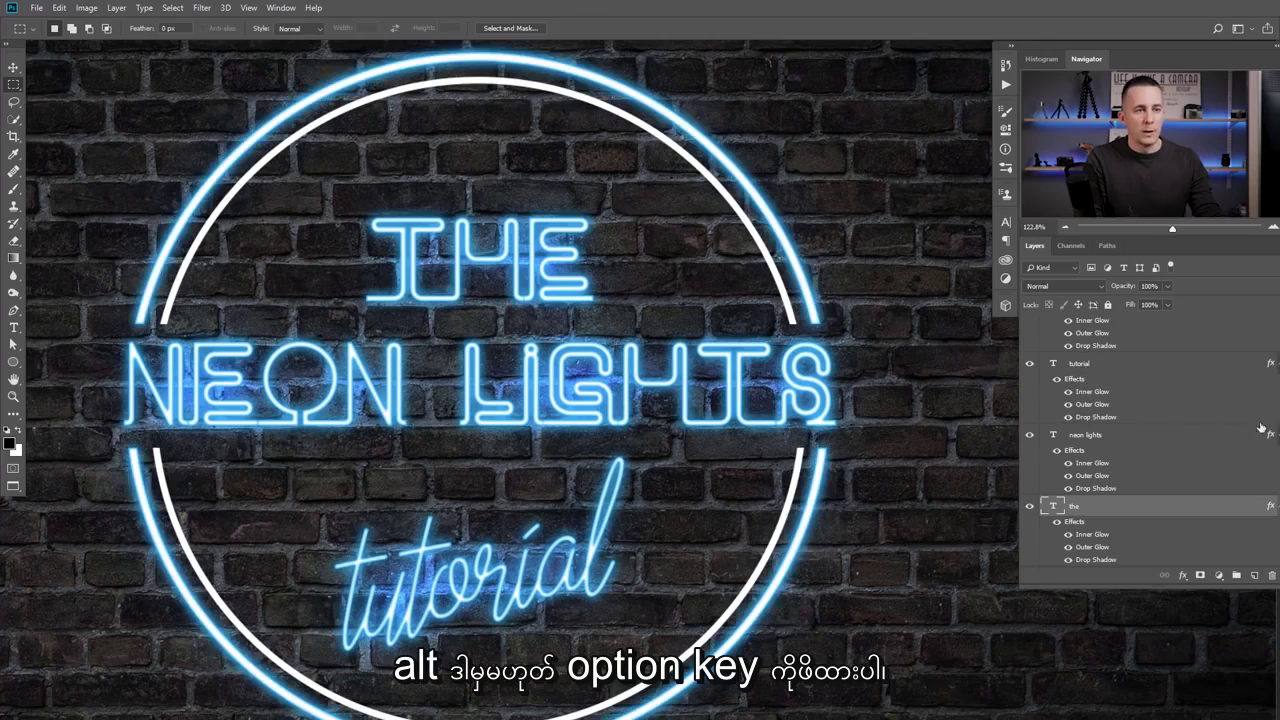
scroll(1208, 402, "up", 2)
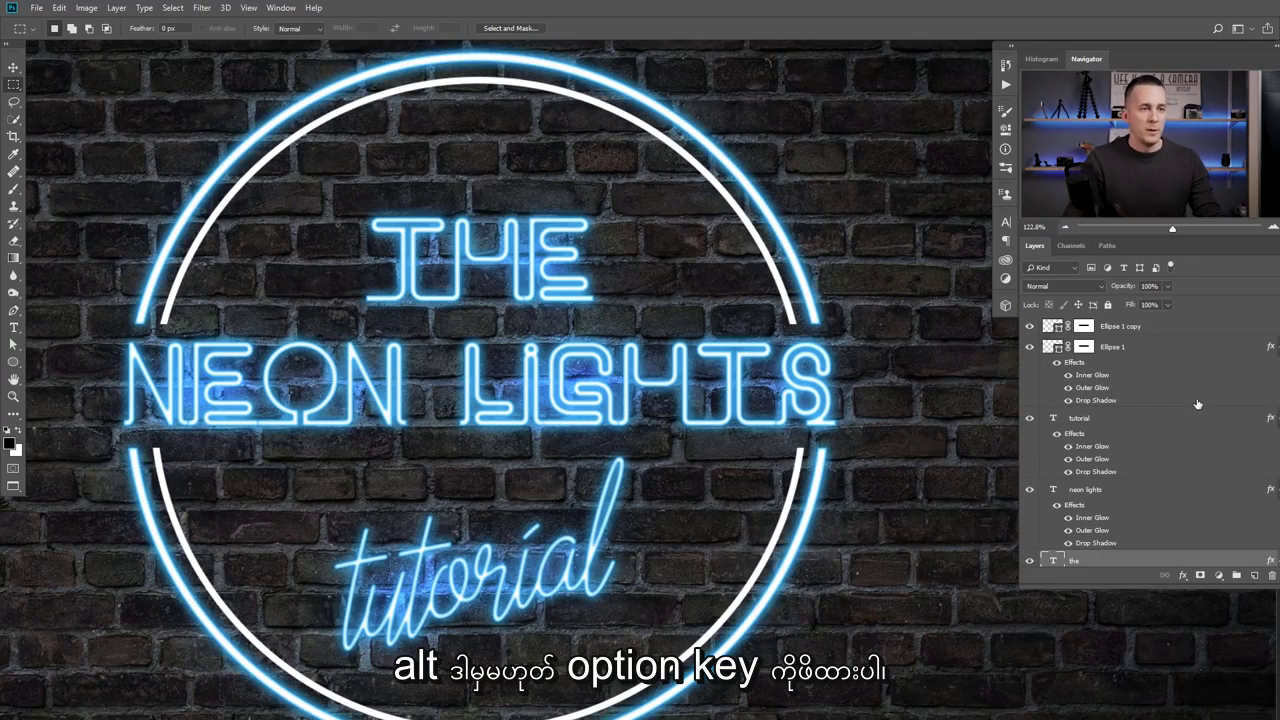
left_click_drag(1075, 362, 1108, 330)
key("ctrl+0")
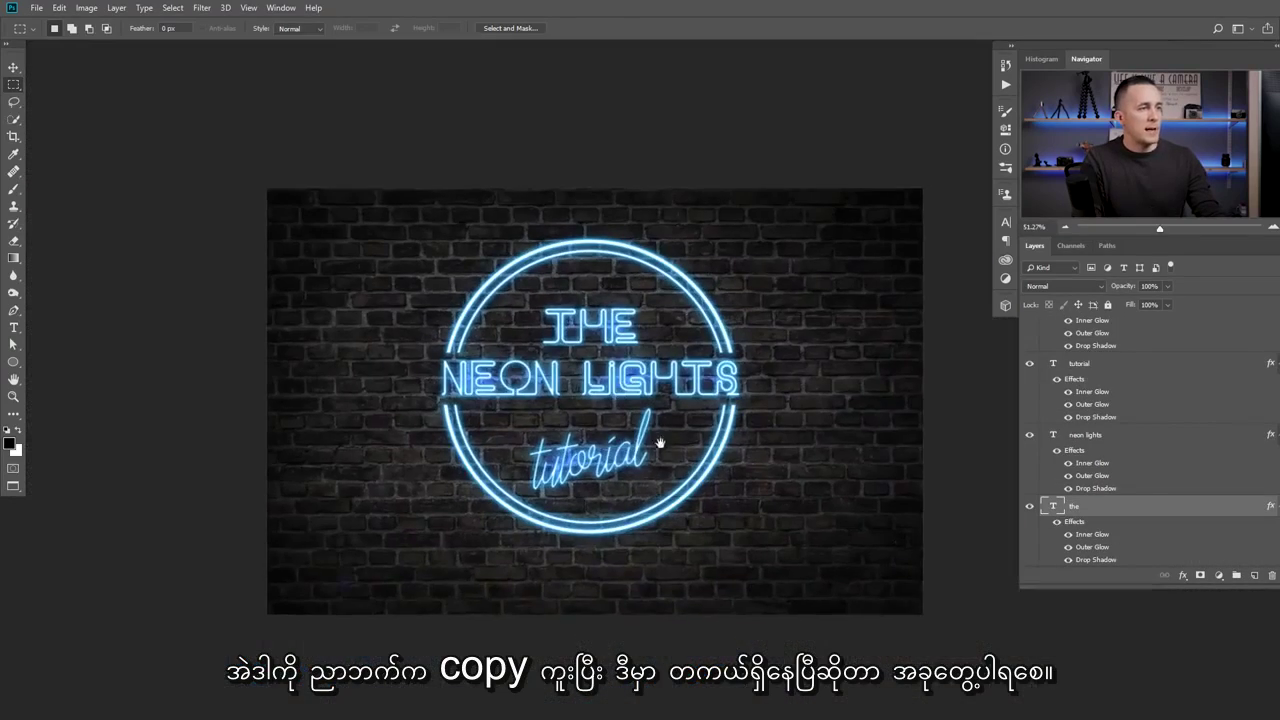
scroll(592, 370, "up", 2)
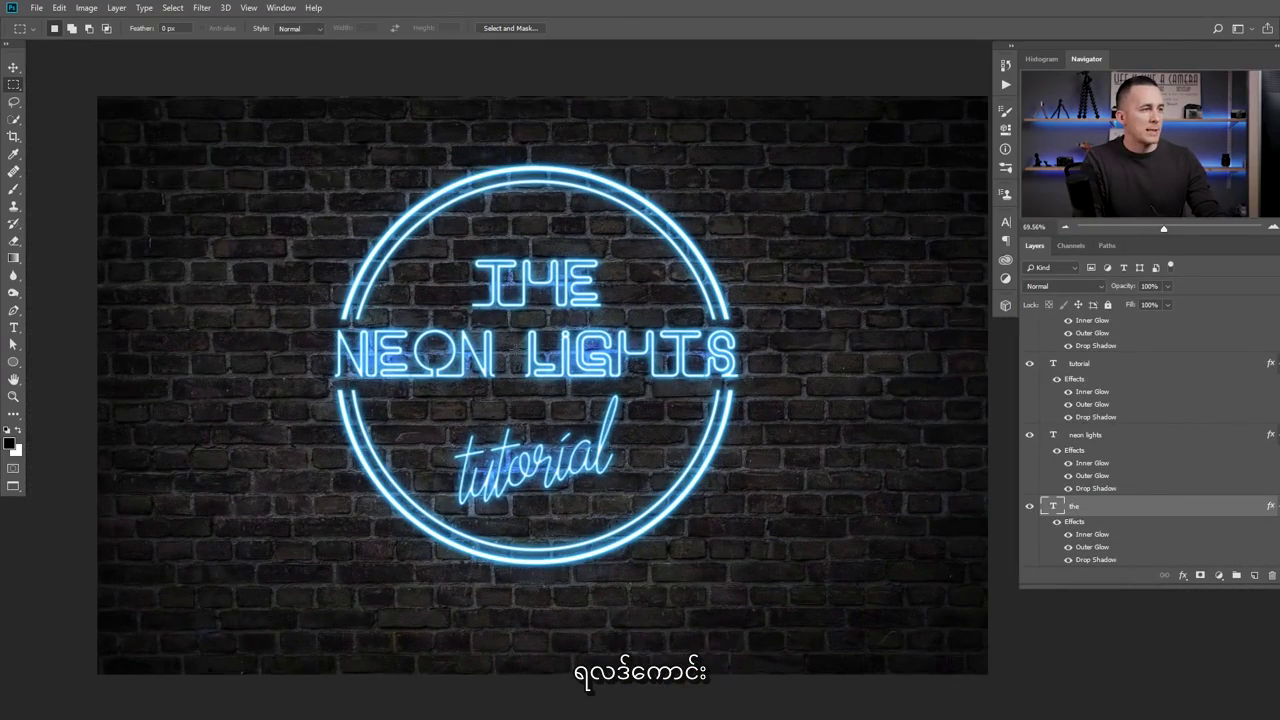
scroll(548, 325, "up", 1)
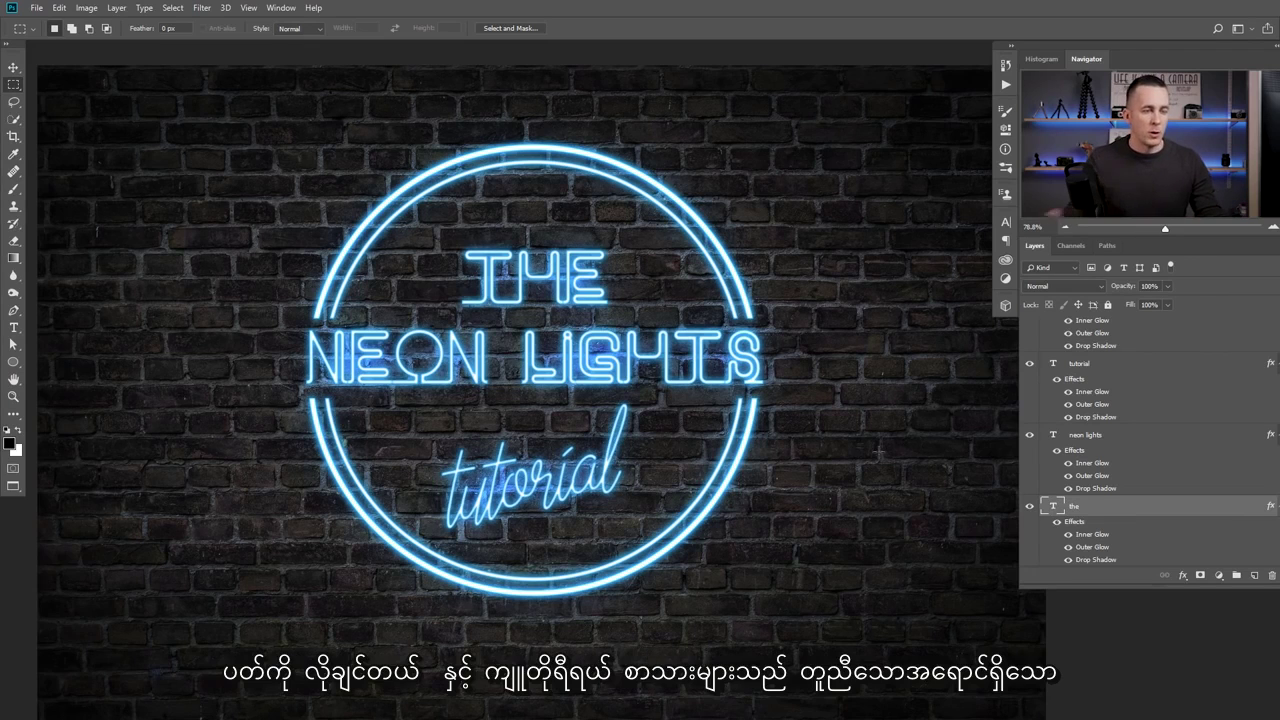
Rename the Ellipse 1 copy layer as "Inner circle".
scroll(1090, 383, "up", 3)
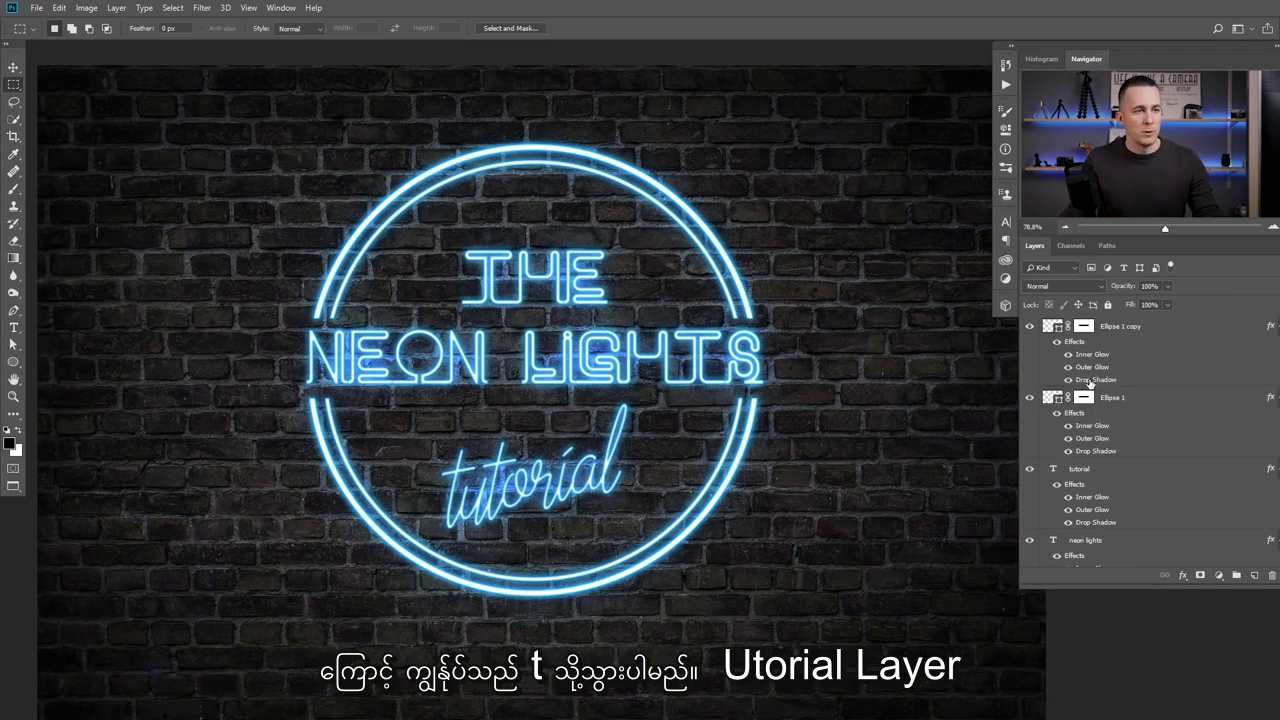
left_click(1062, 472)
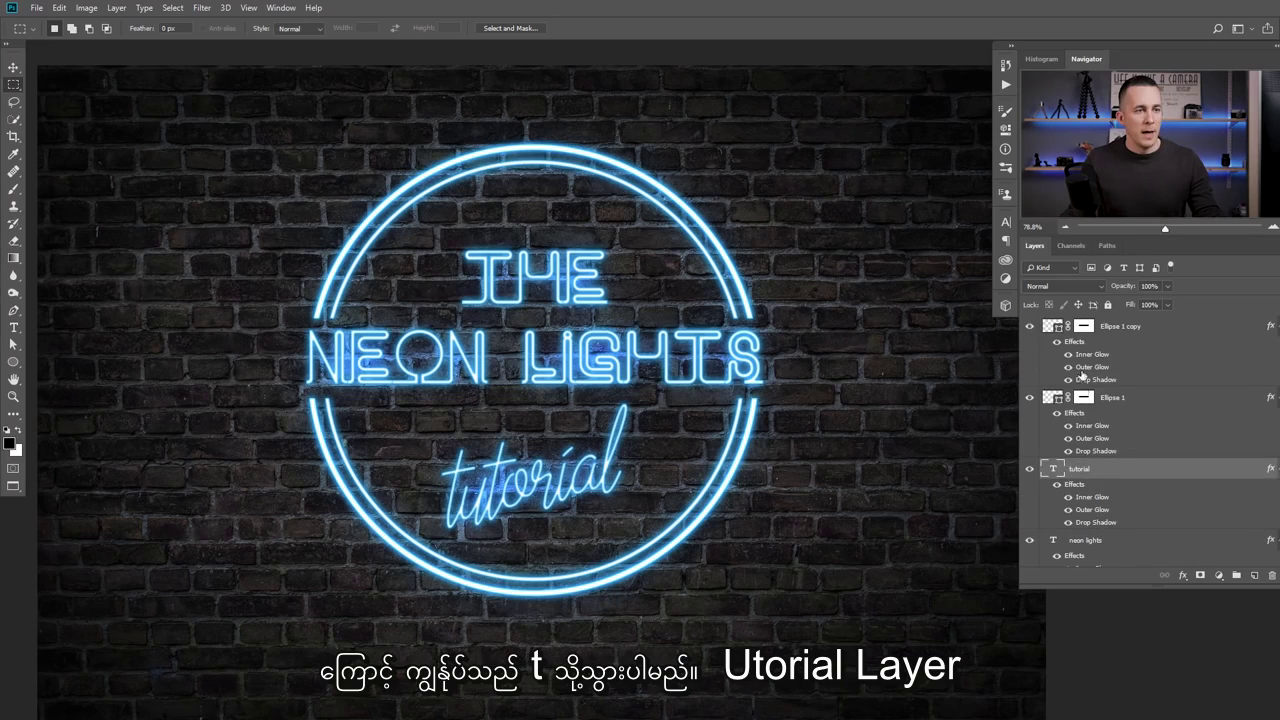
double_click(1118, 326)
type("Inne")
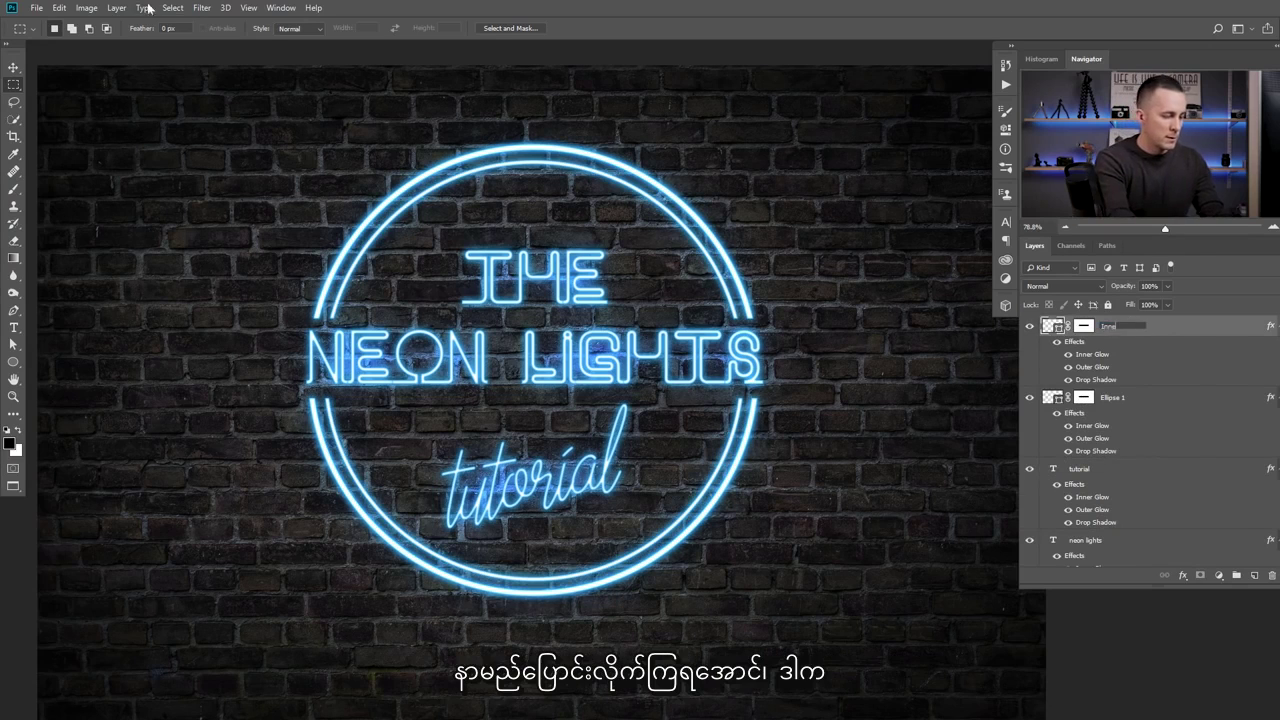
type("r circle")
key("Return")
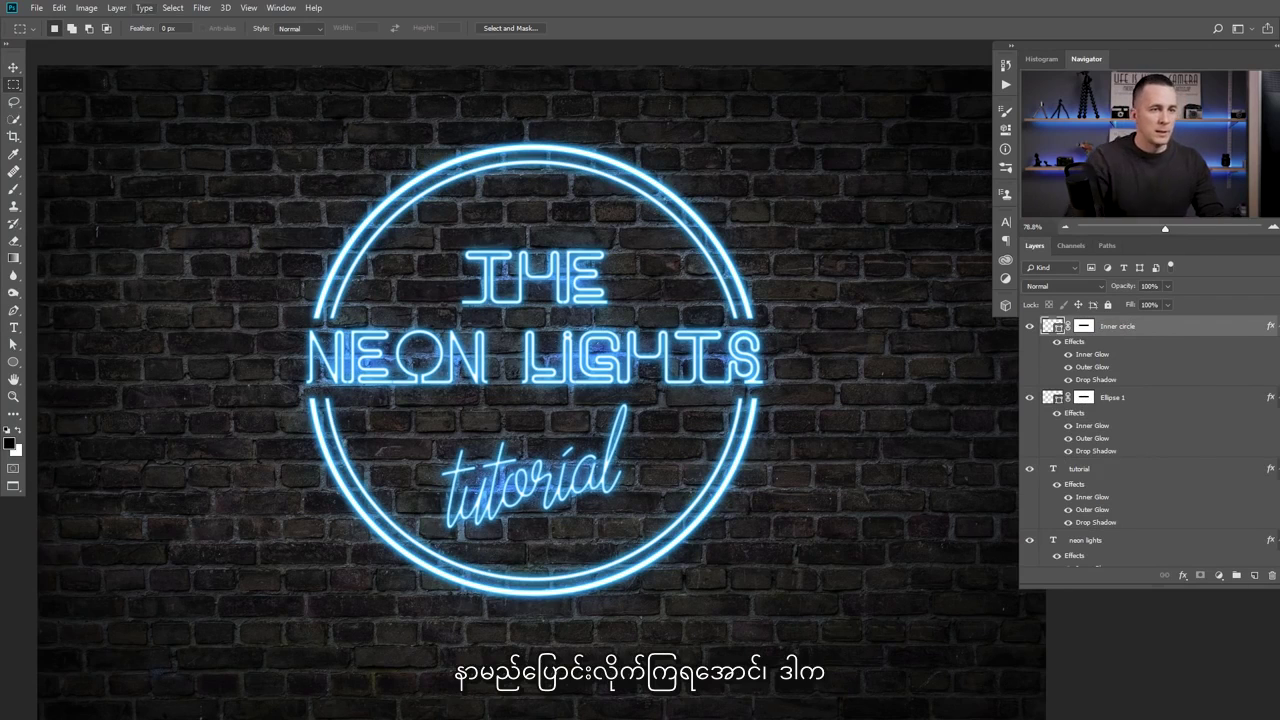
Rename the Ellipse 1 layer as "Outer circle".
double_click(1118, 398)
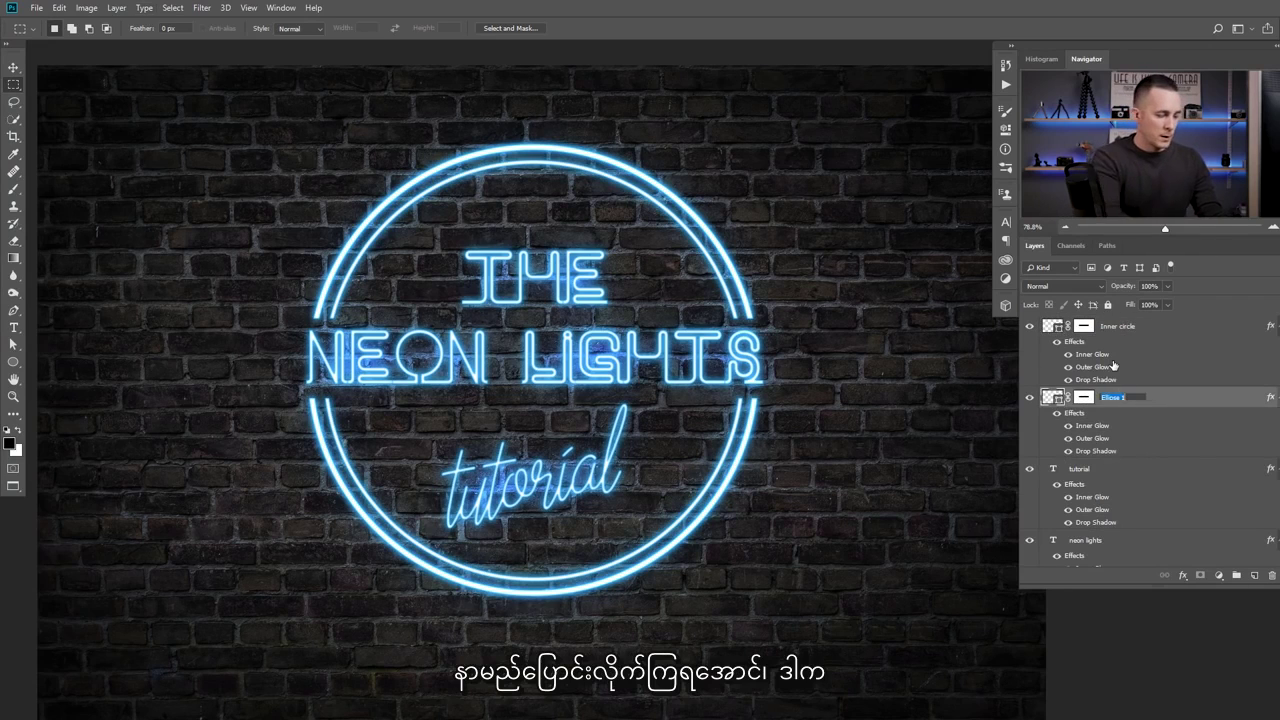
type("Outer cl")
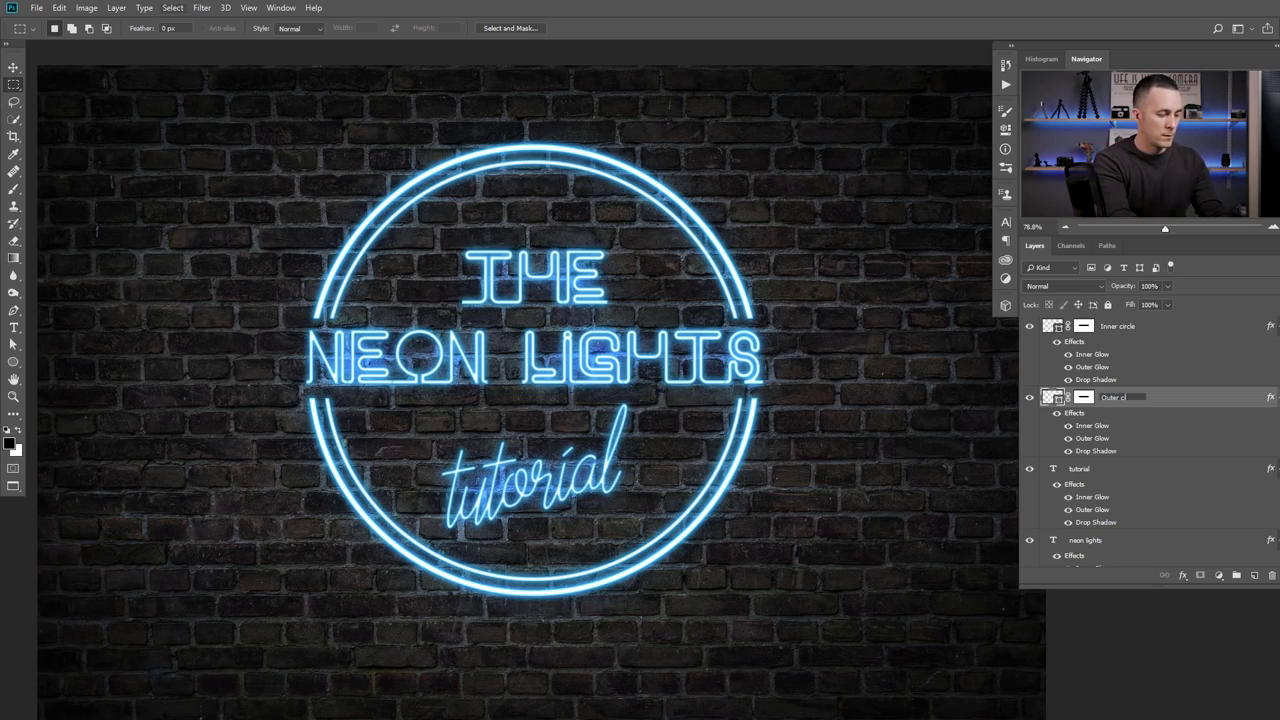
type("ircle")
key("Return")
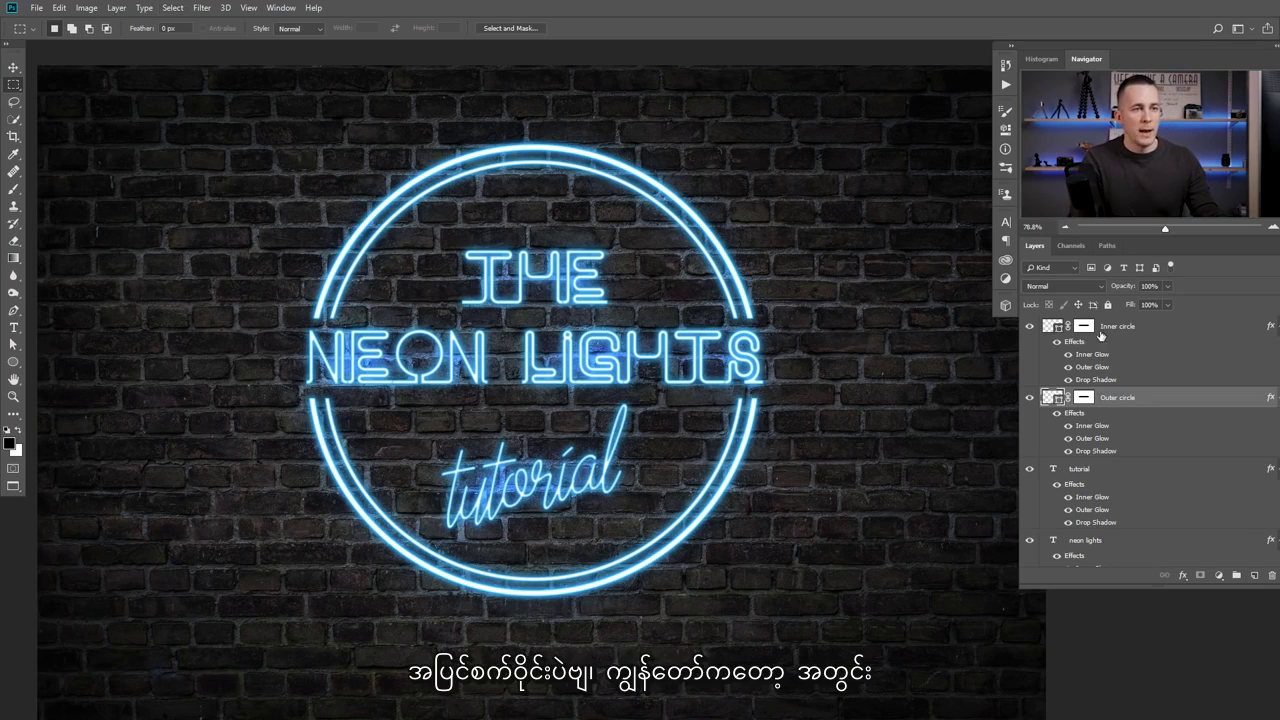
Group the "Inner circle" and "tutorial" layers together.
left_click(1162, 337)
left_click(1116, 472, "ctrl")
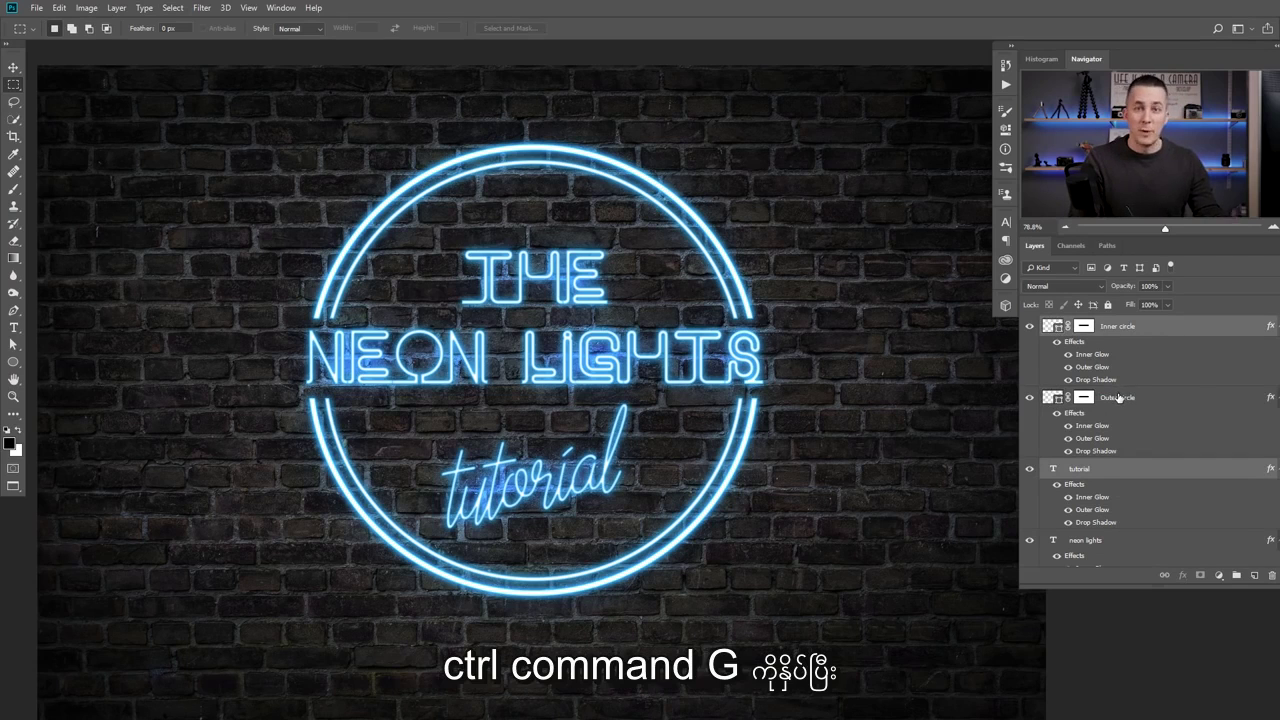
key("ctrl+g")
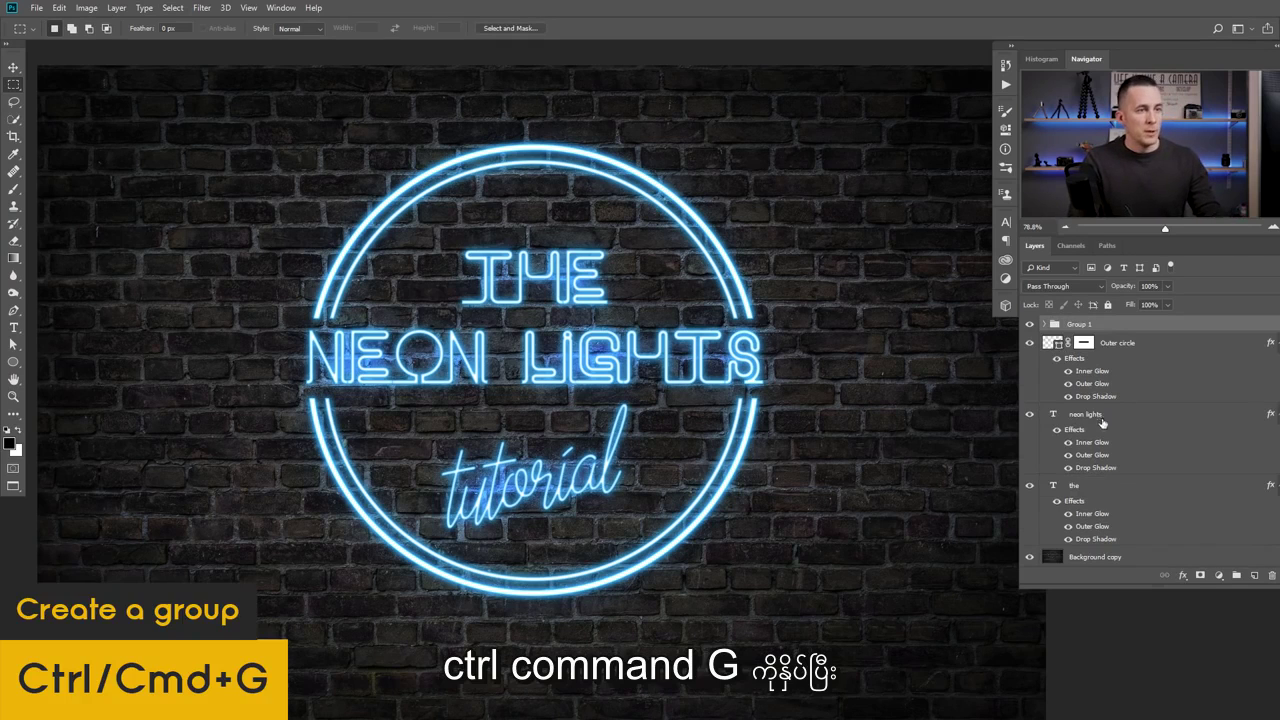
Group the "Outer circle", "neon lights" and "the" layers together.
left_click(1068, 343)
left_click(1055, 490, "shift")
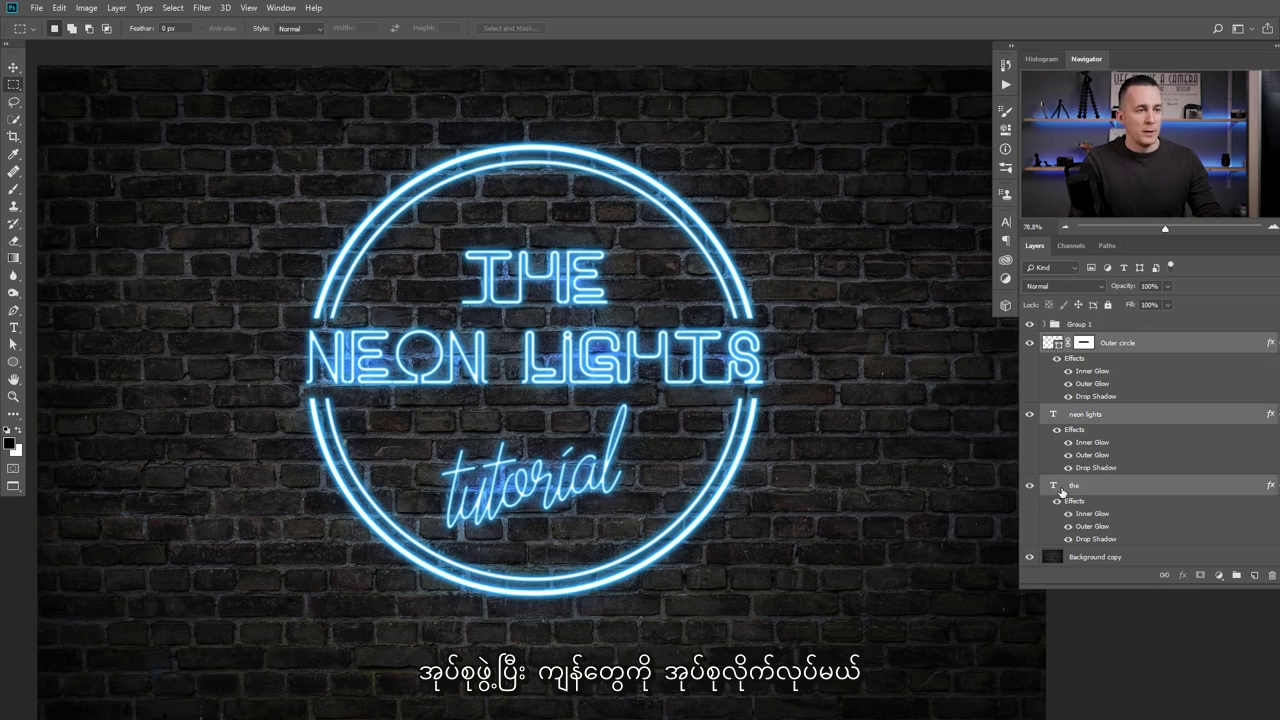
key("ctrl+g")
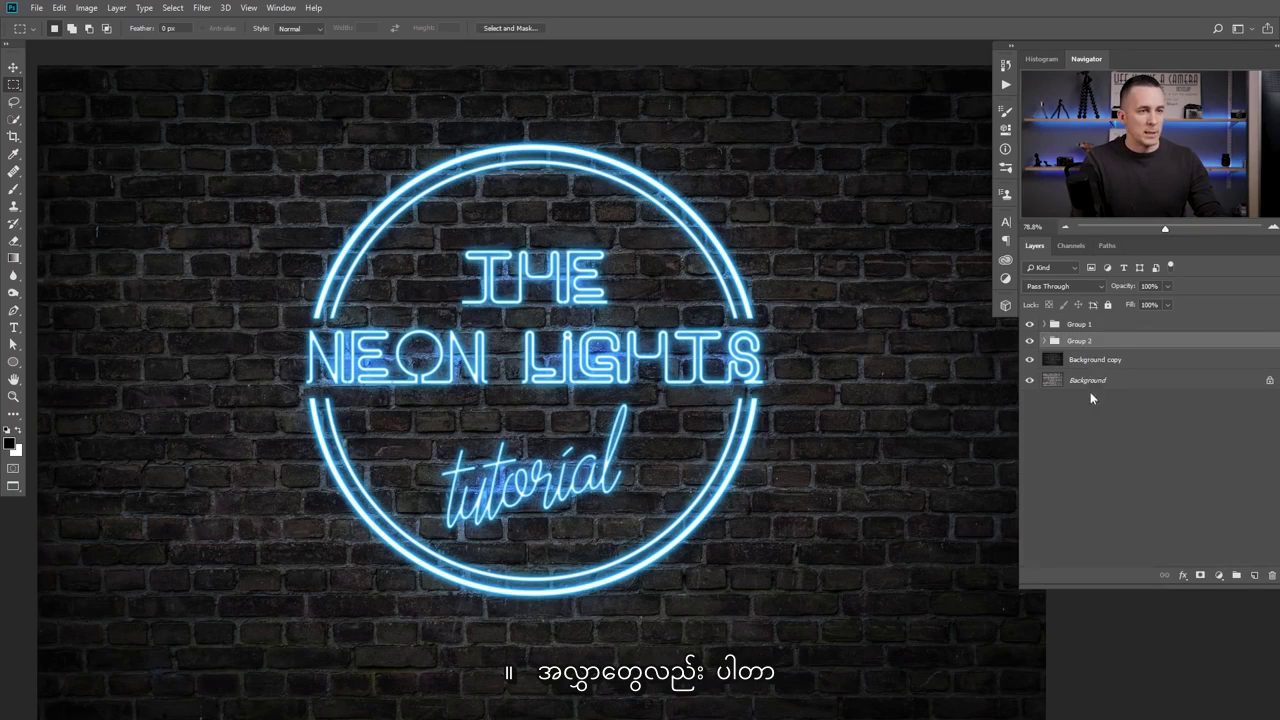
Rename the upper group as "Tutorial" and the lower group as "Neon lights".
double_click(1083, 326)
type("T")
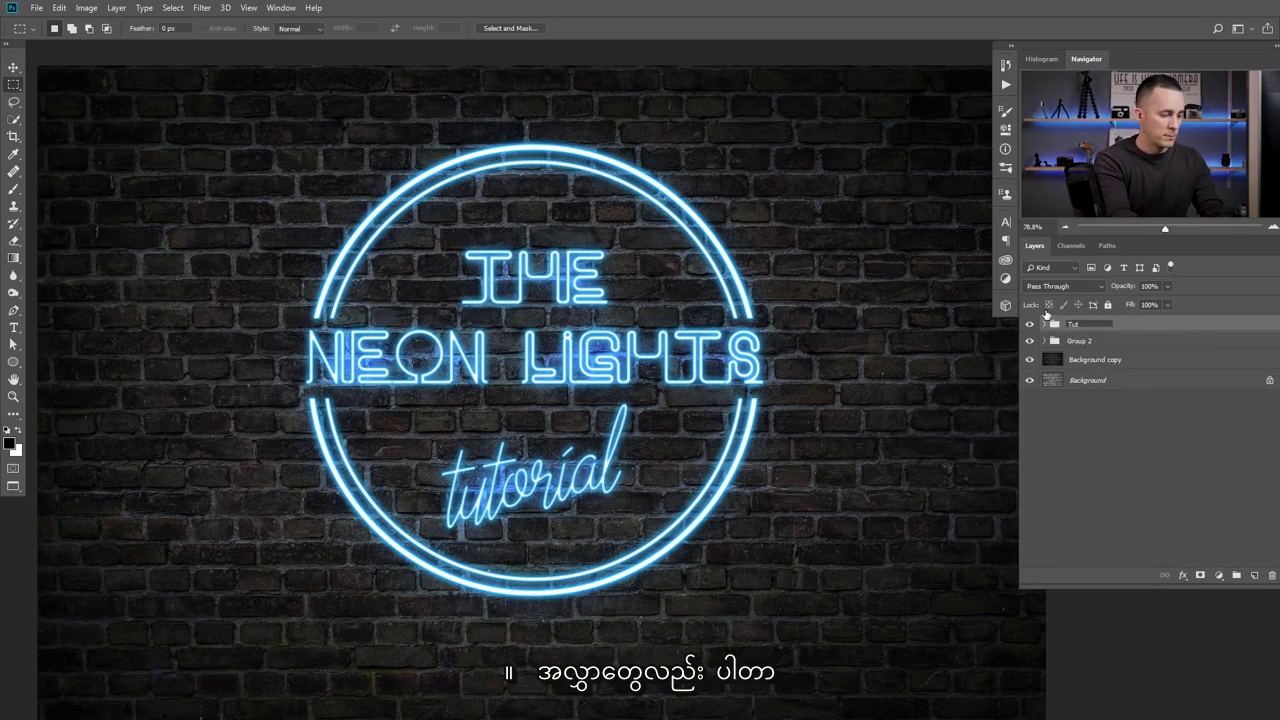
type("utorial")
key("Return")
double_click(1085, 341)
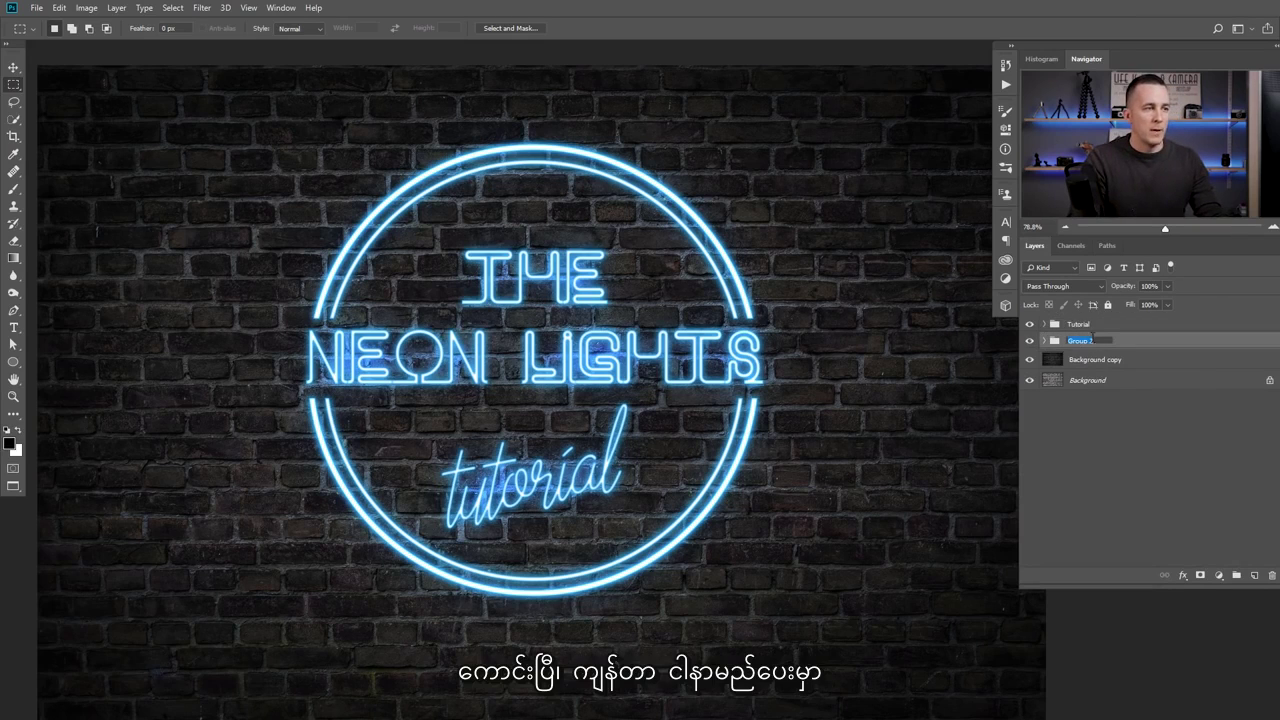
type("Neon lights")
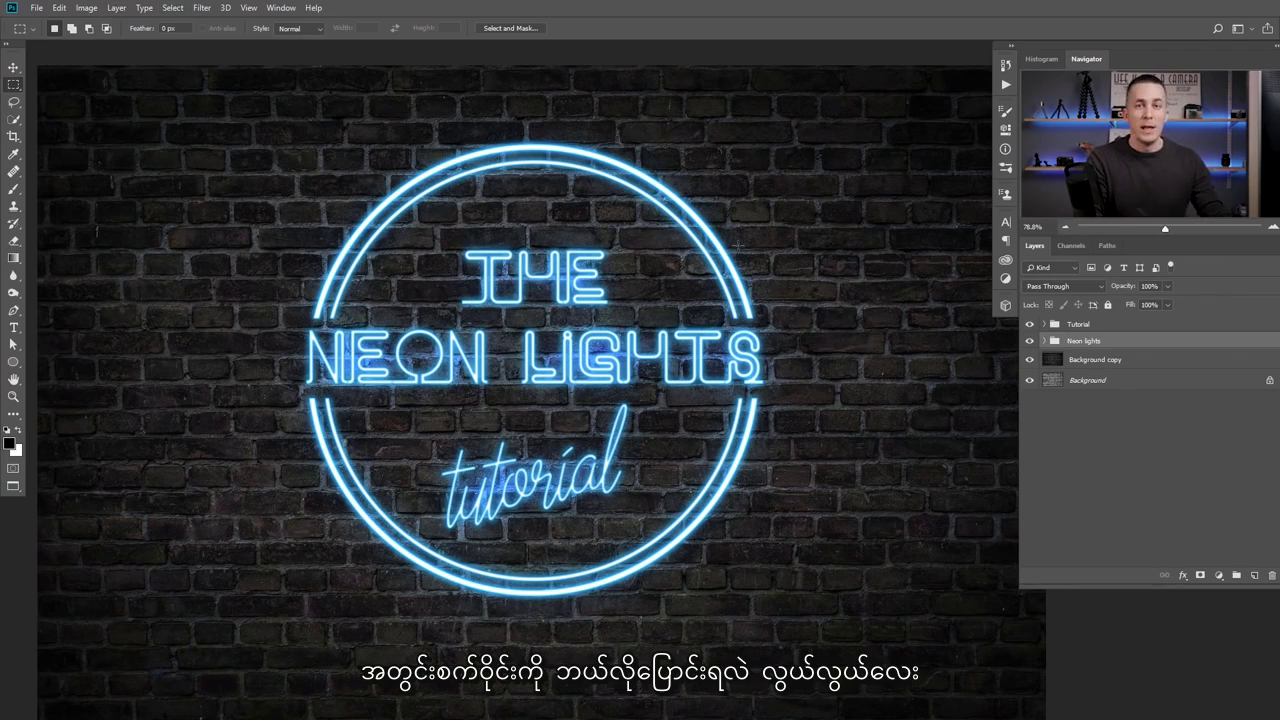
Add a Hue/Saturation adjustment layer above the Tutorial group and clip it to that group.
left_click(1217, 577)
left_click(1208, 452)
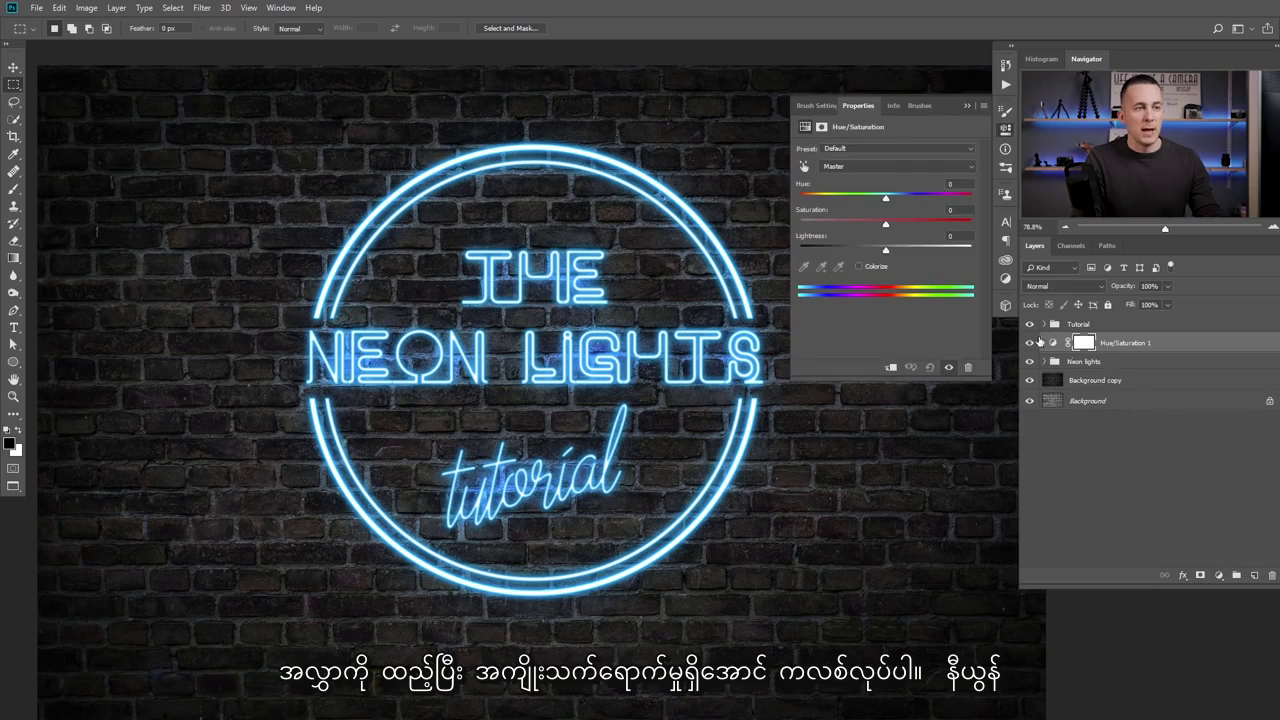
left_click(890, 369)
left_click_drag(1070, 352, 1062, 324)
left_click(1042, 338, "alt")
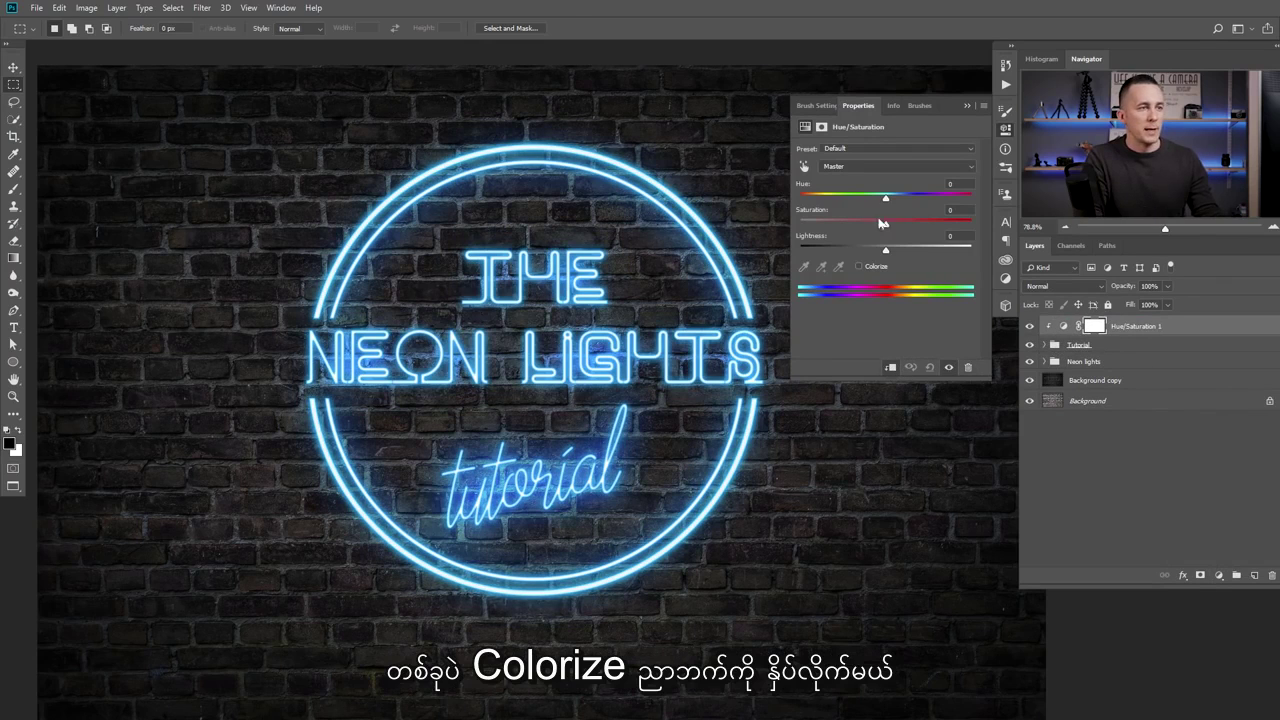
Colorize the Tutorial group orange with the hue at 25 and the saturation at 66.
left_click(859, 266)
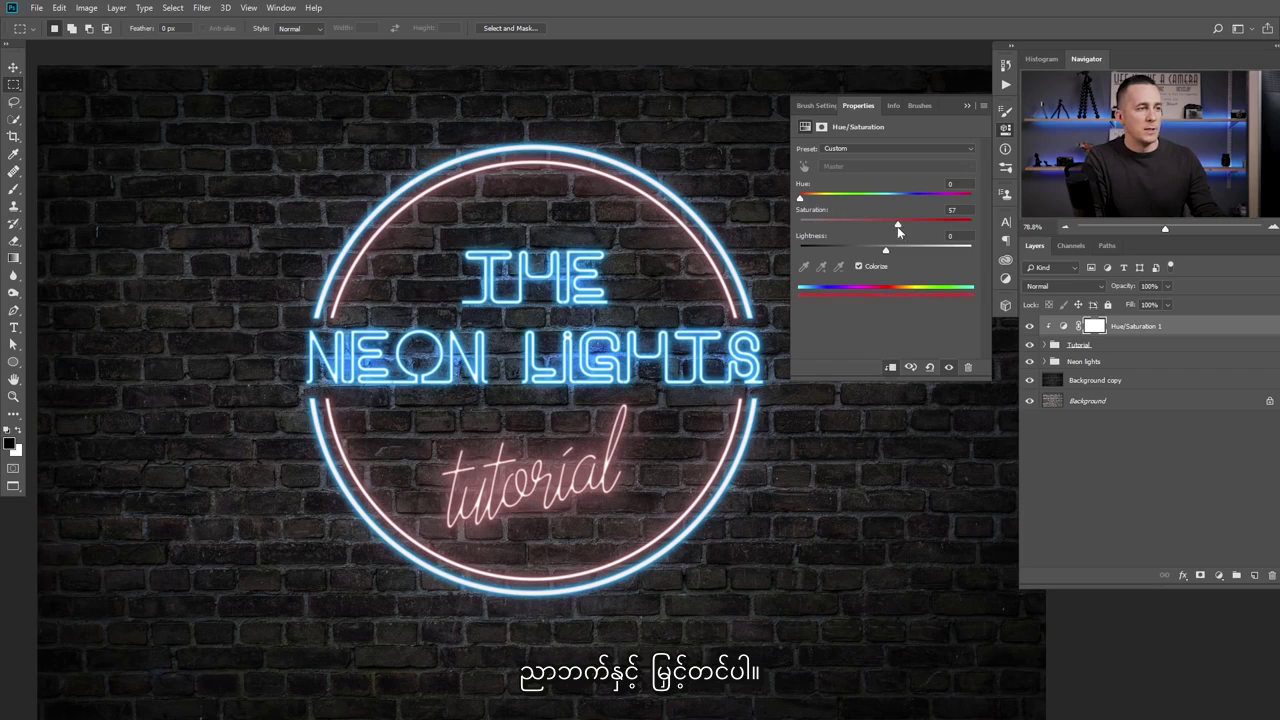
left_click_drag(897, 227, 906, 227)
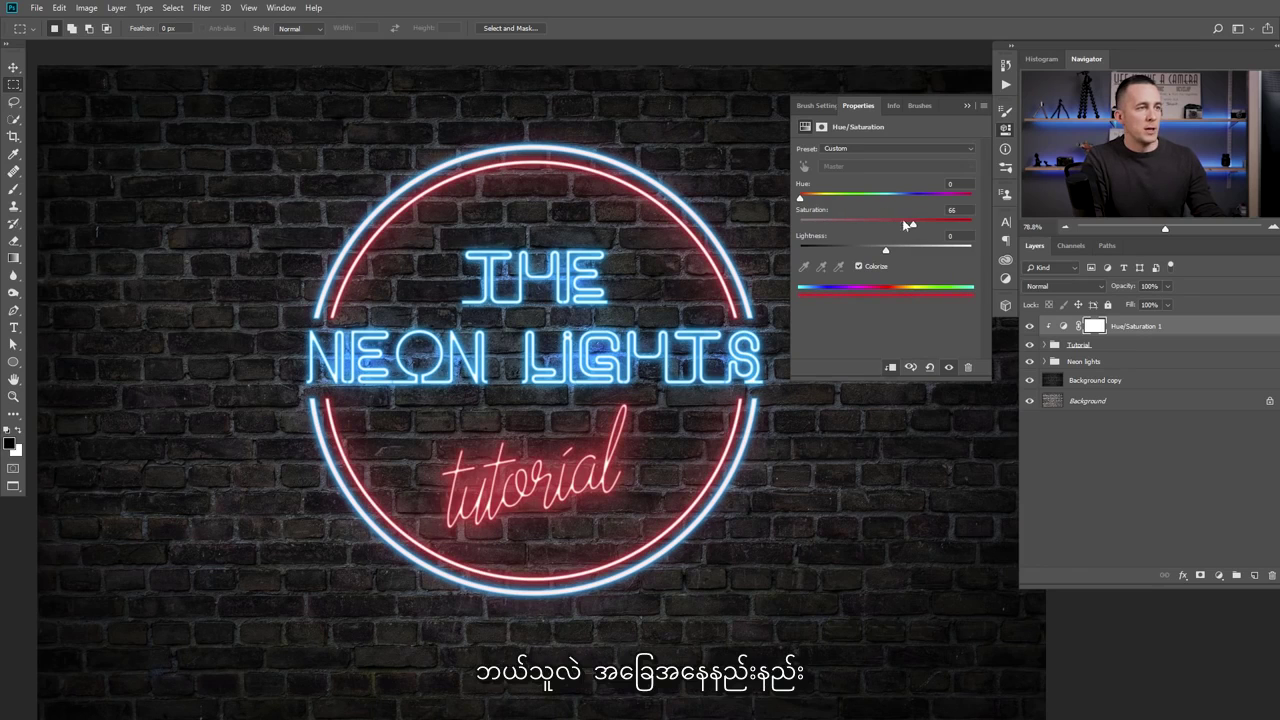
left_click_drag(808, 200, 812, 201)
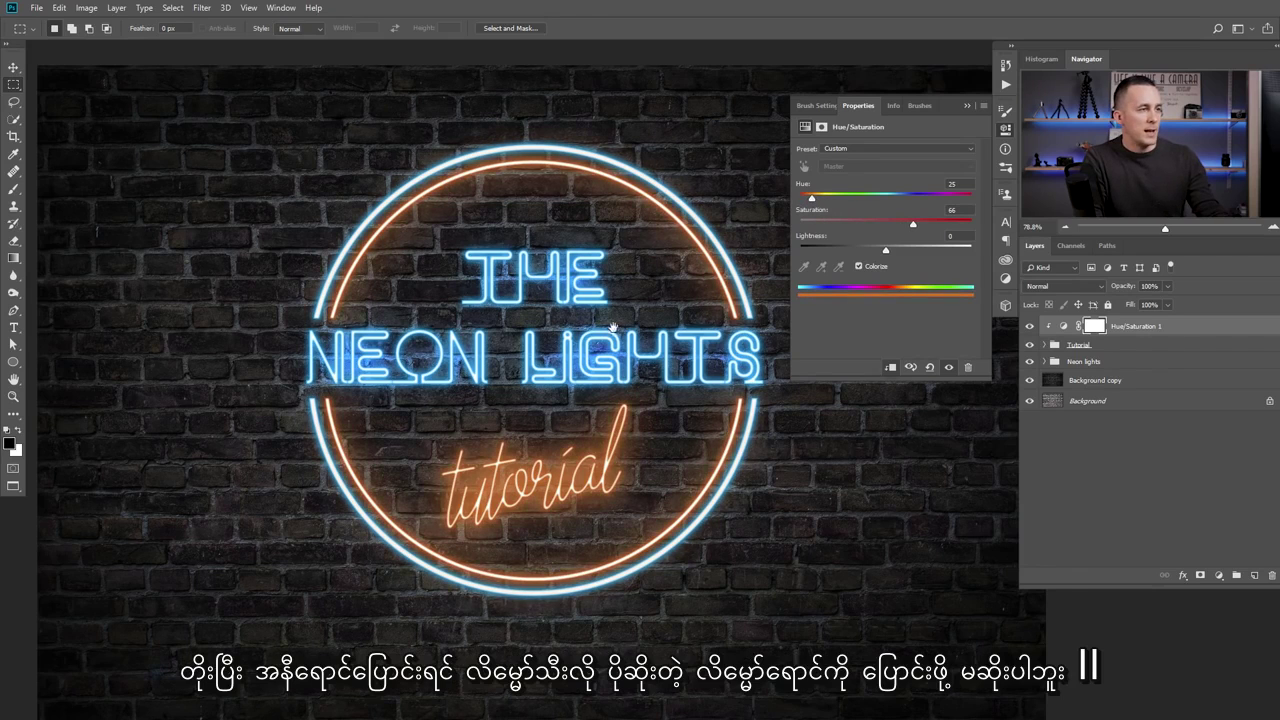
Examine the recoloured inner circle and "tutorial" text against the blue parts, up close and as a whole.
scroll(613, 327, "down", 2)
scroll(597, 338, "down", 2)
scroll(585, 355, "up", 5)
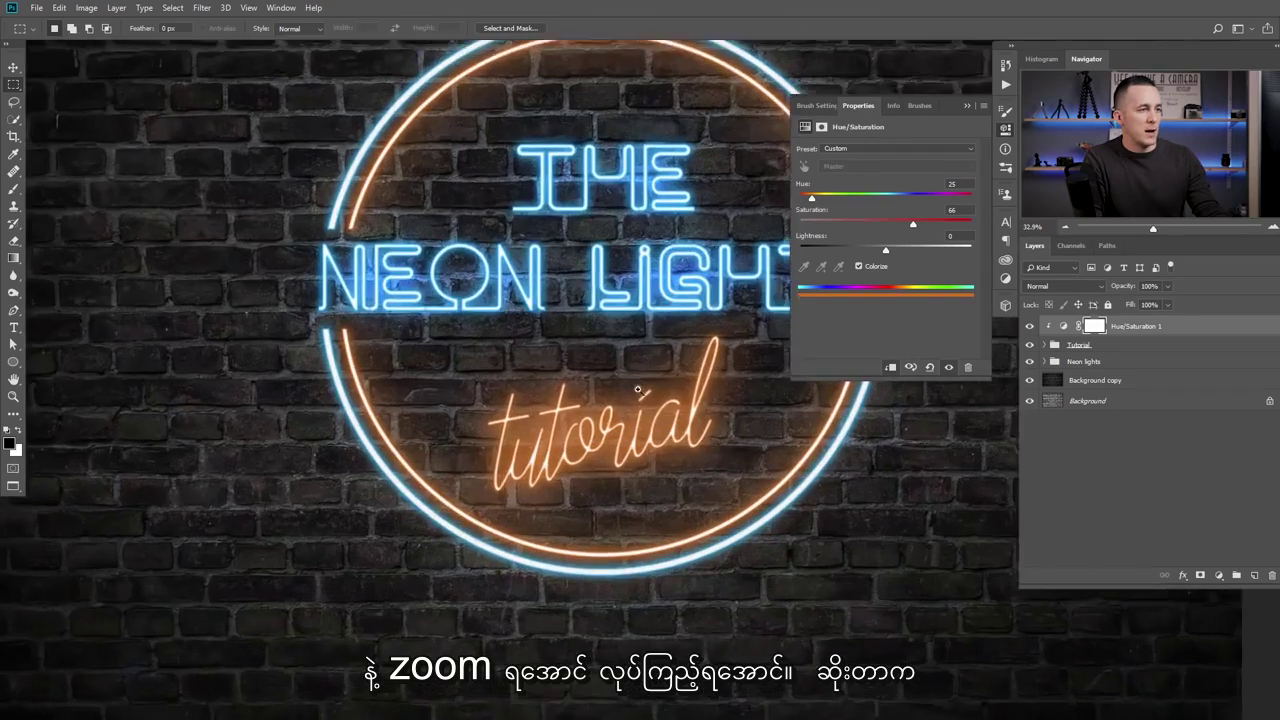
scroll(571, 372, "down", 2)
scroll(575, 368, "down", 1)
scroll(582, 360, "down", 2)
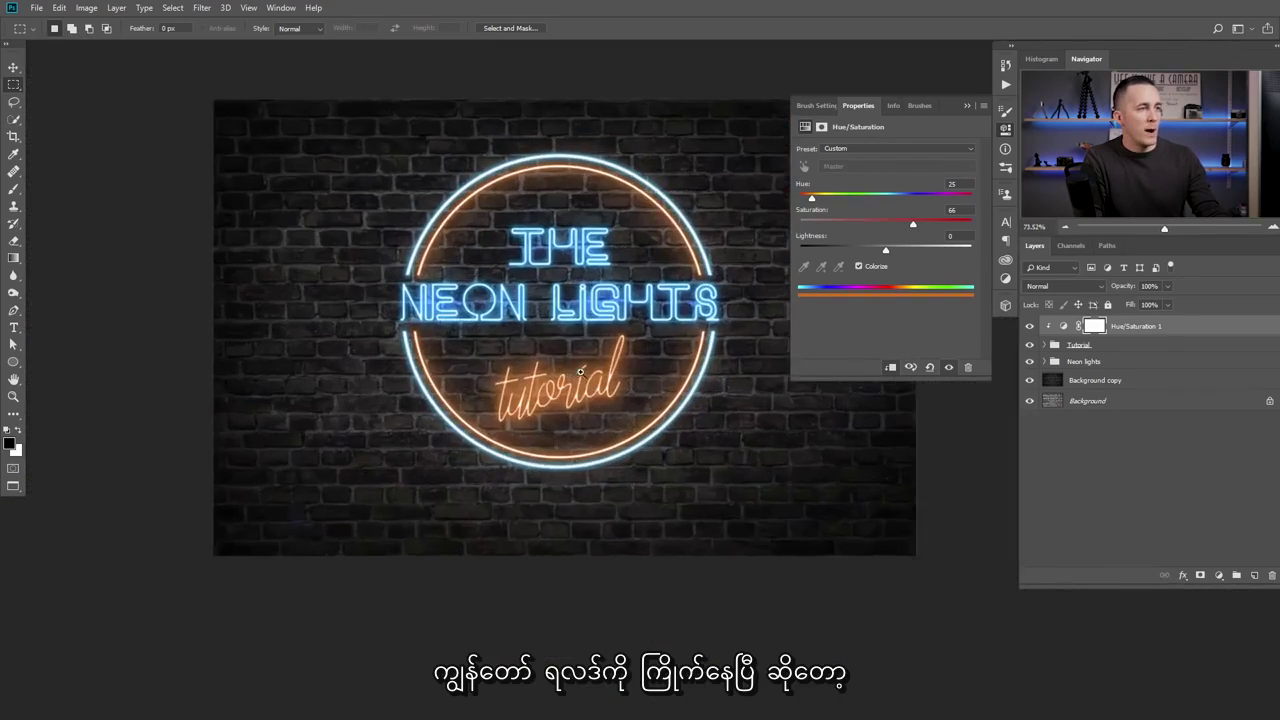
scroll(590, 353, "up", 1)
scroll(600, 345, "up", 1)
scroll(600, 345, "down", 1)
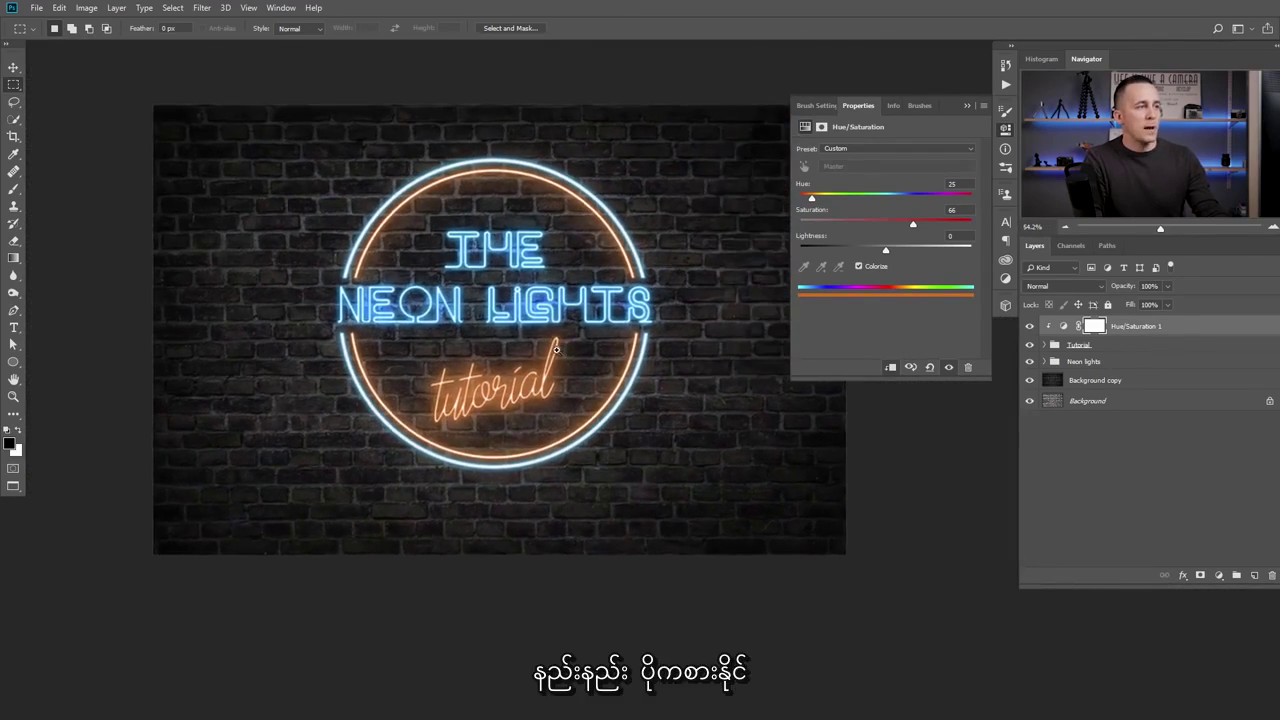
scroll(788, 525, "up", 1)
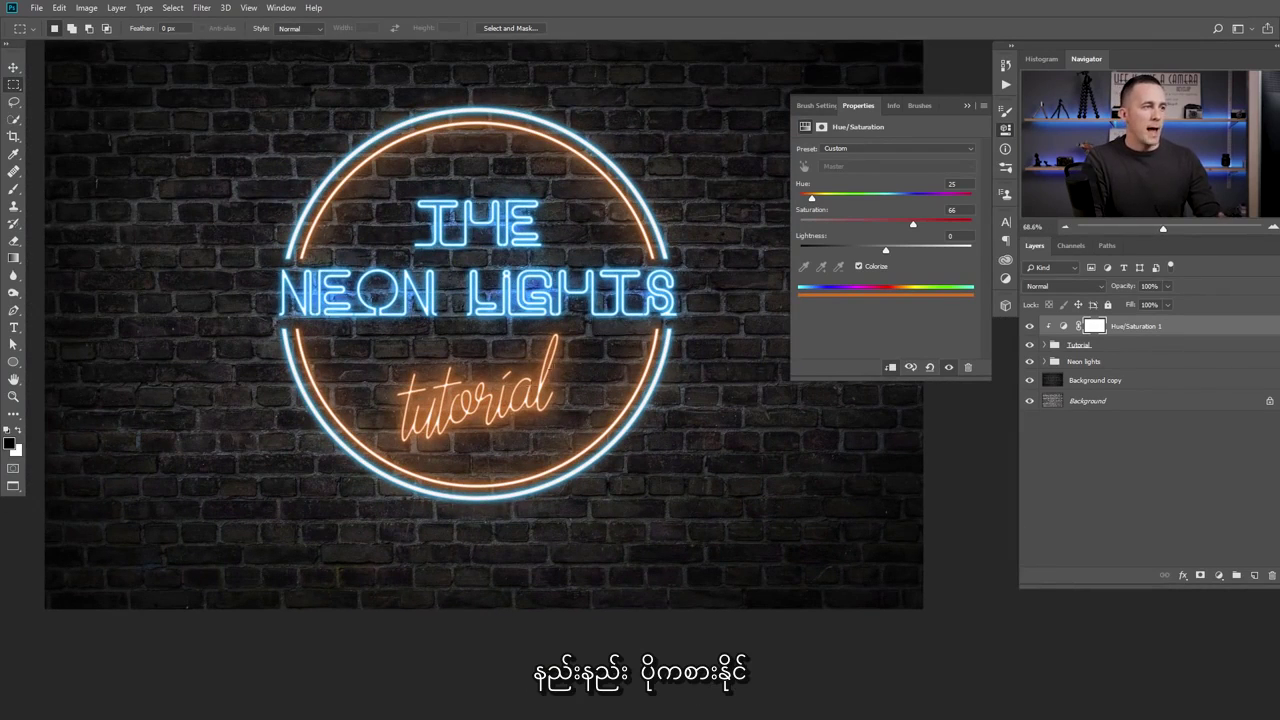
Create a new layer directly above Background copy and set its blending mode to Color Dodge.
left_click(966, 107)
left_click(1108, 385)
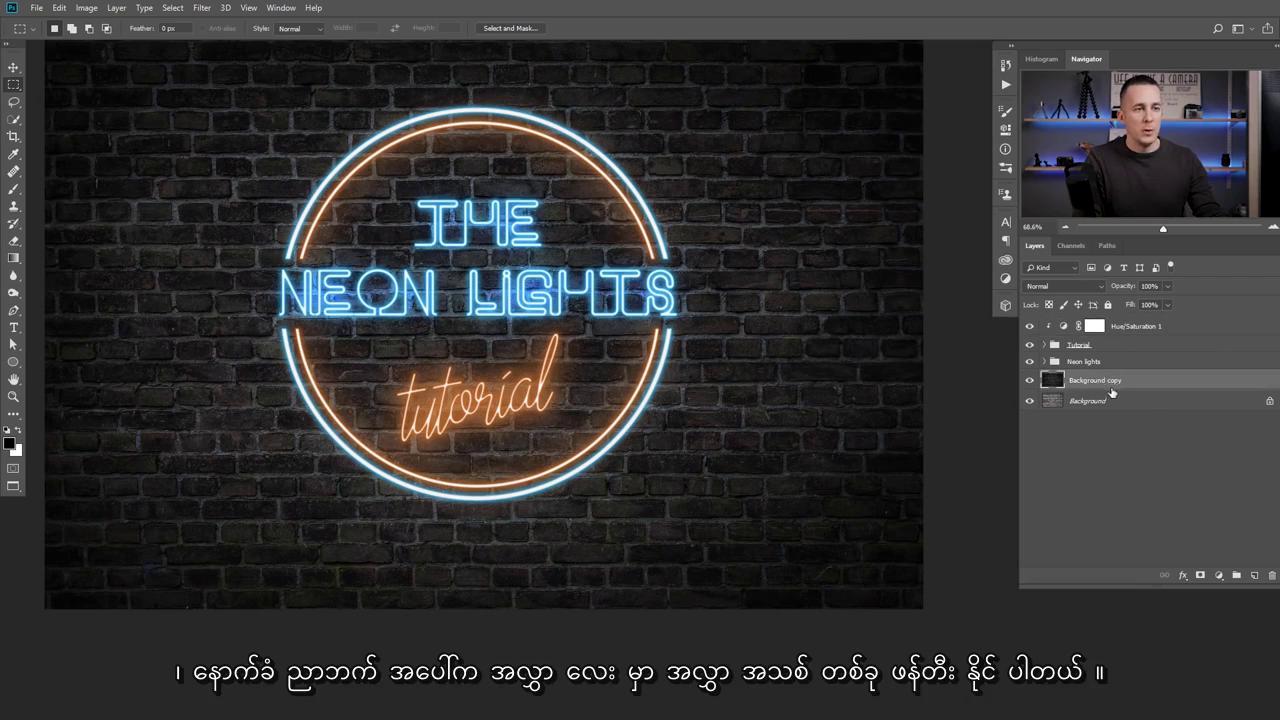
left_click(1256, 577)
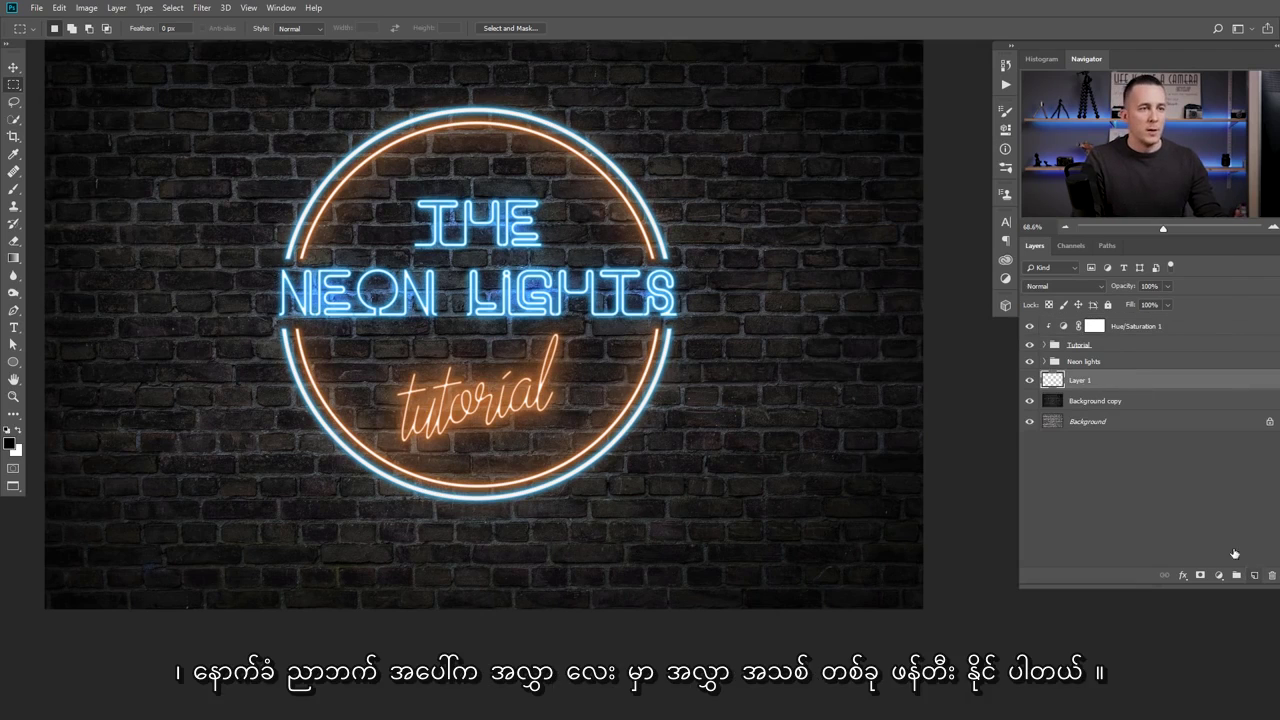
left_click(1078, 287)
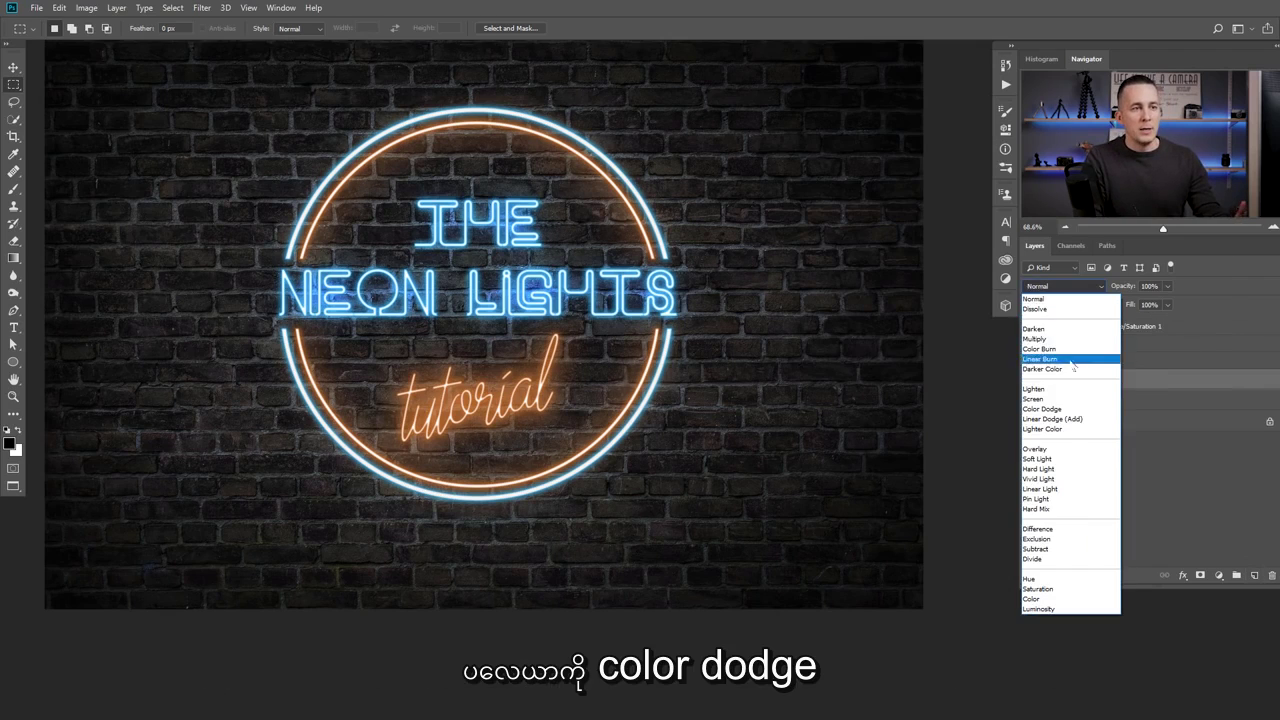
left_click(1054, 410)
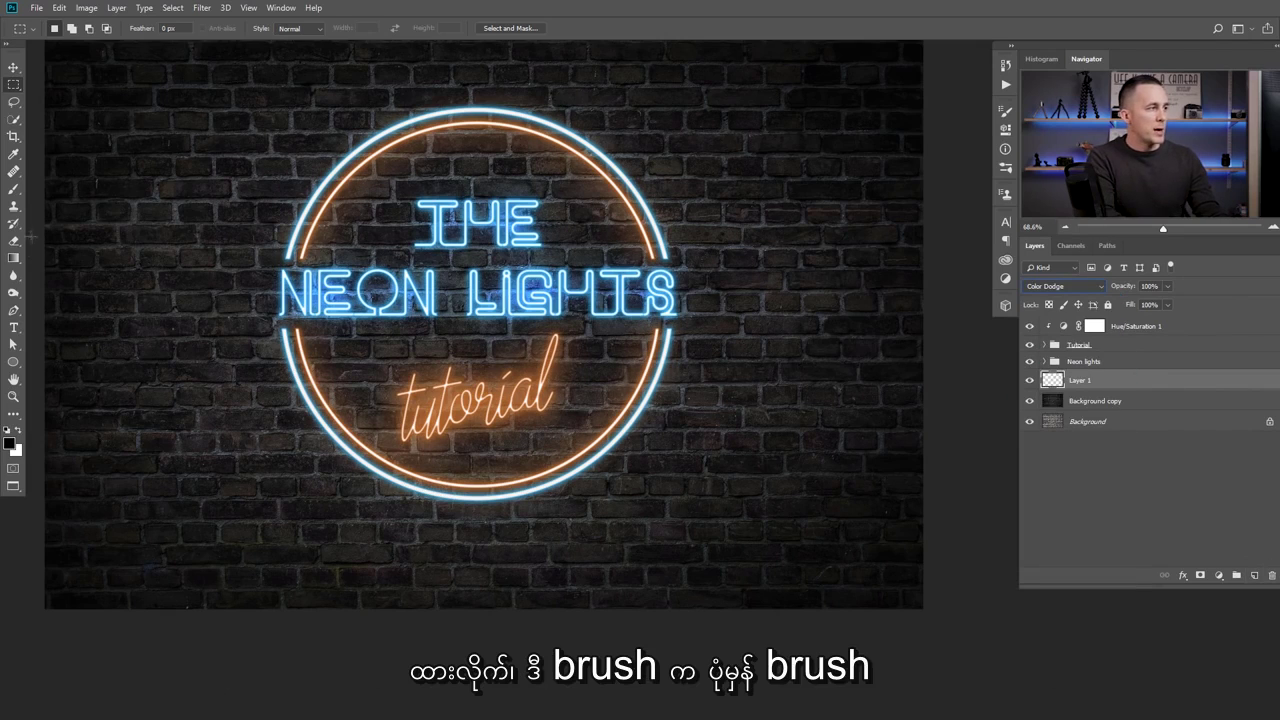
Choose a soft round brush and enlarge its tip to 250 px.
left_click(13, 191)
right_click(482, 284)
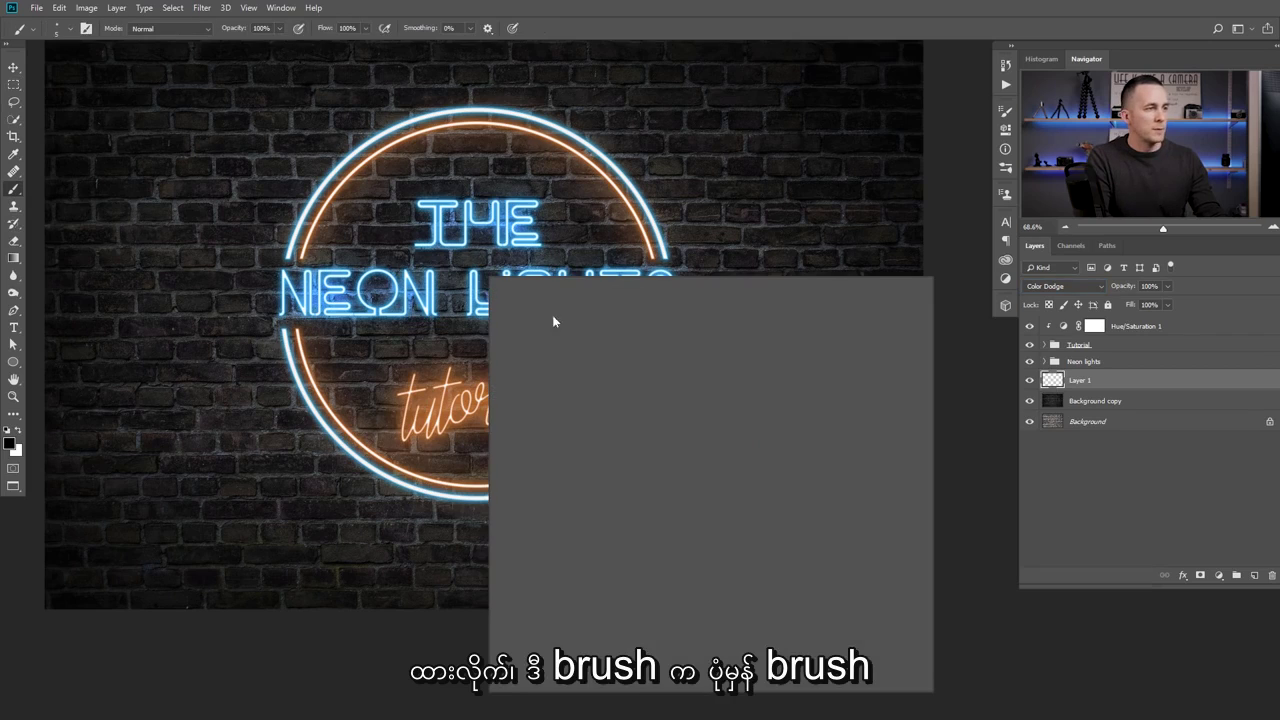
left_click(601, 87)
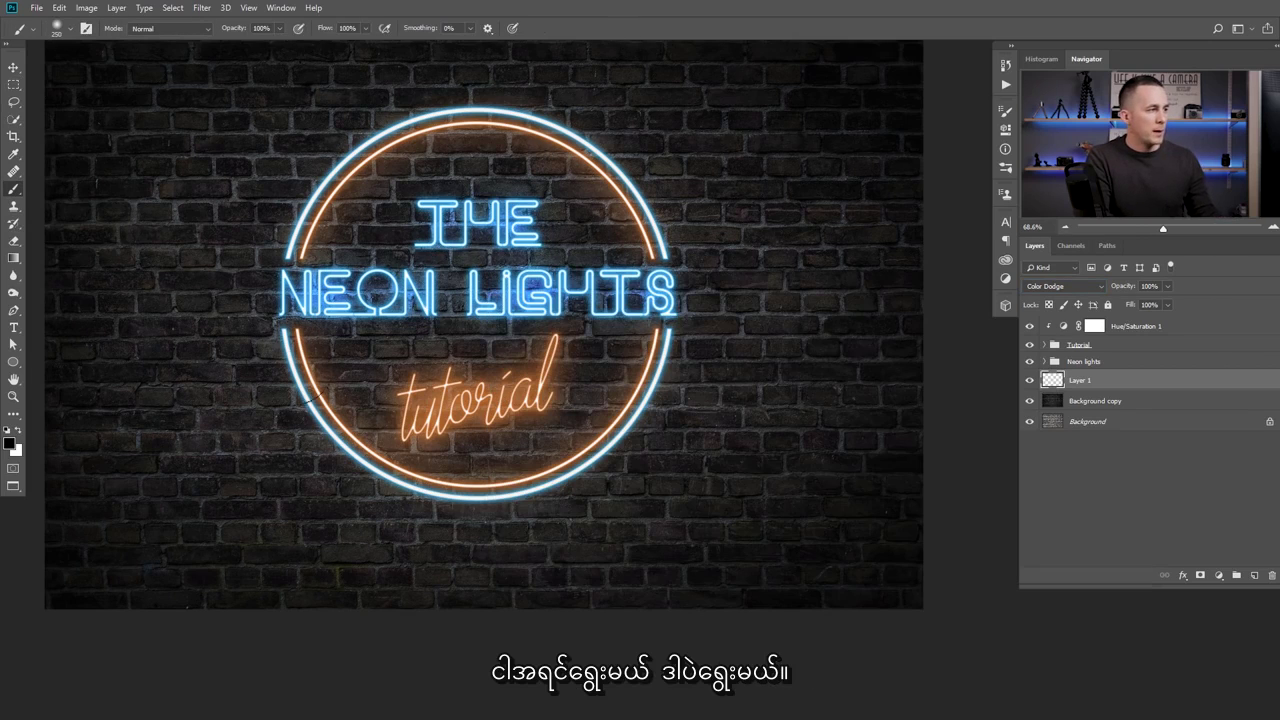
key("bracketright")
key("bracketright")
key("bracketright")
key("bracketright")
key("bracketright")
key("bracketright")
Sample the orange glow of the "tutorial" text and set the foreground colour to the more saturated fc6700.
scroll(335, 393, "up", 3)
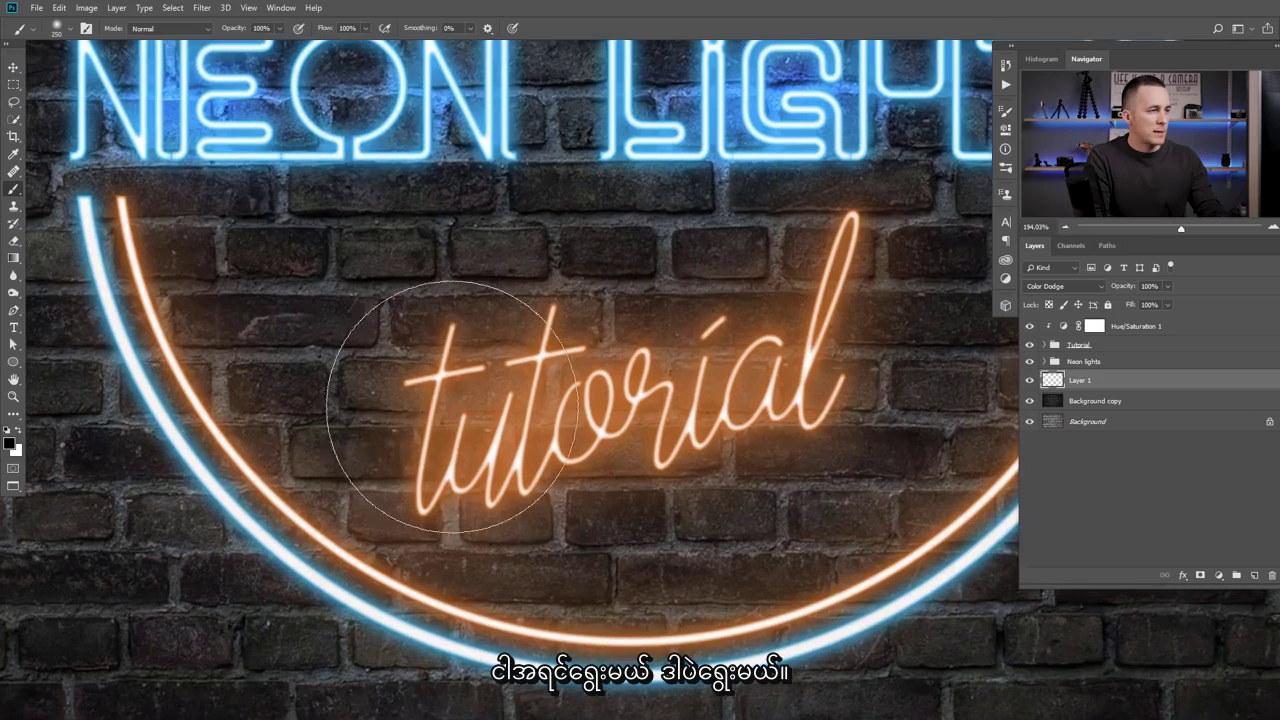
left_click(437, 398, "alt")
left_click_drag(437, 398, 447, 378)
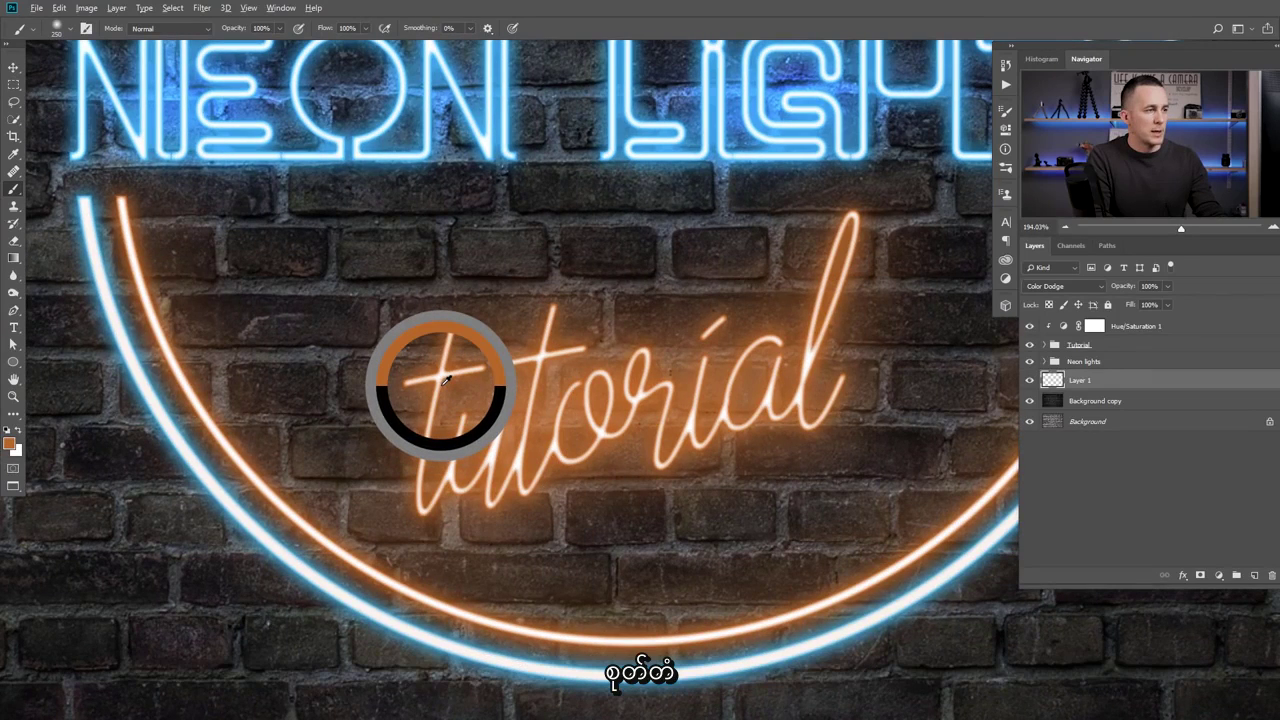
left_click_drag(447, 378, 436, 392)
key("i")
left_click_drag(987, 305, 1032, 290)
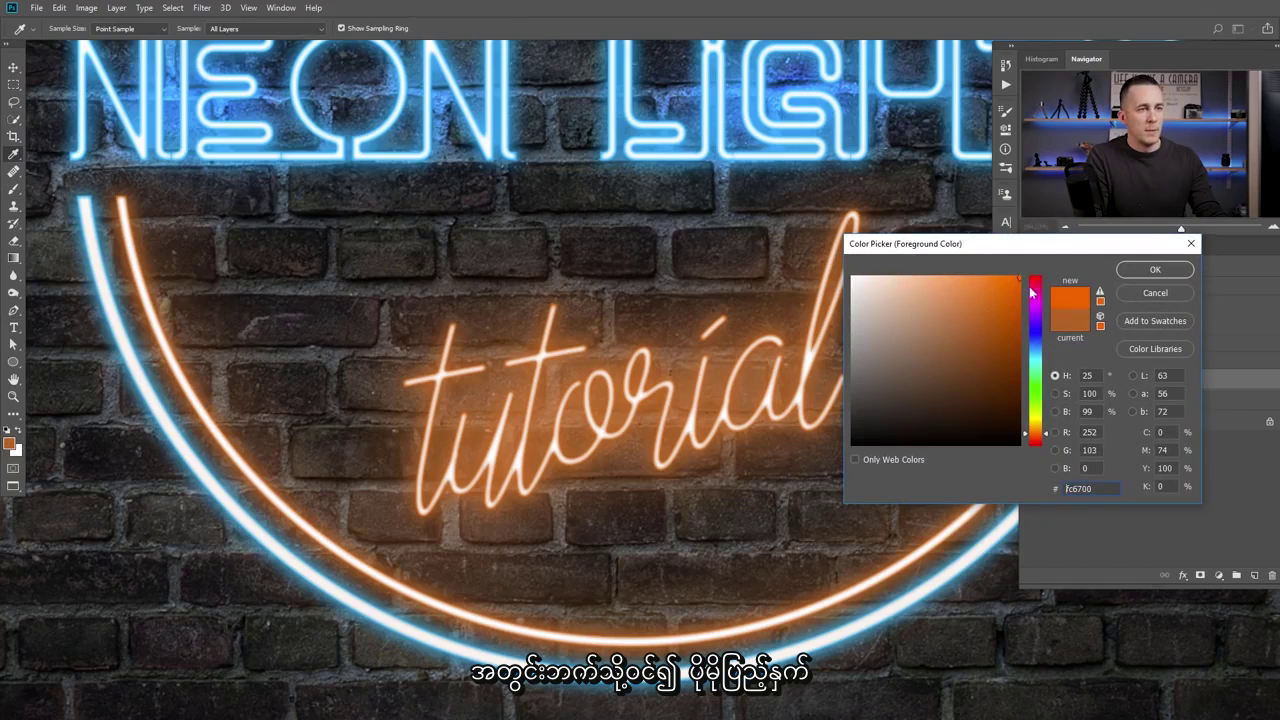
left_click(1138, 277)
key("b")
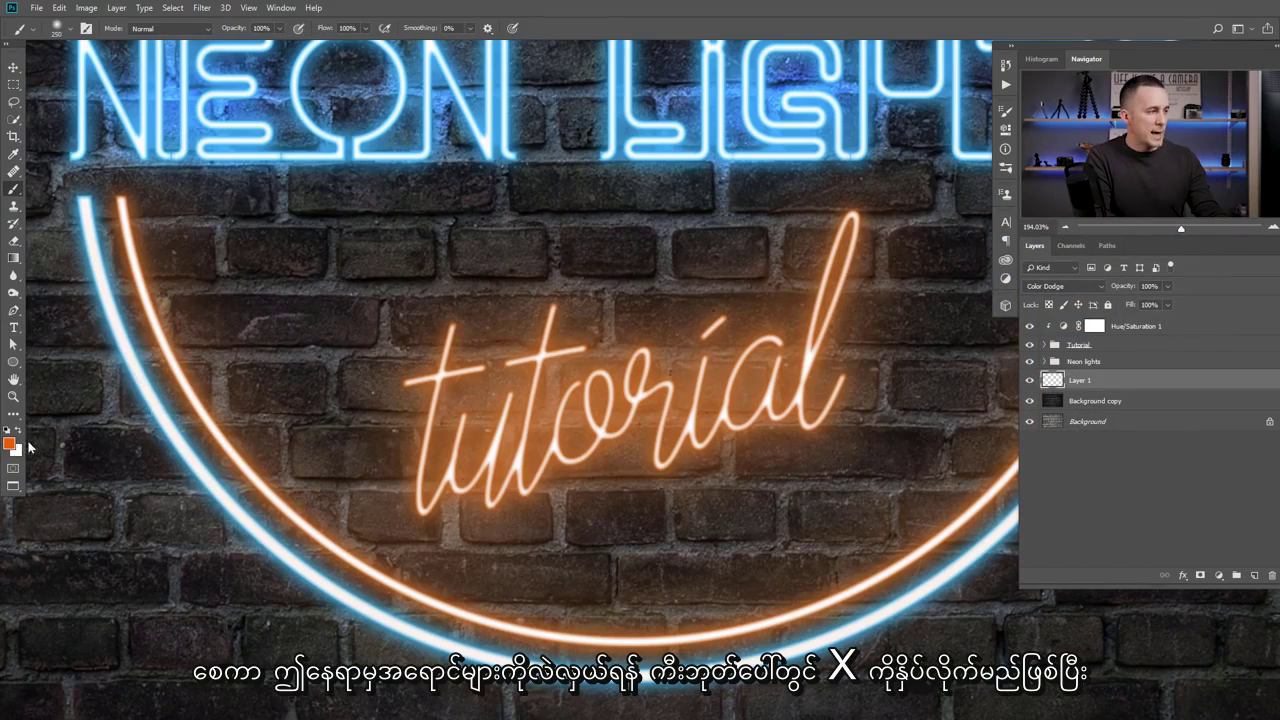
Swap the colours, sample blue from the outer circle's glow and set the foreground to the more saturated 00acf5.
key("x")
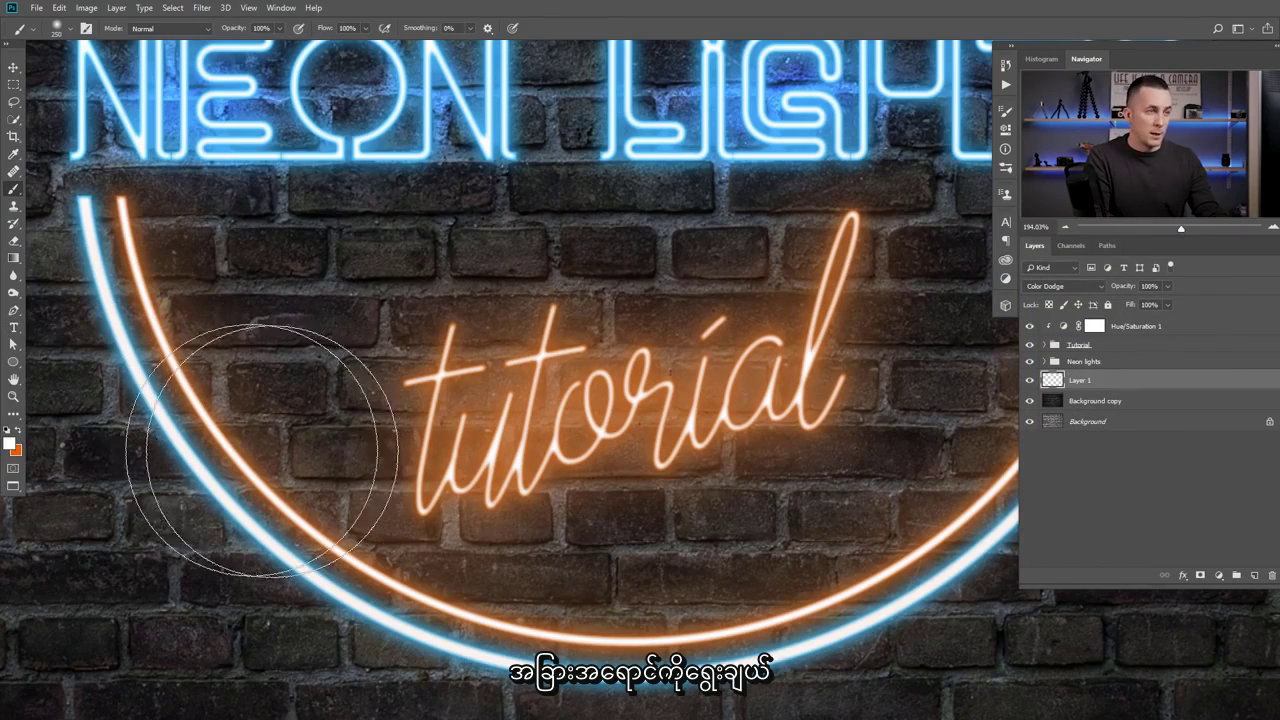
left_click(175, 410, "alt")
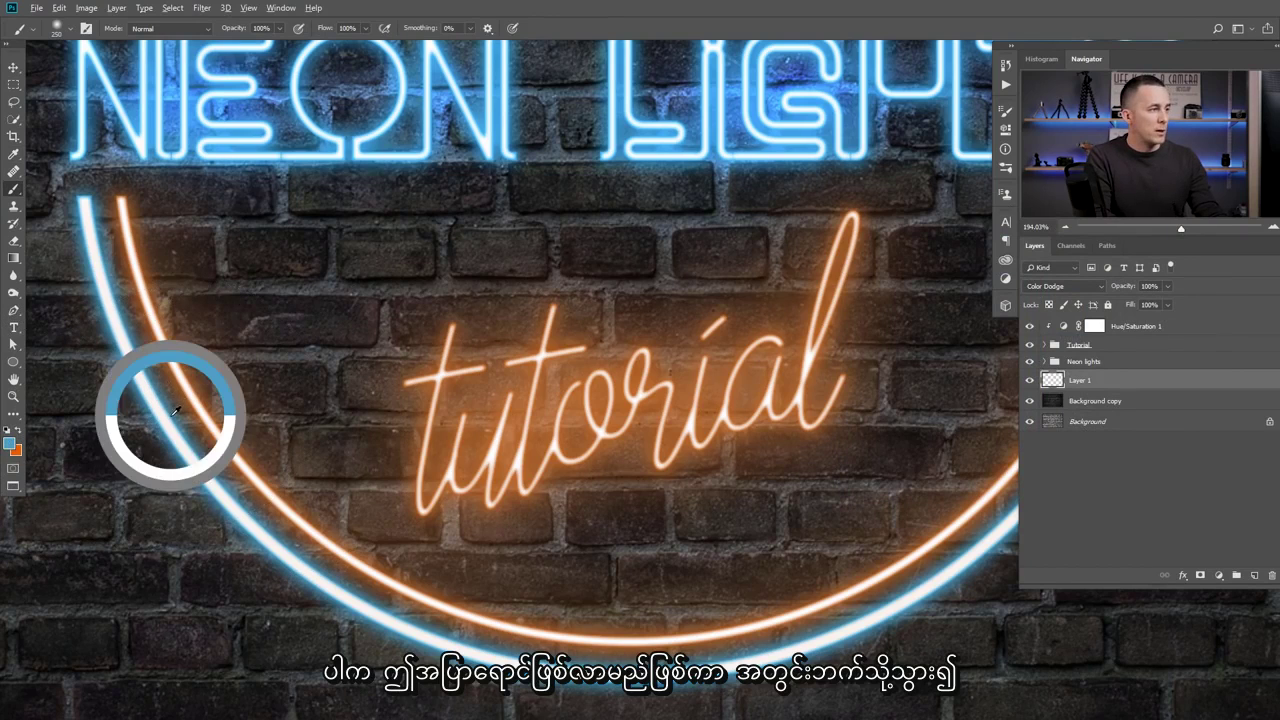
left_click(10, 440)
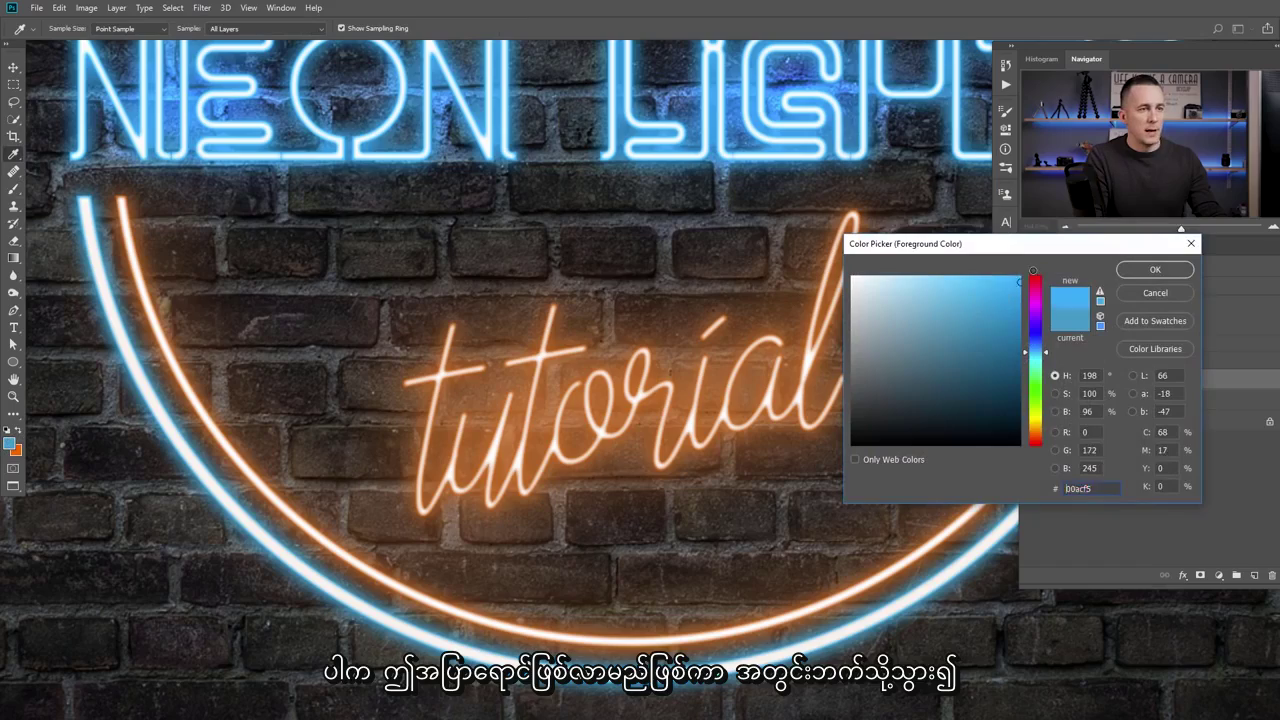
left_click(1160, 271)
Paint a blue glow on the wall around the outer circle with the brush at 30% opacity.
key("ctrl+0")
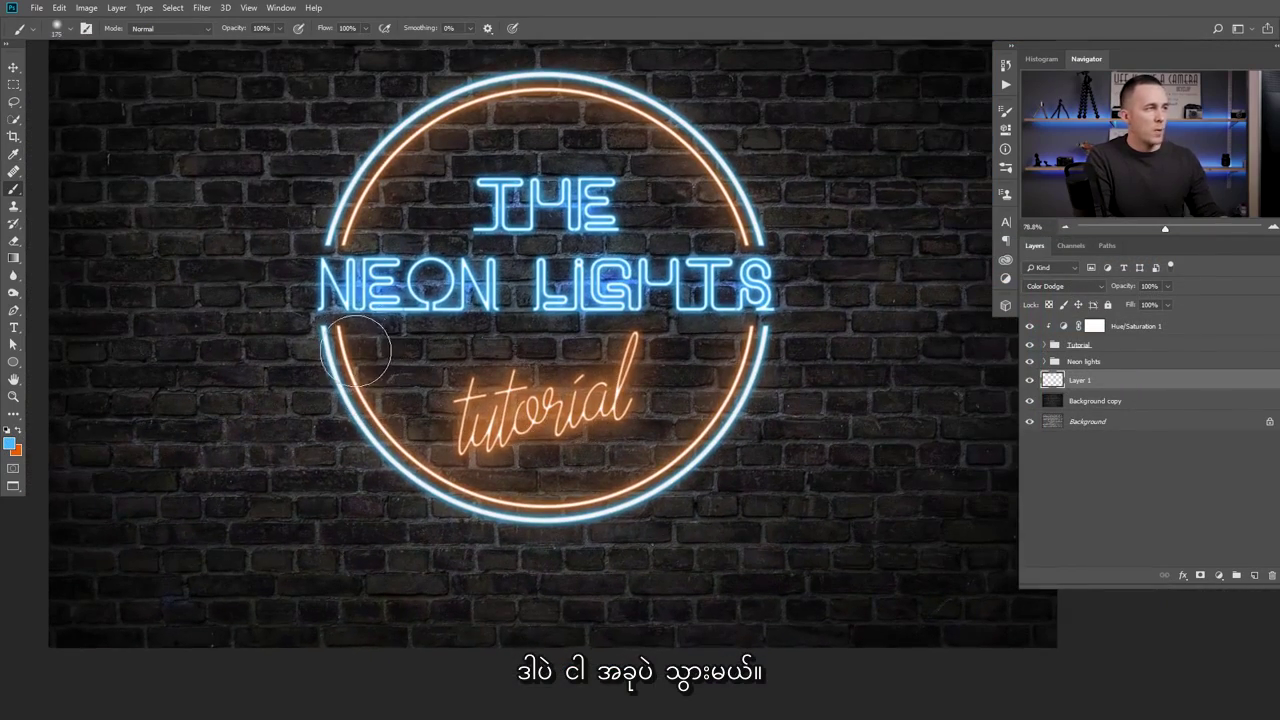
key("3")
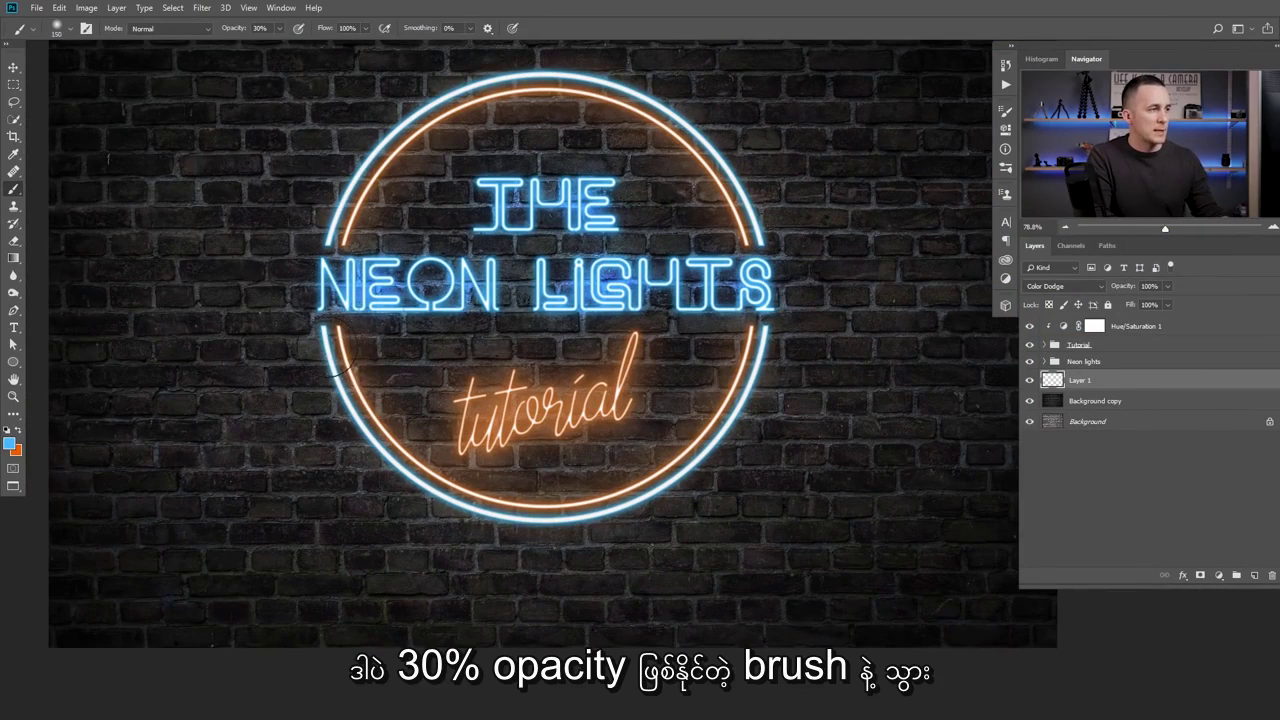
mouse_move(330, 340)
left_mouse_down()
mouse_move(332, 378)
mouse_move(372, 440)
mouse_move(440, 505)
mouse_move(512, 521)
mouse_move(680, 480)
mouse_move(745, 395)
mouse_move(763, 326)
mouse_move(762, 360)
mouse_move(718, 442)
mouse_move(772, 352)
left_mouse_up()
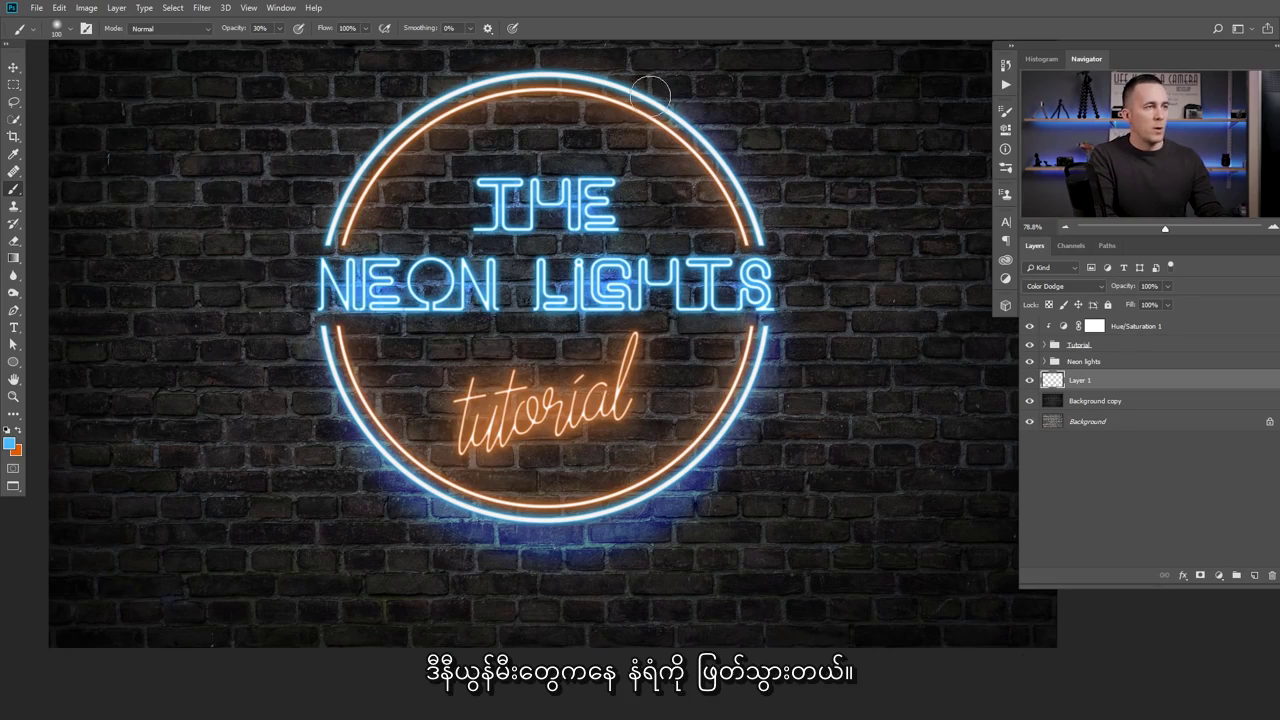
mouse_move(507, 68)
left_mouse_down()
mouse_move(390, 143)
mouse_move(317, 245)
mouse_move(342, 242)
mouse_move(377, 342)
mouse_move(357, 272)
mouse_move(335, 268)
mouse_move(510, 270)
mouse_move(580, 297)
mouse_move(765, 283)
mouse_move(615, 305)
mouse_move(565, 212)
mouse_move(513, 180)
mouse_move(478, 225)
mouse_move(623, 210)
mouse_move(590, 178)
mouse_move(593, 222)
mouse_move(672, 303)
mouse_move(748, 338)
mouse_move(767, 326)
mouse_move(641, 303)
left_mouse_up()
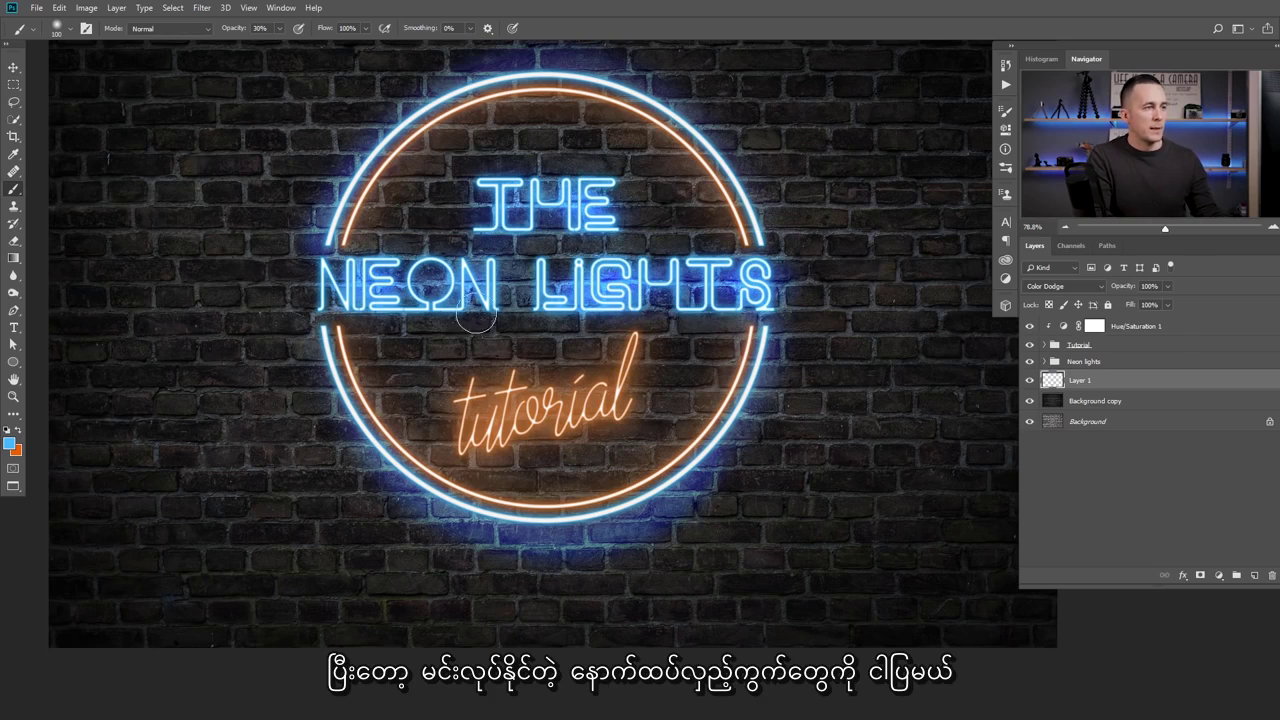
Enlarge the brush to 150 px and paint a blue glow behind "THE NEON LIGHTS".
key("bracketright")
key("bracketright")
mouse_move(705, 298)
left_mouse_down()
mouse_move(720, 265)
mouse_move(569, 249)
mouse_move(408, 268)
mouse_move(517, 230)
mouse_move(485, 205)
mouse_move(651, 206)
mouse_move(570, 178)
mouse_move(534, 191)
mouse_move(592, 189)
mouse_move(482, 213)
mouse_move(536, 245)
mouse_move(420, 255)
mouse_move(573, 256)
mouse_move(685, 291)
mouse_move(411, 310)
left_mouse_up()
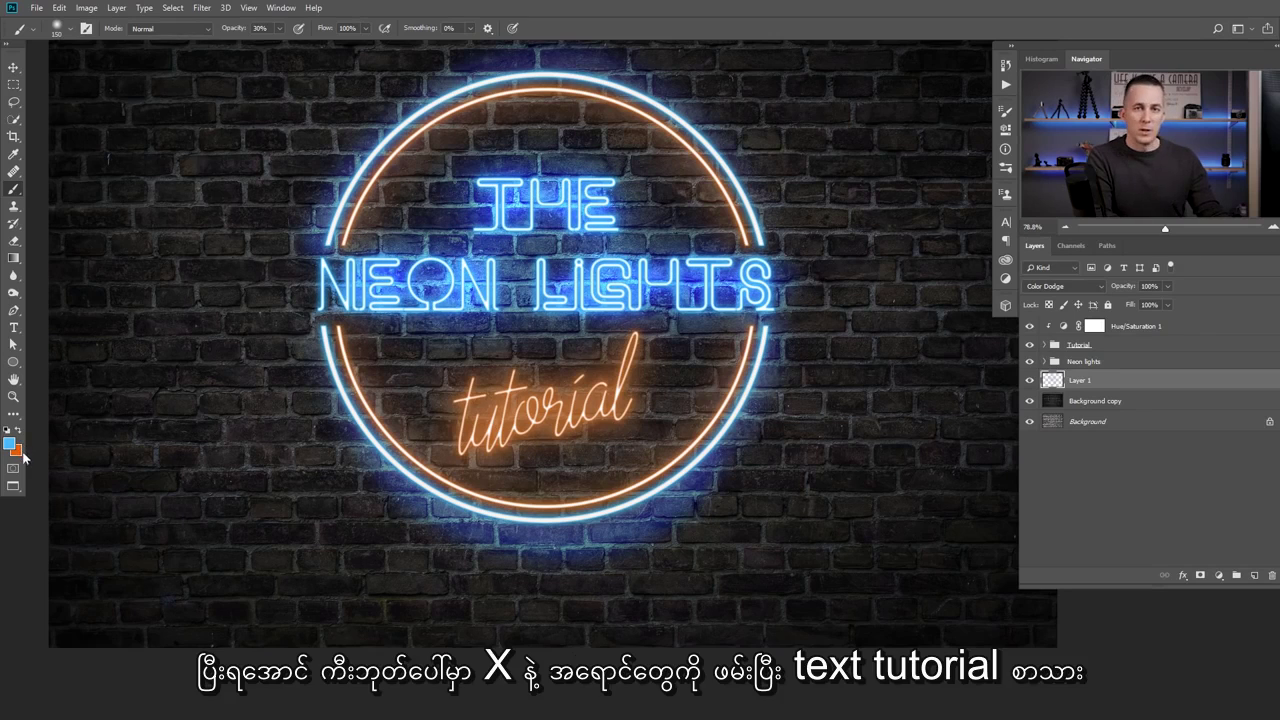
Swap to the orange colour and paint a glow behind the "tutorial" text and along the inside of the inner circle.
key("x")
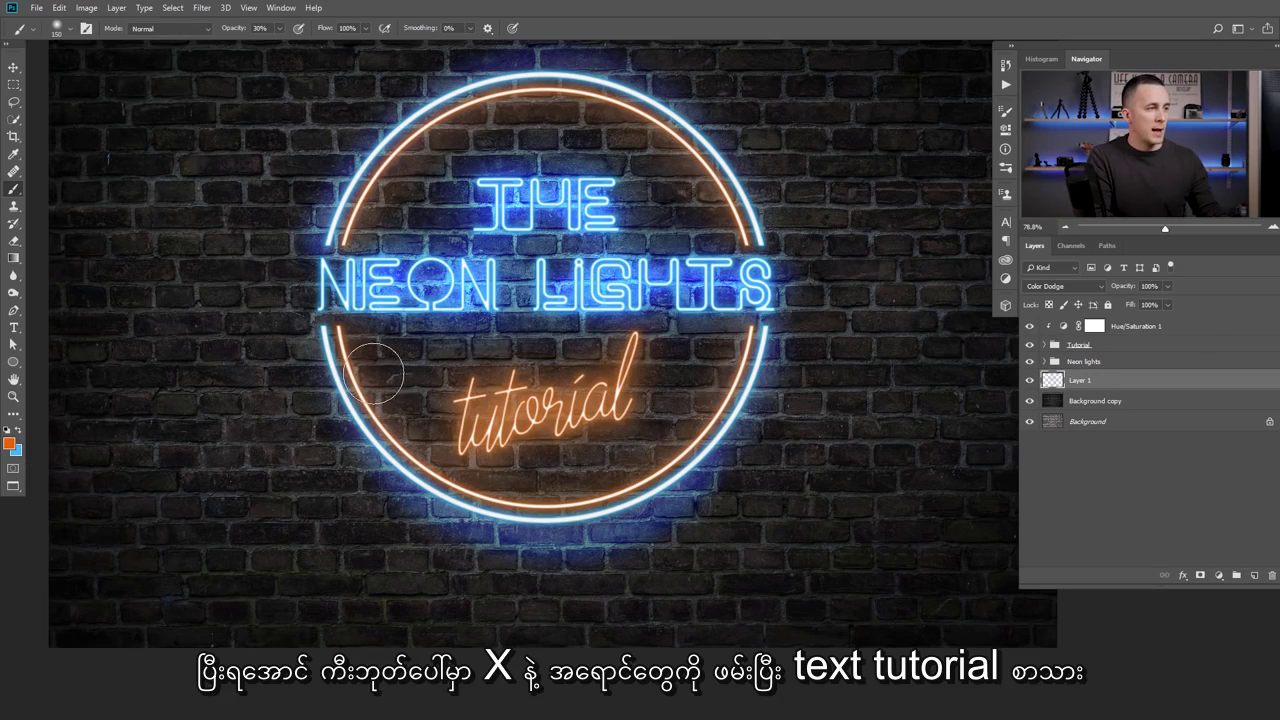
mouse_move(449, 420)
left_mouse_down()
mouse_move(479, 440)
mouse_move(494, 443)
mouse_move(627, 367)
mouse_move(509, 381)
mouse_move(554, 368)
mouse_move(527, 367)
mouse_move(484, 385)
mouse_move(494, 428)
mouse_move(594, 403)
mouse_move(584, 415)
mouse_move(566, 420)
mouse_move(599, 397)
mouse_move(574, 425)
mouse_move(505, 427)
left_mouse_up()
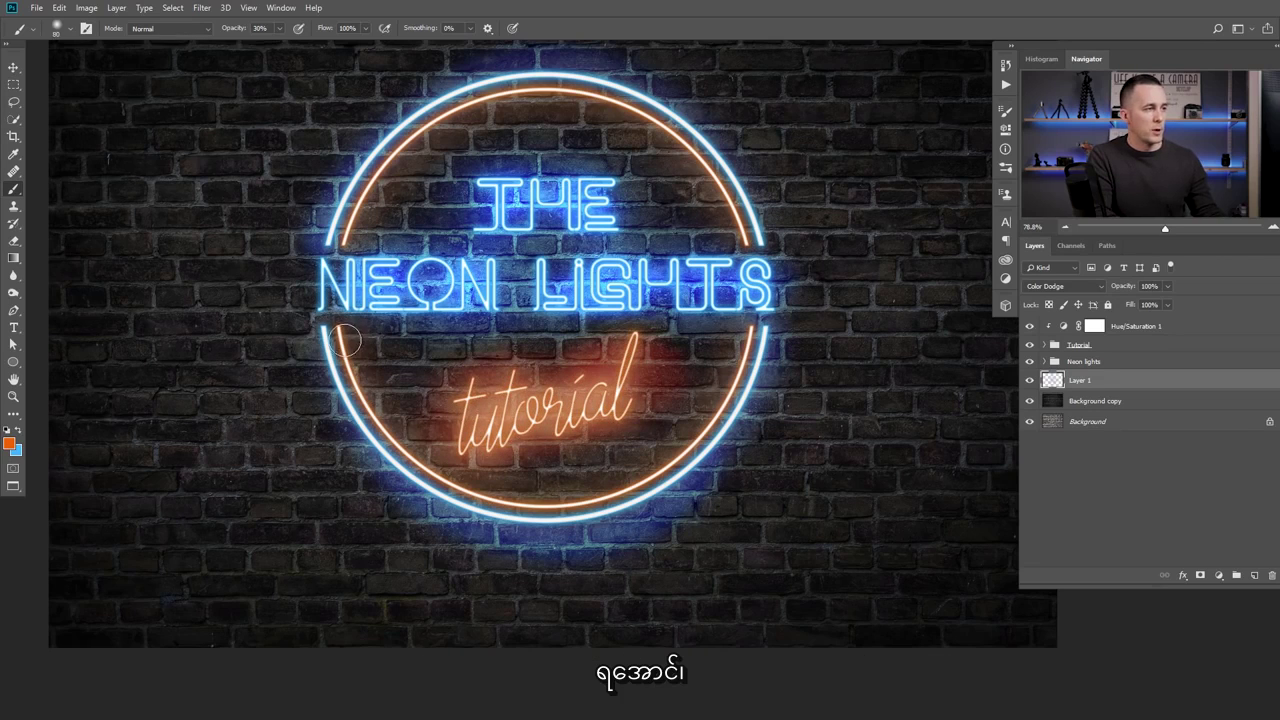
mouse_move(390, 426)
left_mouse_down()
mouse_move(478, 492)
mouse_move(541, 504)
mouse_move(630, 486)
mouse_move(704, 421)
mouse_move(742, 363)
mouse_move(733, 241)
left_mouse_up()
mouse_move(711, 198)
left_mouse_down()
mouse_move(644, 126)
mouse_move(597, 102)
mouse_move(527, 96)
mouse_move(407, 154)
mouse_move(343, 240)
left_mouse_up()
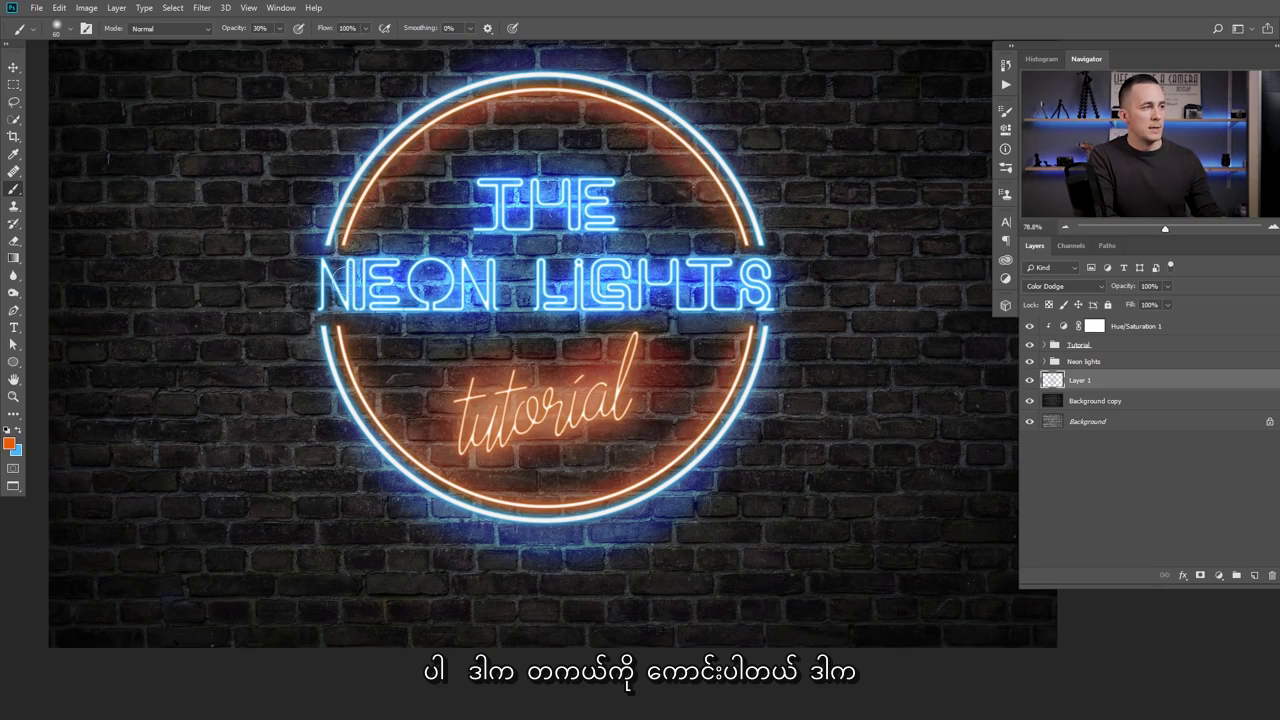
Paint more orange glow on the bricks along the lower inside of the inner circle with the brush at 90 px.
mouse_move(360, 378)
left_mouse_down()
mouse_move(439, 480)
mouse_move(530, 500)
left_mouse_up()
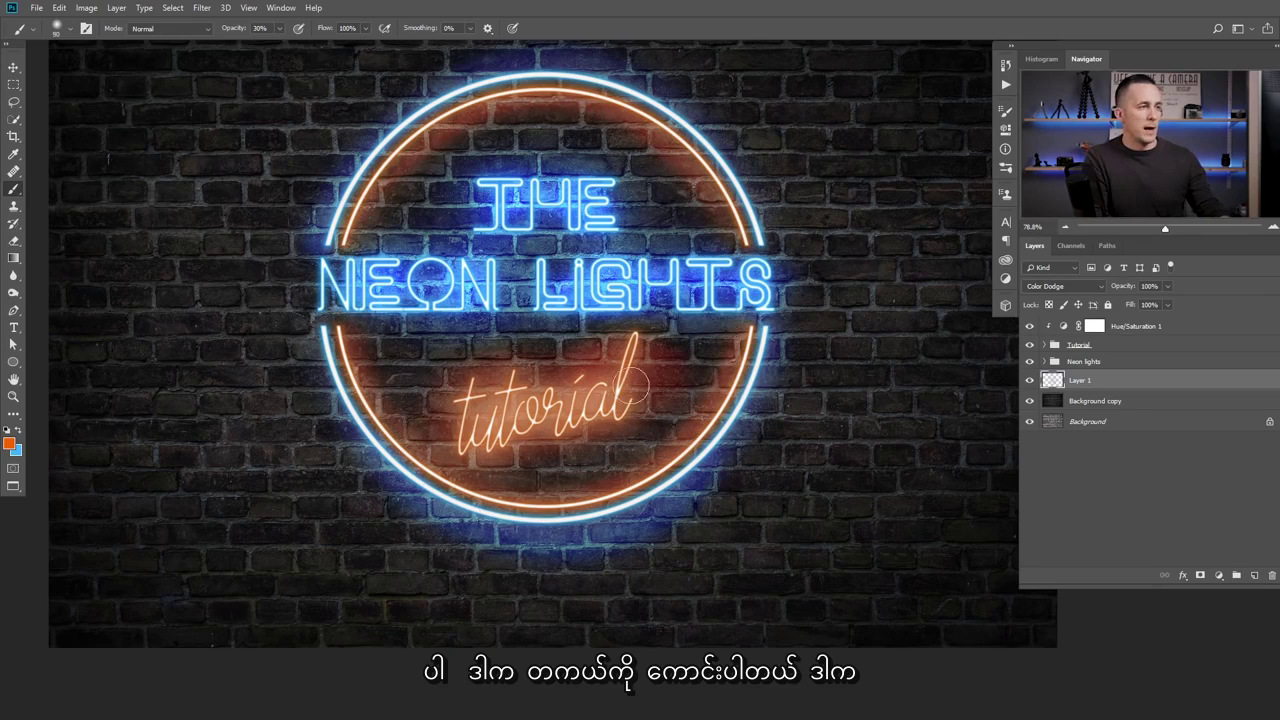
scroll(640, 384, "down", 5)
scroll(590, 413, "up", 2)
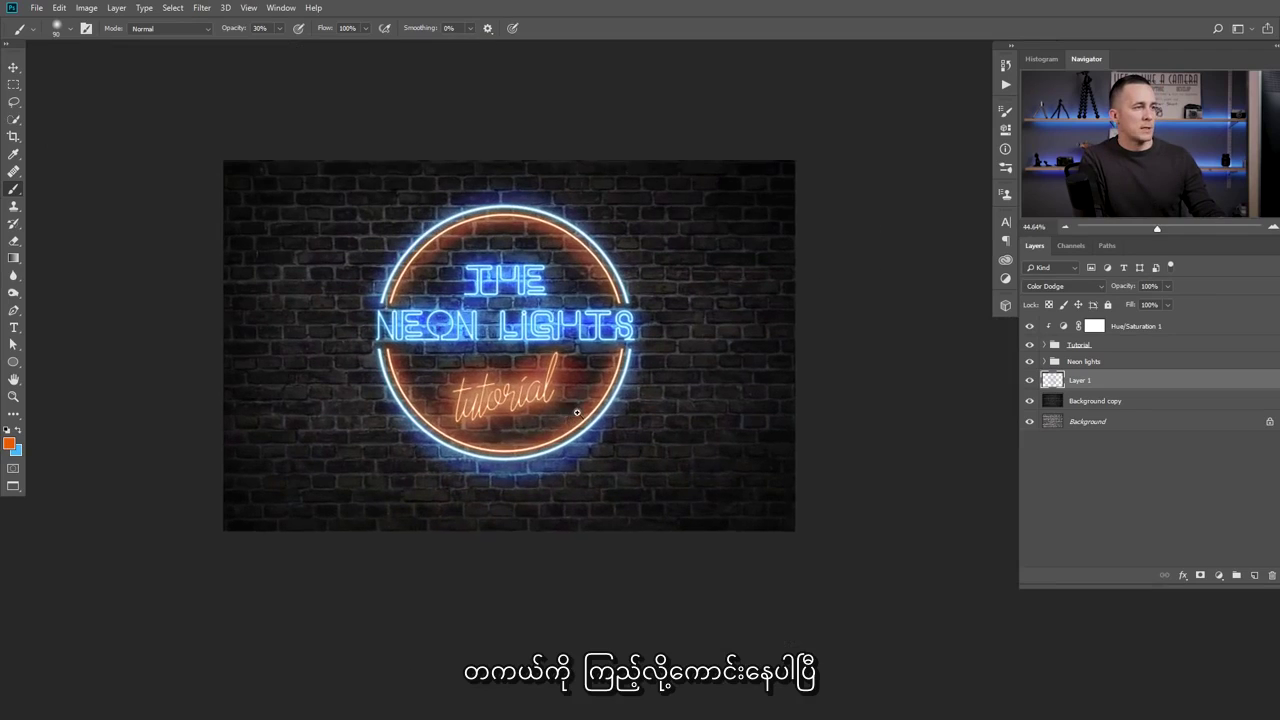
scroll(577, 412, "up", 3)
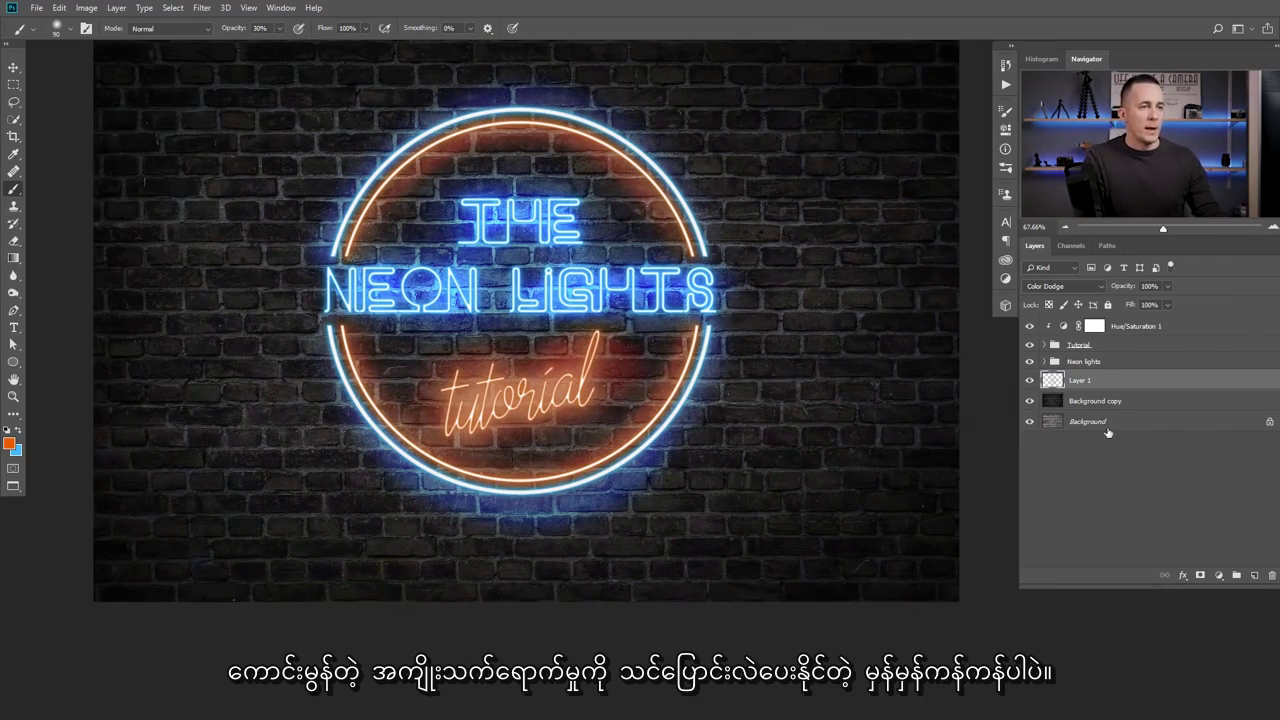
scroll(515, 298, "up", 2)
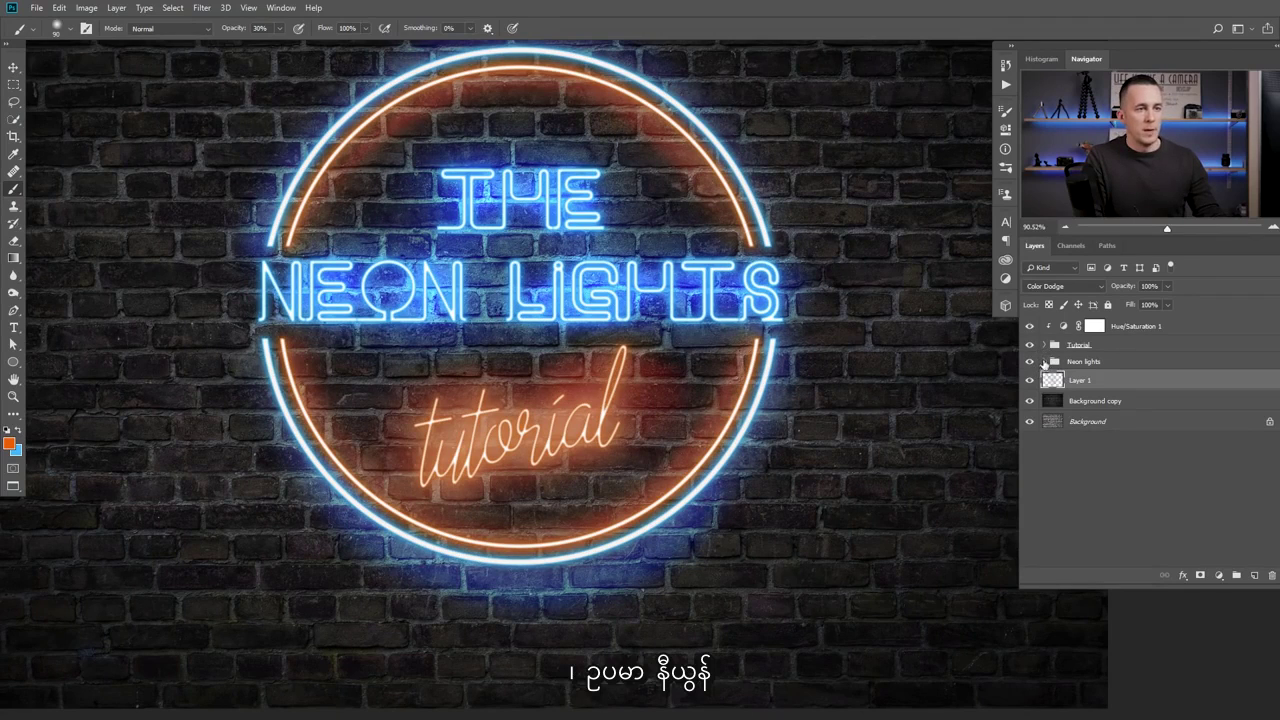
In the Neon lights group, change the drop shadow of the "the" text to Normal for comparison, and settle on Screen blend mode.
left_click(1044, 361)
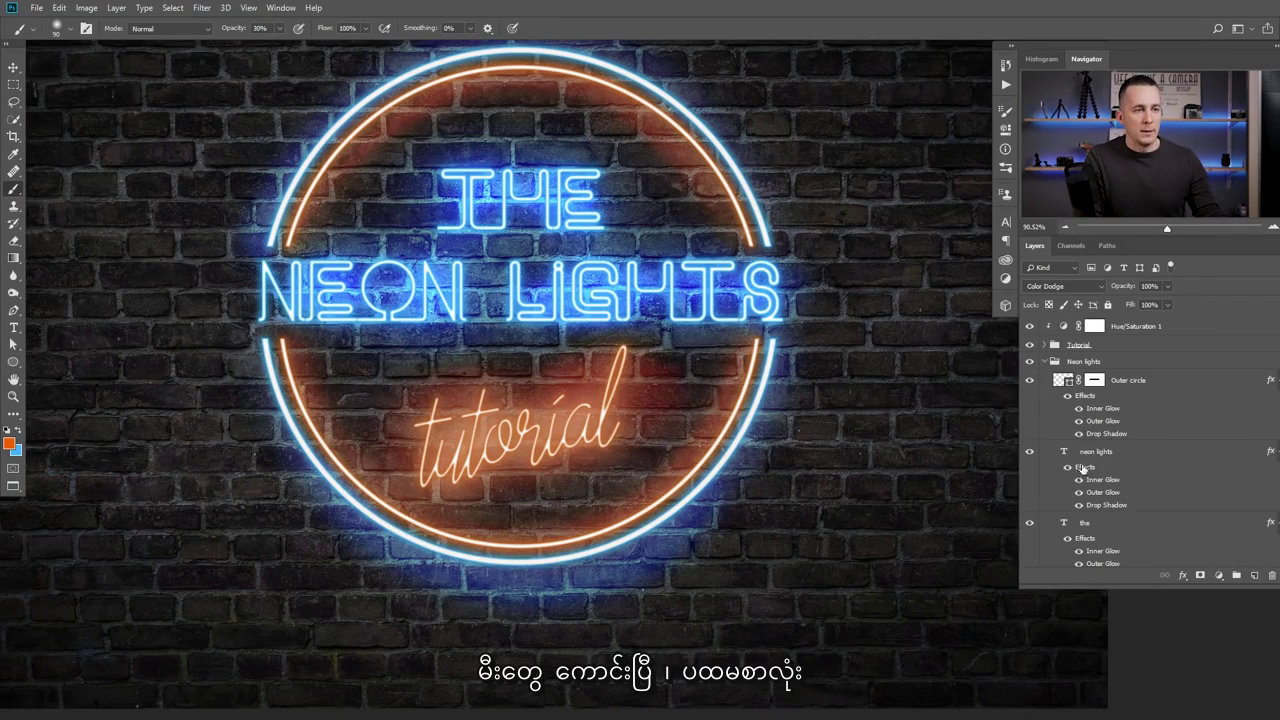
left_click(1104, 540)
scroll(1105, 535, "down", 1)
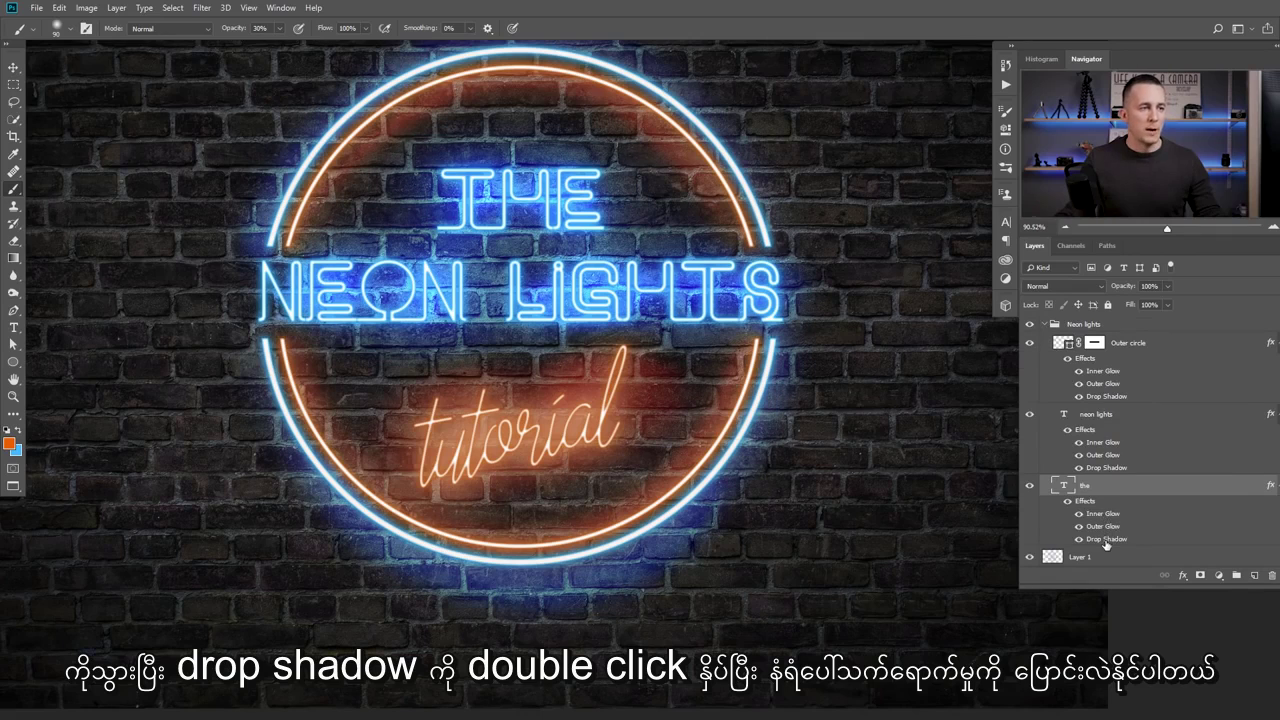
double_click(1106, 540)
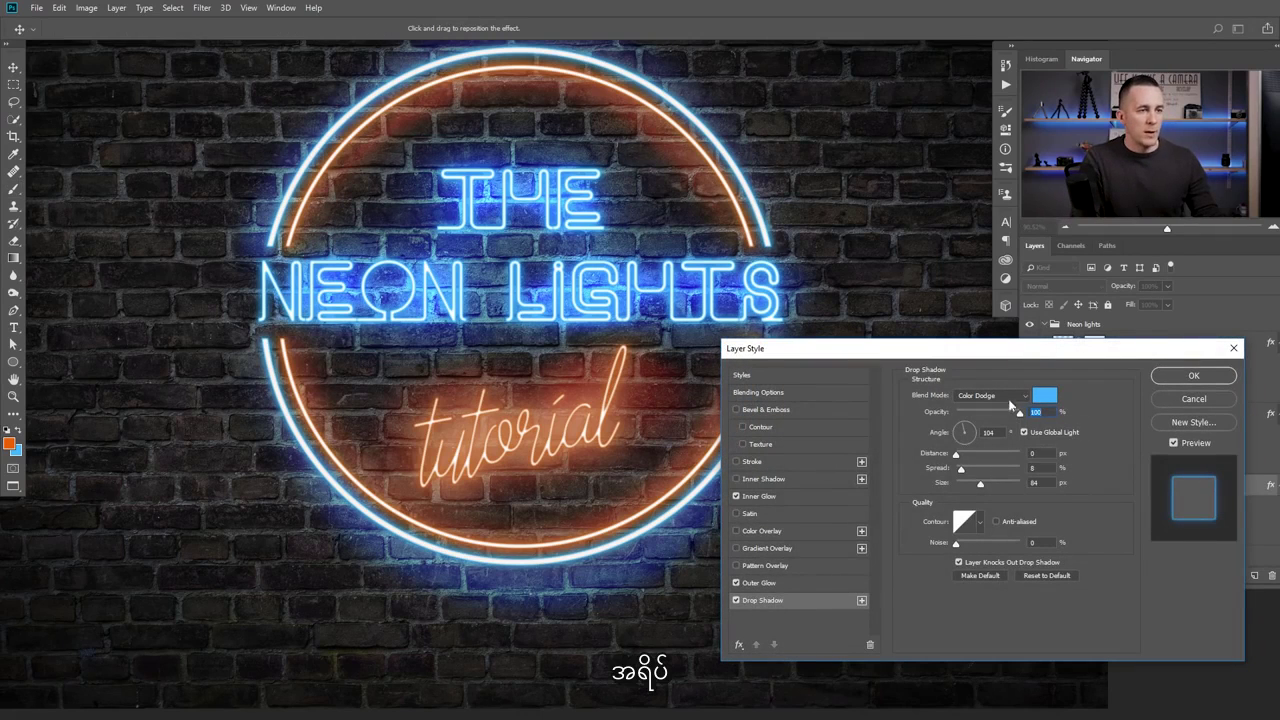
left_click(1010, 398)
left_click(970, 410)
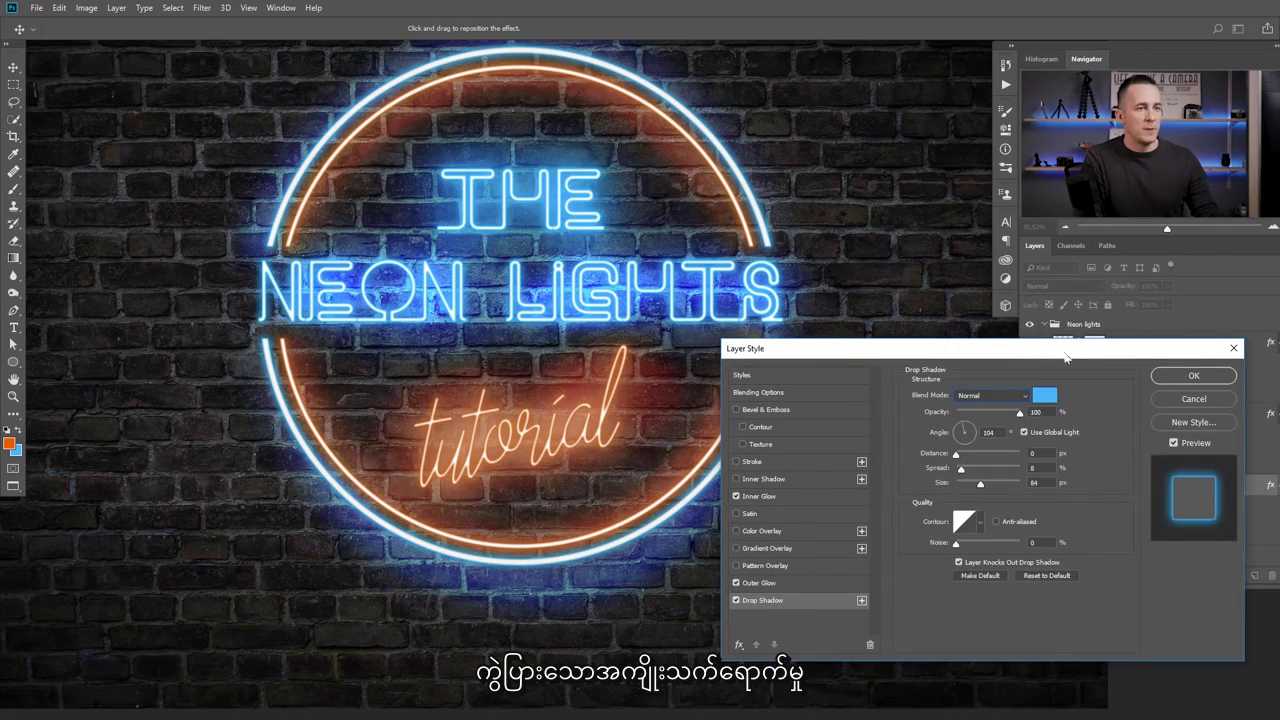
left_click(1023, 395)
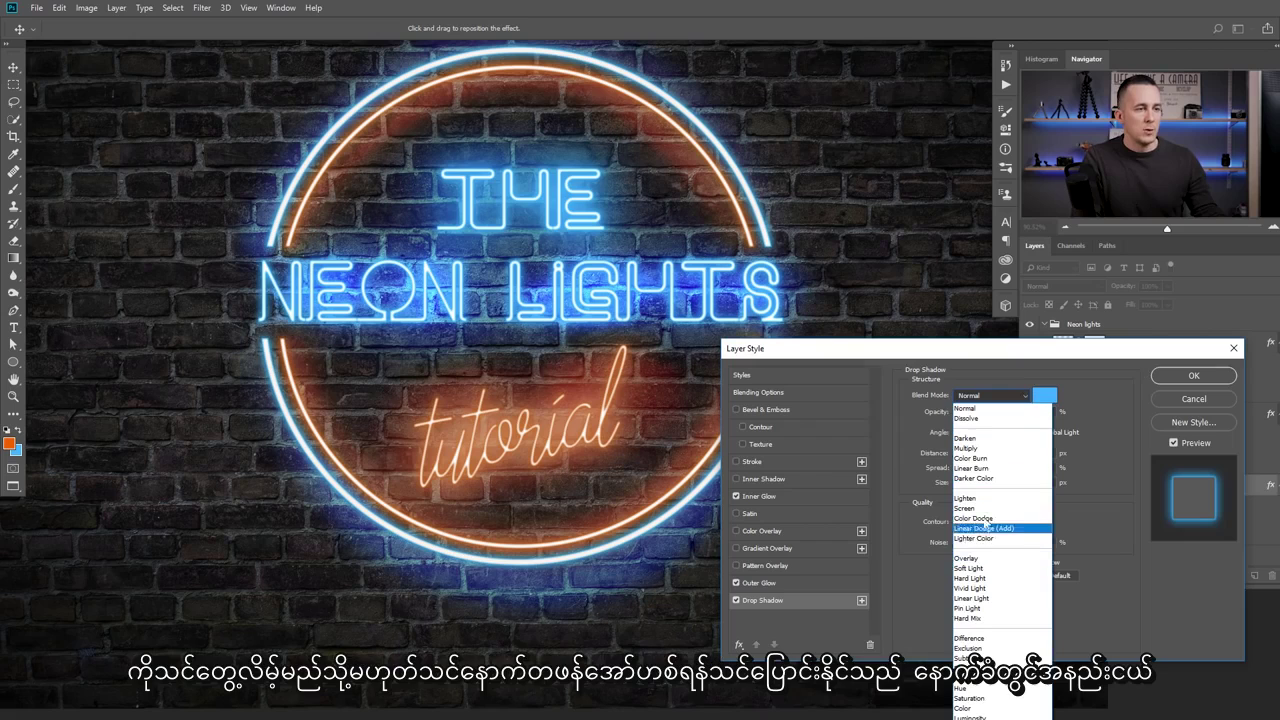
left_click(986, 509)
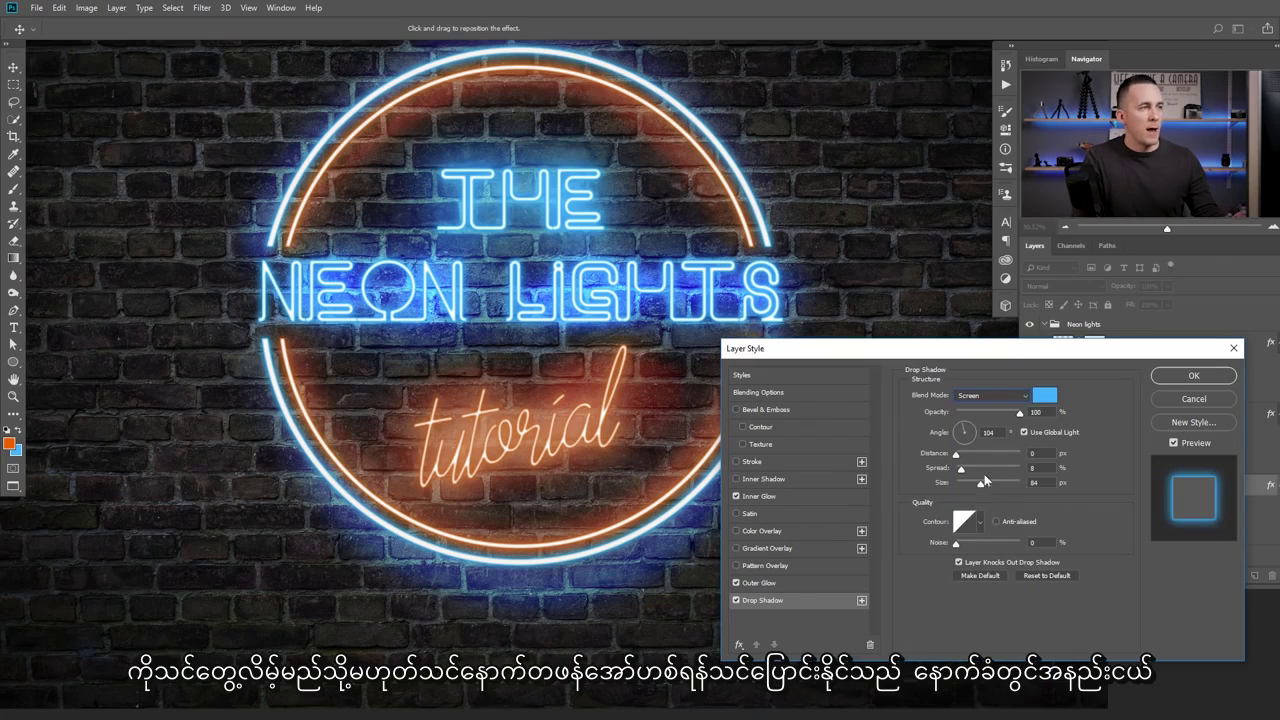
left_click(1191, 376)
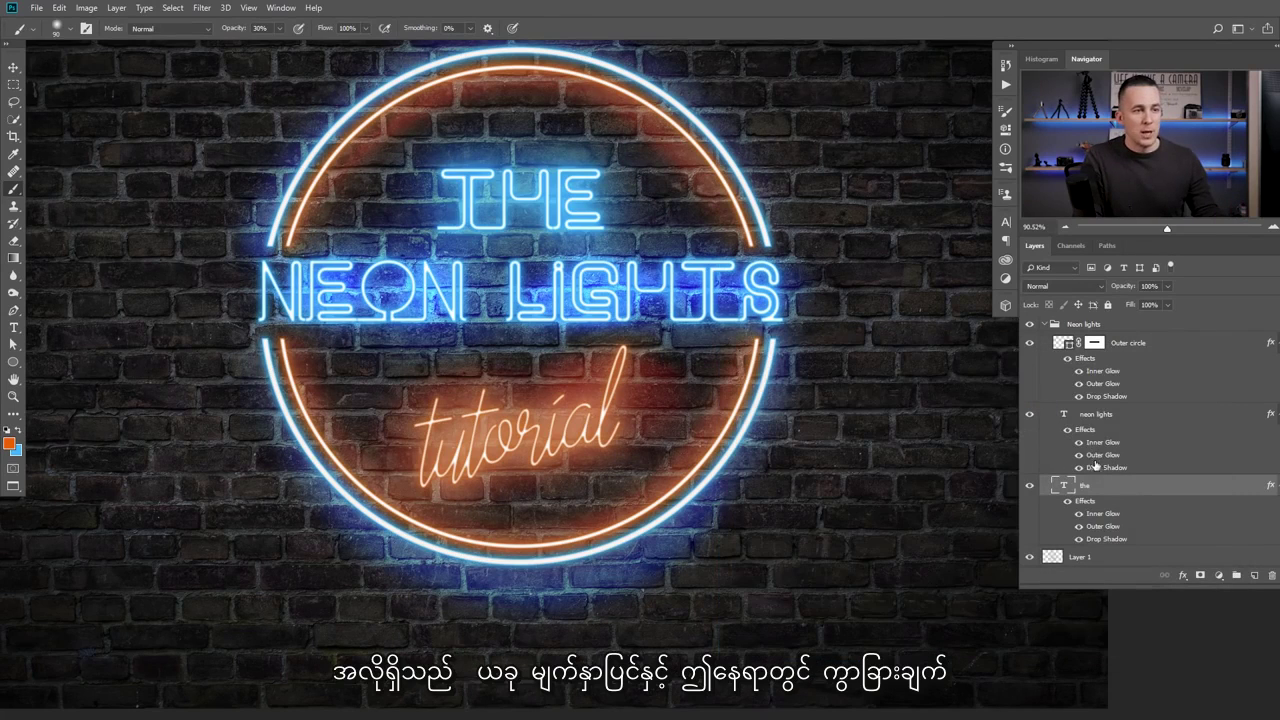
Set the blend mode of the "neon lights" text's drop shadow to Screen.
double_click(1098, 468)
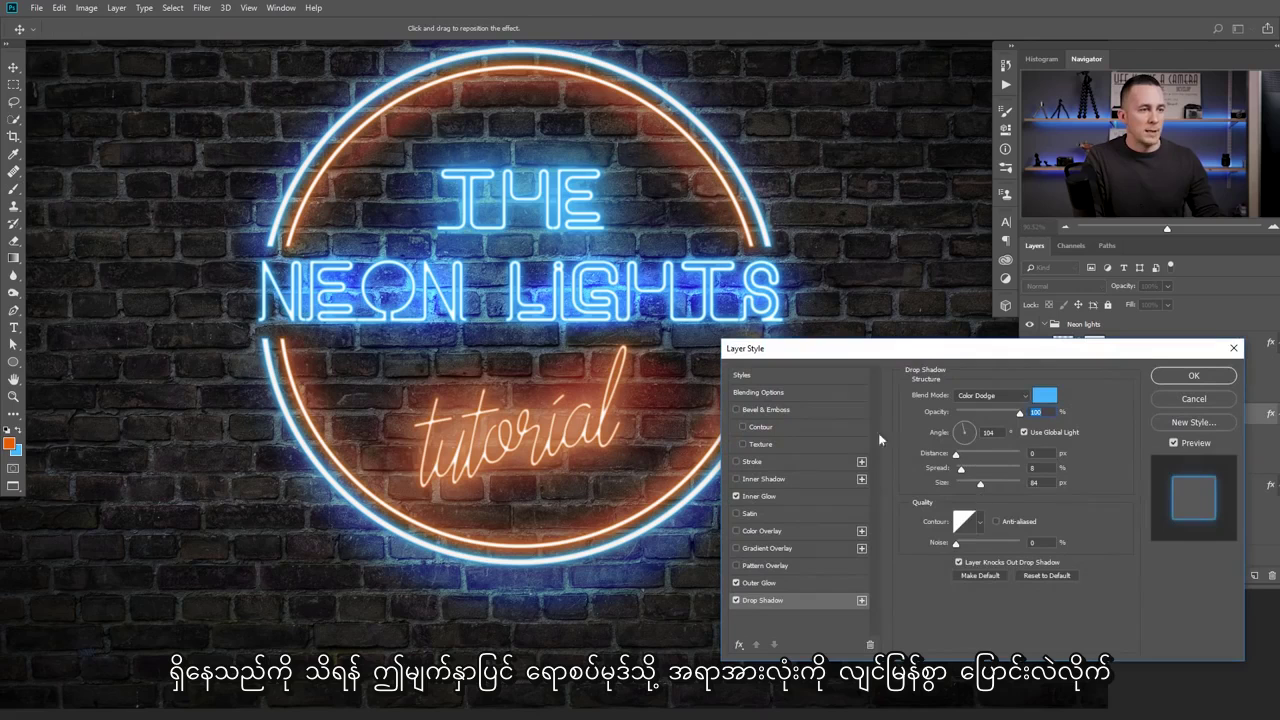
left_click(991, 394)
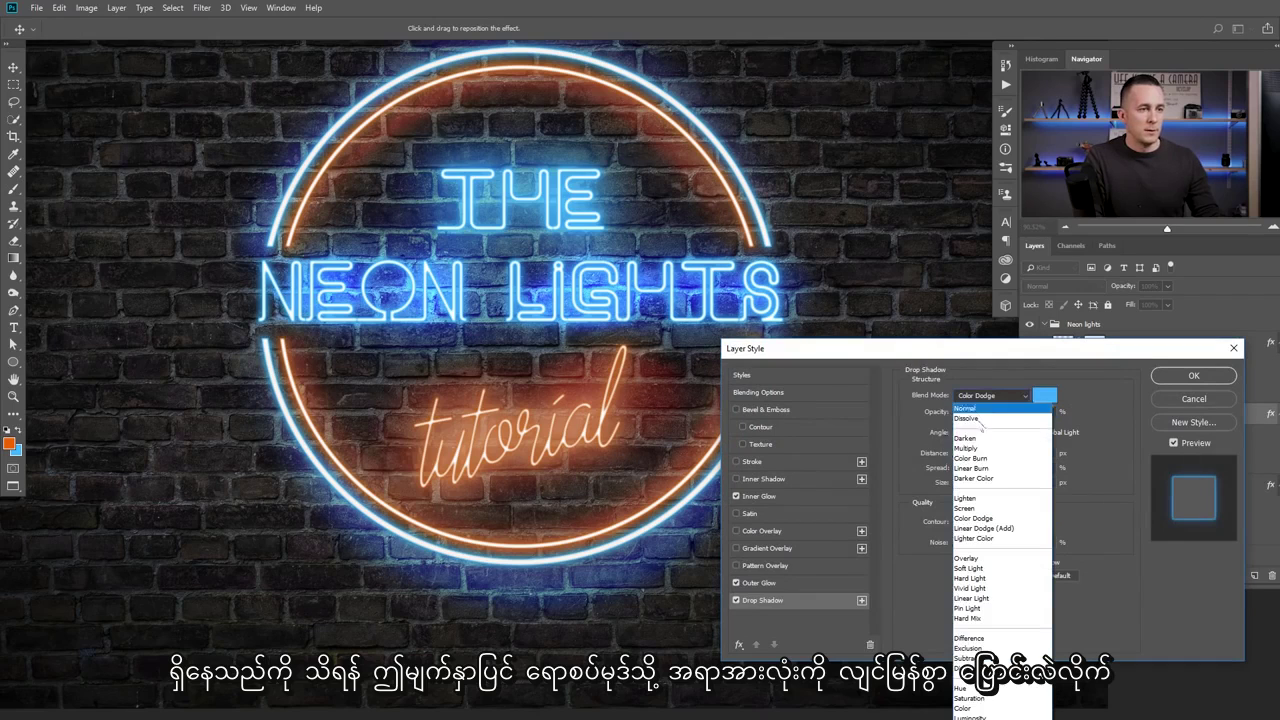
left_click(977, 512)
left_click(1180, 377)
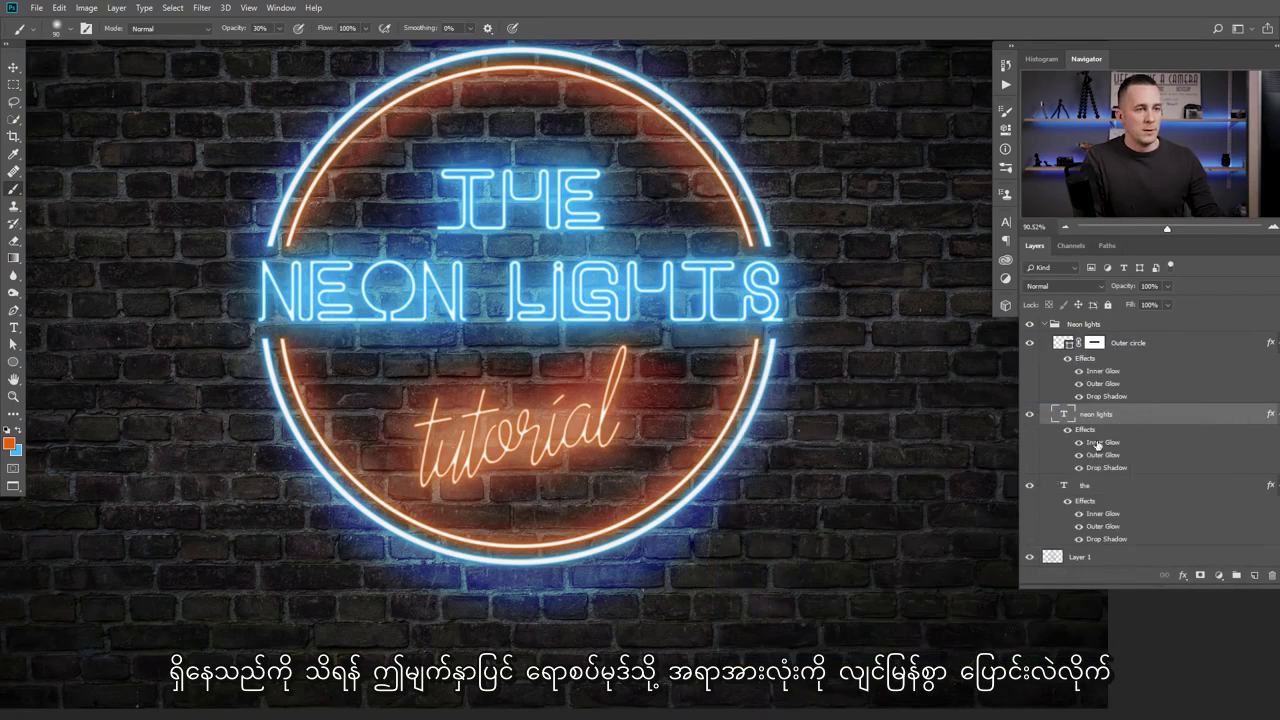
Try the Screen blend mode on the outer circle's drop shadow and compare the effect on the whole sign.
double_click(1104, 396)
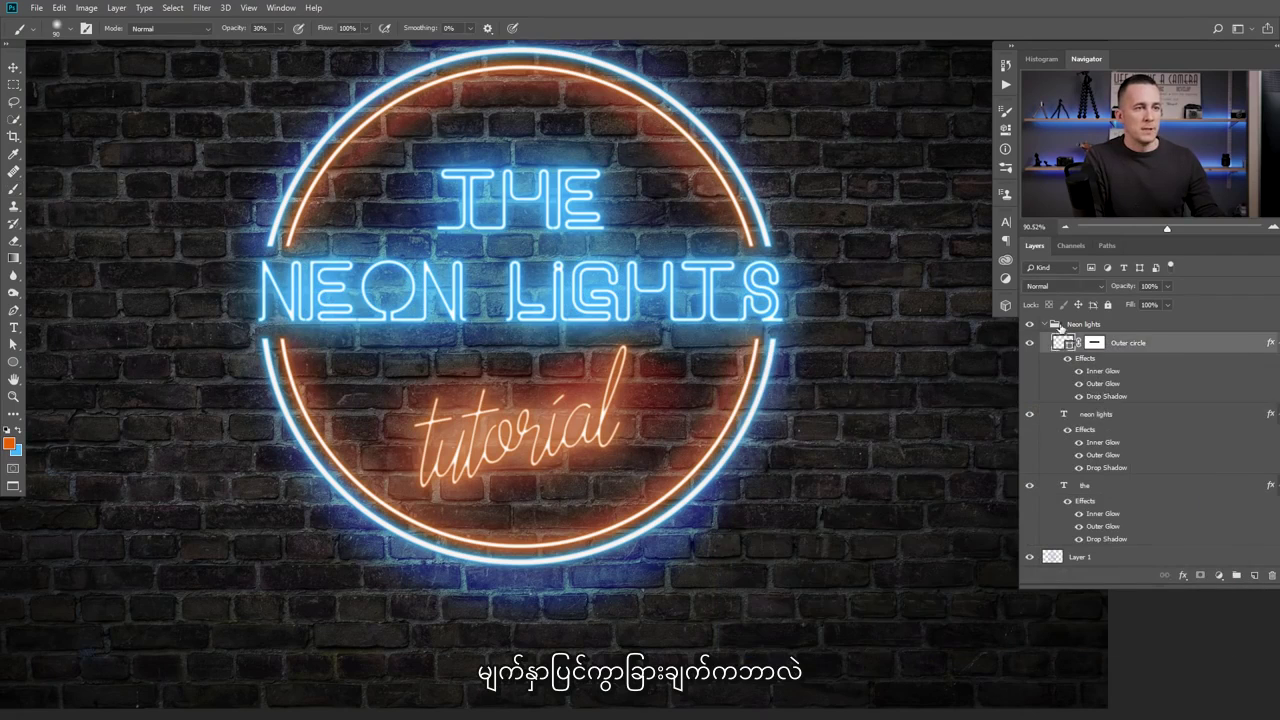
left_click(1008, 396)
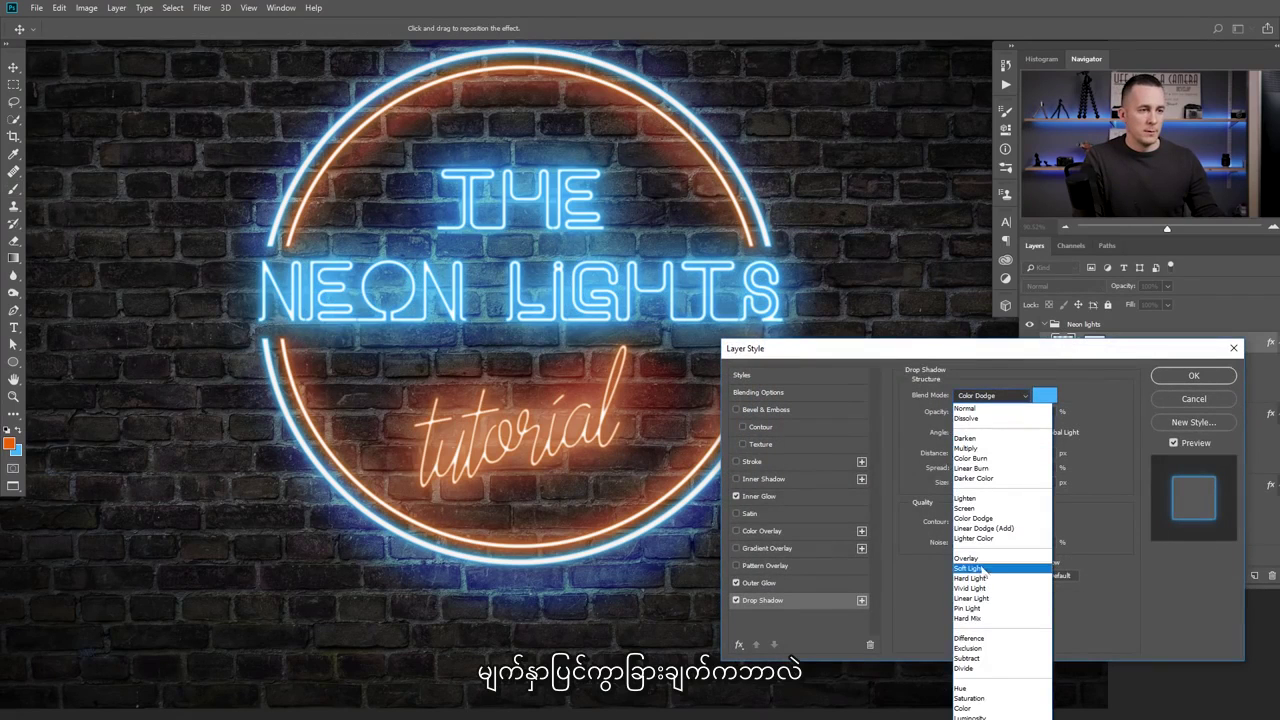
left_click(965, 508)
left_click(1180, 375)
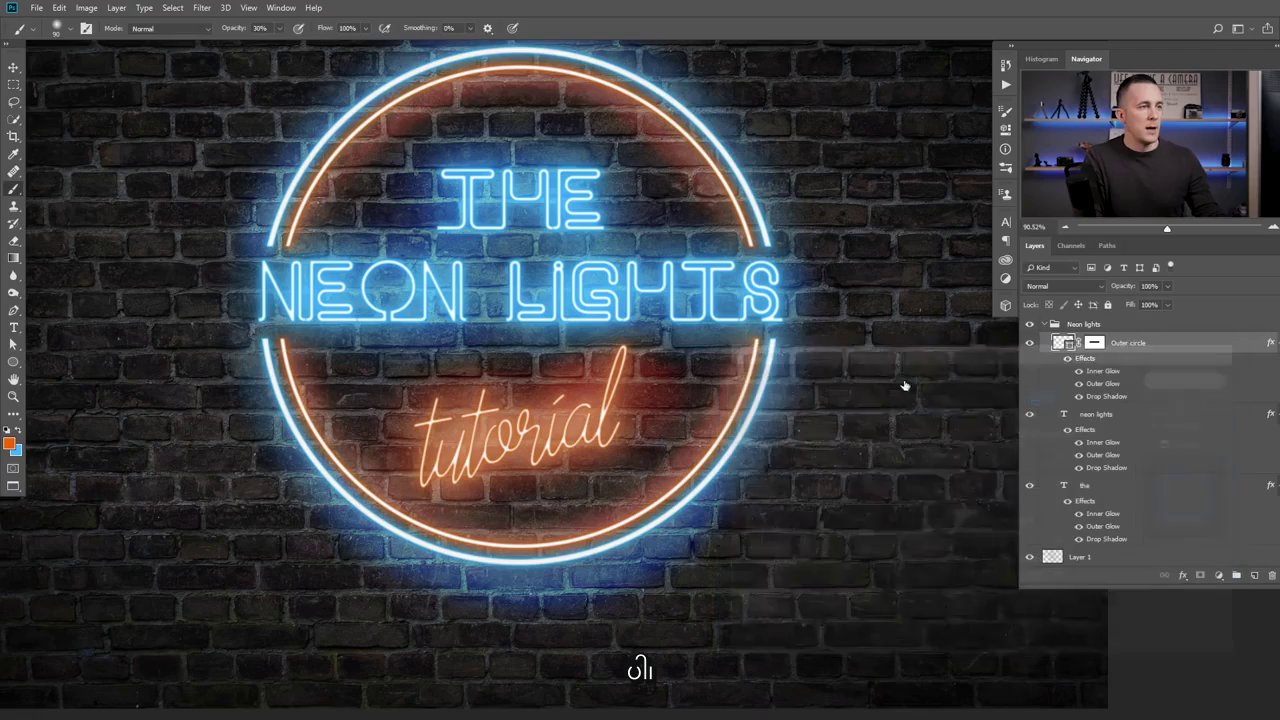
key("ctrl+0")
key("b")
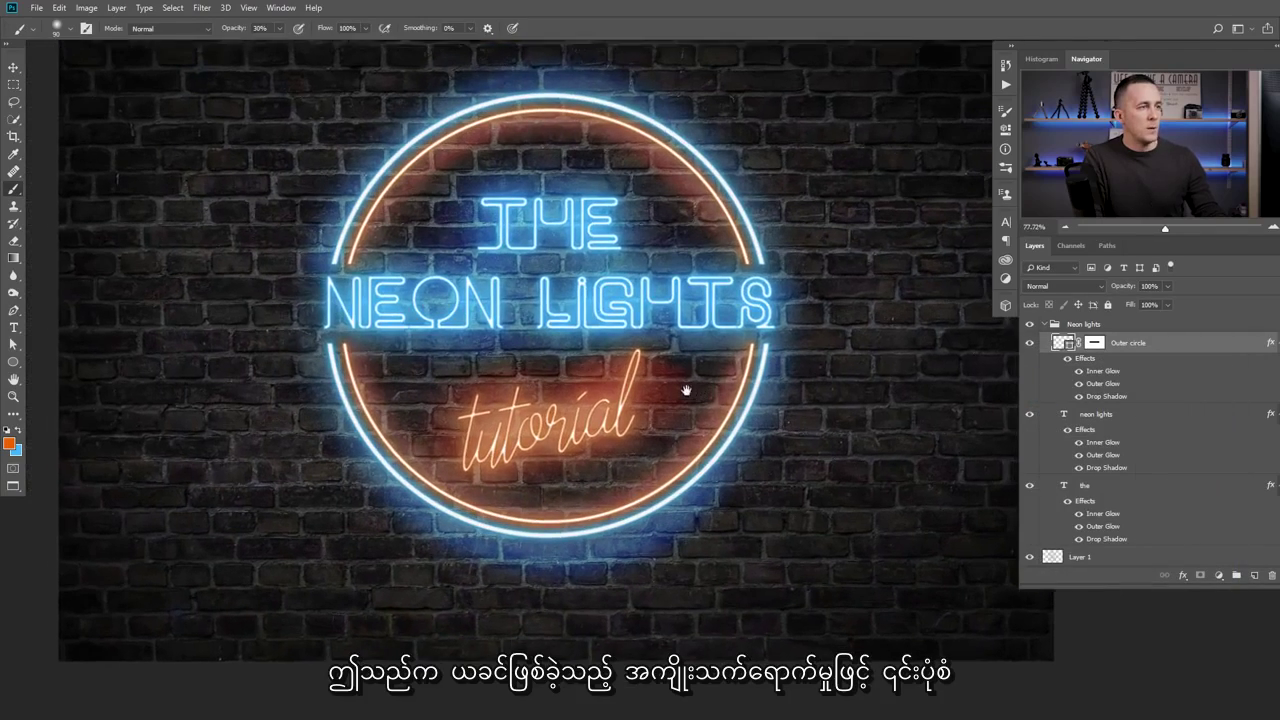
scroll(848, 403, "up", 2, "alt")
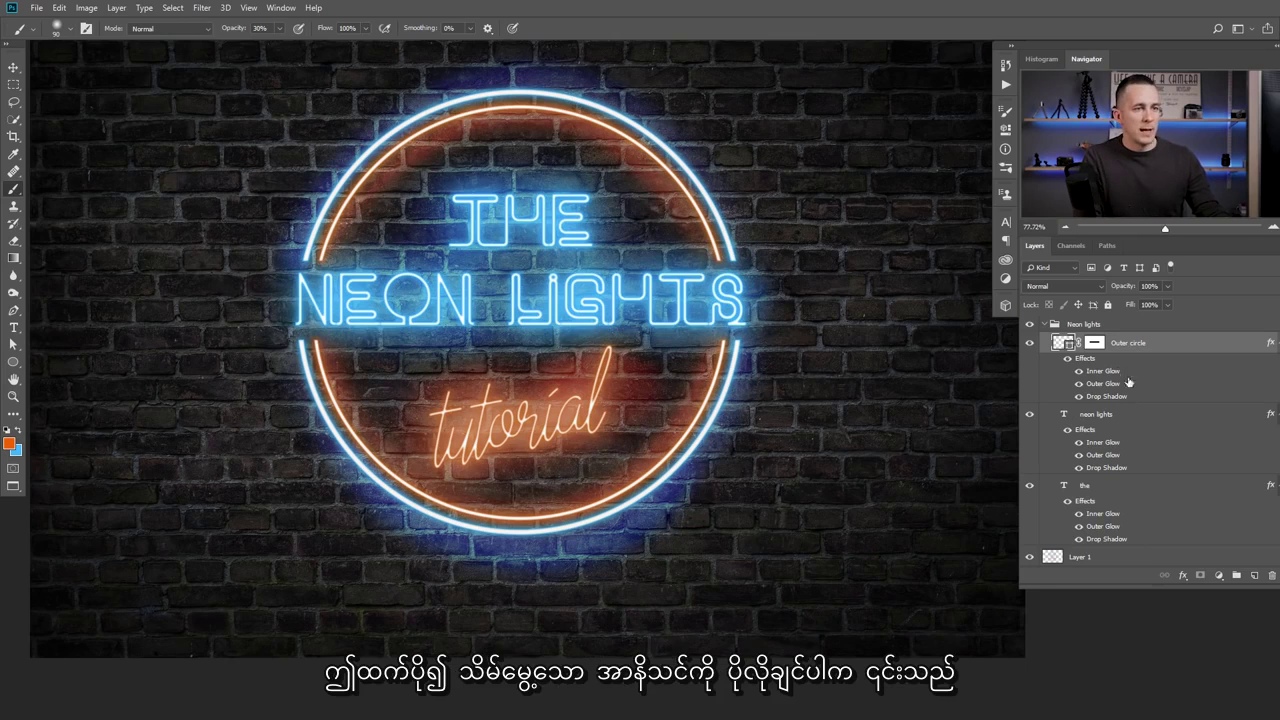
Set the outer circle's drop shadow blend mode to Screen and collapse the Neon lights group.
double_click(1098, 398)
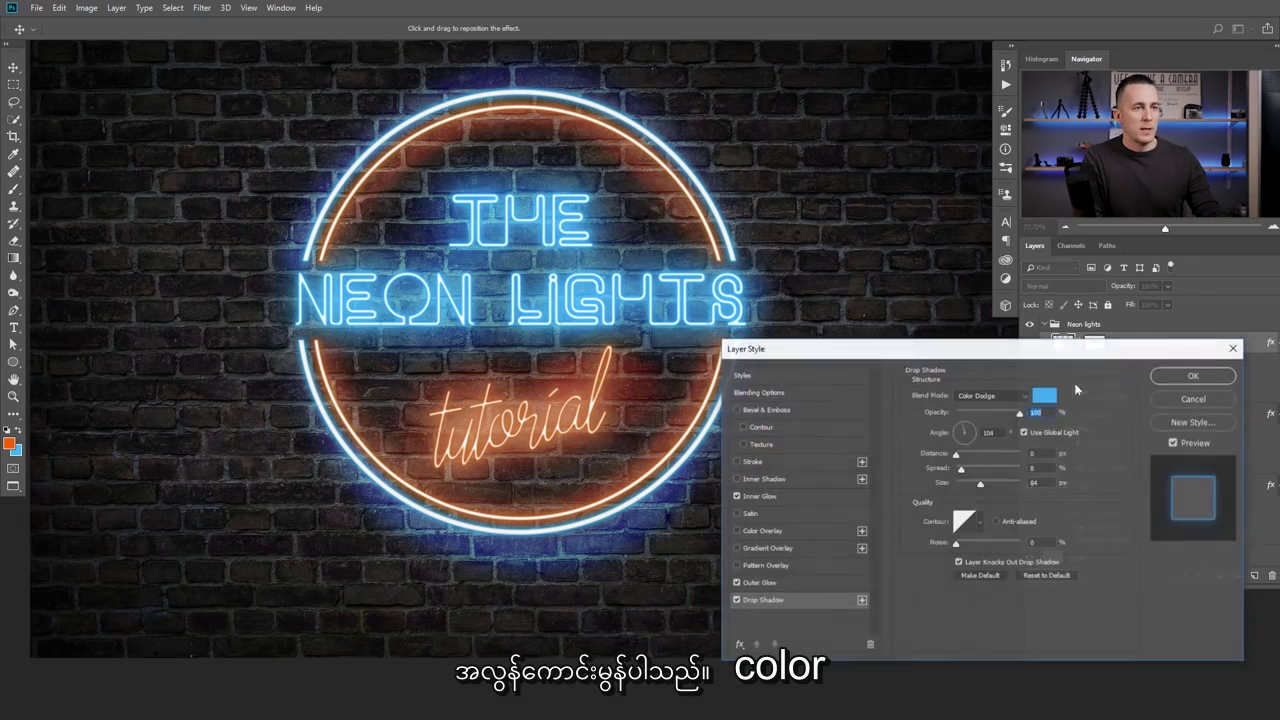
left_click(992, 396)
left_click(966, 508)
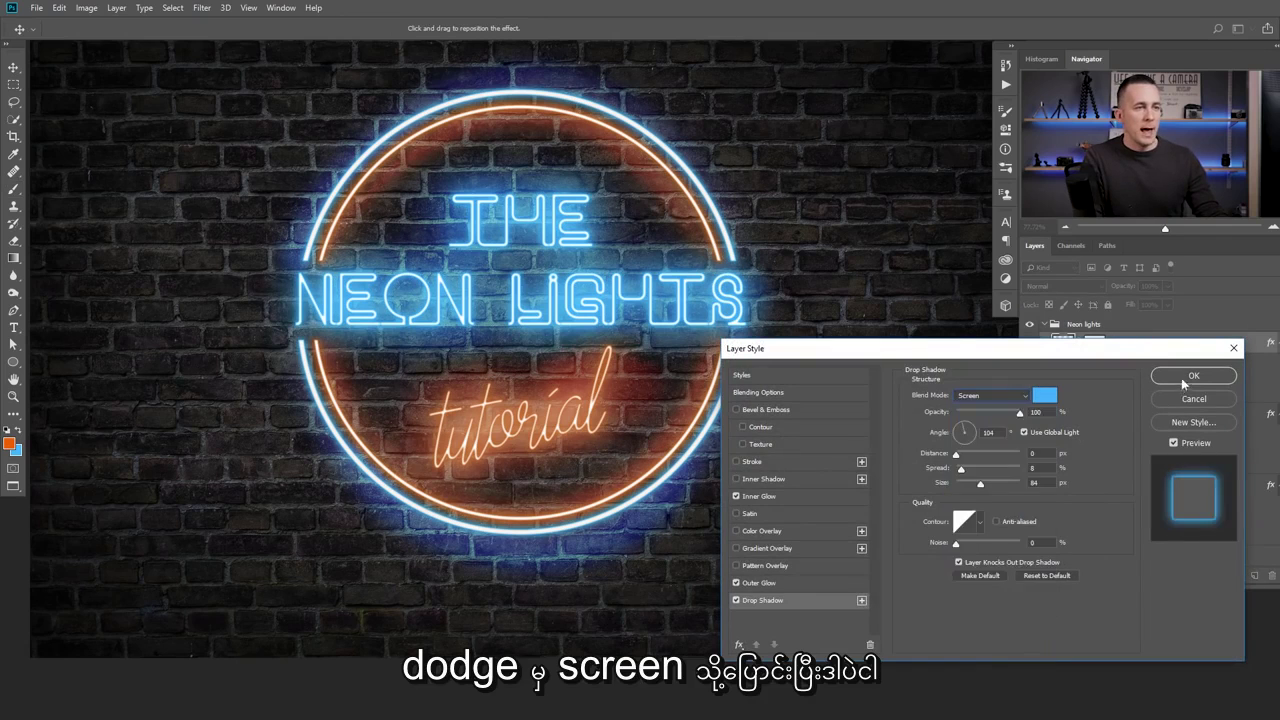
left_click(1193, 375)
left_click(1047, 325)
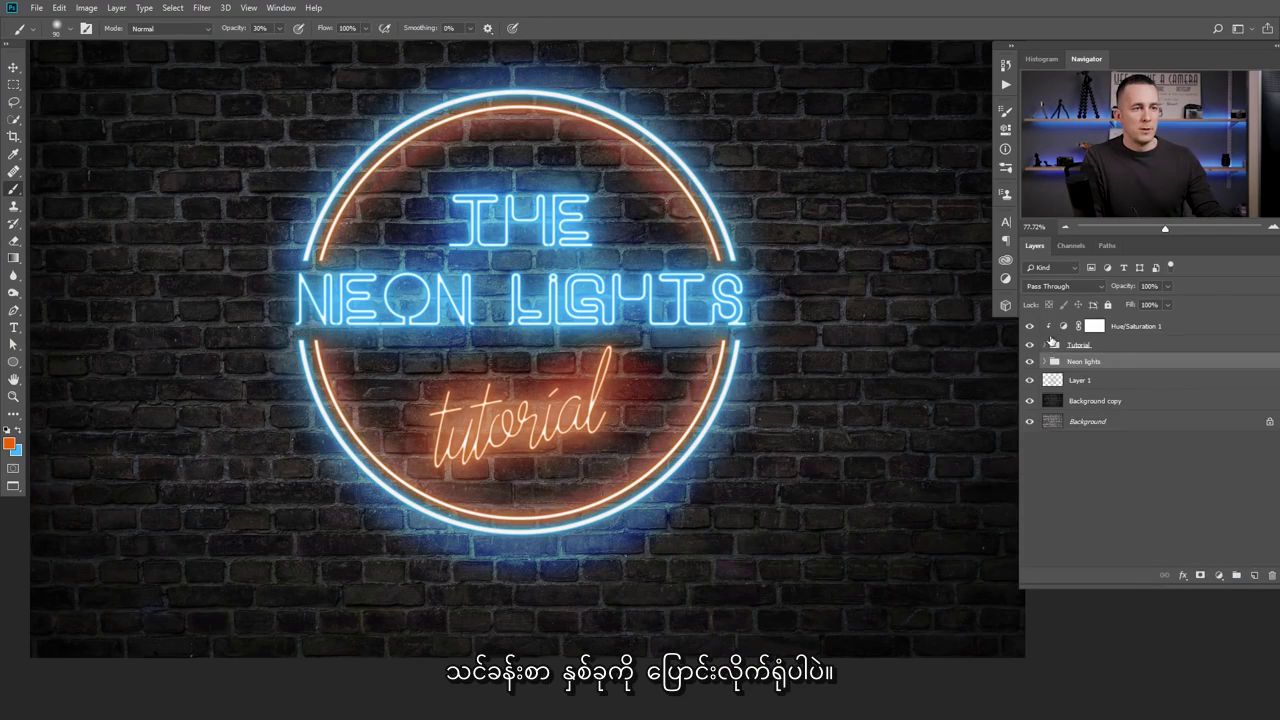
Expand the Tutorial group and set the inner circle's drop shadow blend mode to Screen.
left_click(1044, 345)
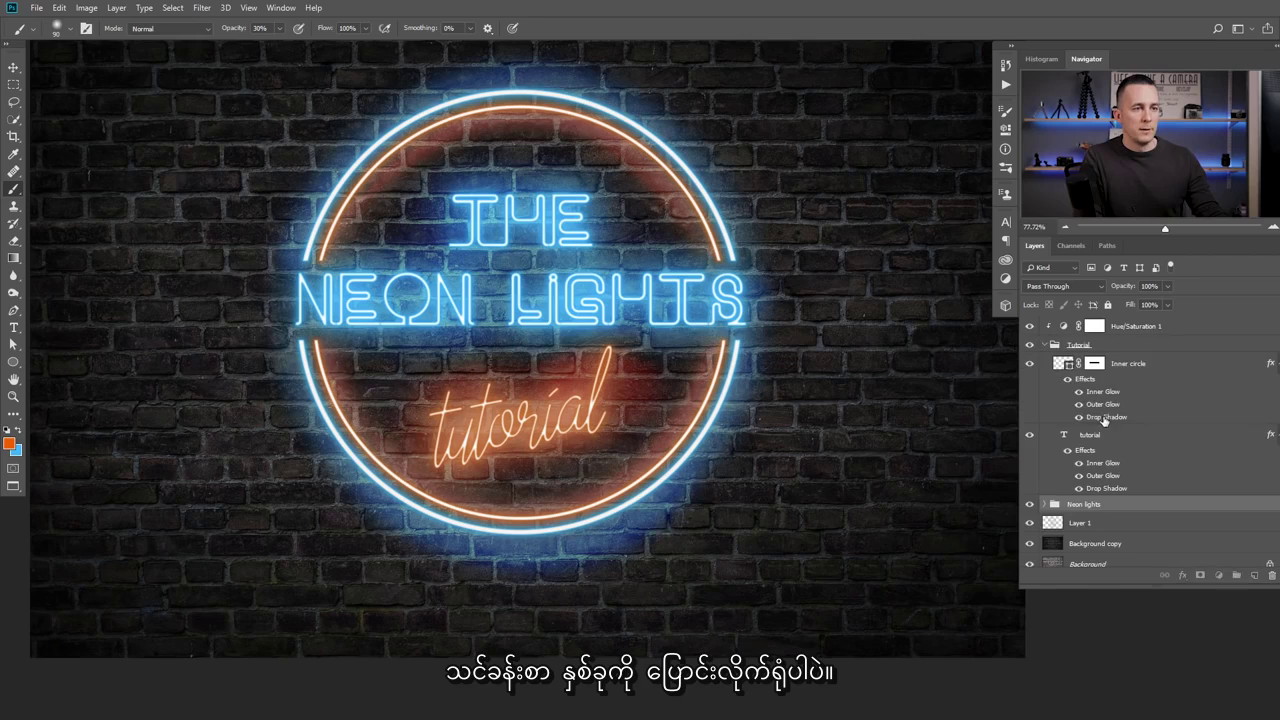
double_click(1104, 417)
left_click(992, 395)
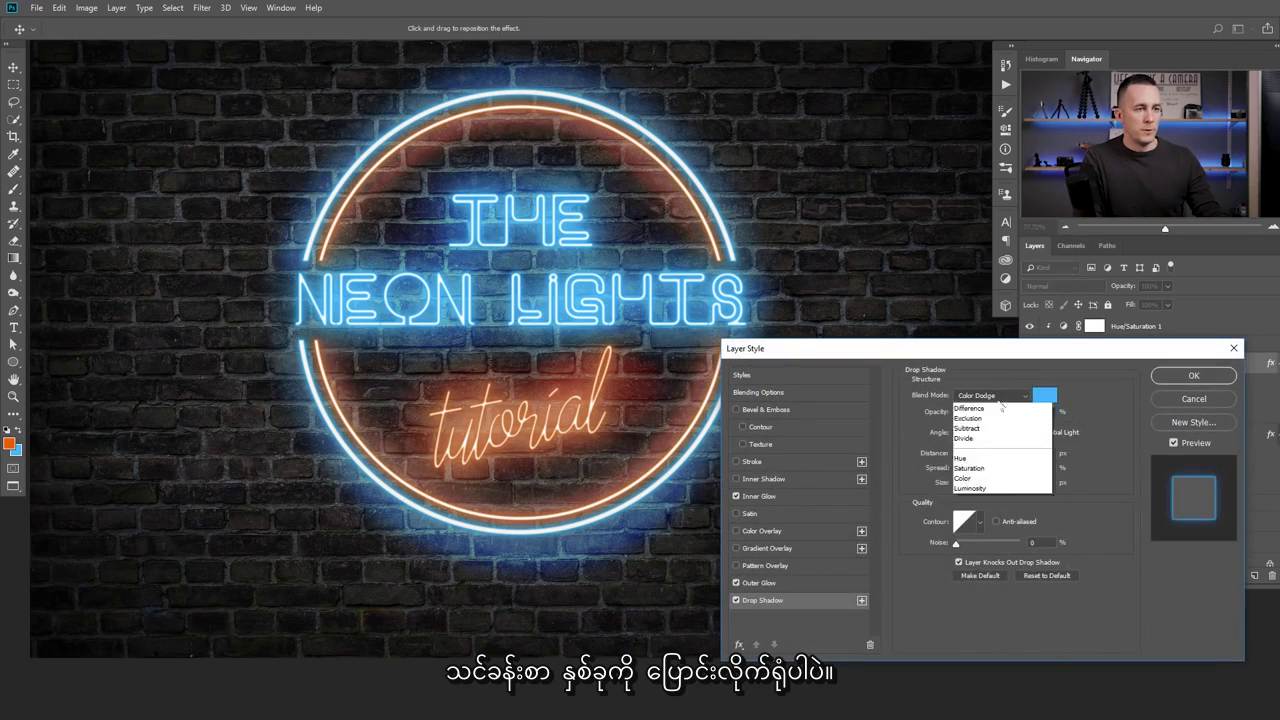
left_click(985, 509)
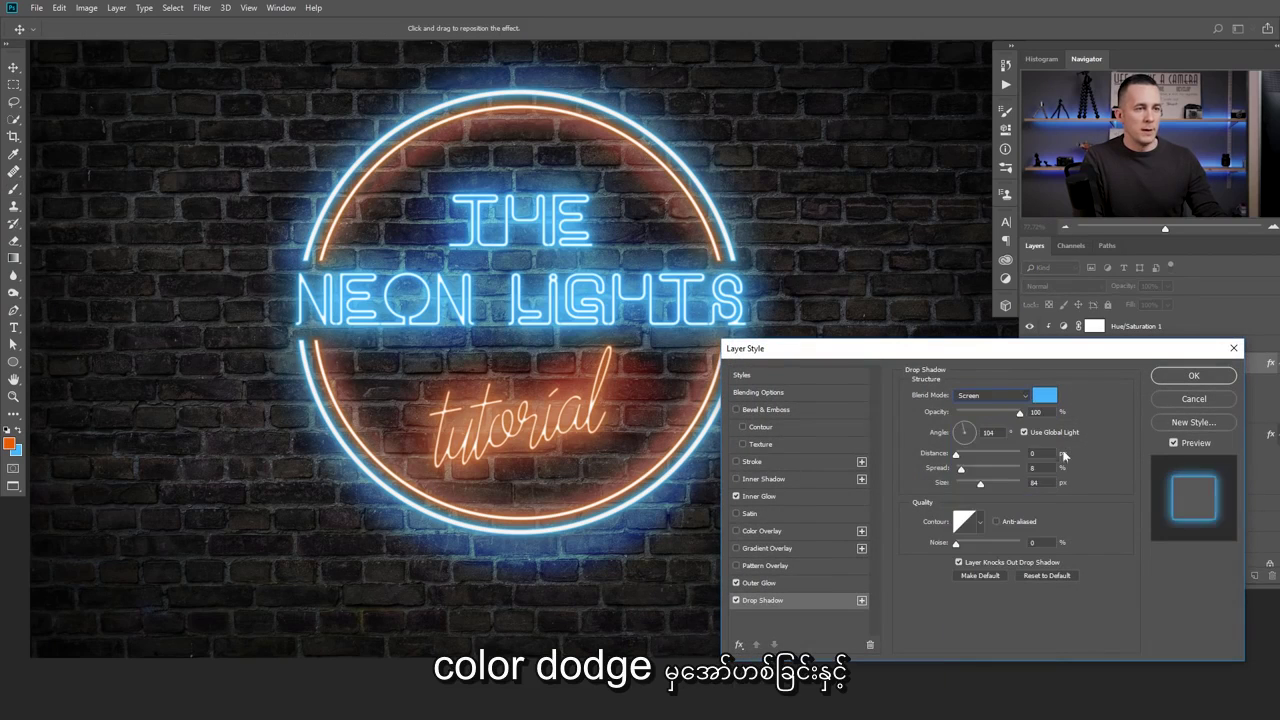
left_click(1176, 376)
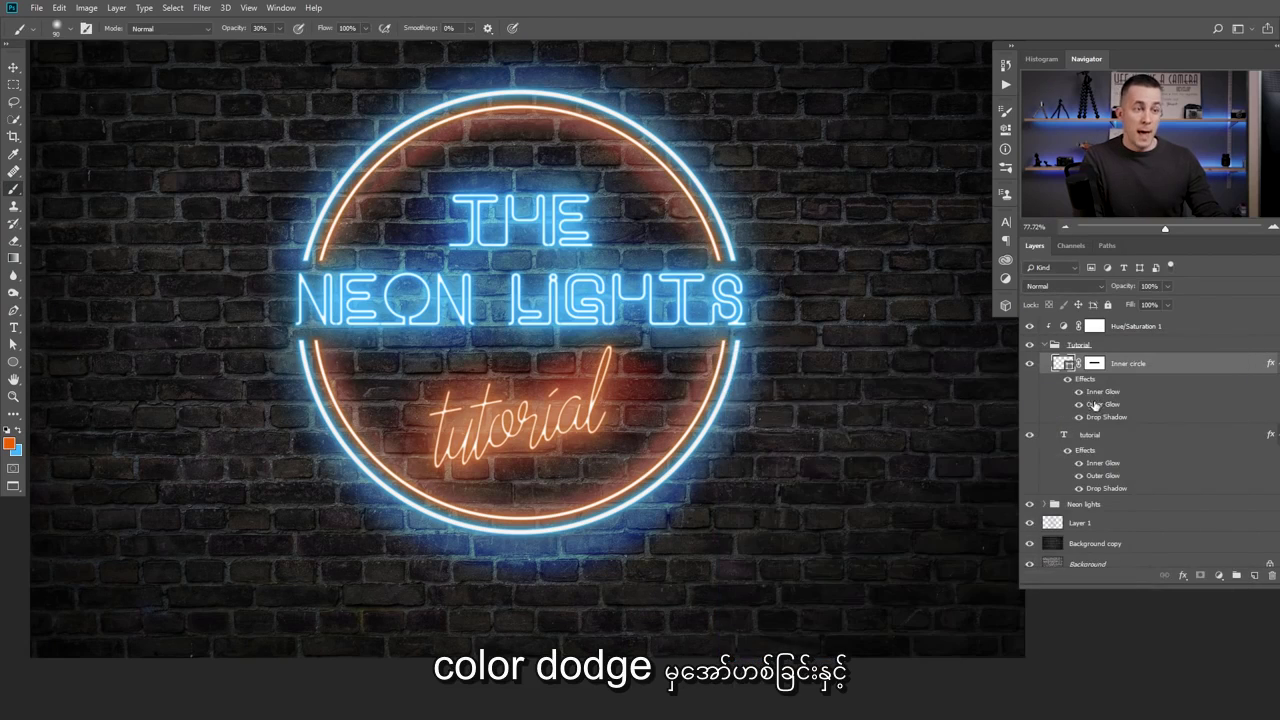
Set the blend mode of the "tutorial" text's drop shadow to Screen.
double_click(1104, 488)
left_click(985, 396)
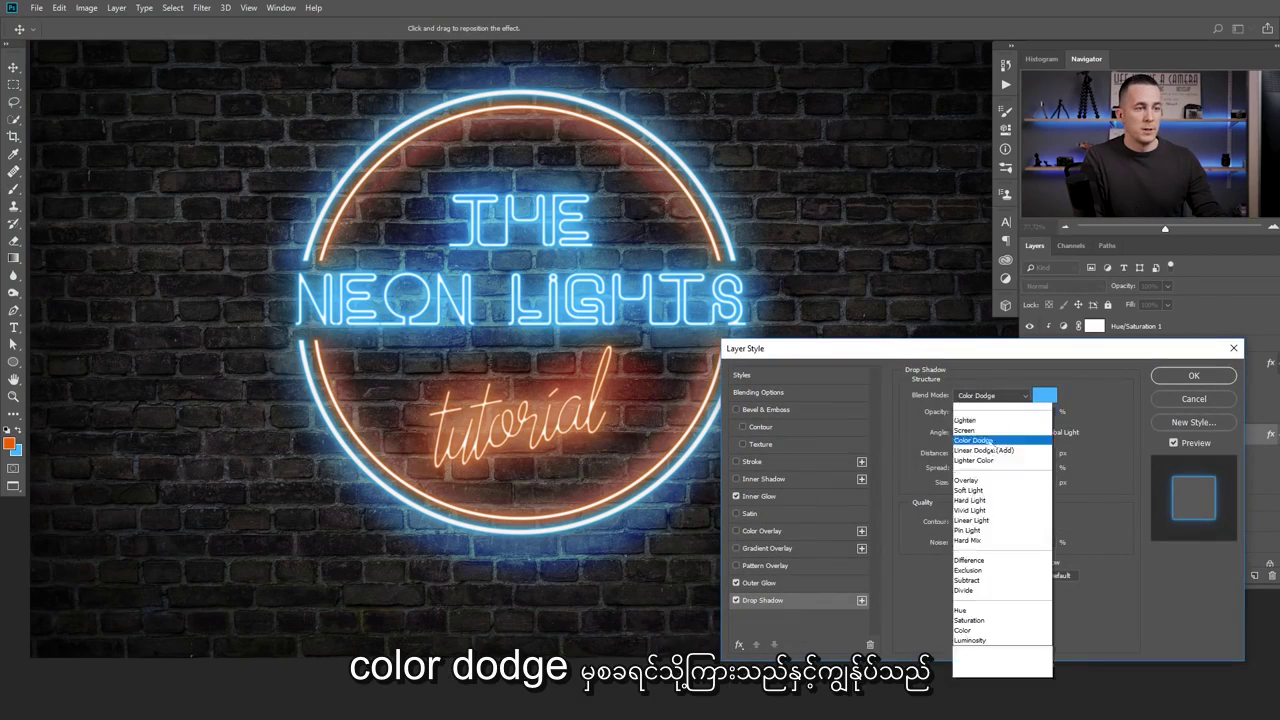
left_click(970, 500)
left_click(1193, 375)
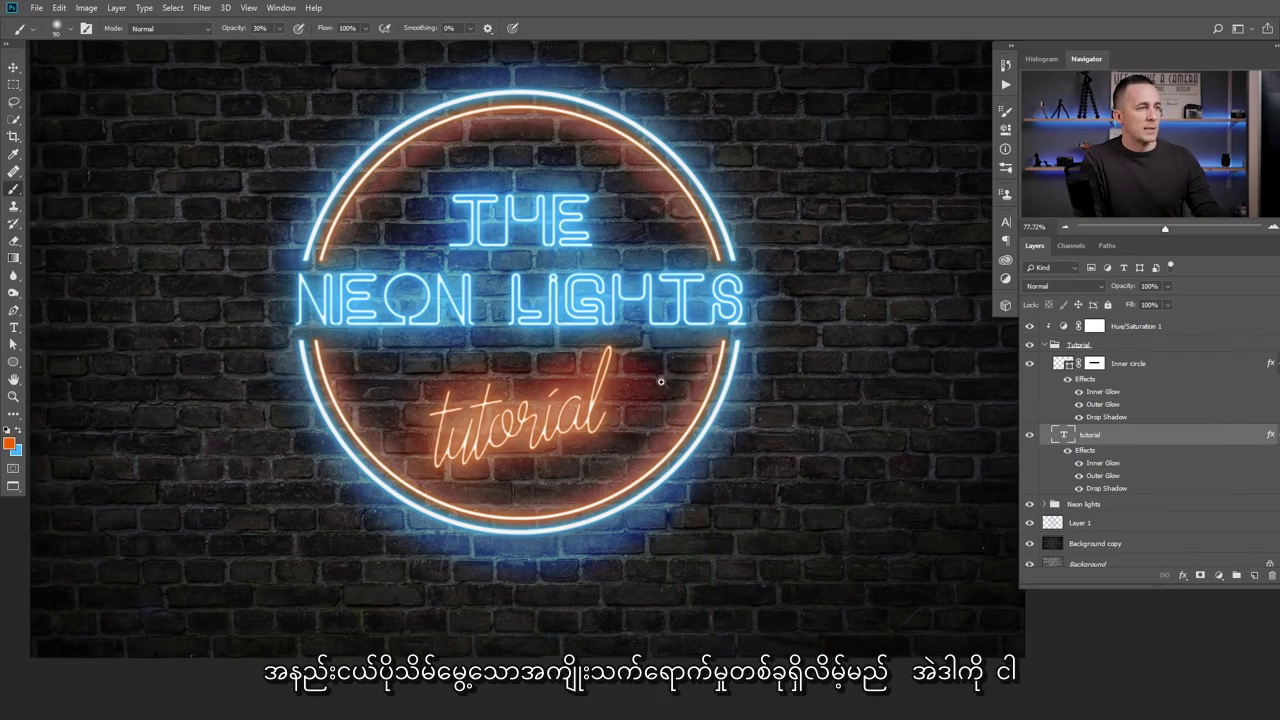
scroll(660, 381, "up", 1)
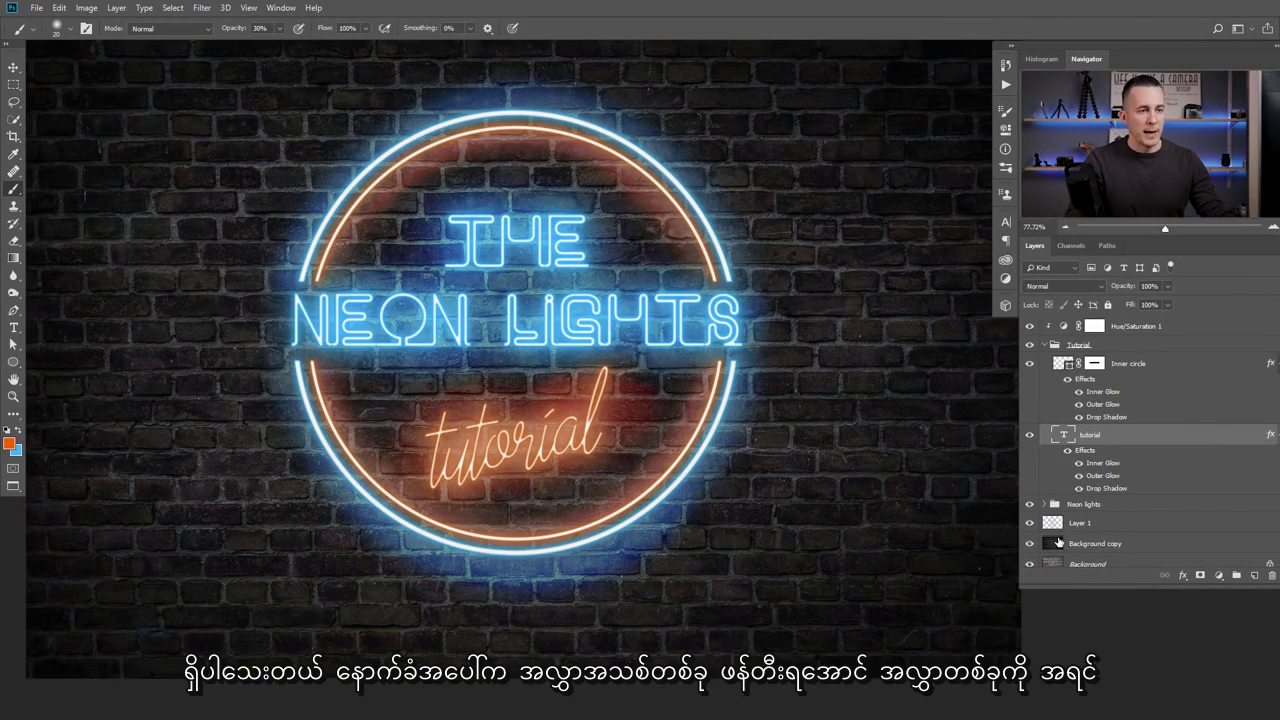
Add a new layer directly above the Background copy and rename the painted light layer, Layer 1, as Glow.
left_click(1090, 543)
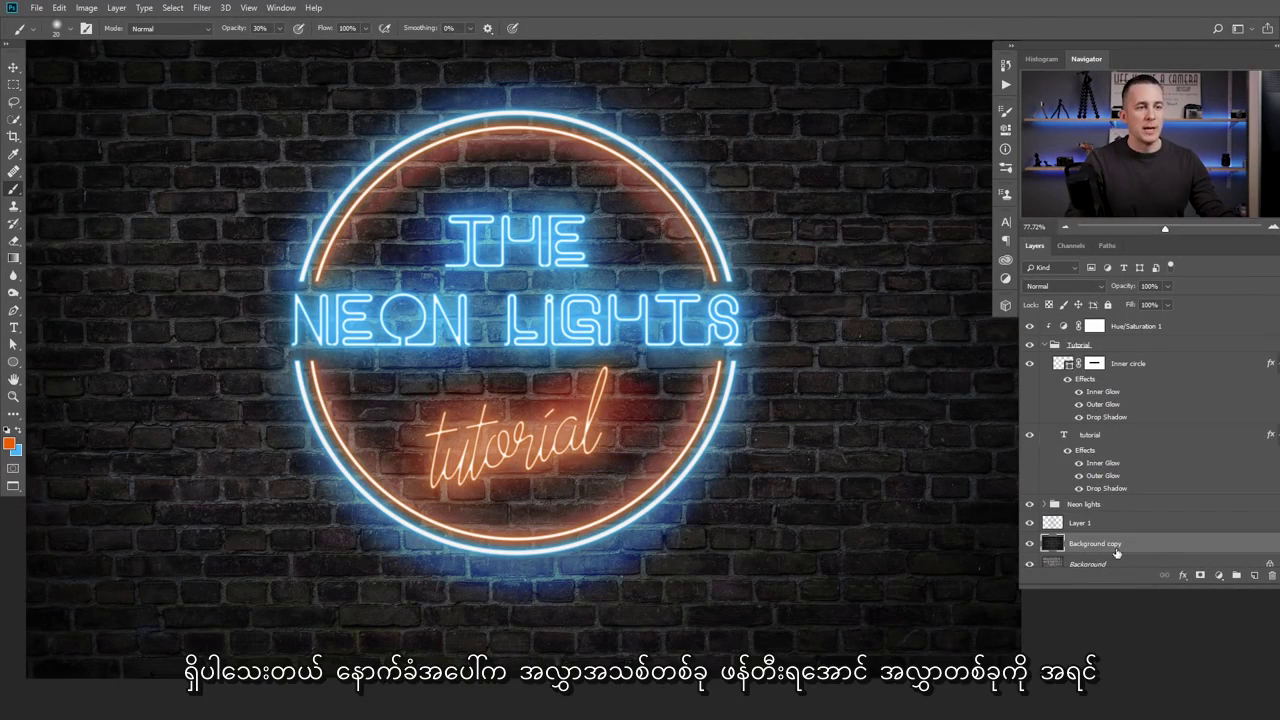
left_click(1256, 577)
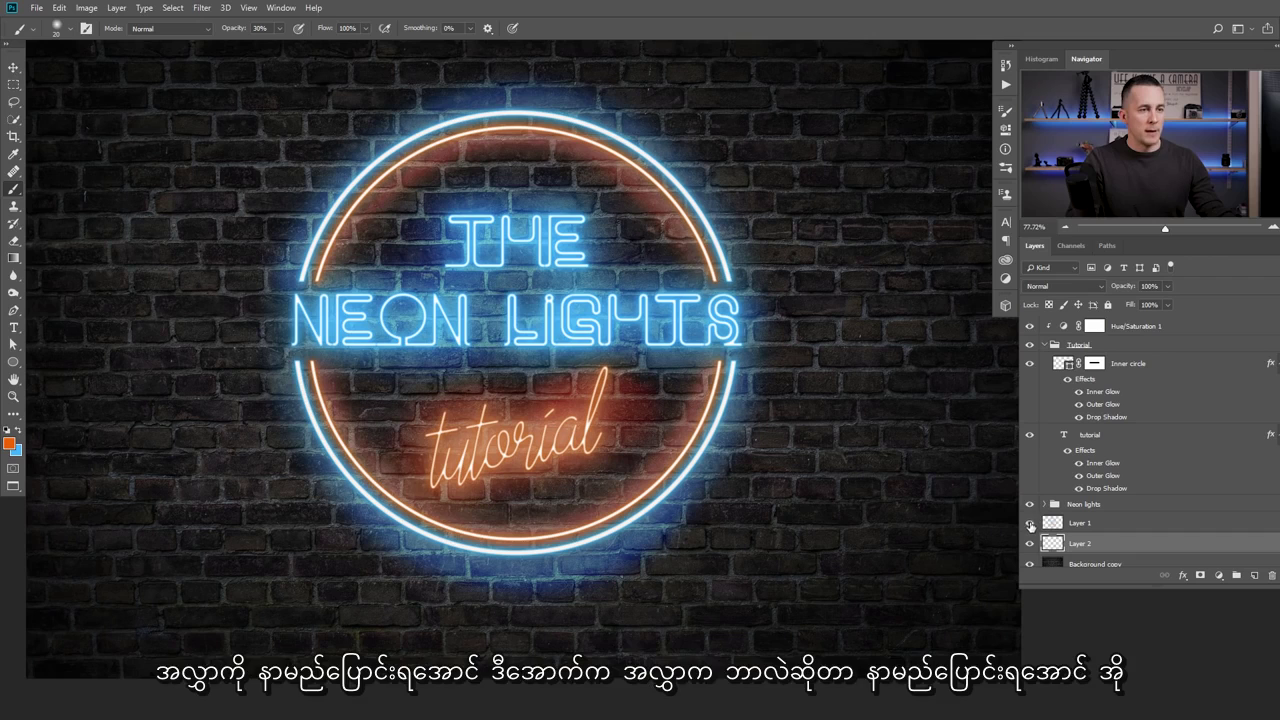
left_click(1030, 524)
double_click(1077, 524)
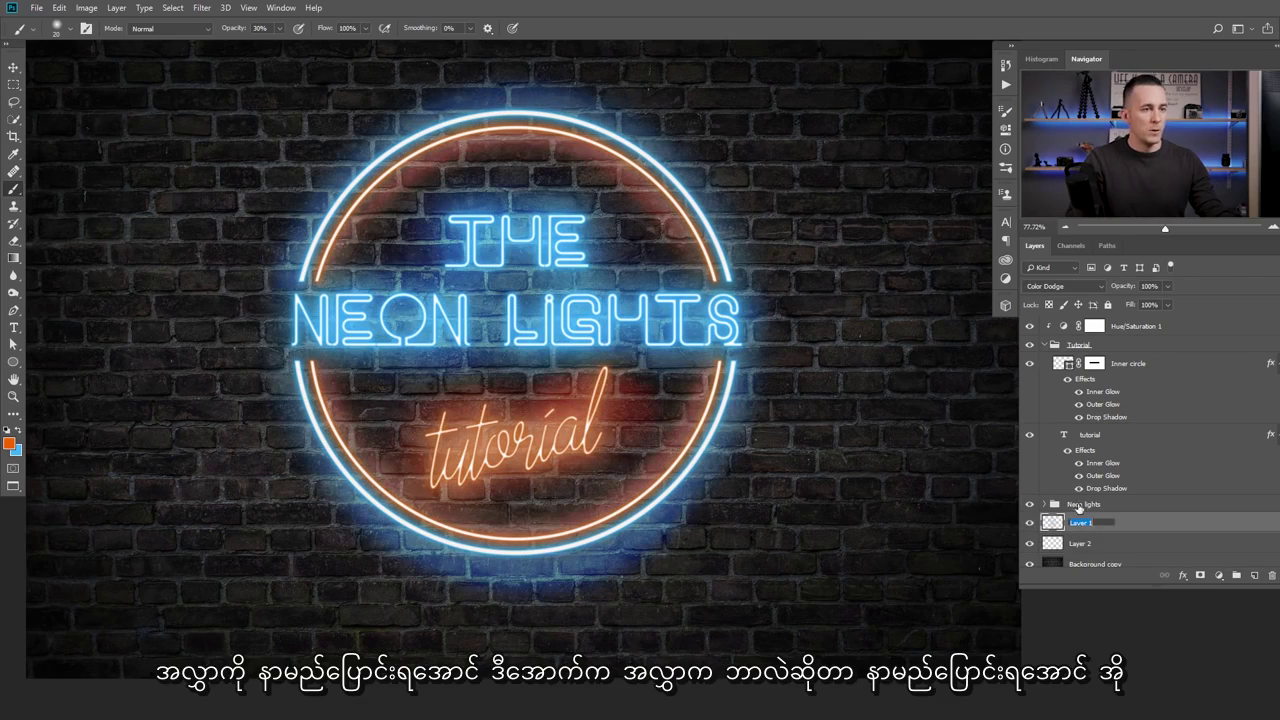
type("Glow")
key("Return")
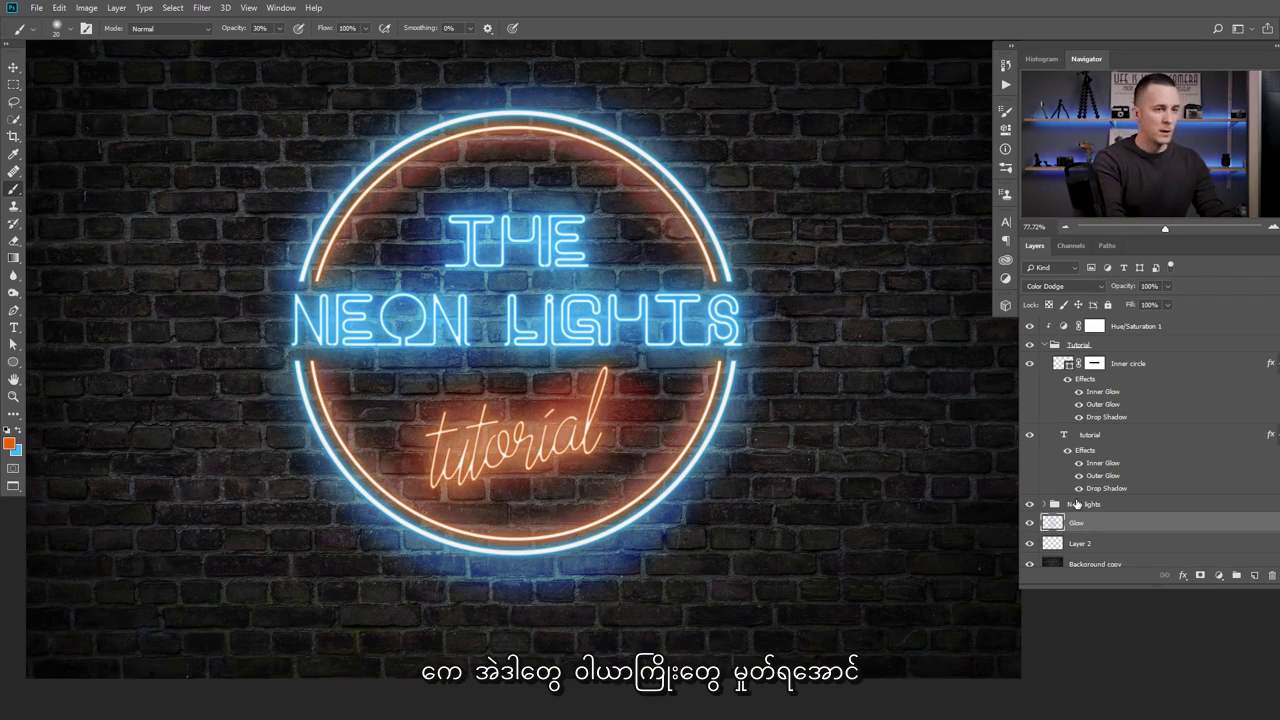
Rename the new empty layer above the Background copy as Wires and activate the Pen tool.
double_click(1084, 544)
type("W")
key("Return")
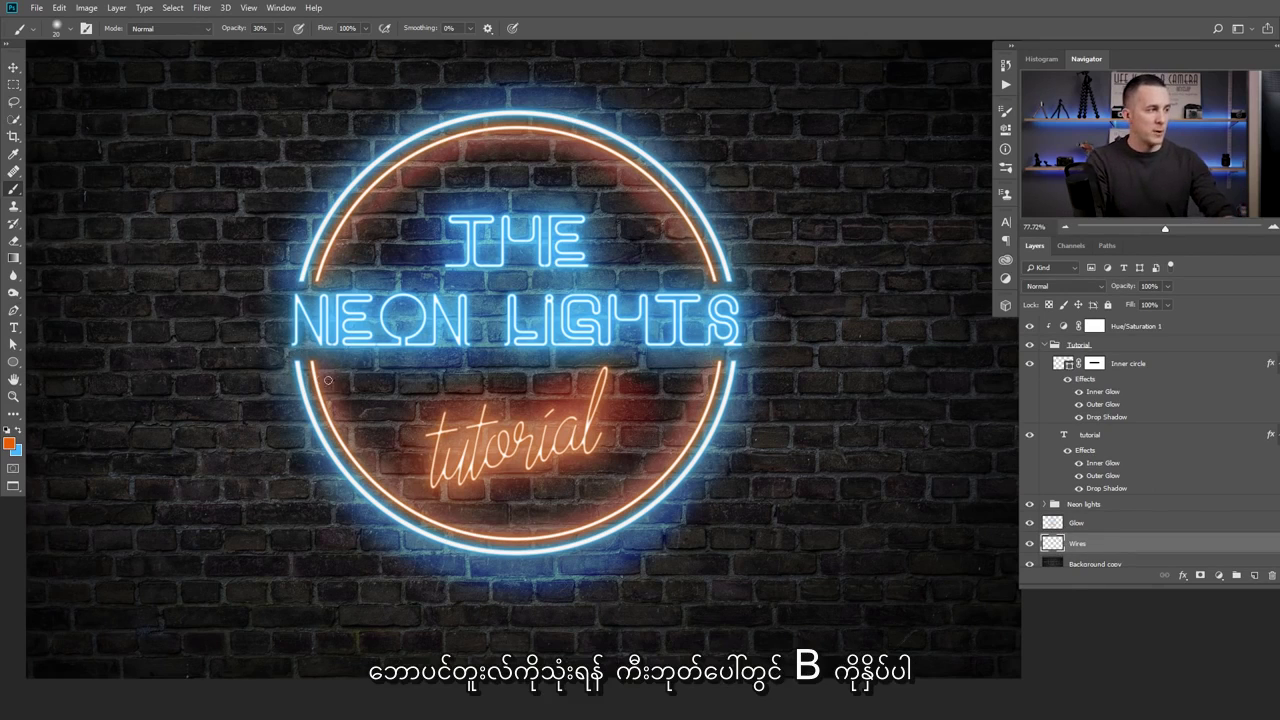
left_click(14, 310)
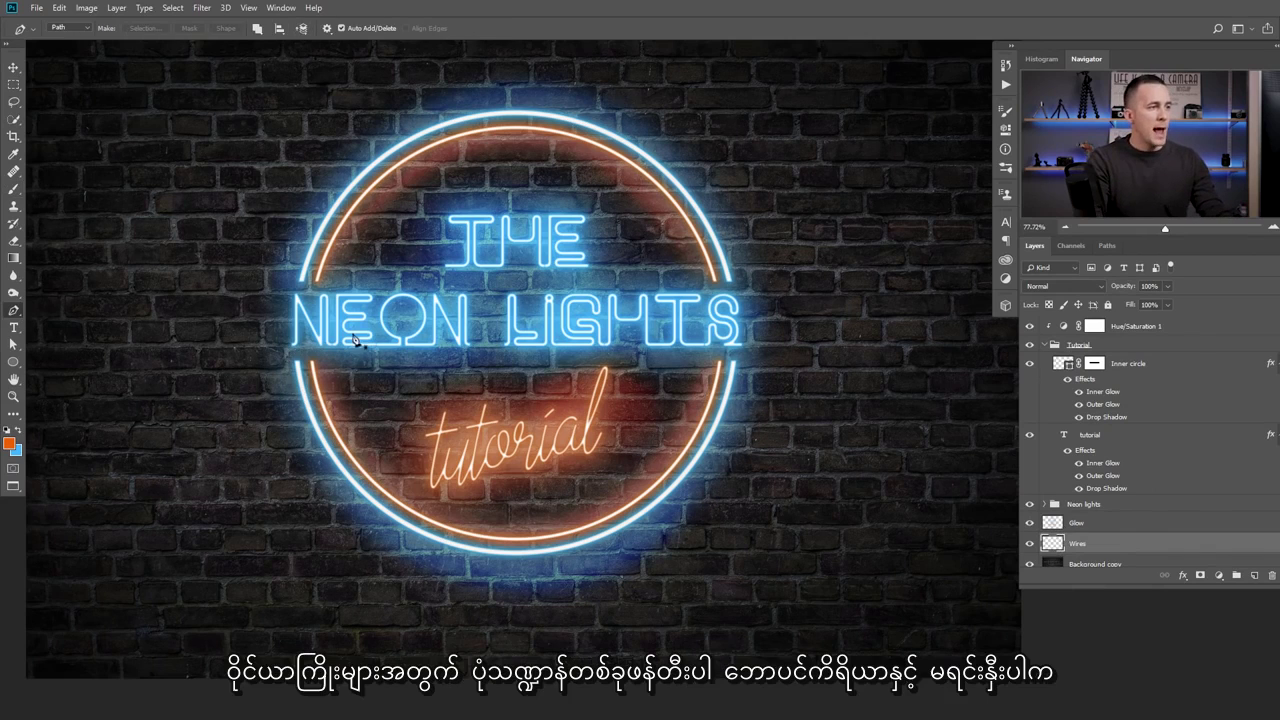
Draw a gently curving open path from the wall's left edge behind the "NEON LIGHTS" text to its far end.
left_click_drag(134, 267, 296, 315)
left_click(37, 261)
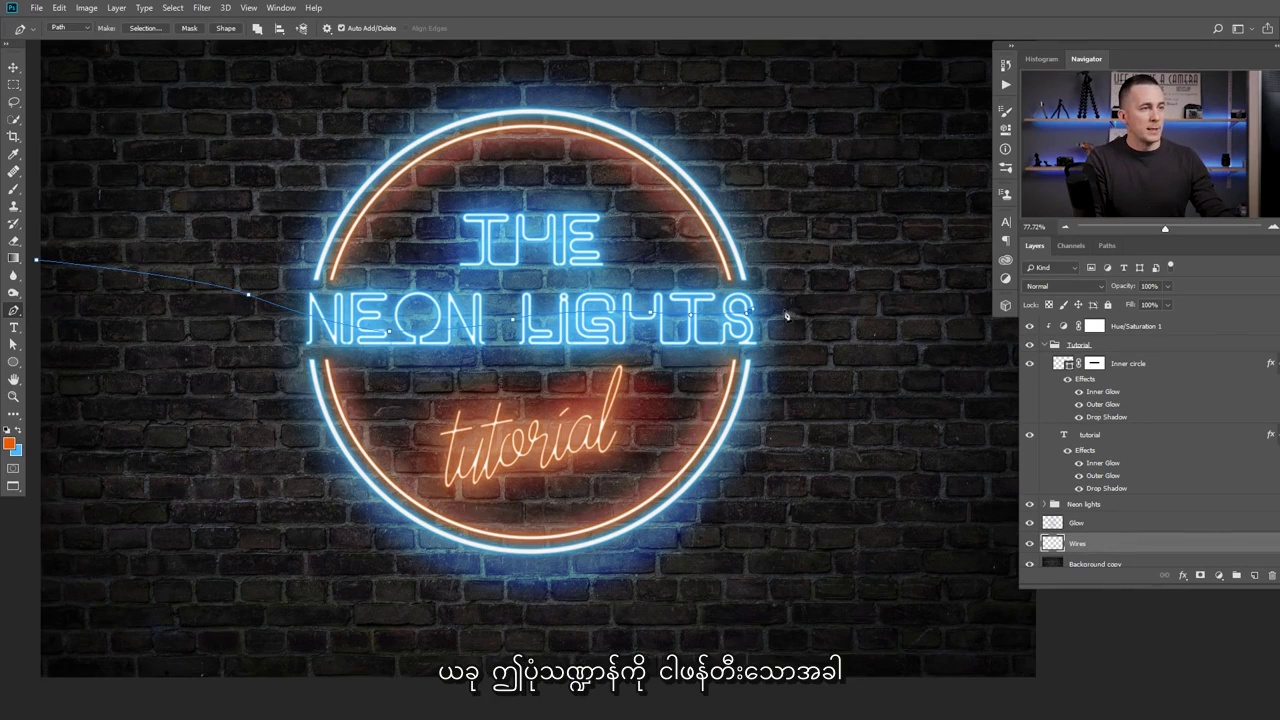
Set up a thin round brush with 100% hardness, 100% opacity and black as the foreground colour.
left_click(13, 190)
right_click(394, 315)
left_click_drag(510, 383, 523, 384)
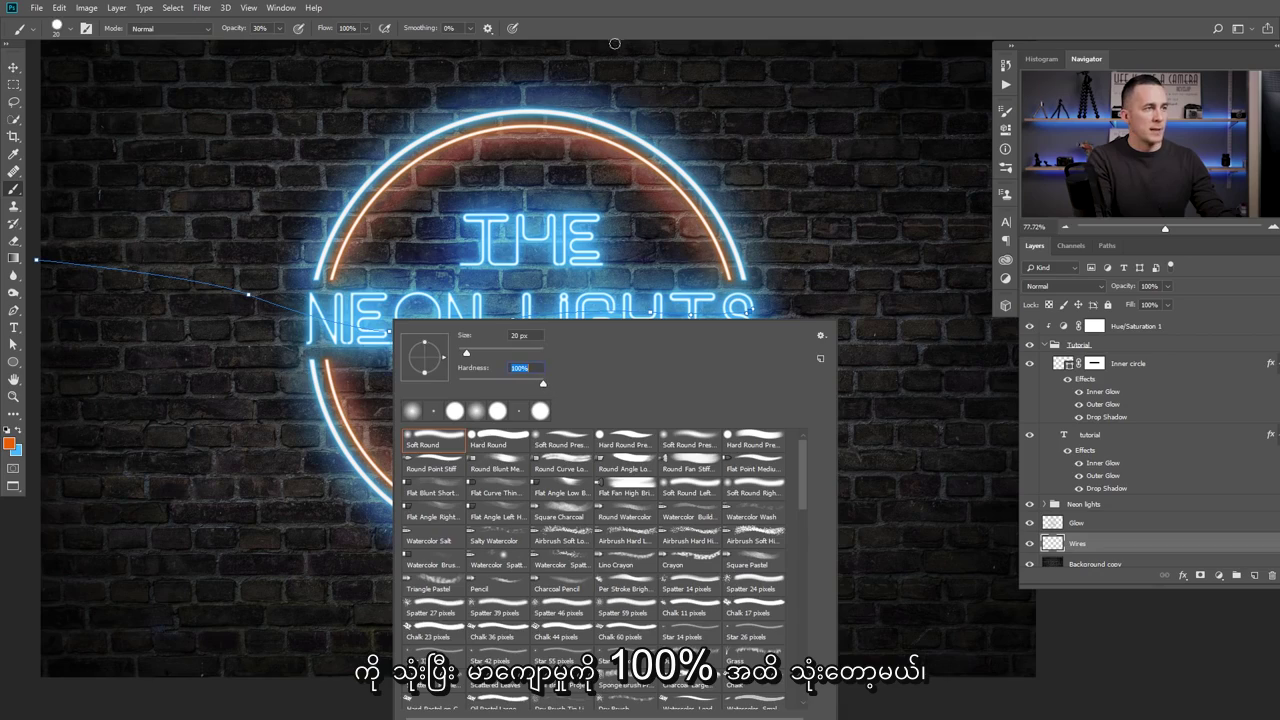
key("Return")
scroll(340, 330, "up", 5)
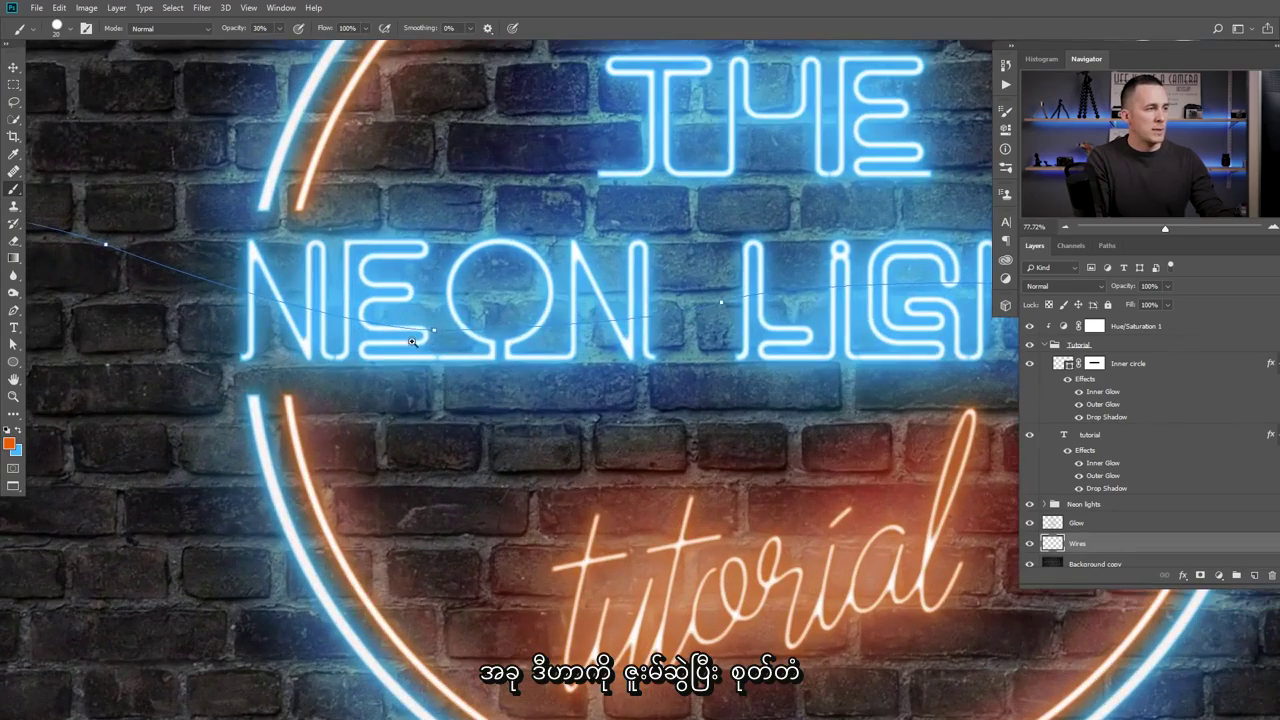
key("bracketleft")
key("bracketleft")
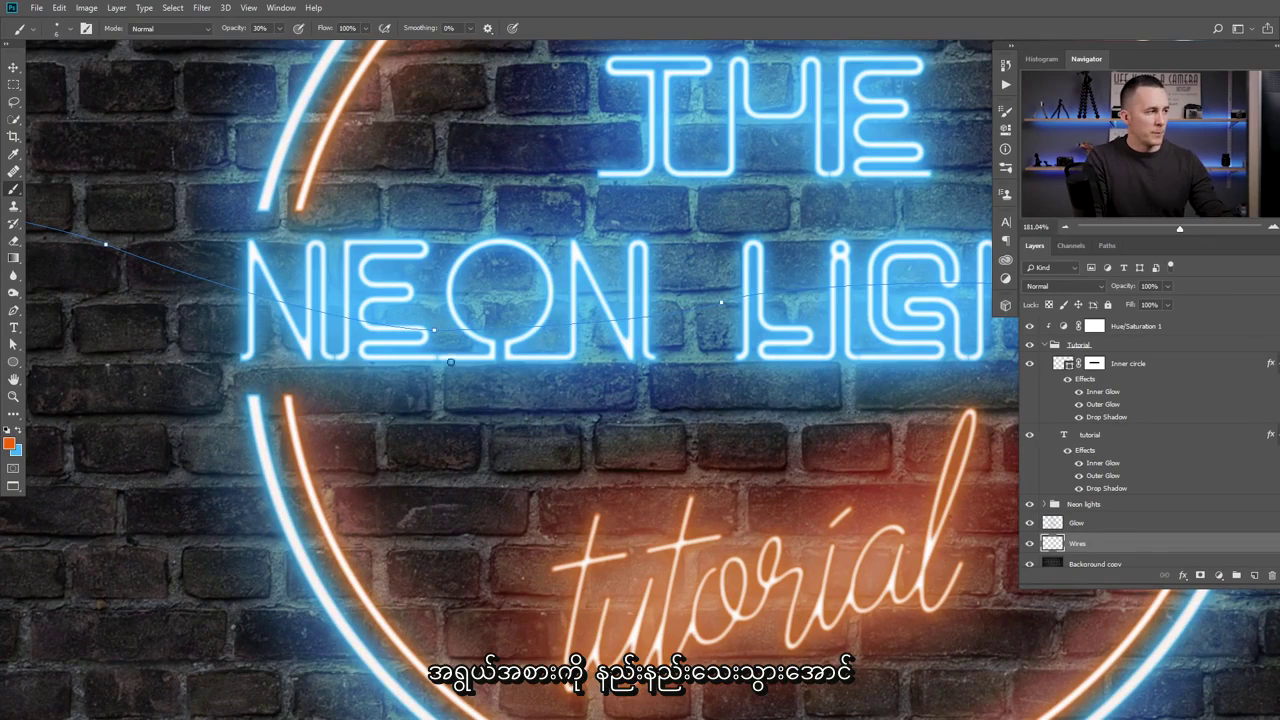
key("d")
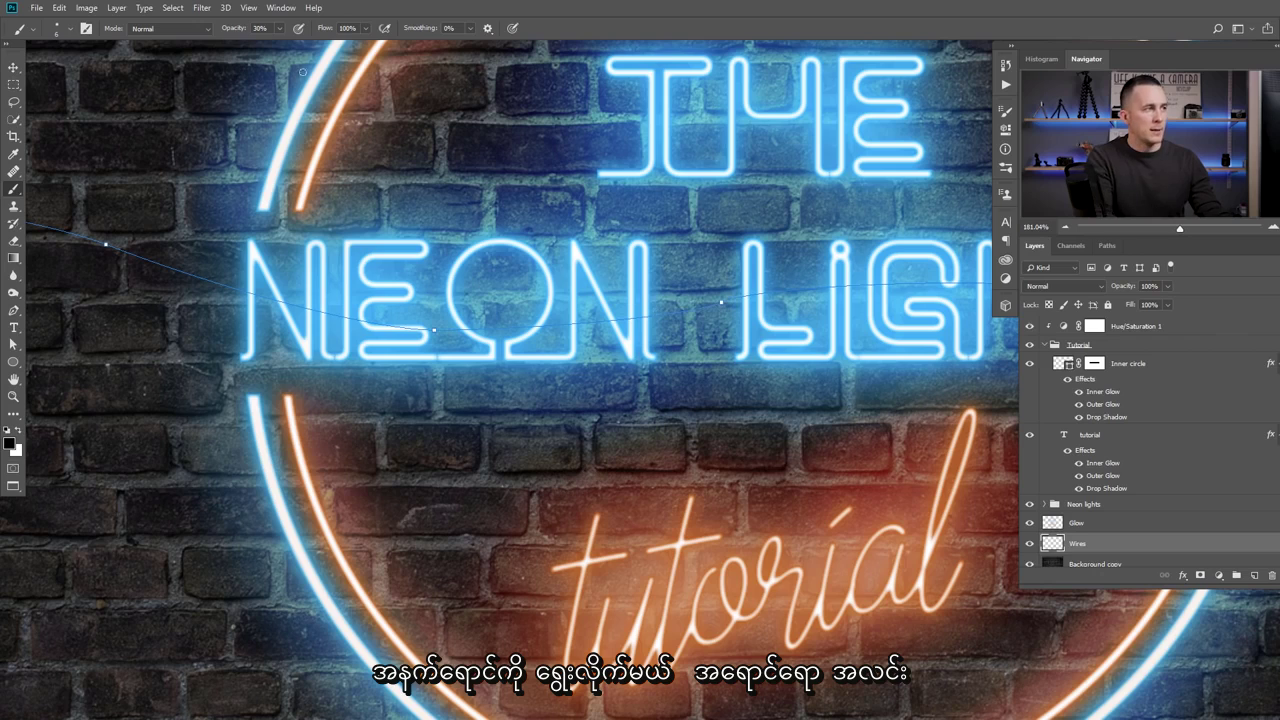
key("0")
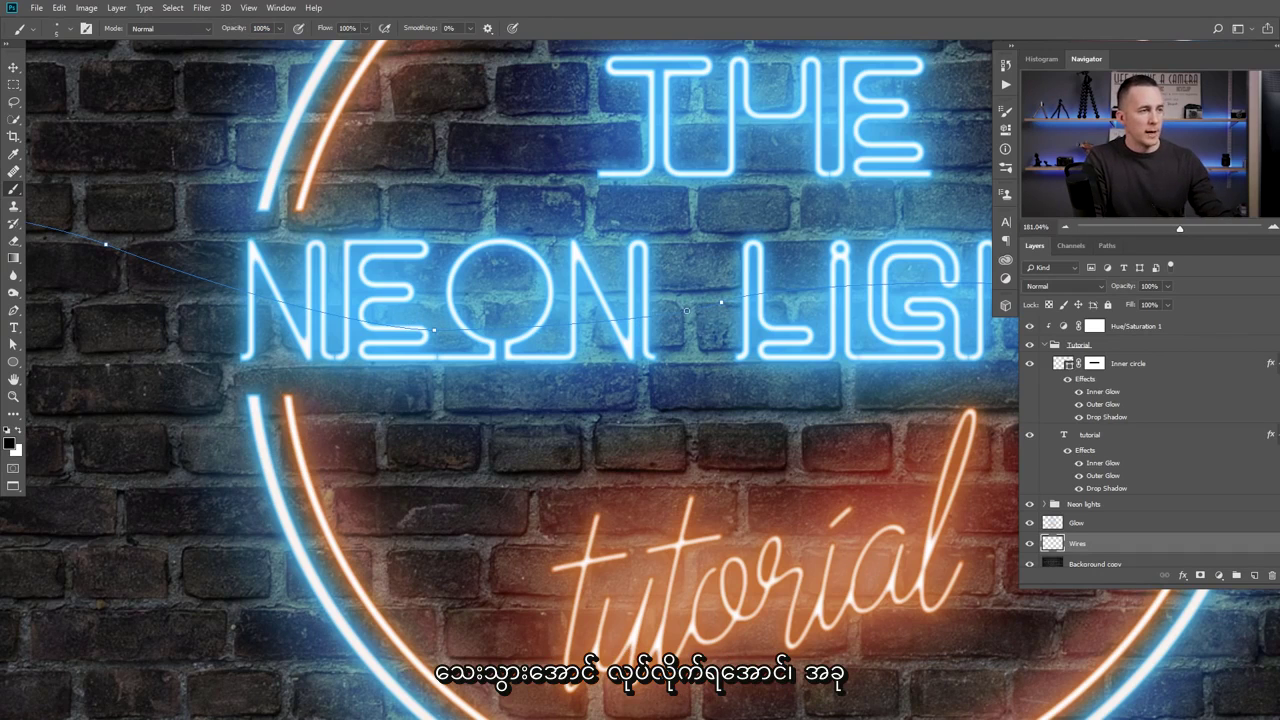
Stroke the wire path with the Brush on the Wires layer and delete the path.
scroll(682, 316, "down", 5)
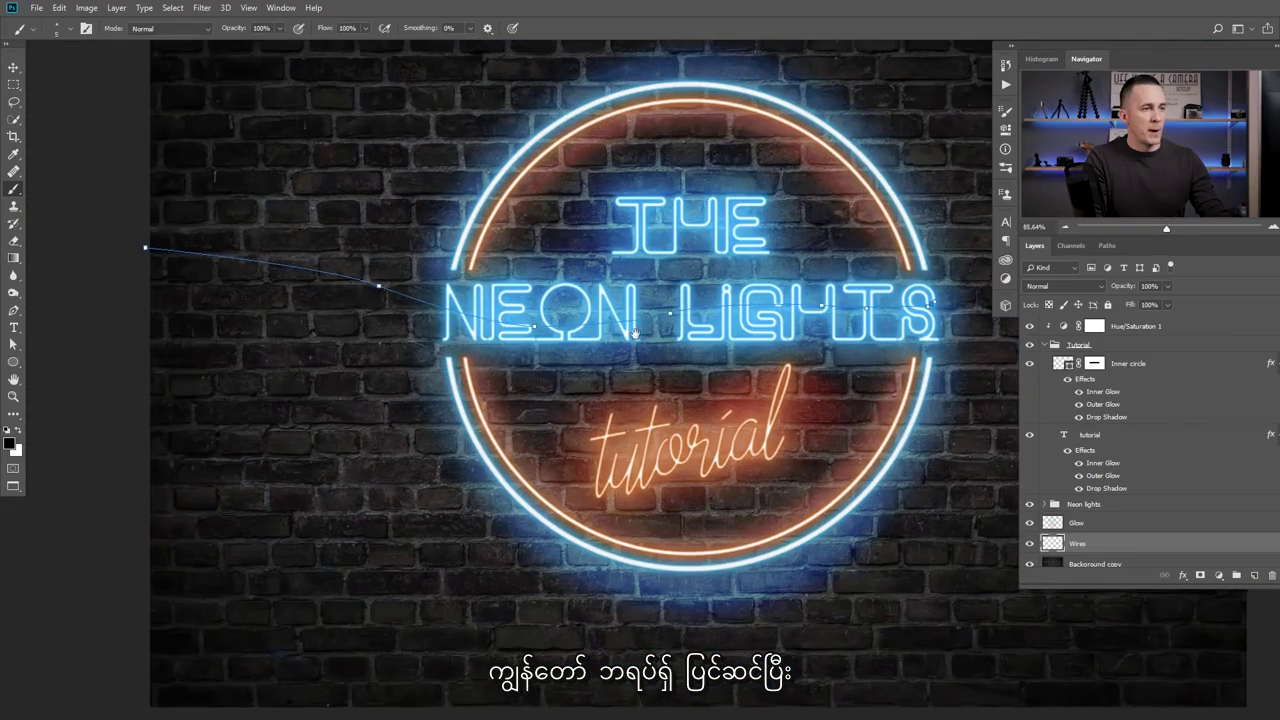
left_click_drag(634, 333, 564, 353)
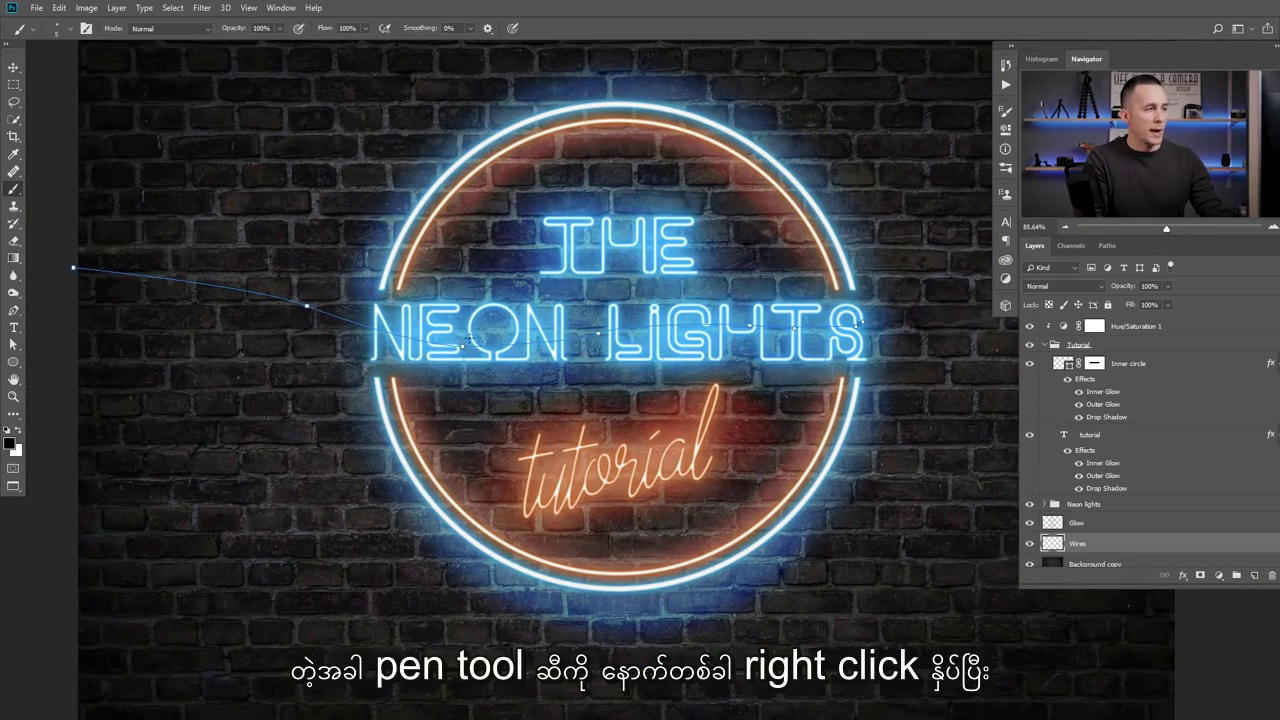
key("p")
right_click(628, 293)
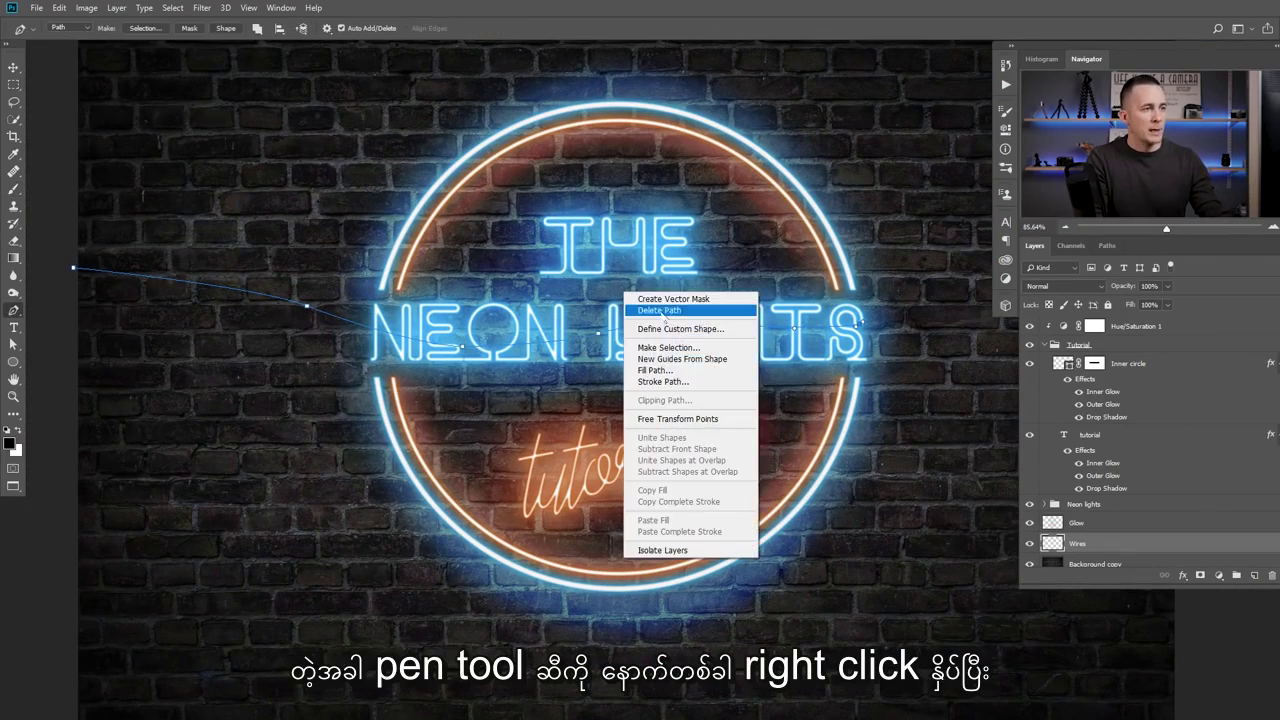
left_click(666, 382)
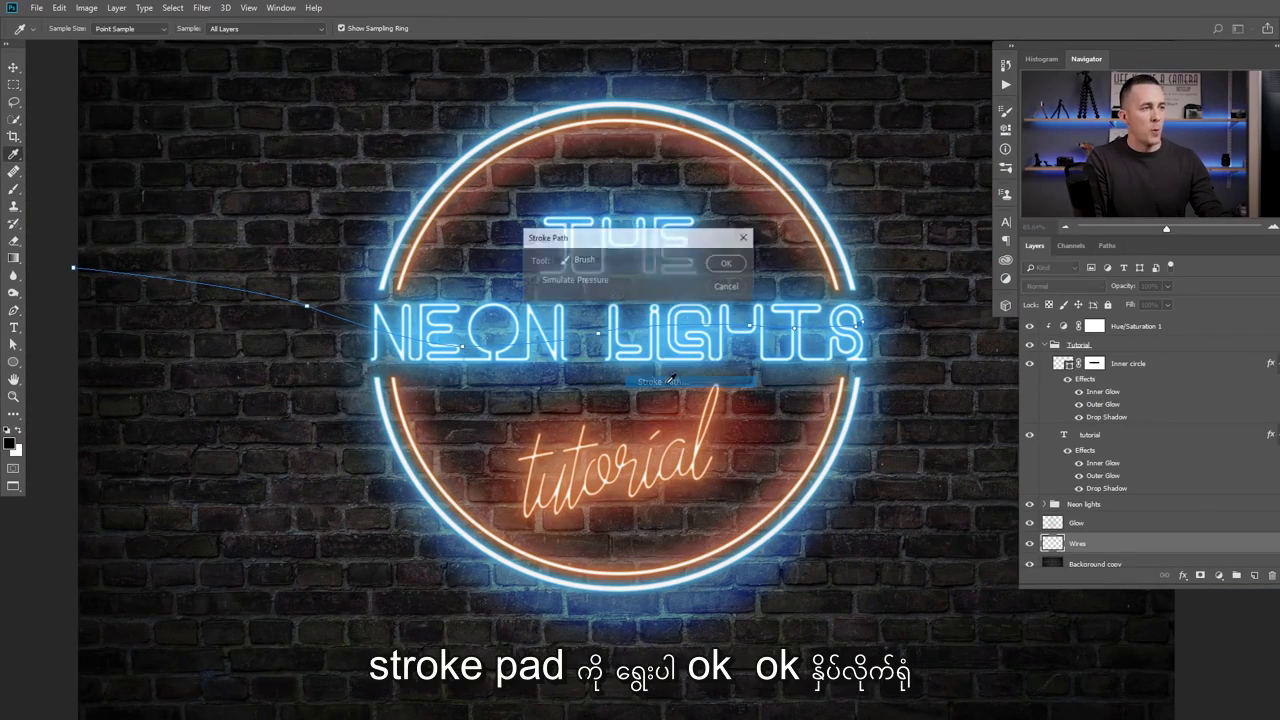
left_click(726, 265)
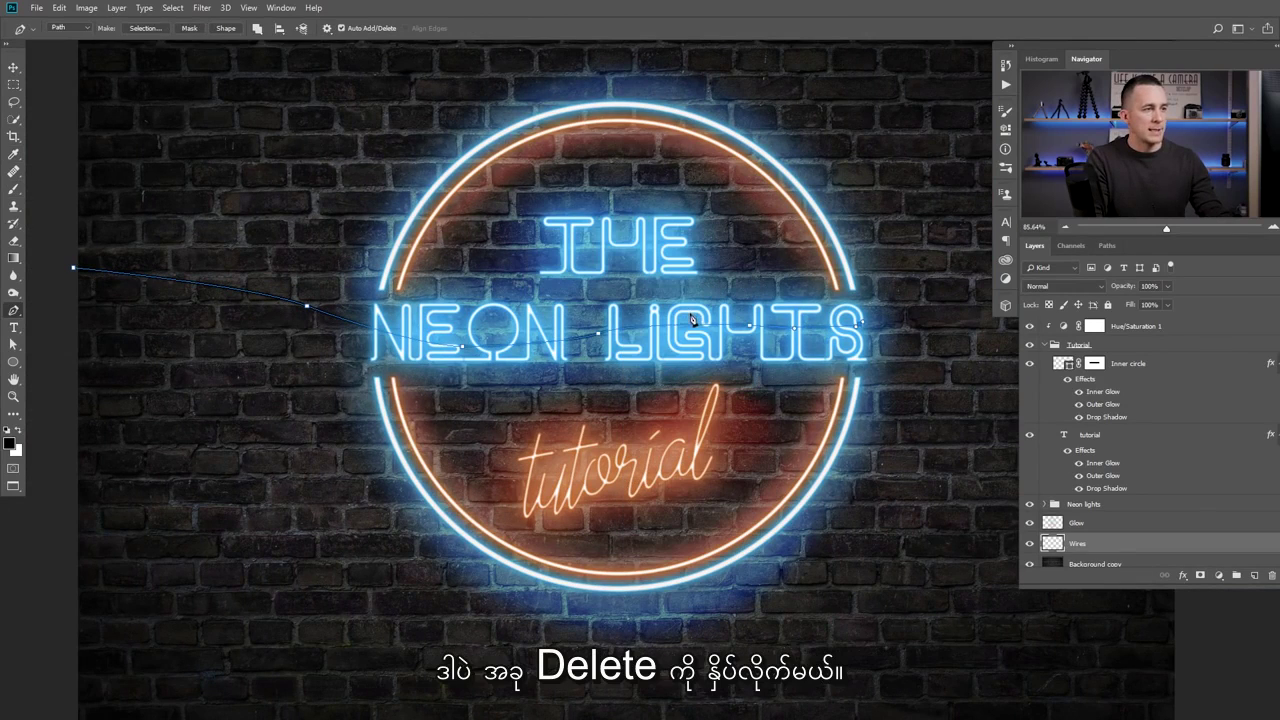
key("Delete")
key("Delete")
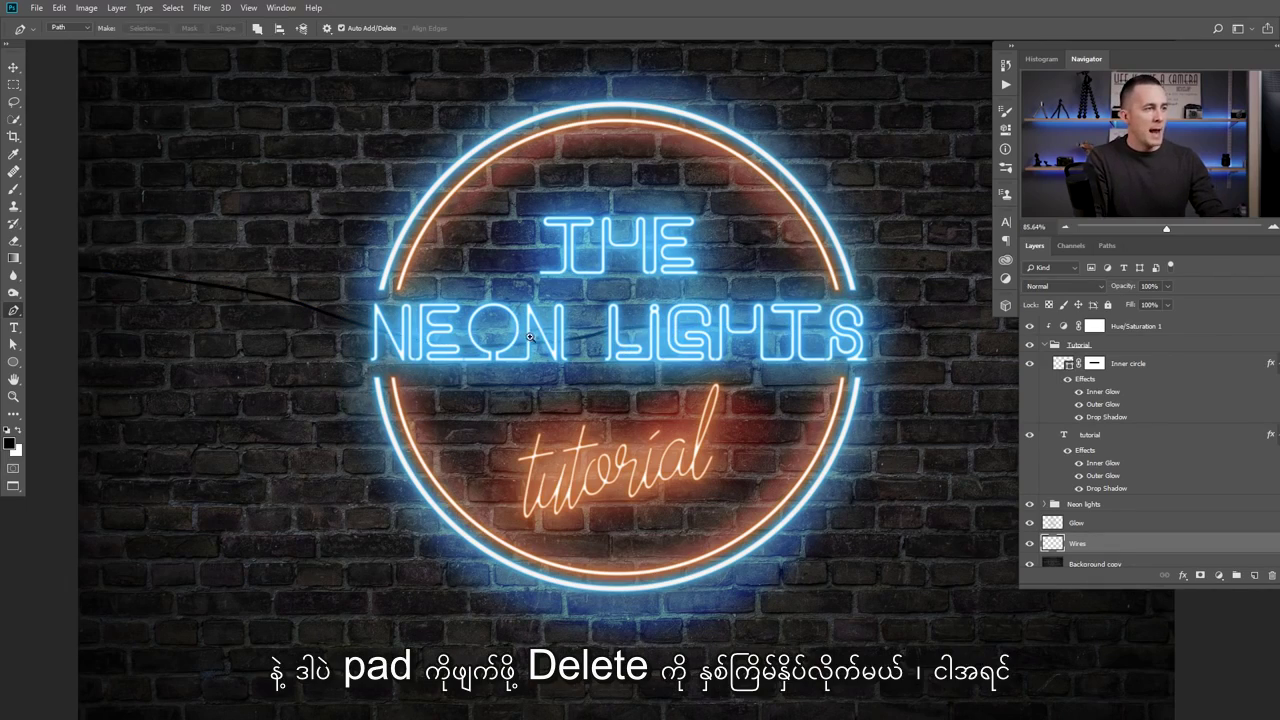
Add a drop shadow to the Wires layer and set its colour to near-black 010101.
scroll(525, 332, "up", 2)
scroll(643, 328, "up", 2)
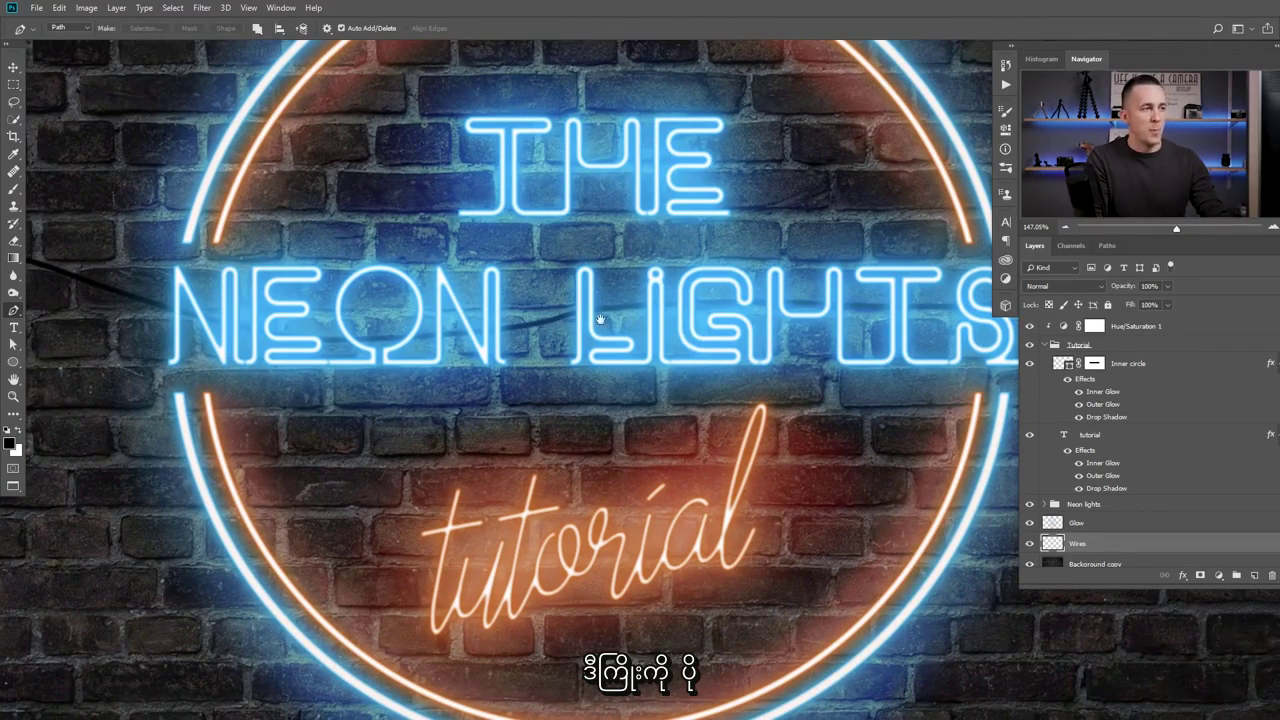
scroll(588, 330, "right", 2)
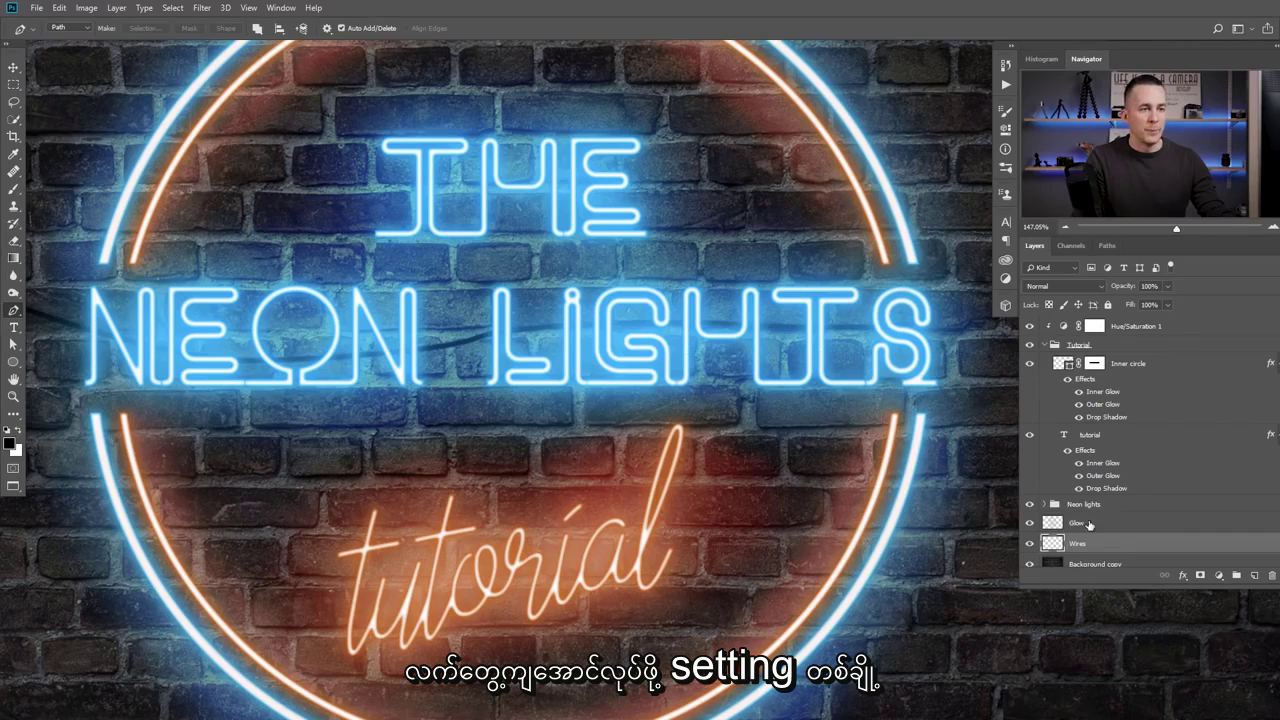
double_click(1140, 547)
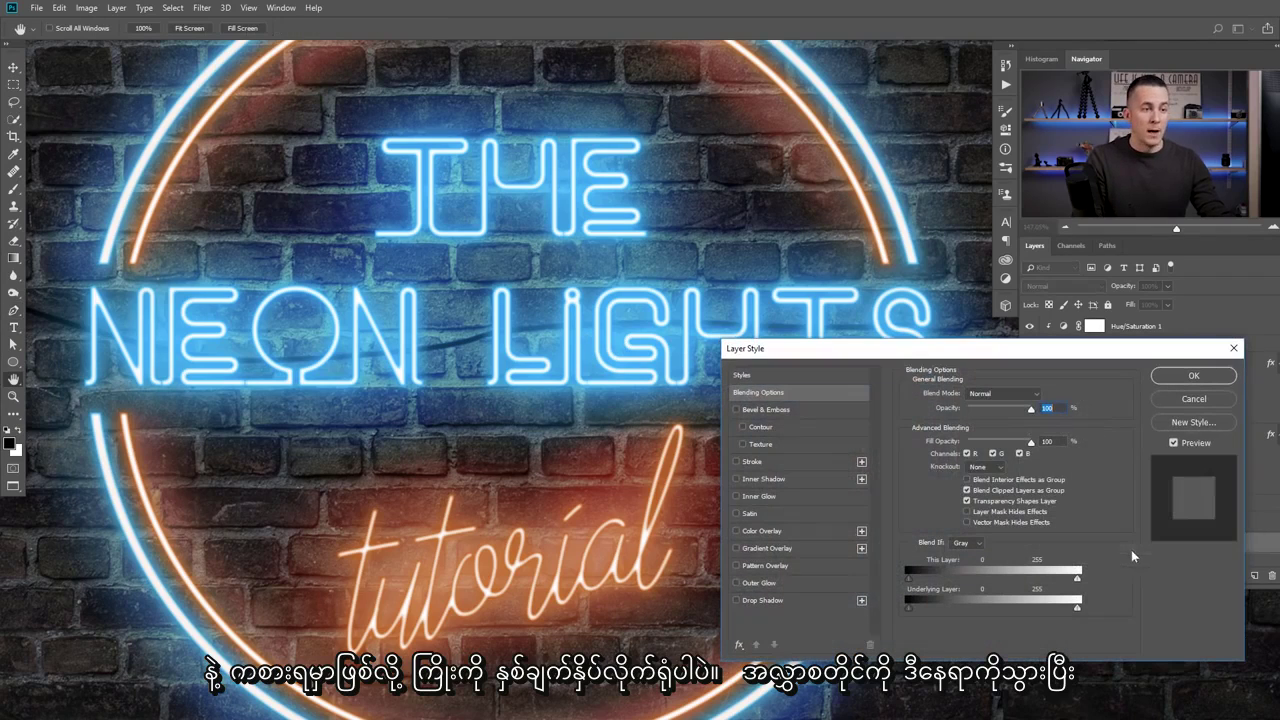
left_click_drag(792, 351, 818, 378)
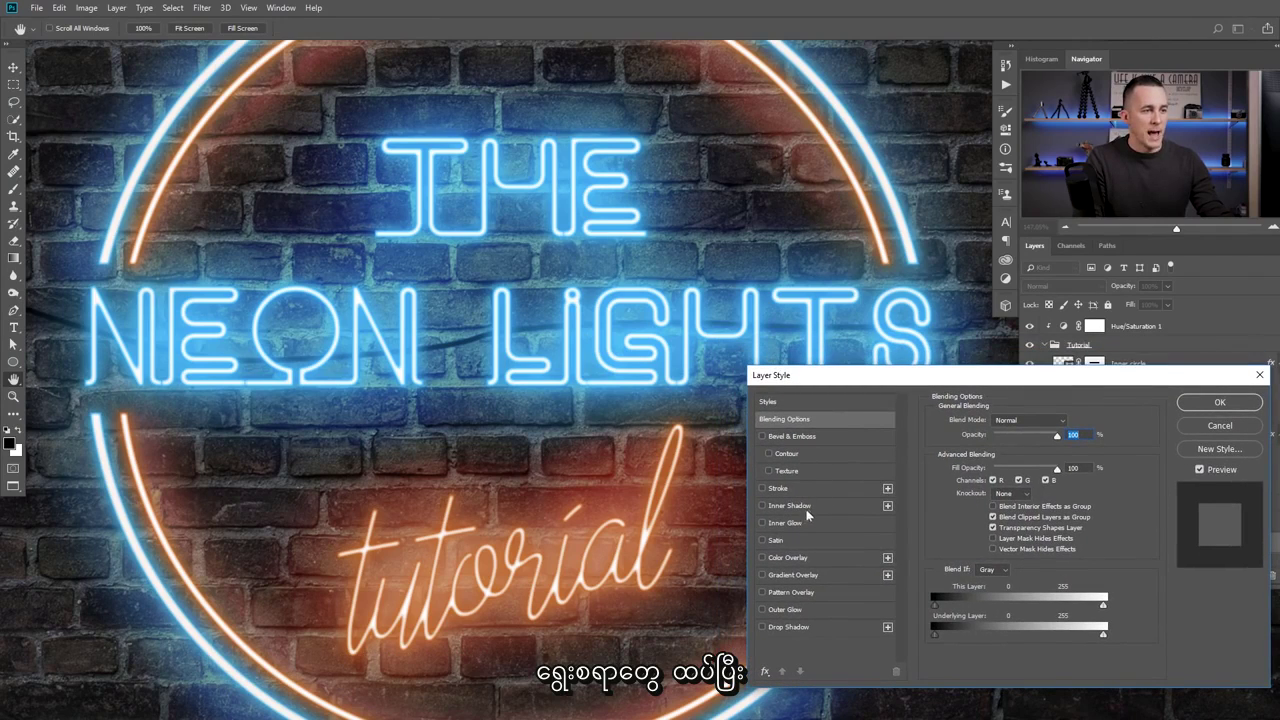
left_click(776, 628)
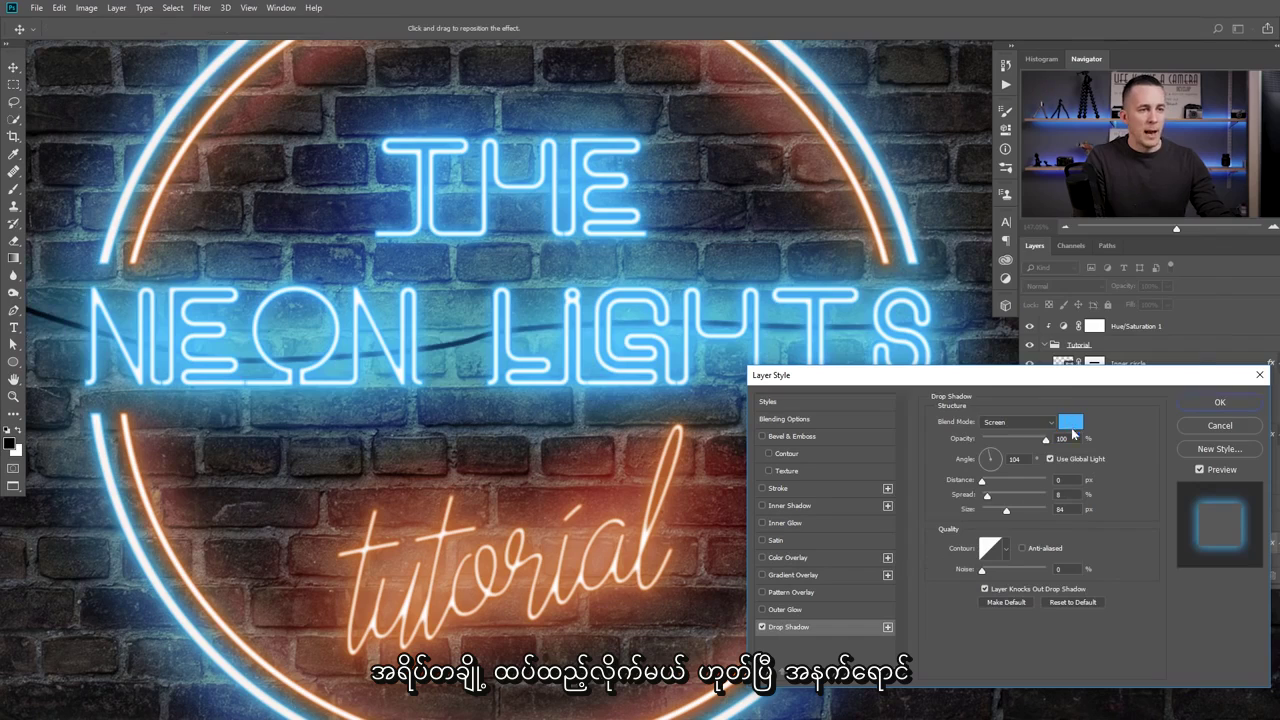
left_click(1070, 422)
left_click(851, 444)
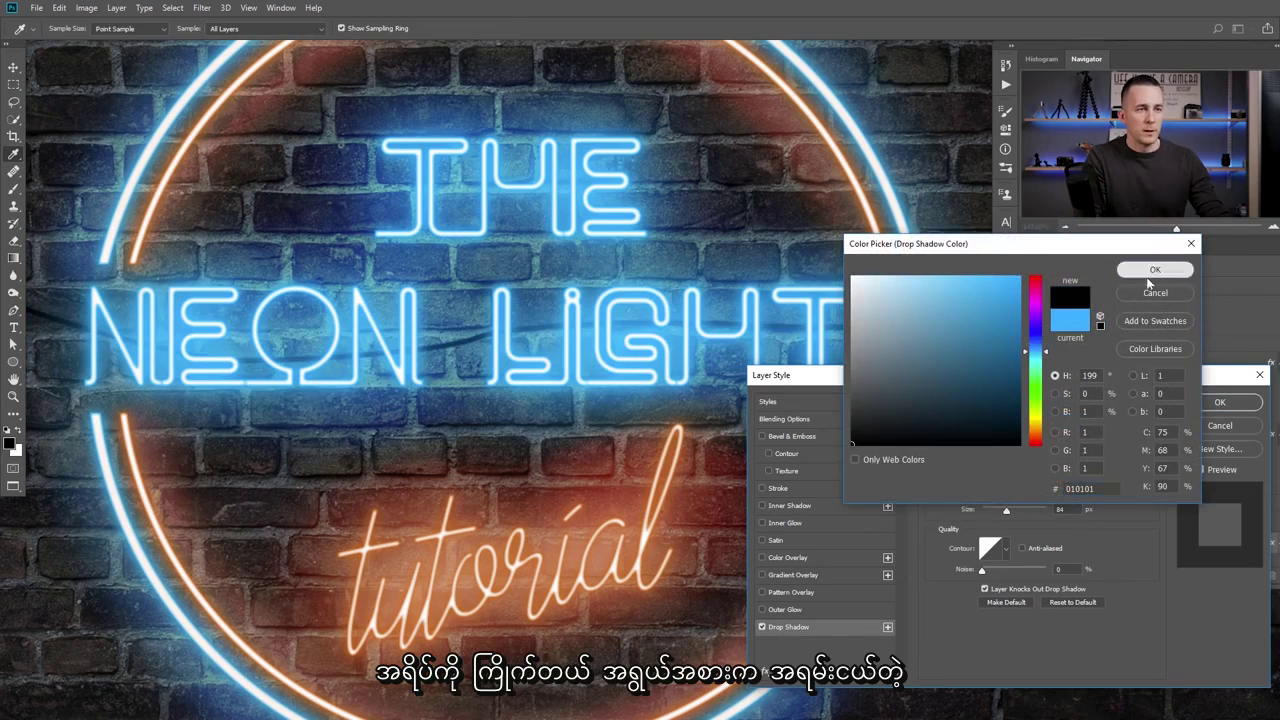
left_click(1152, 271)
Set the wire's drop shadow to Normal blend mode with distance 16 px, spread 3% and size 8 px.
left_click_drag(1008, 510, 990, 484)
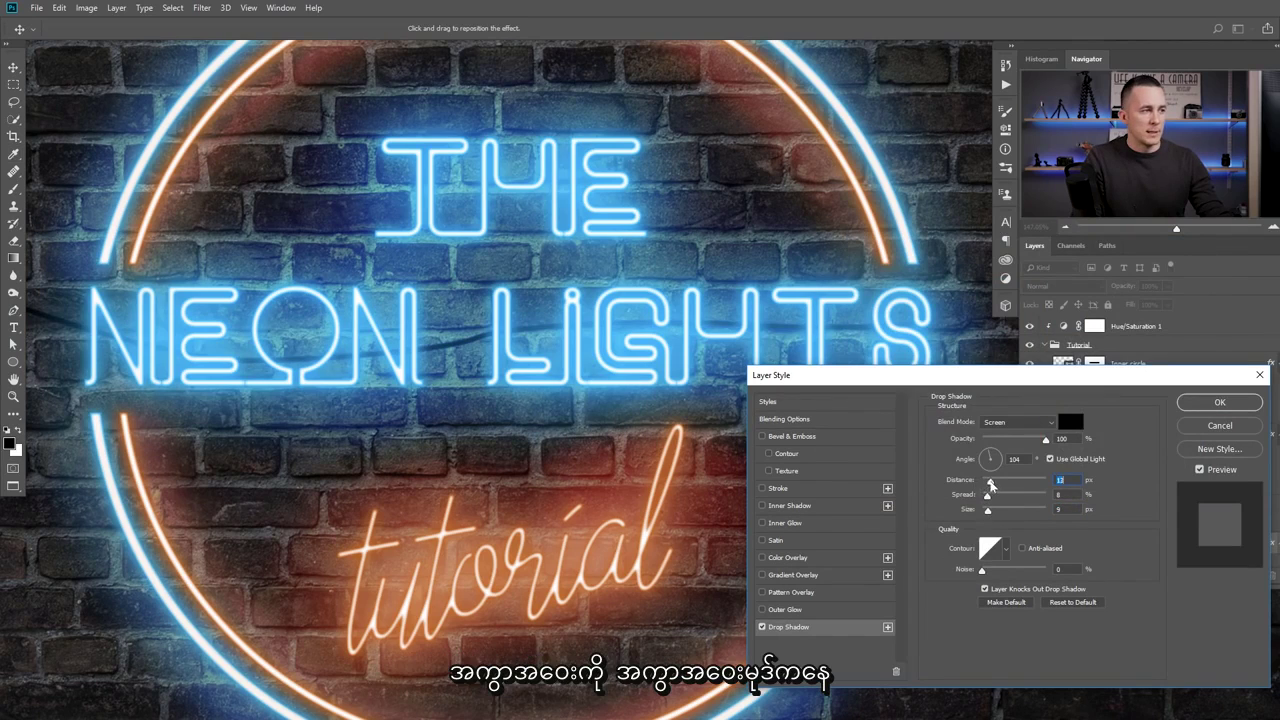
left_click(1012, 422)
left_click(1011, 440)
left_click_drag(989, 484, 986, 512)
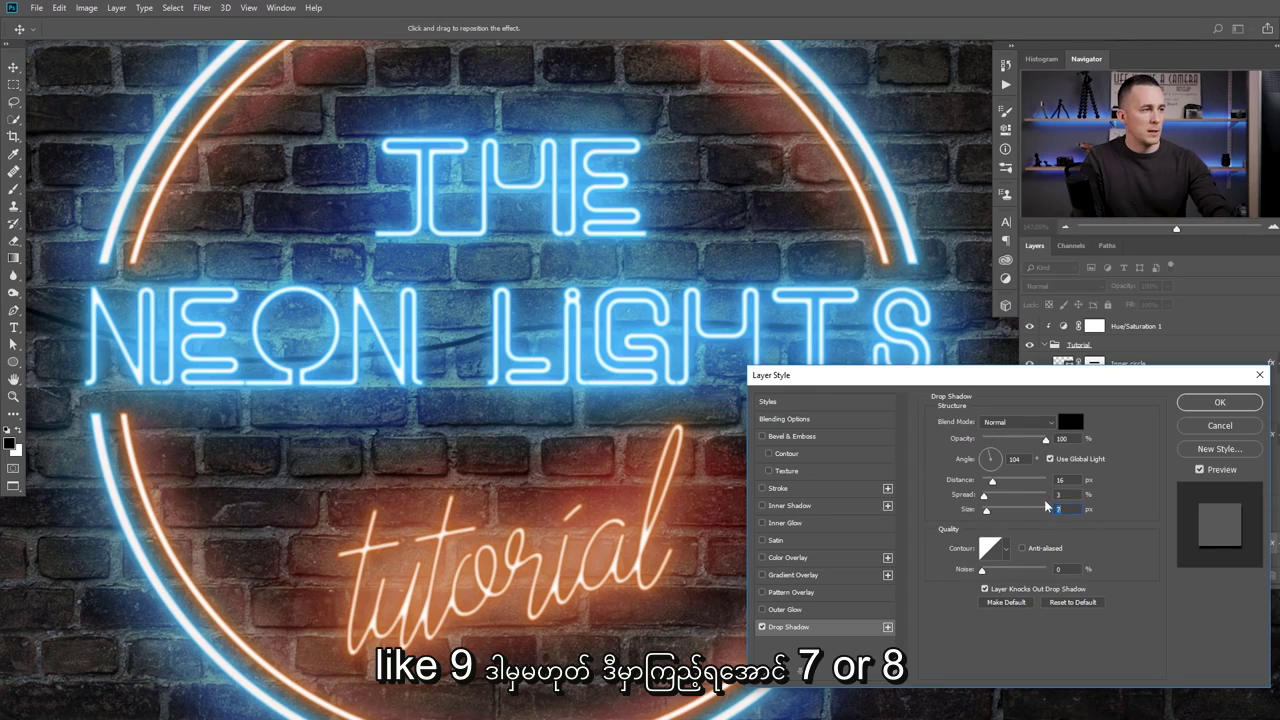
key("Up")
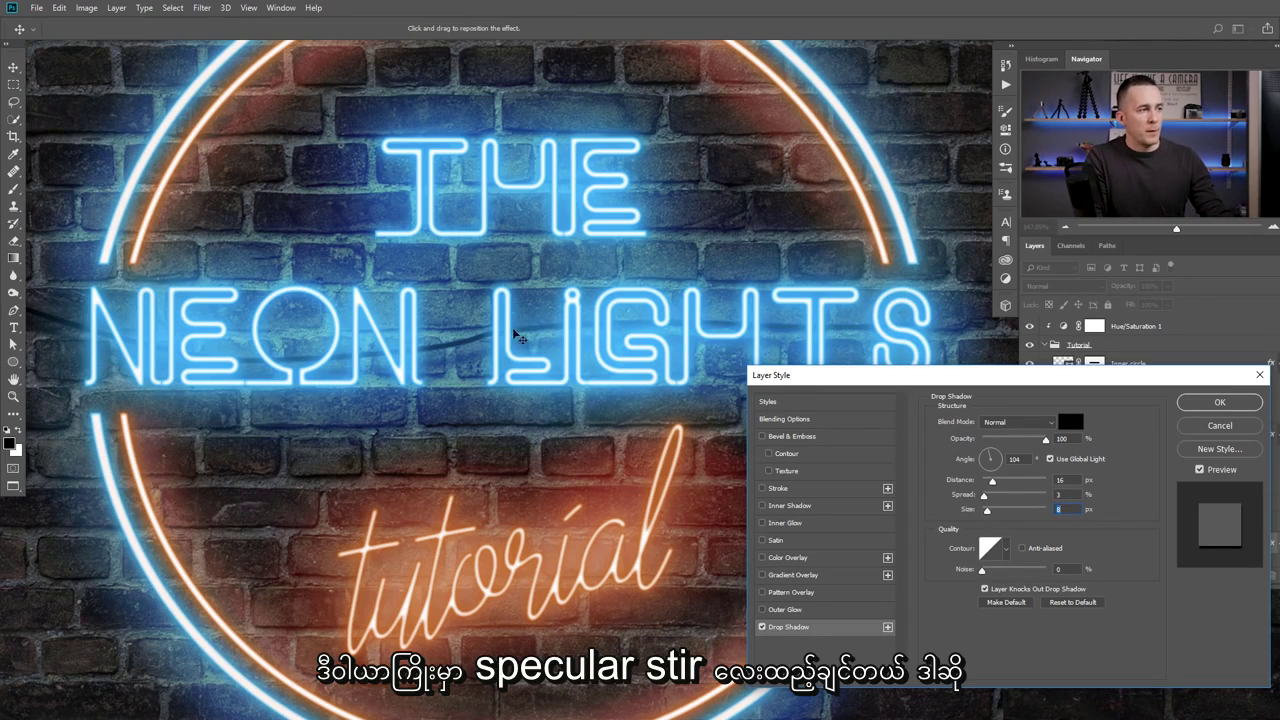
Add an inner glow to the wire with its source at Center and the off-white colour f6f6f6.
scroll(468, 346, "up", 2)
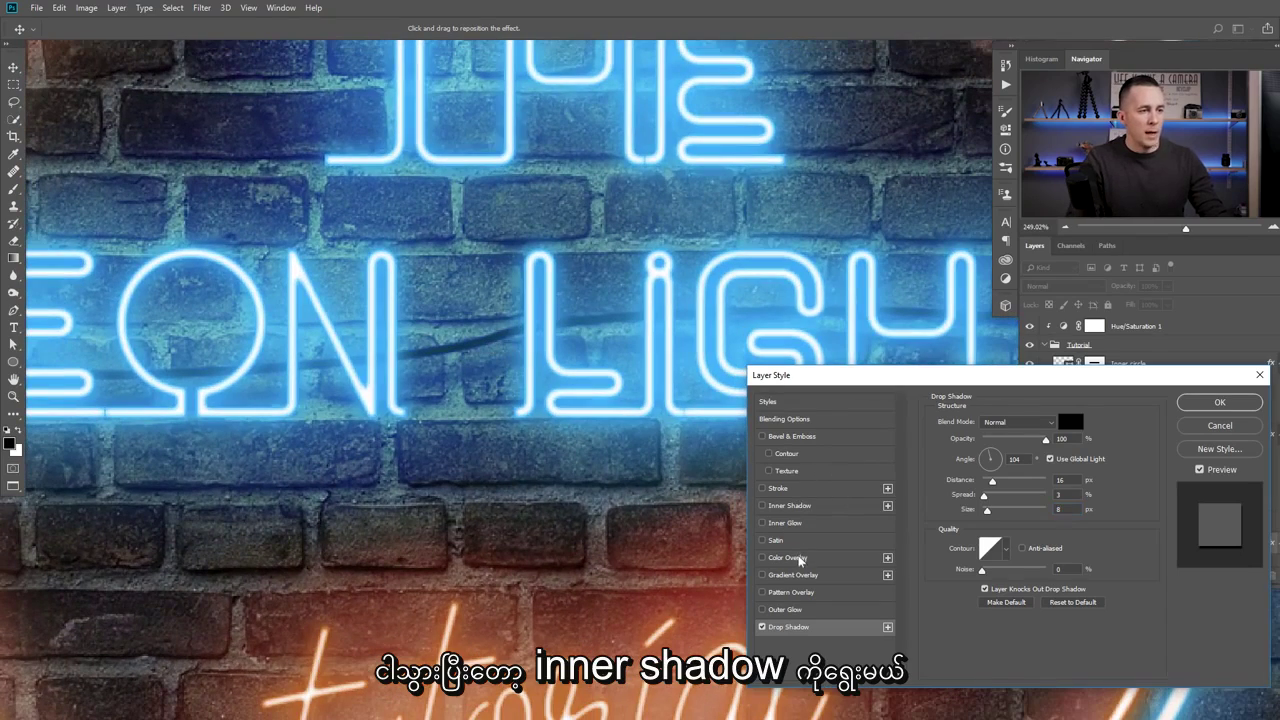
left_click(799, 505)
left_click(762, 506)
left_click(763, 523)
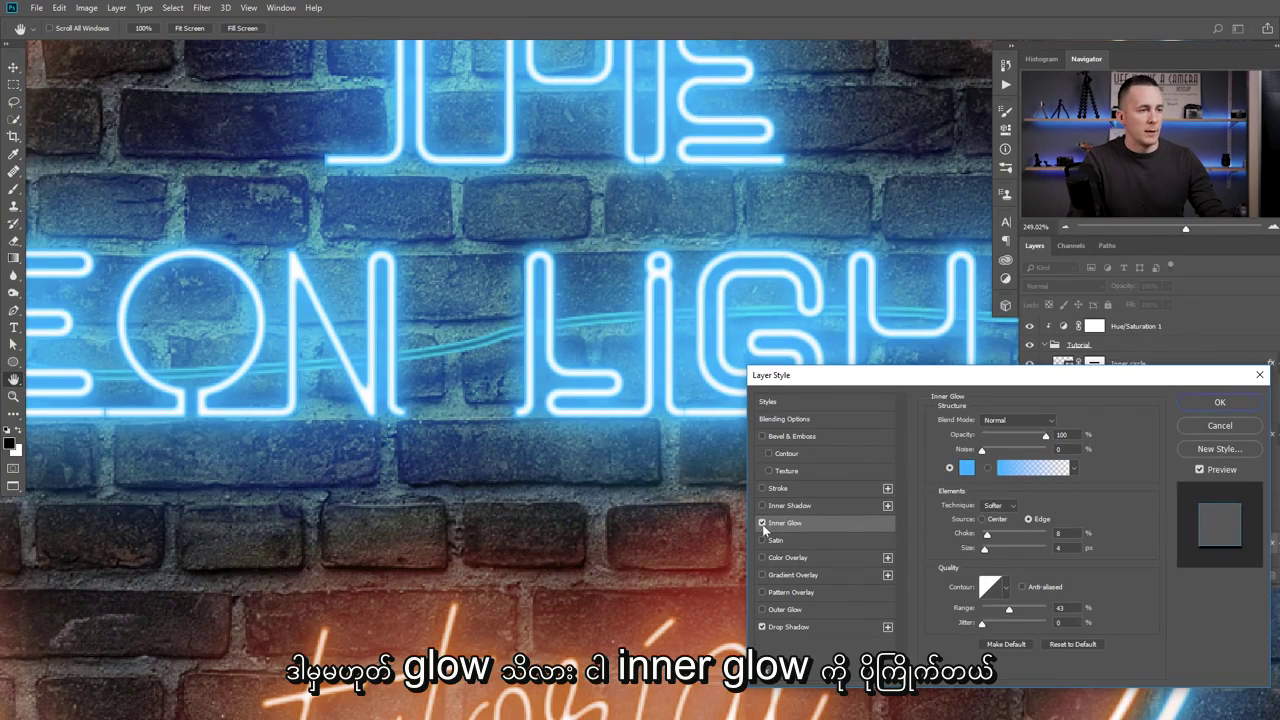
left_click(981, 520)
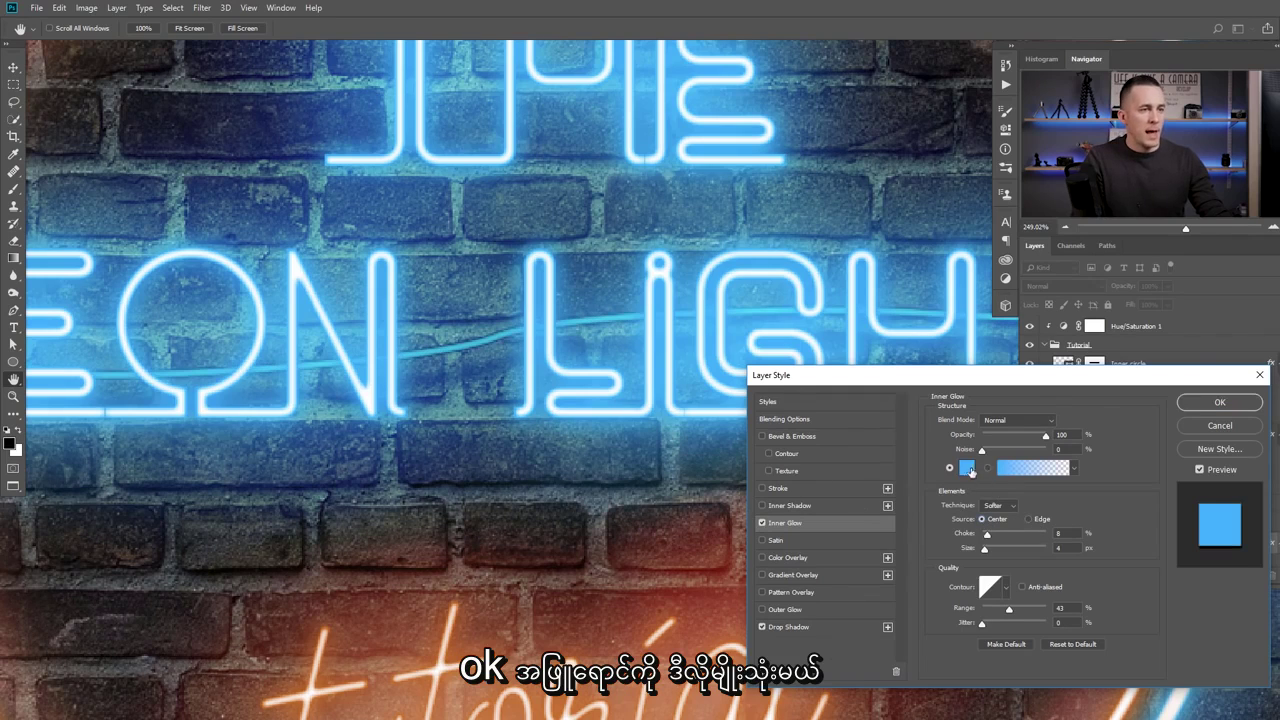
left_click(971, 471)
left_click_drag(900, 320, 852, 281)
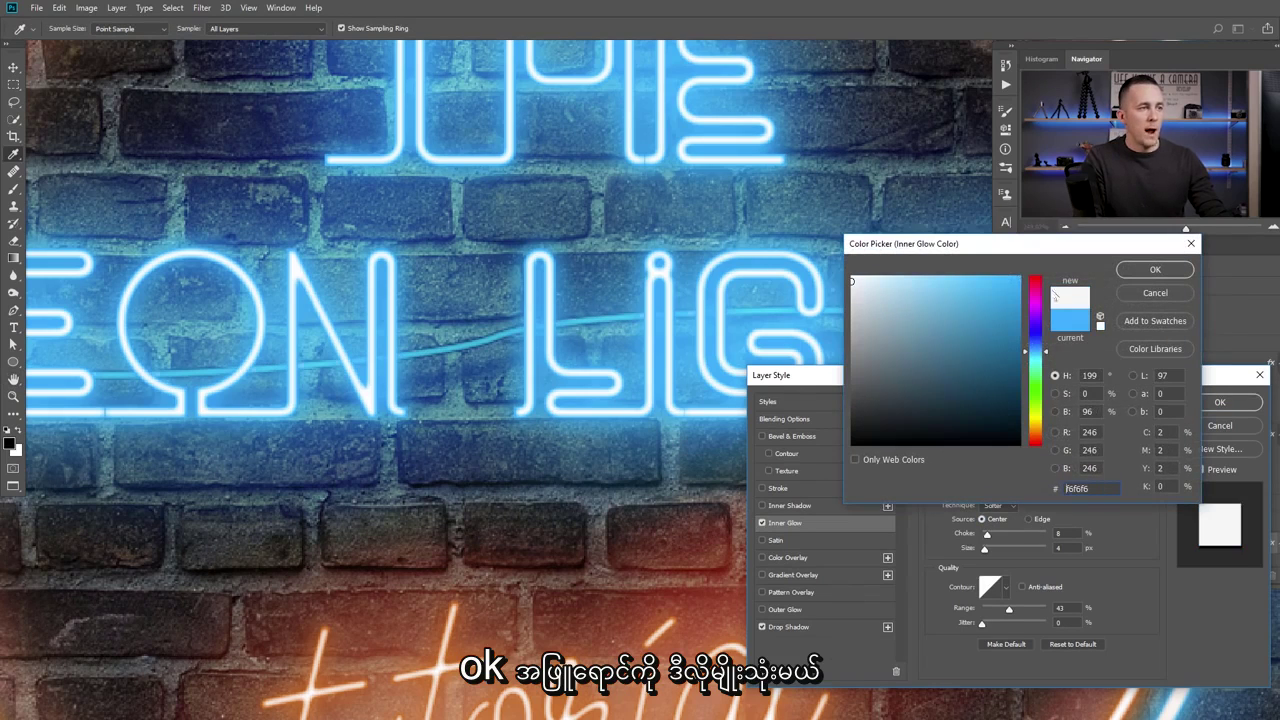
left_click(1152, 272)
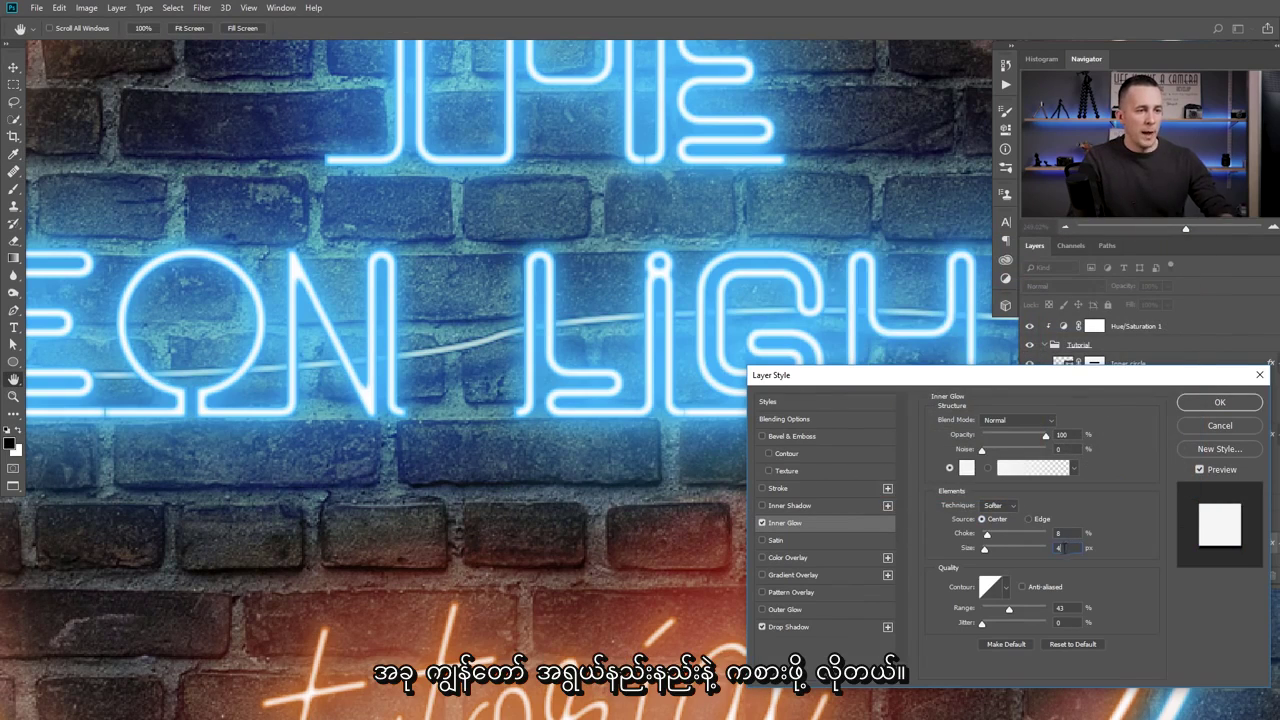
Set the wire's inner glow size to 5 px, choke to 5% and range to 30%.
double_click(1060, 548)
type("26")
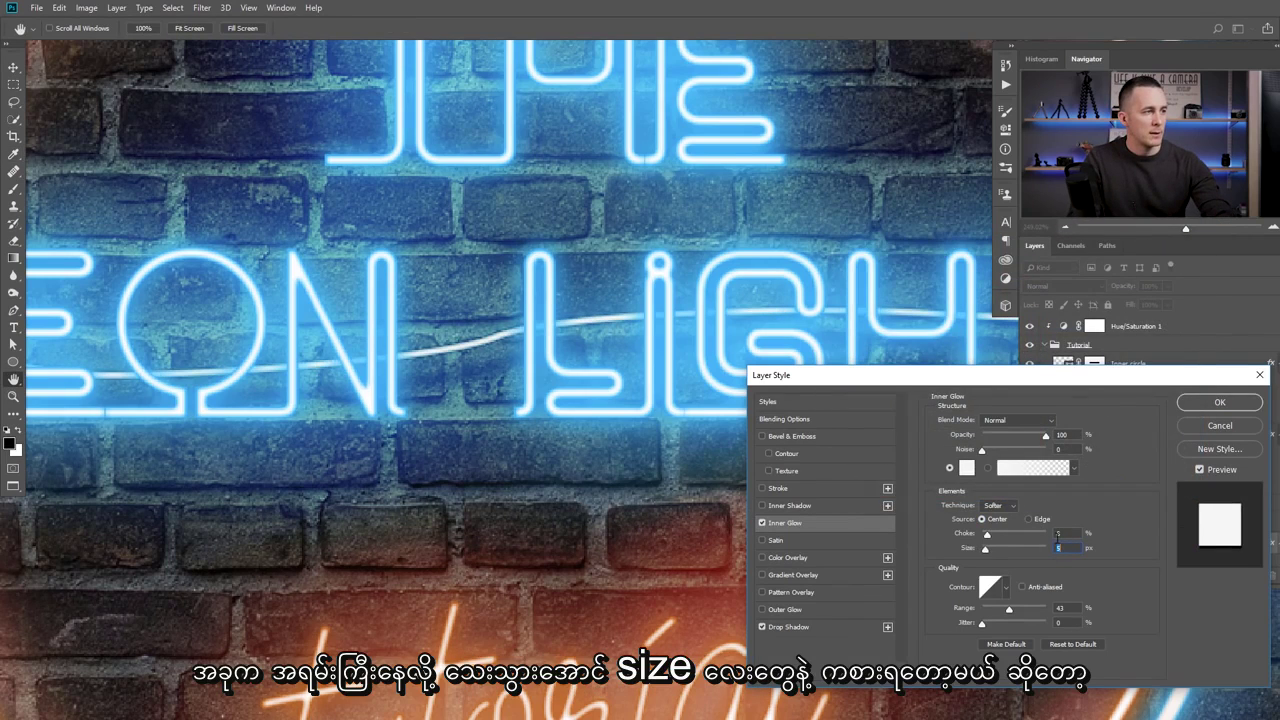
type("5")
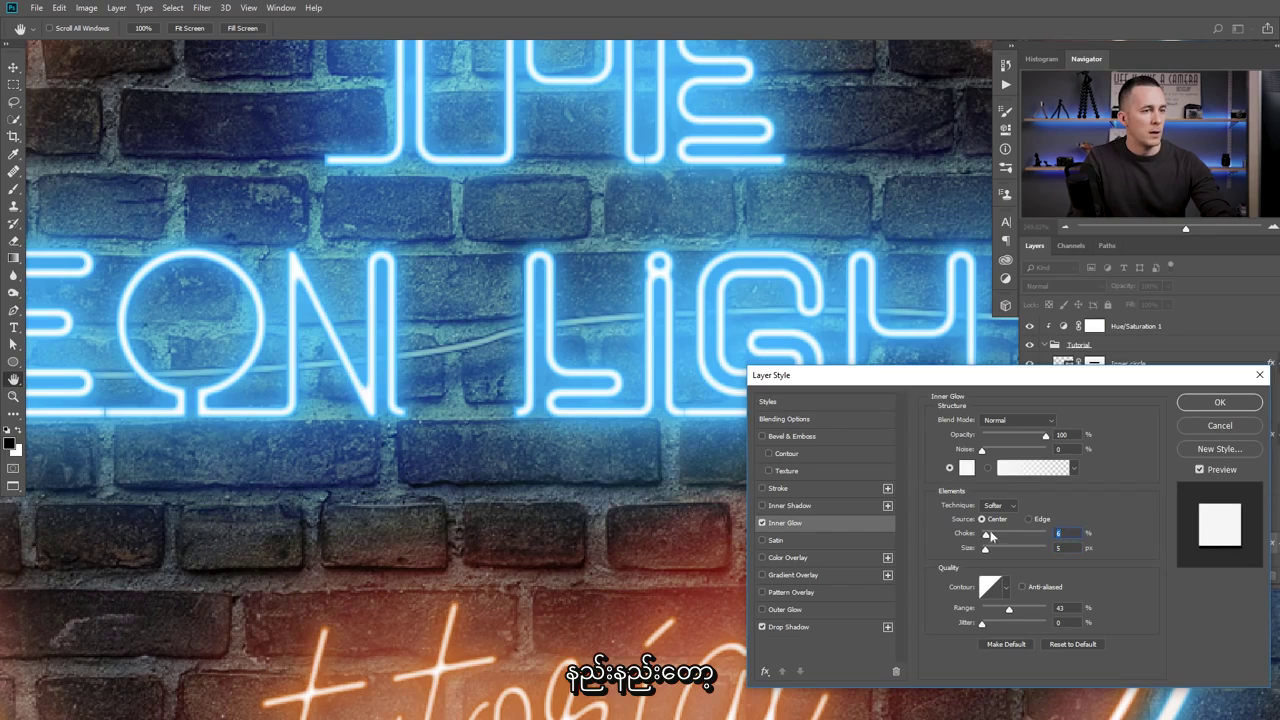
left_click_drag(993, 538, 990, 537)
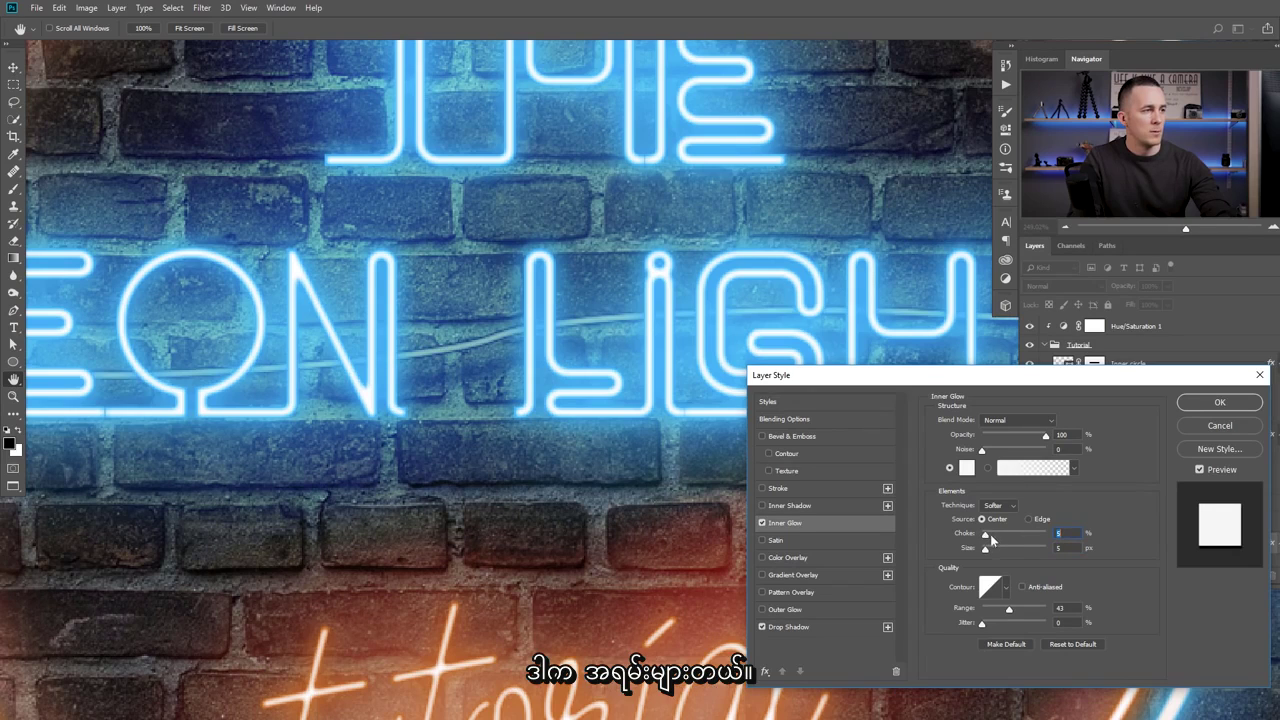
left_click_drag(1008, 609, 1000, 612)
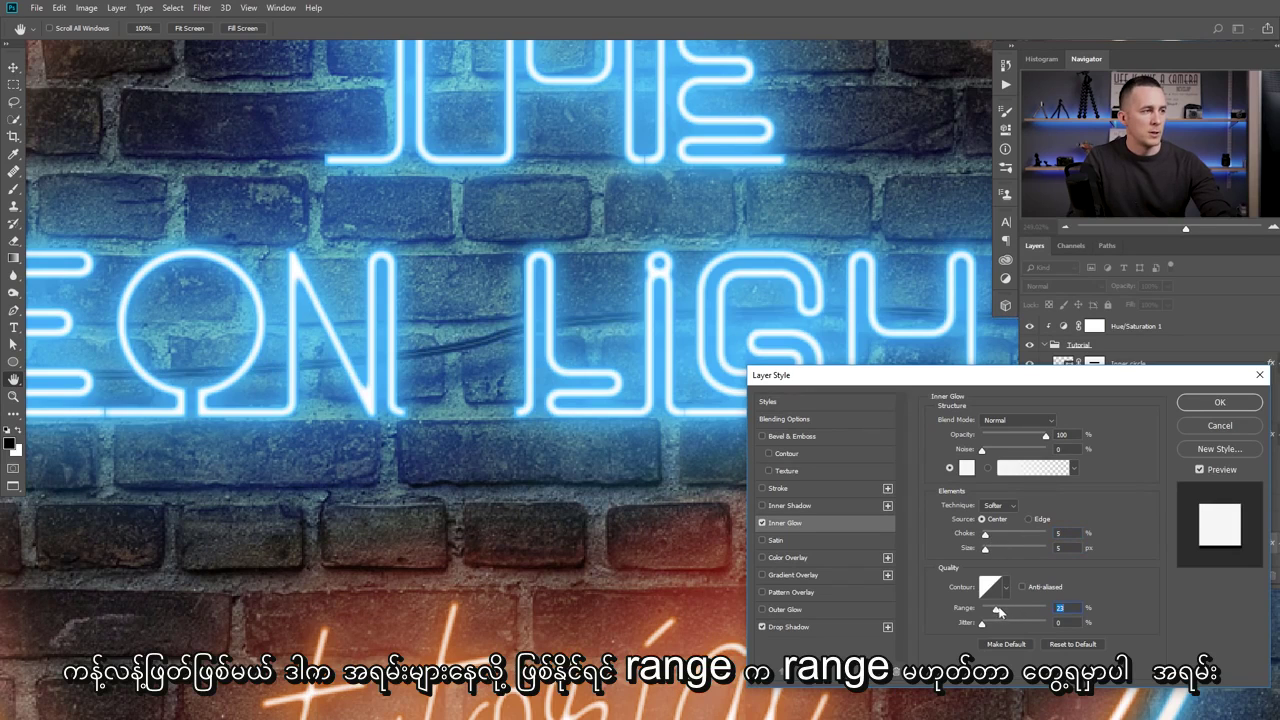
Reduce the wire's inner glow opacity to 43%, try a 3 px size and return it to 5 px.
left_click_drag(1045, 435, 1027, 434)
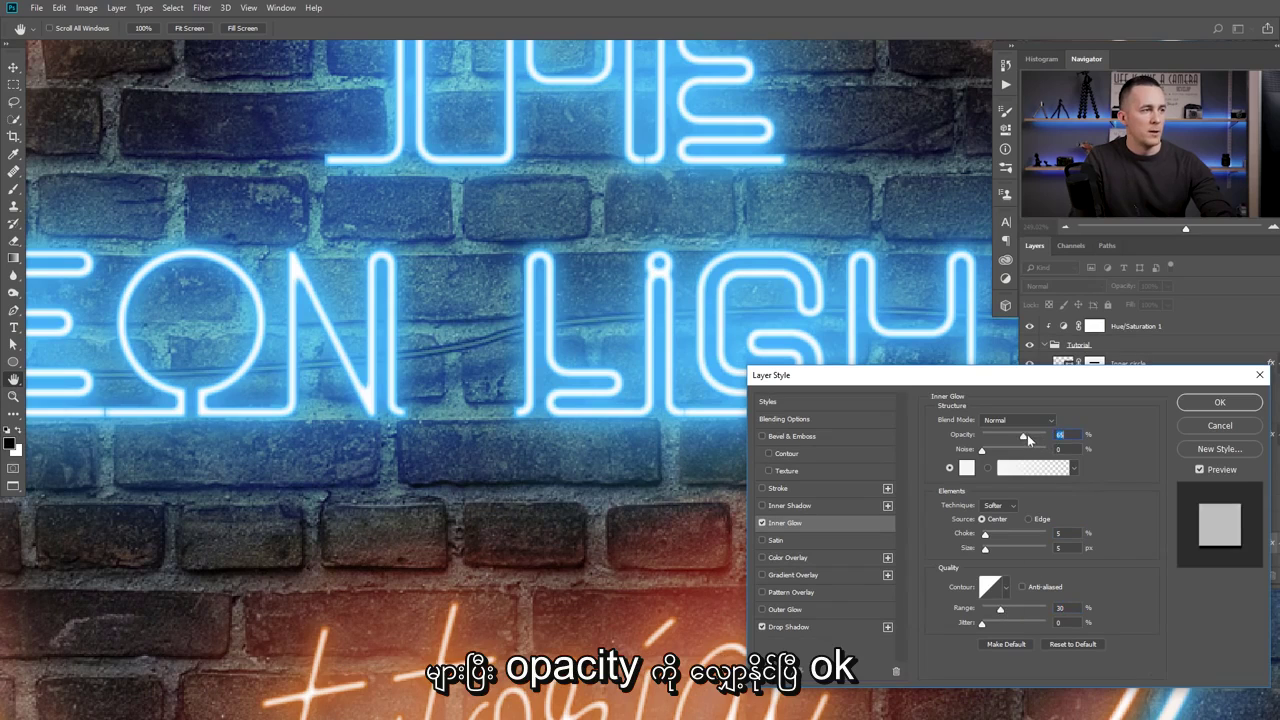
left_click_drag(530, 421, 650, 424)
left_click_drag(1022, 437, 1006, 439)
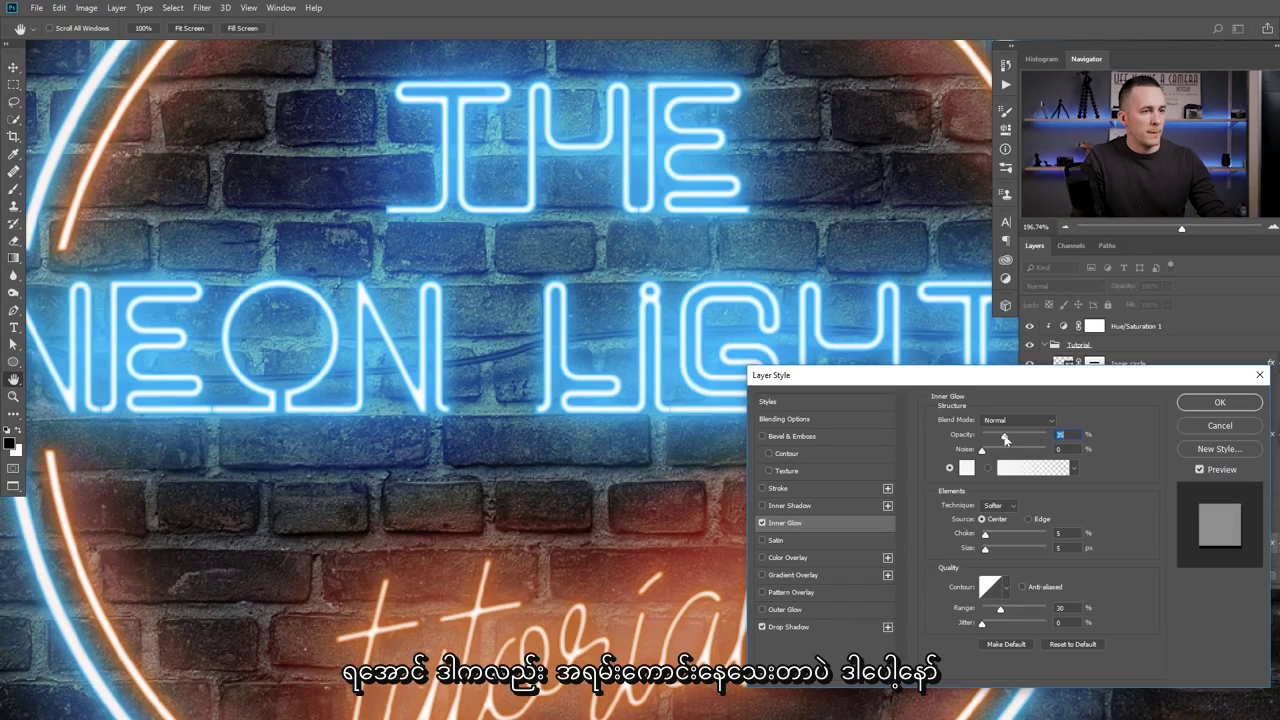
left_click_drag(1000, 440, 1010, 438)
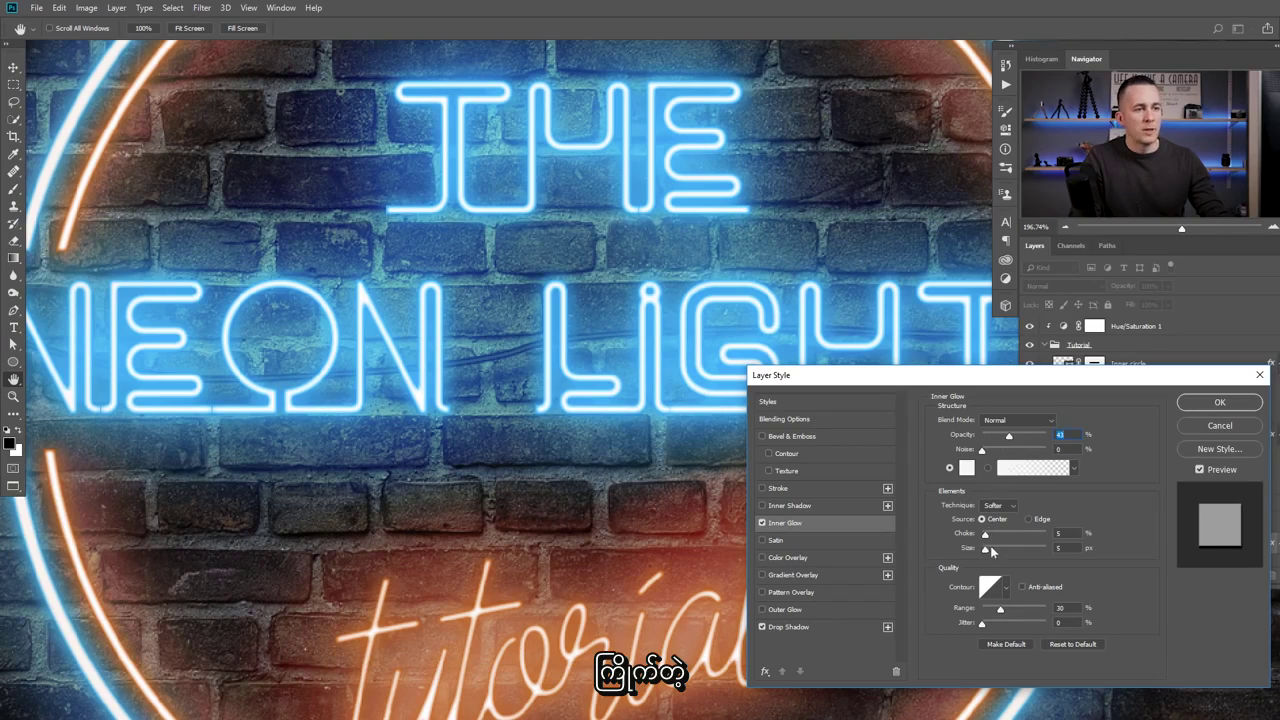
left_click_drag(986, 553, 986, 552)
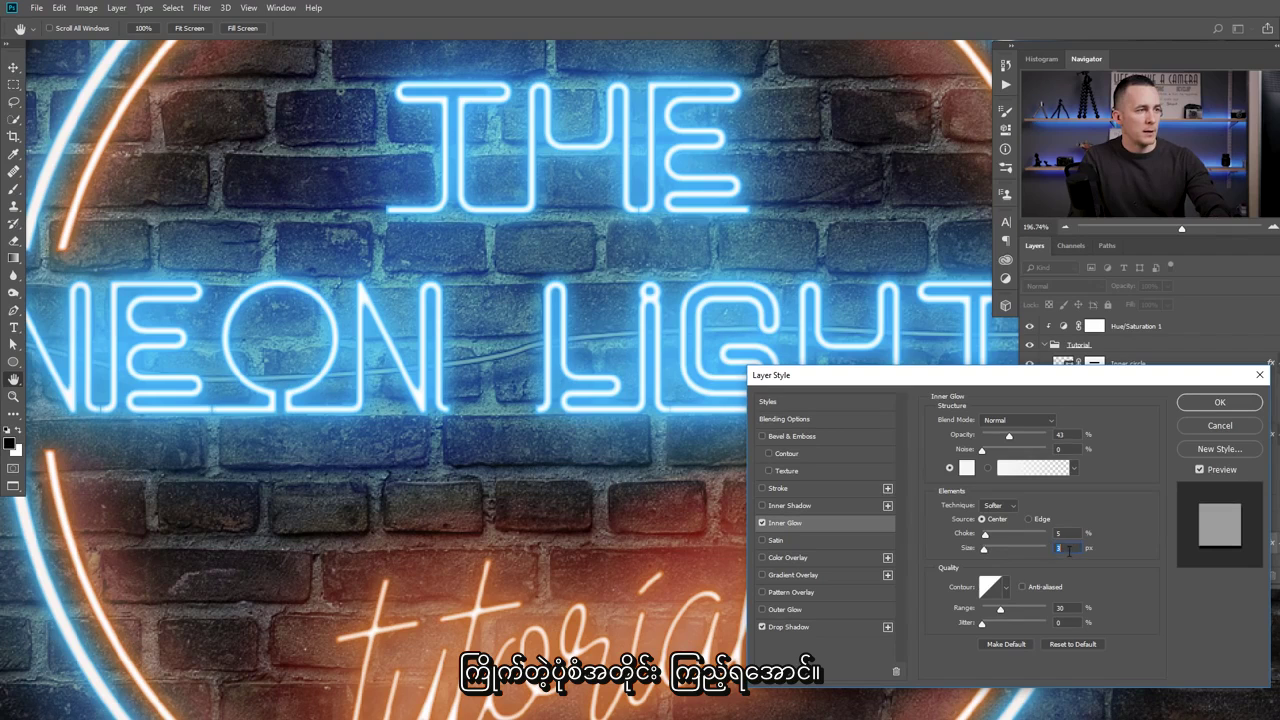
scroll(1068, 549, "down", 2)
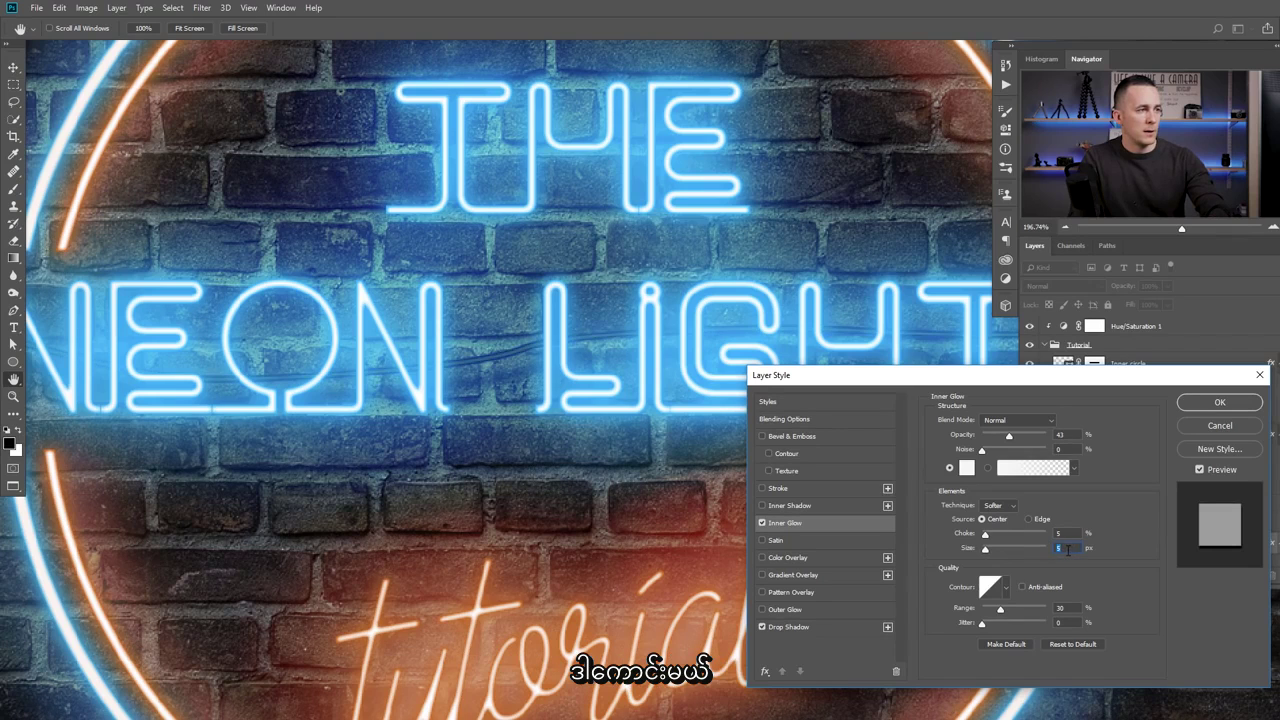
Change the wire's inner glow colour to the grey-blue a5bdc8 and apply the layer style.
left_click(966, 467)
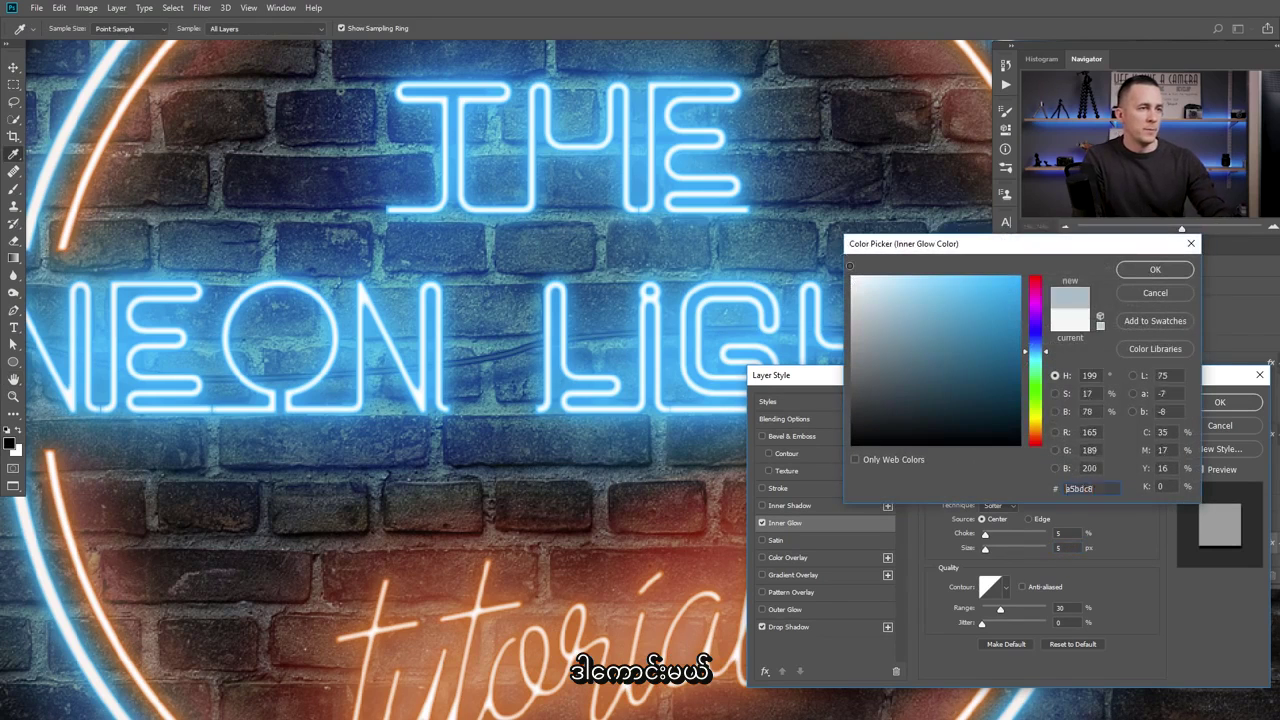
left_click(1155, 272)
left_click(1219, 402)
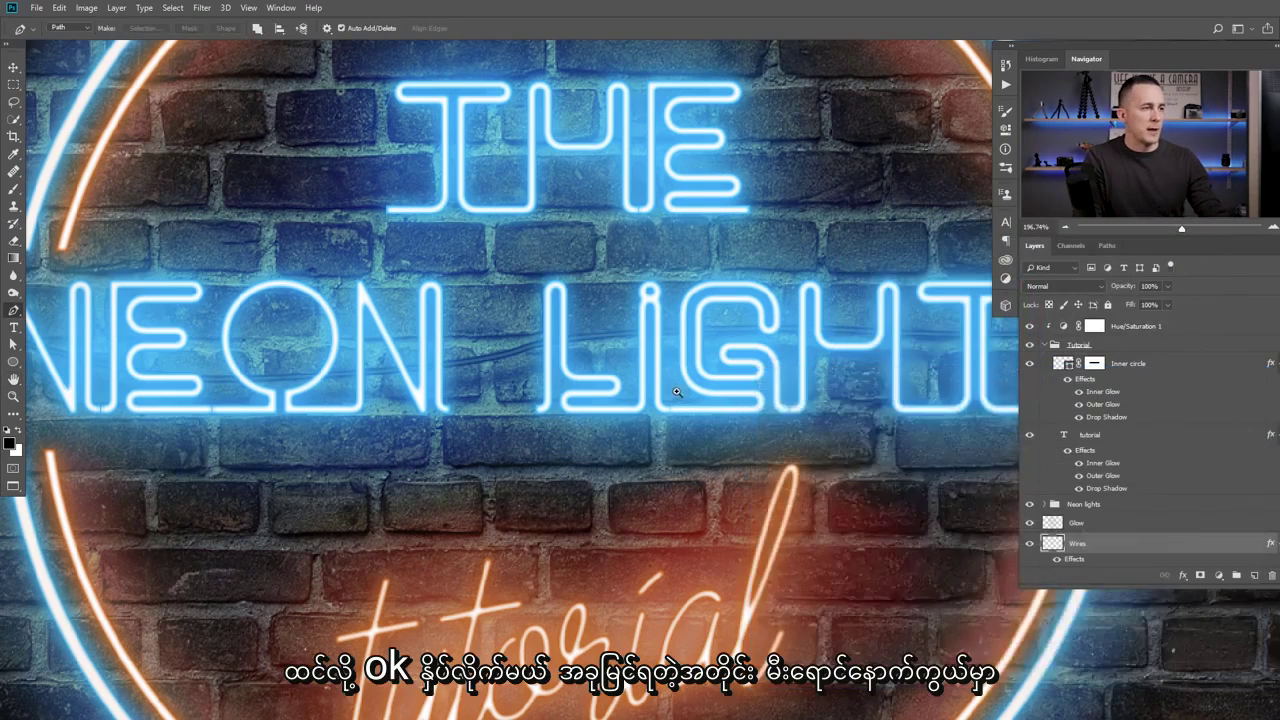
Set the drop shadow spread to 7% and size to 6 px on the Wires layer.
key("ctrl+0")
key("p")
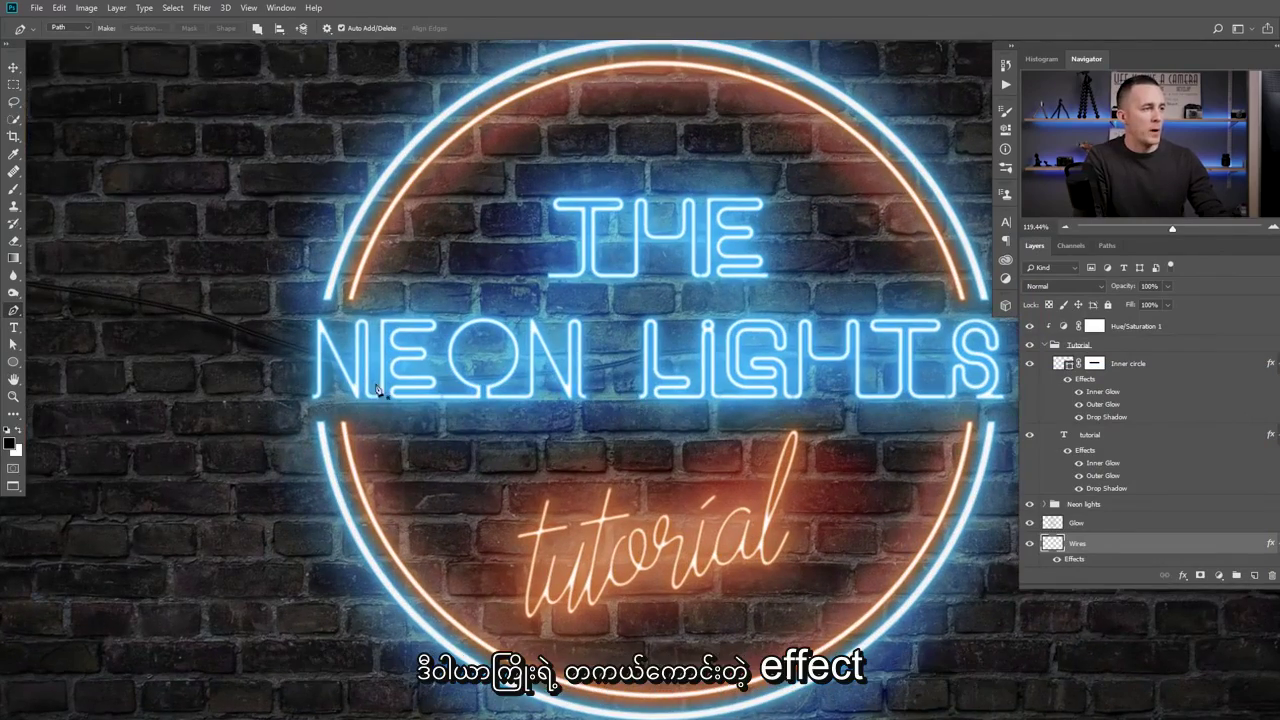
scroll(640, 470, "up", 3)
scroll(669, 357, "down", 4)
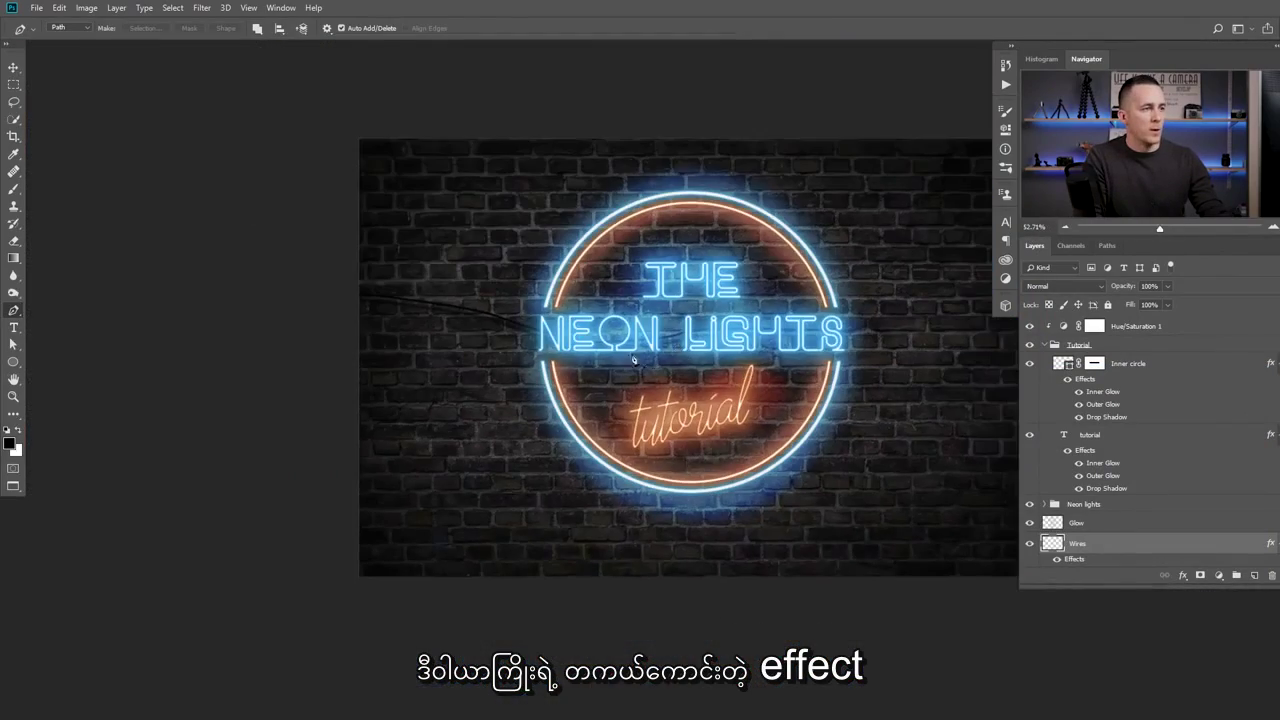
scroll(672, 364, "up", 6)
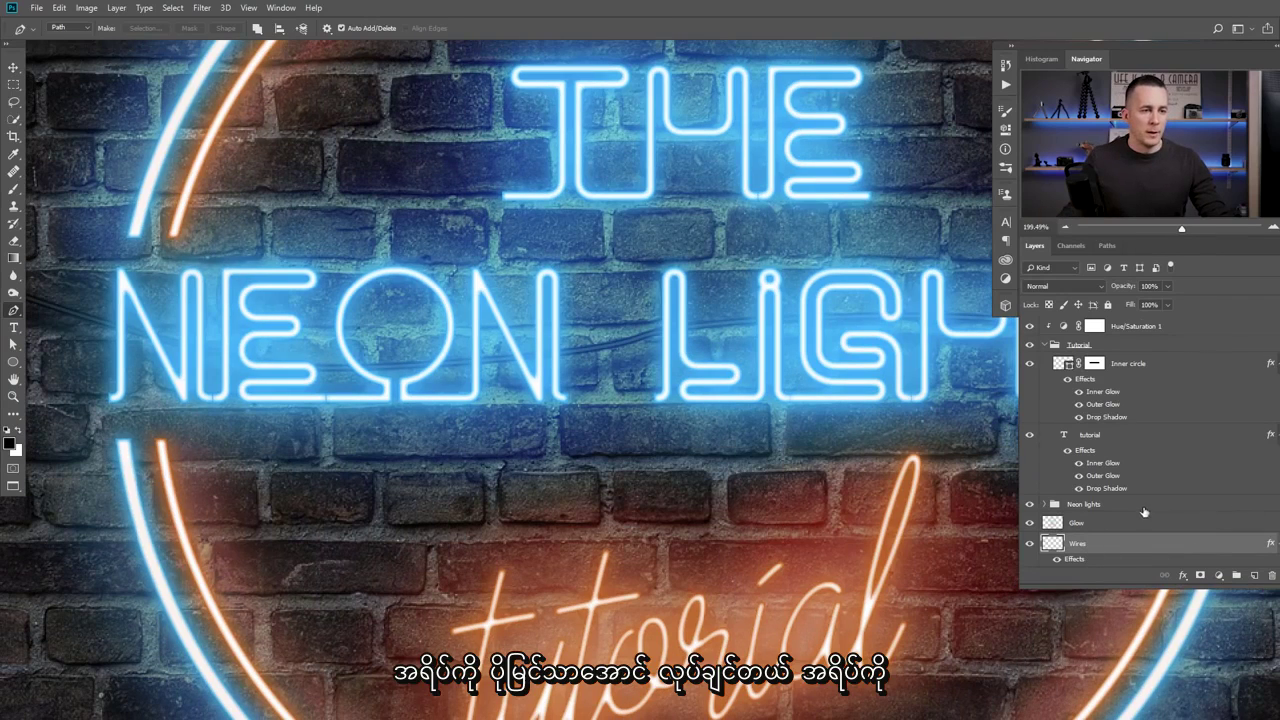
scroll(1140, 540, "down", 2)
double_click(1106, 543)
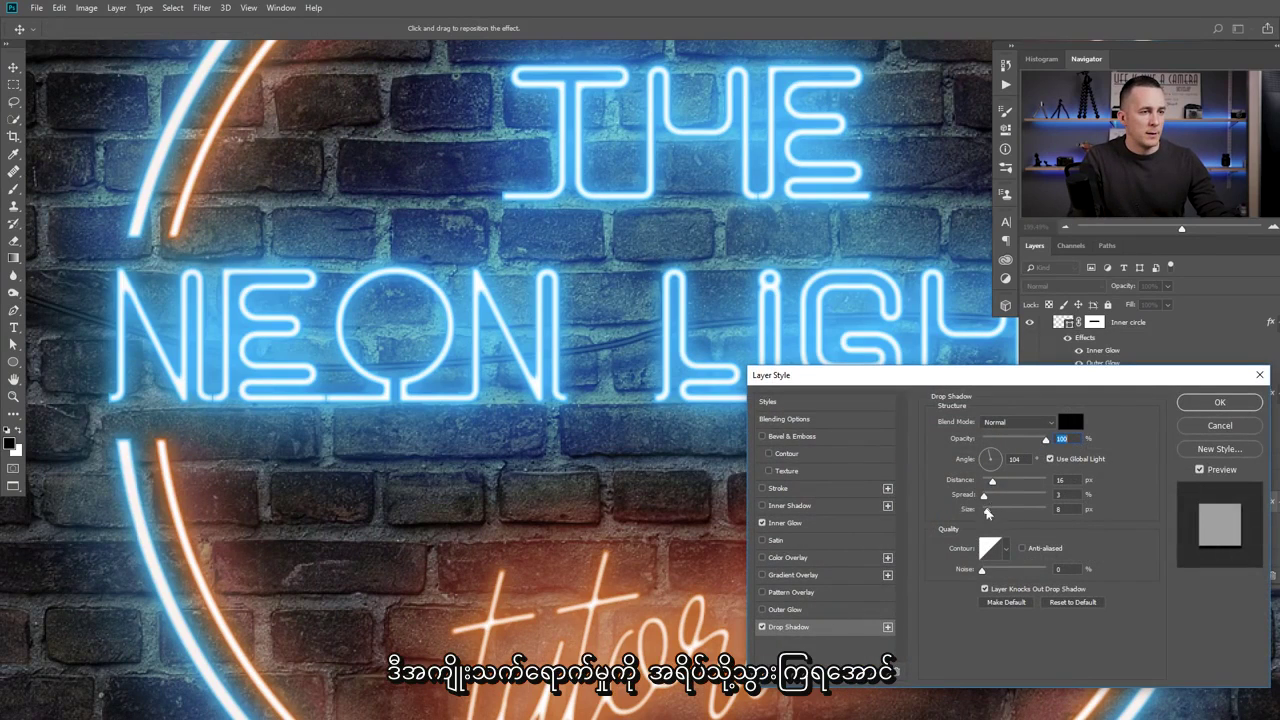
left_click_drag(985, 497, 983, 497)
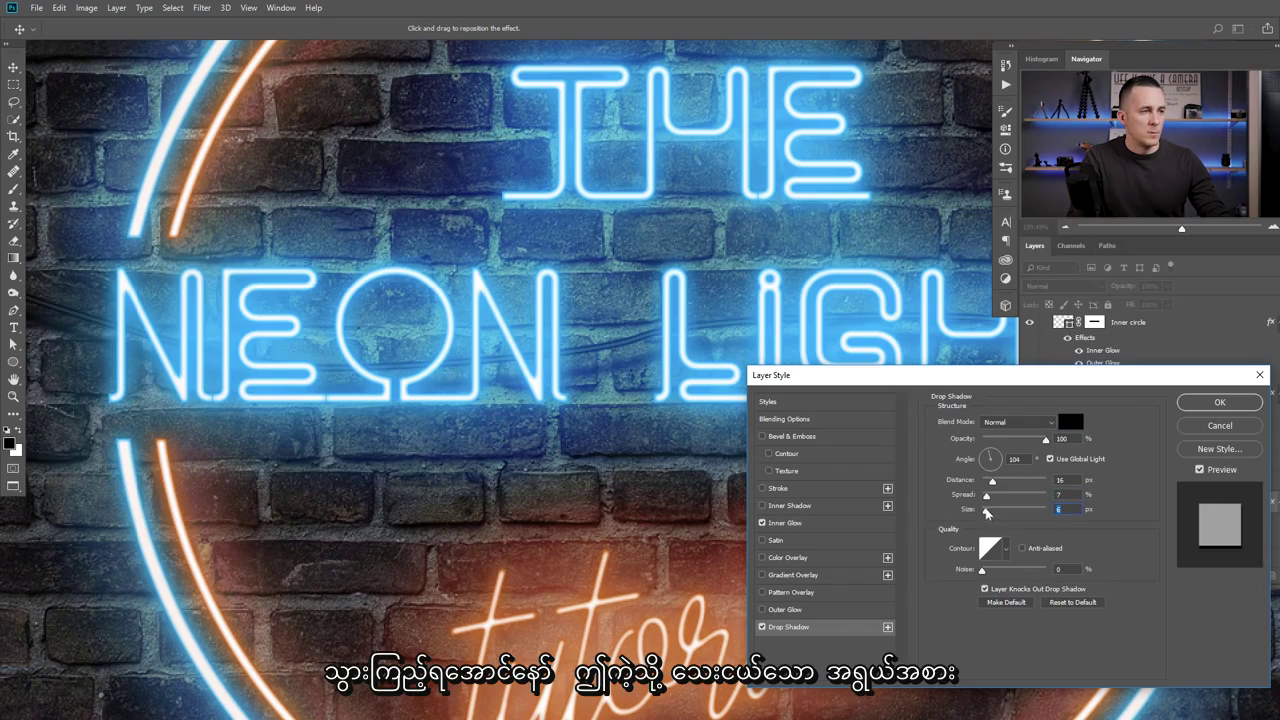
left_click(1205, 404)
Add a new layer above Wires and brush extra black wires from the wall's left edge to the NEON LIGHTS text.
scroll(680, 426, "down", 5)
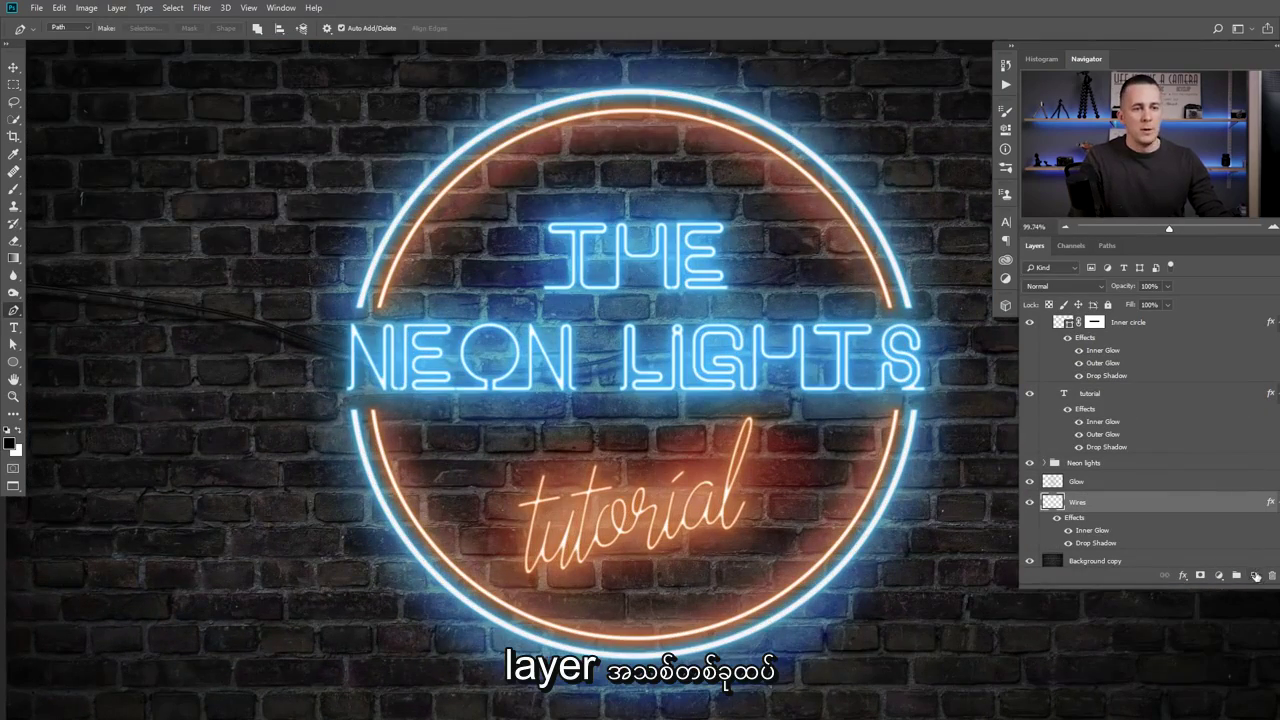
left_click(1254, 578)
key("b")
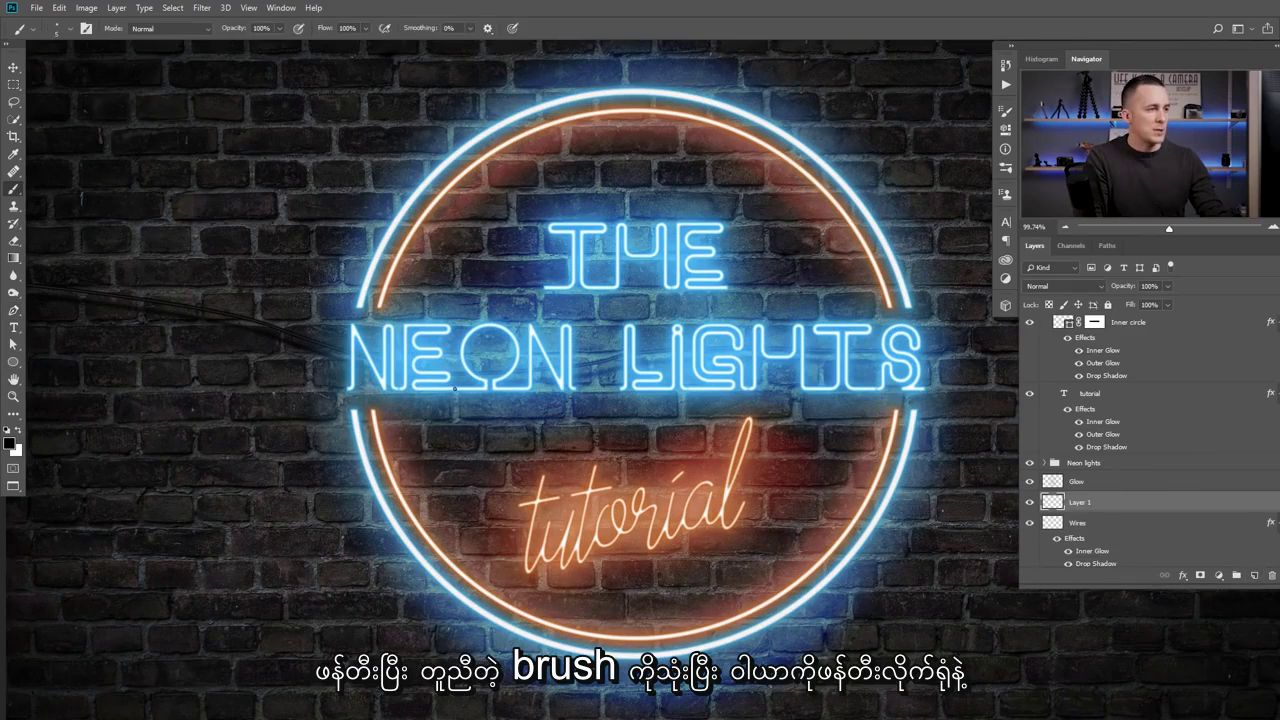
left_click_drag(513, 385, 525, 384)
left_click_drag(177, 364, 221, 341)
left_click_drag(140, 284, 366, 340)
key("ctrl+z")
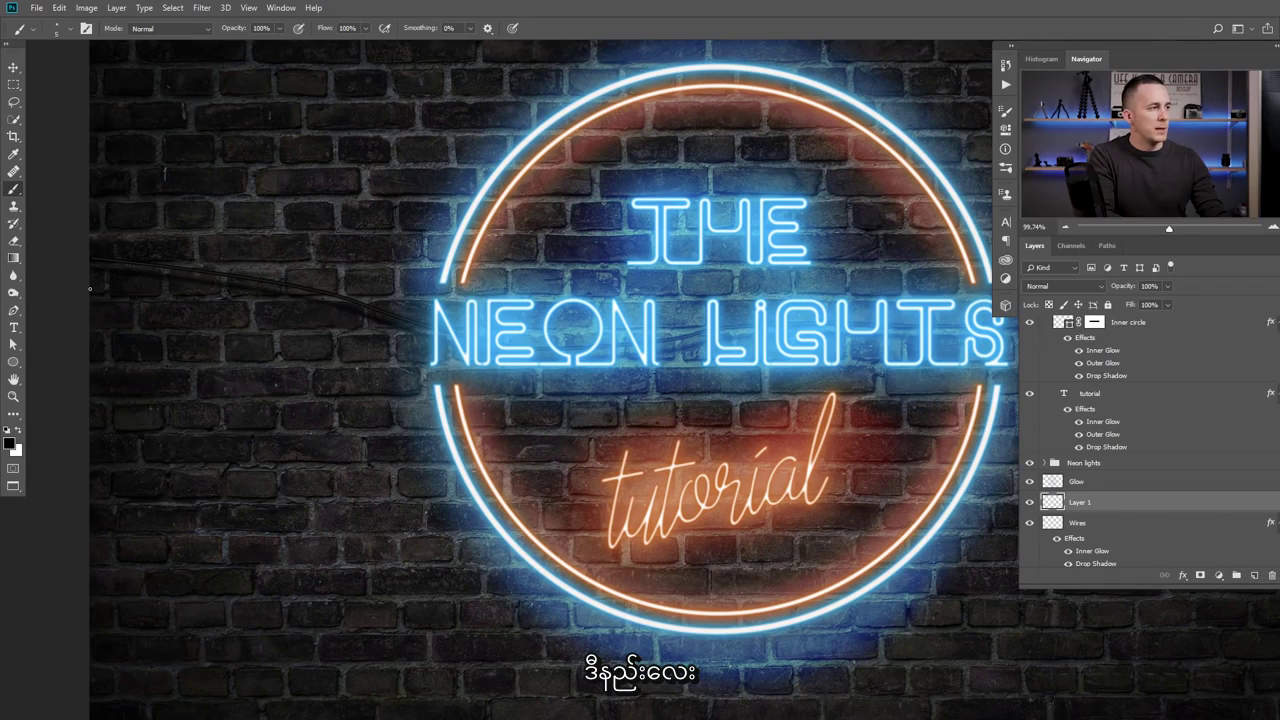
mouse_move(100, 250)
left_mouse_down()
mouse_move(262, 278)
mouse_move(434, 332)
mouse_move(612, 352)
mouse_move(752, 330)
left_mouse_up()
left_click_drag(940, 345, 885, 360)
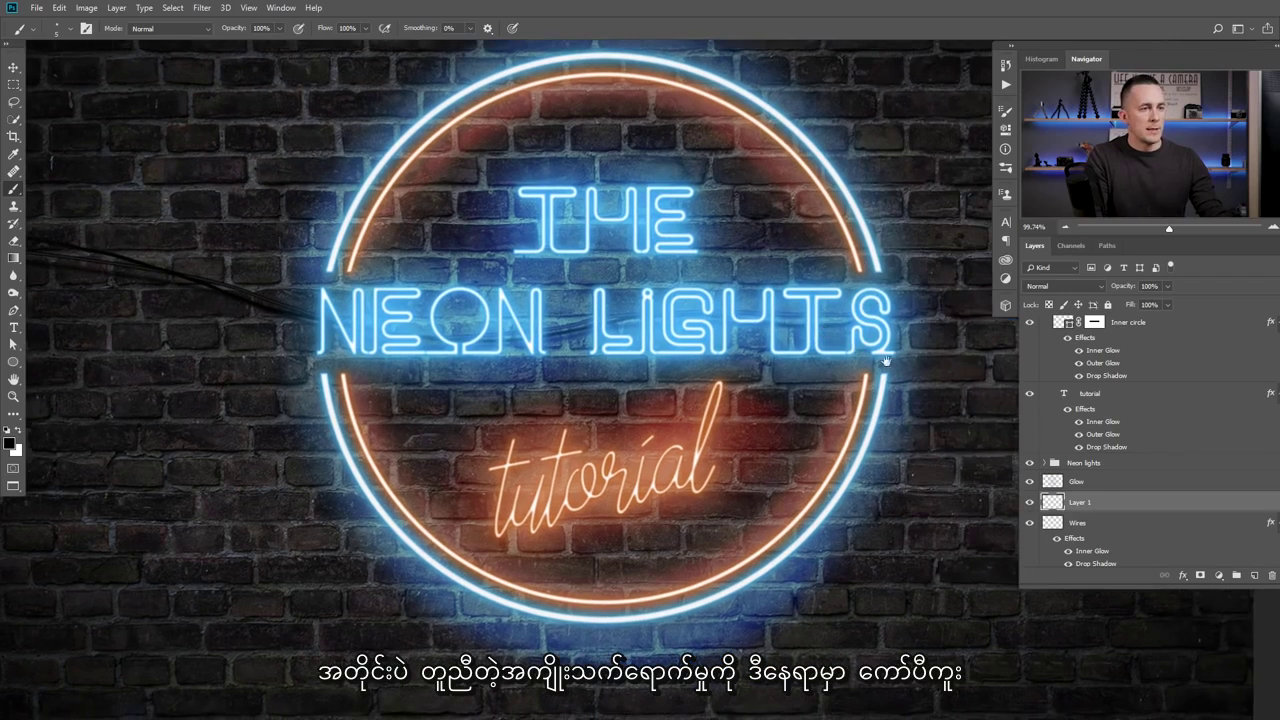
Copy the Wires layer's inner glow and drop shadow effects onto the new wire layer.
left_click_drag(1083, 538, 1090, 503)
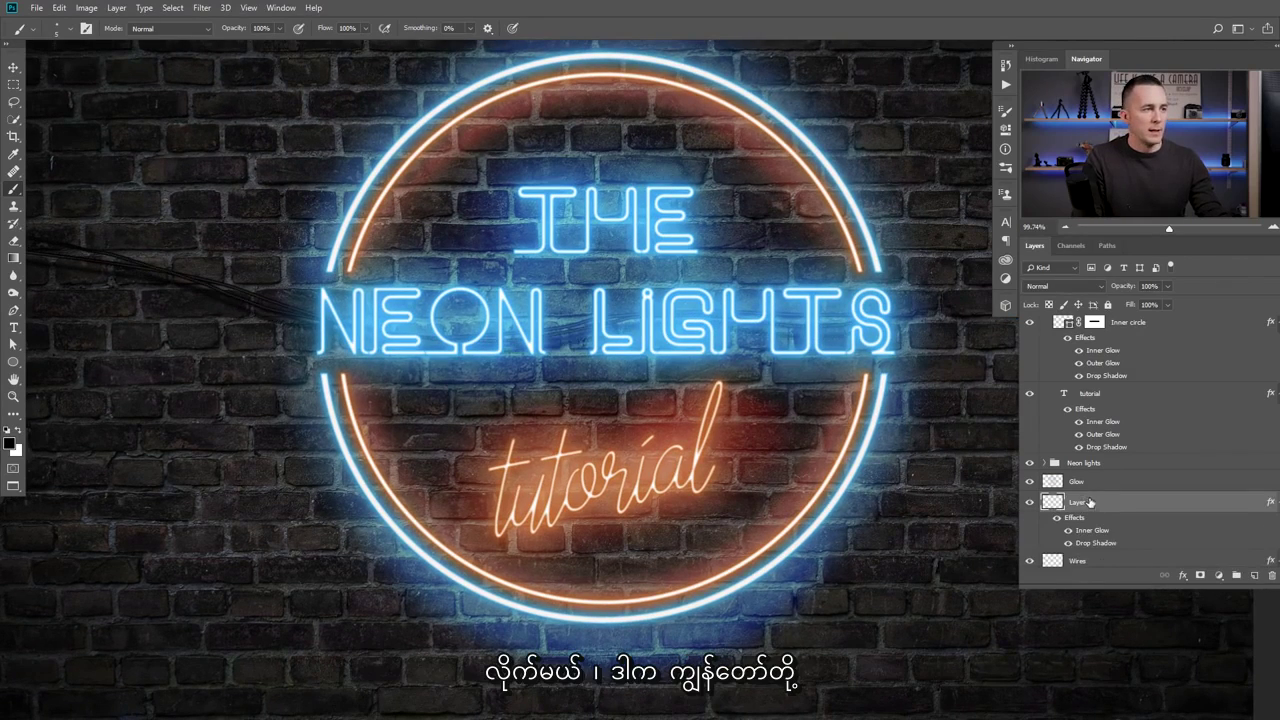
scroll(606, 333, "up", 3)
scroll(695, 318, "down", 4)
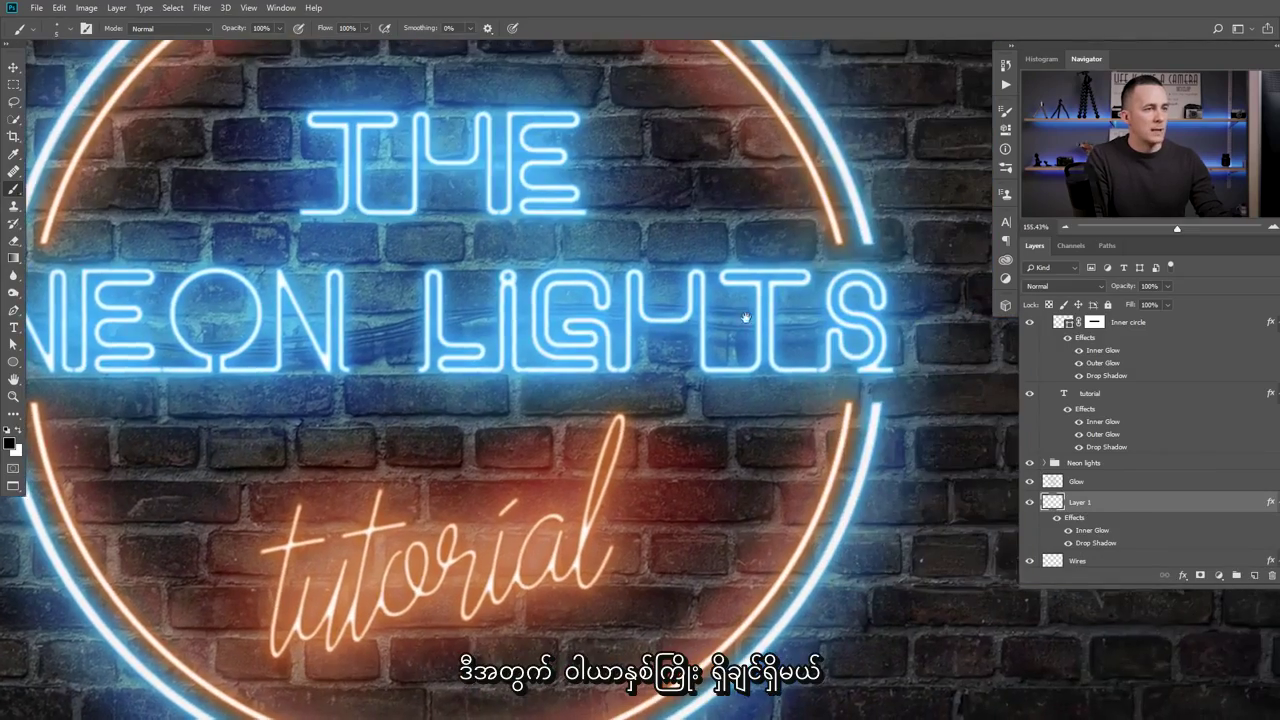
key("ctrl+0")
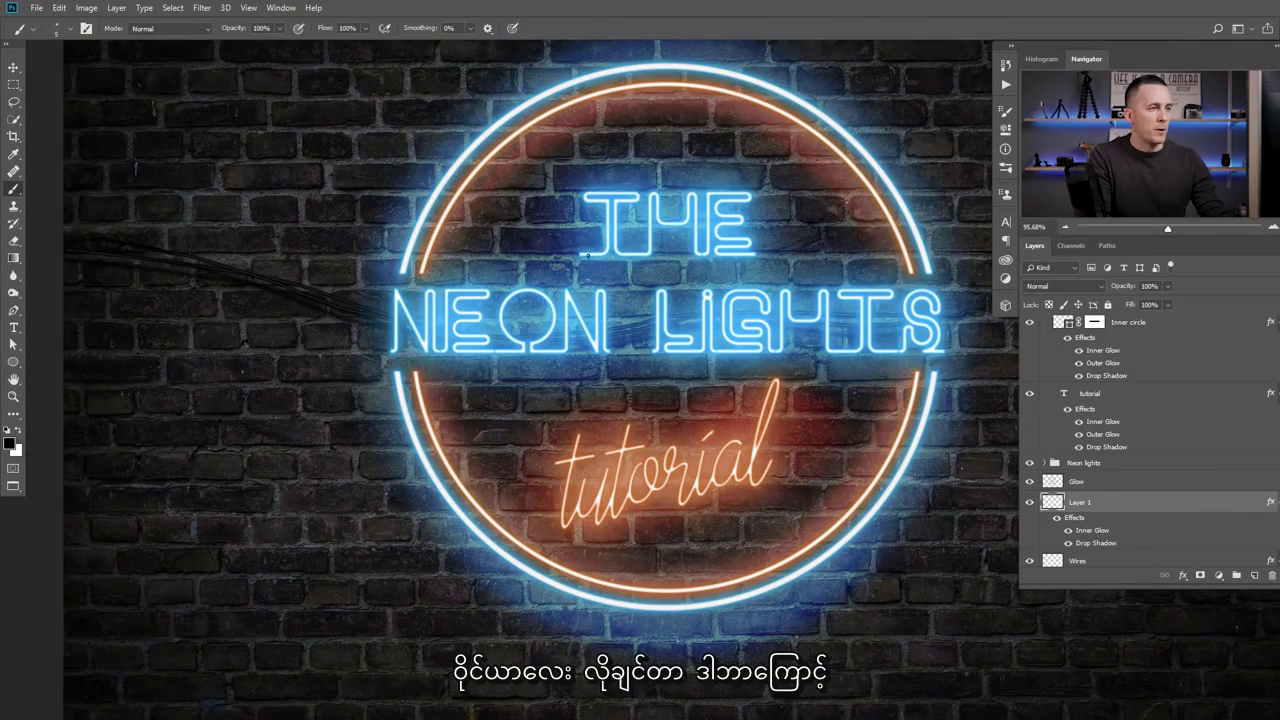
mouse_move(580, 255)
left_mouse_down()
mouse_move(458, 270)
mouse_move(147, 244)
left_mouse_up()
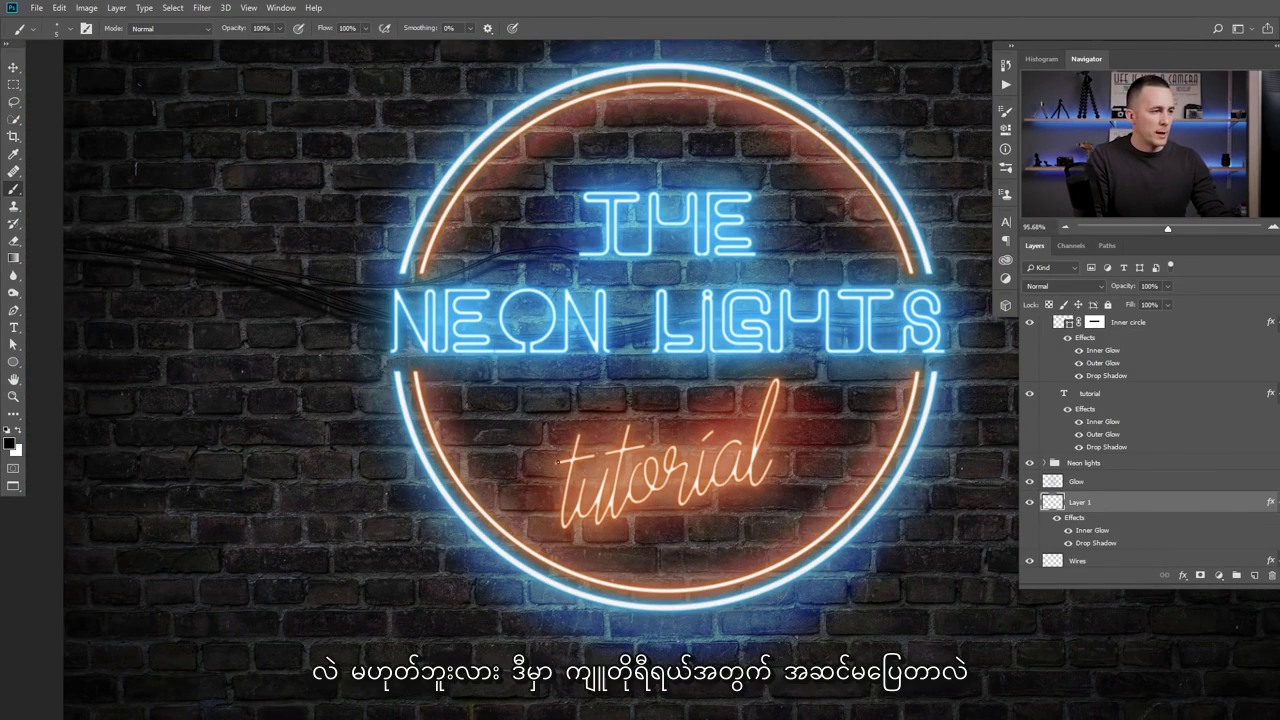
mouse_move(530, 468)
left_mouse_down()
mouse_move(405, 348)
mouse_move(147, 265)
left_mouse_up()
key("ctrl+z")
mouse_move(557, 462)
left_mouse_down()
mouse_move(278, 318)
mouse_move(68, 283)
left_mouse_up()
scroll(601, 440, "down", 2)
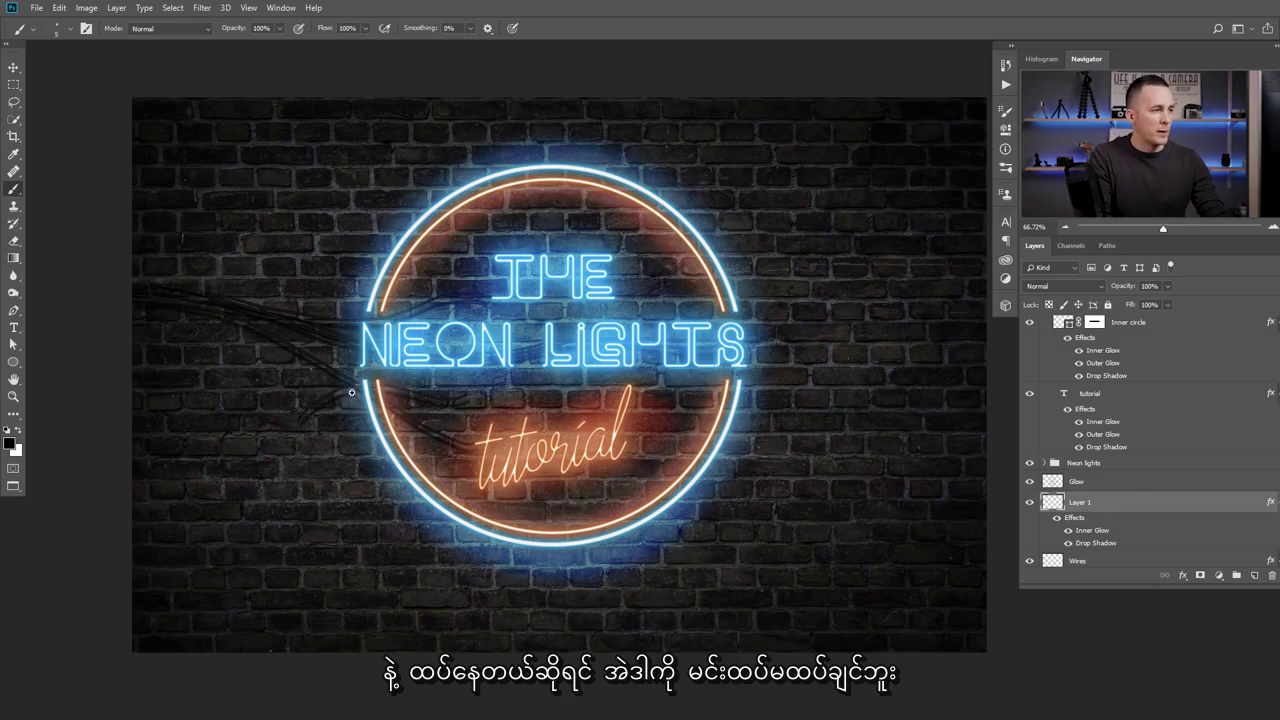
scroll(355, 395, "up", 5)
key("ctrl+z")
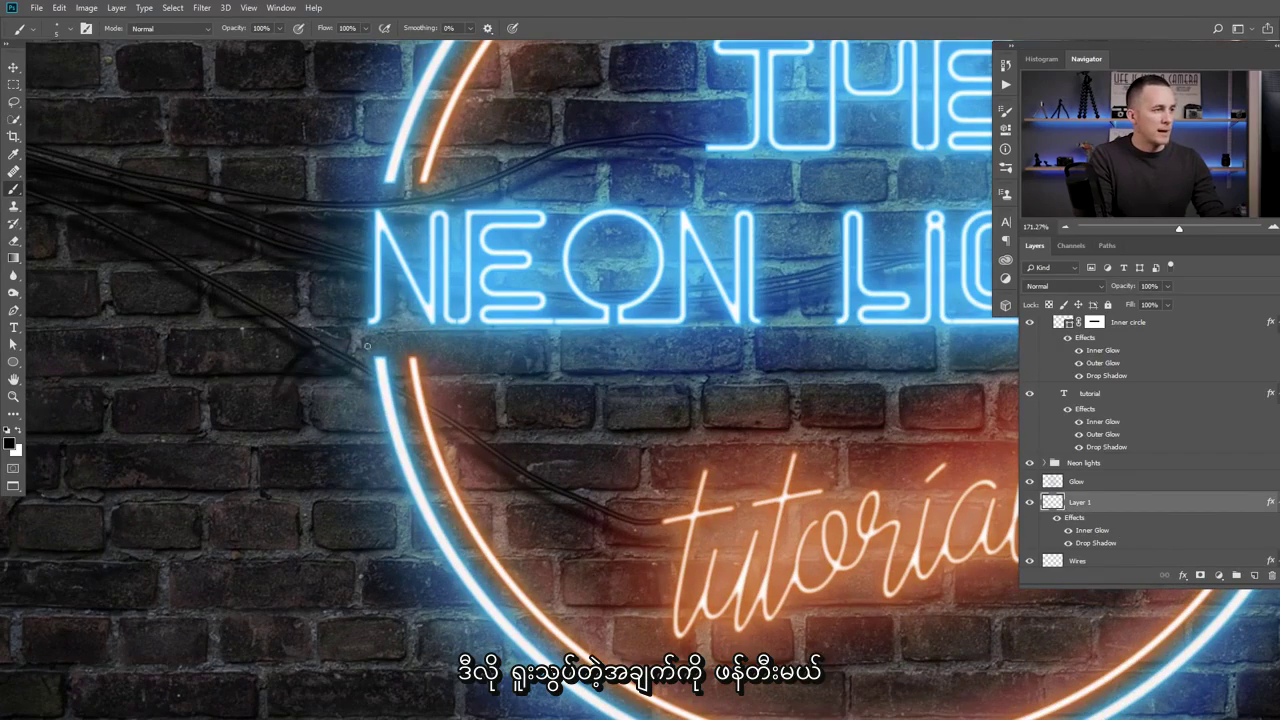
scroll(416, 428, "down", 3)
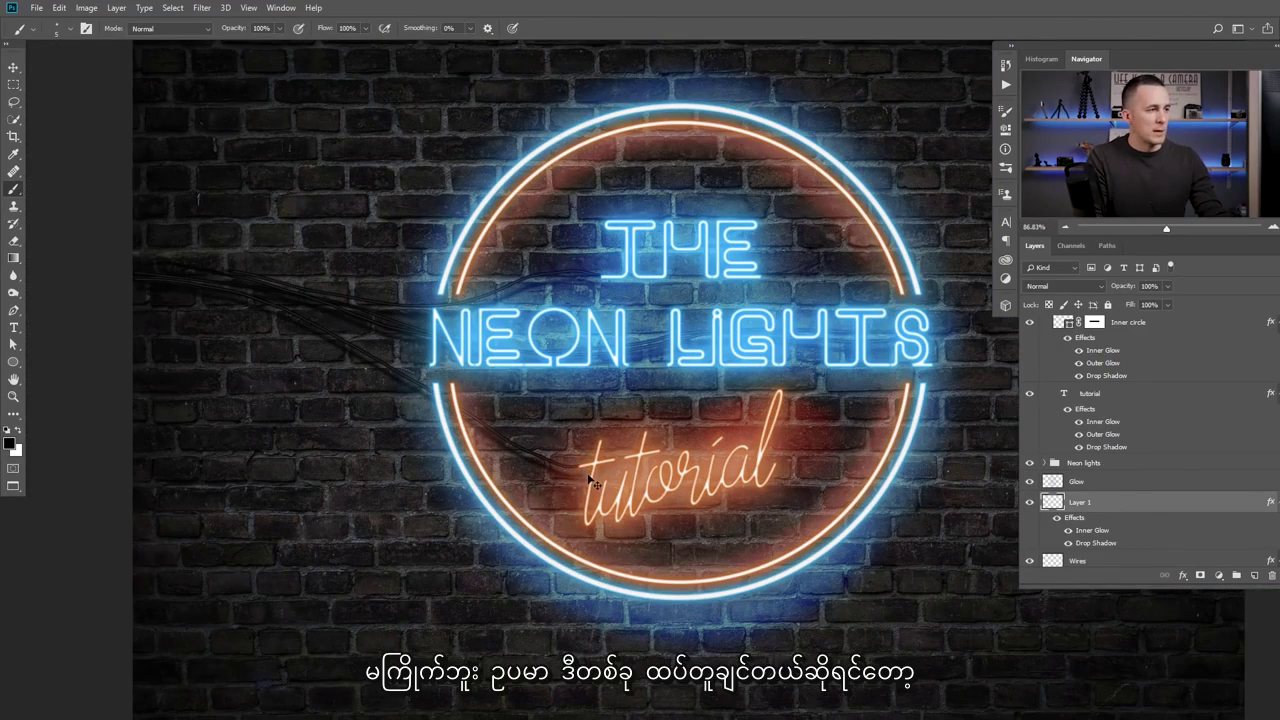
key("ctrl+z")
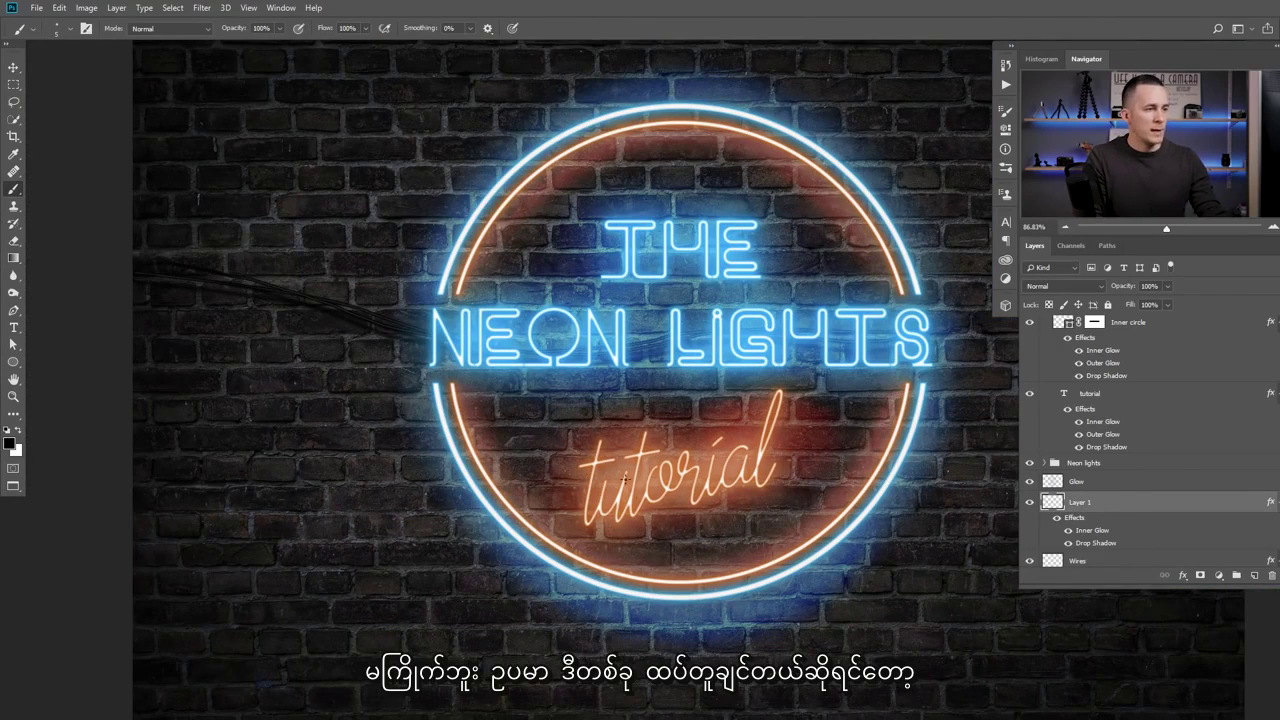
Add another layer with the same wire effects and brush a wire from the tutorial text to the wall's left edge.
left_click(1254, 576)
left_click_drag(1087, 535, 1090, 503)
scroll(572, 461, "up", 2)
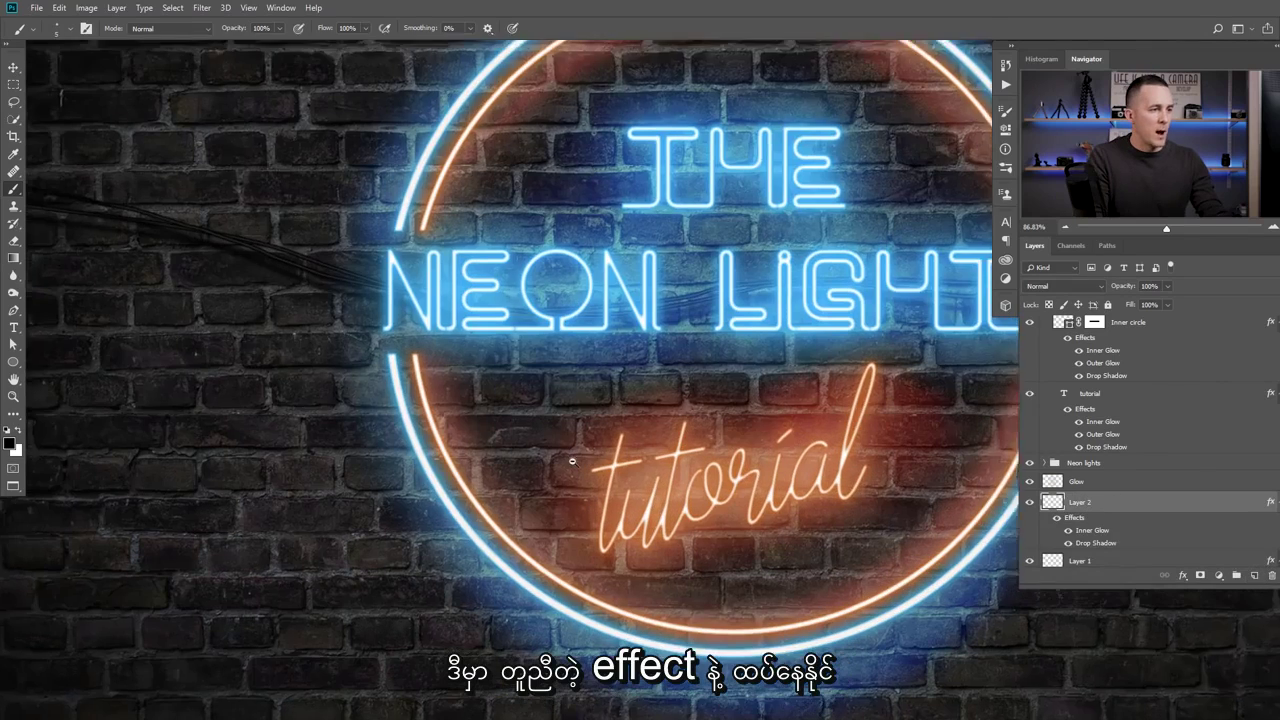
scroll(572, 461, "up", 2)
mouse_move(600, 490)
left_mouse_down()
mouse_move(330, 292)
mouse_move(128, 200)
mouse_move(62, 190)
left_mouse_up()
left_click_drag(170, 215, 436, 245)
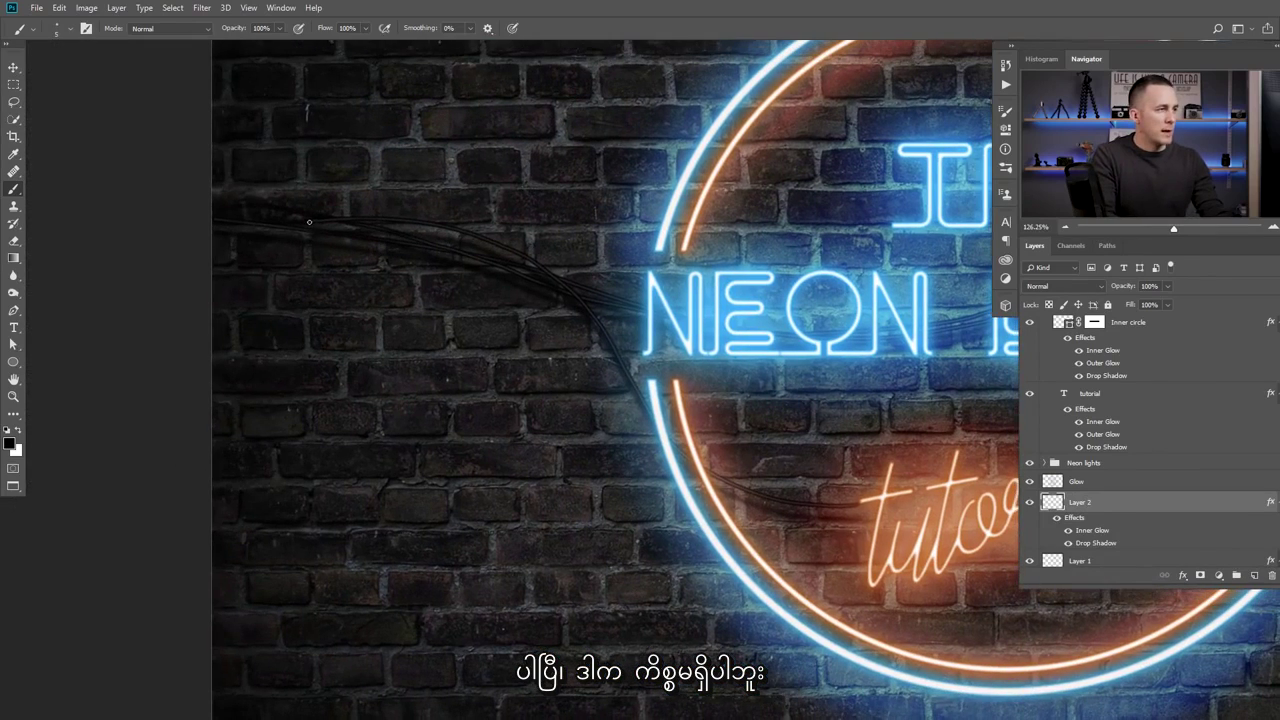
scroll(503, 314, "down", 5)
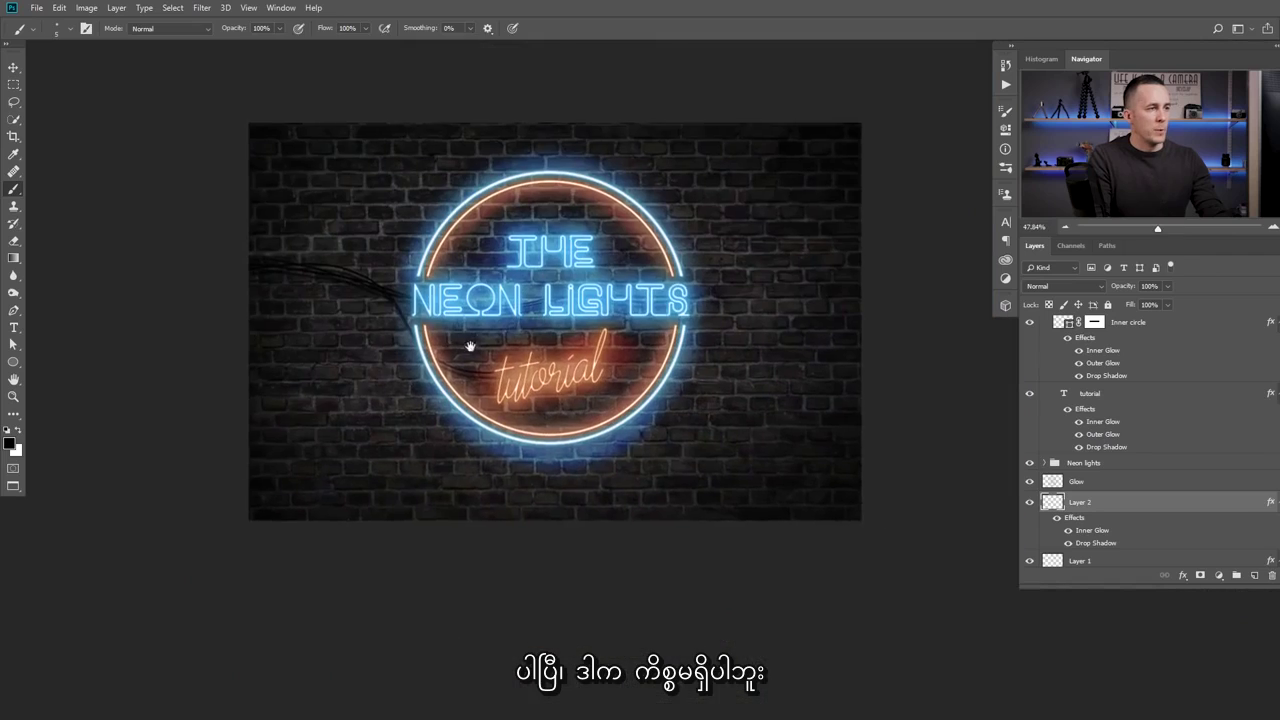
scroll(539, 351, "up", 1)
left_click_drag(380, 268, 228, 247)
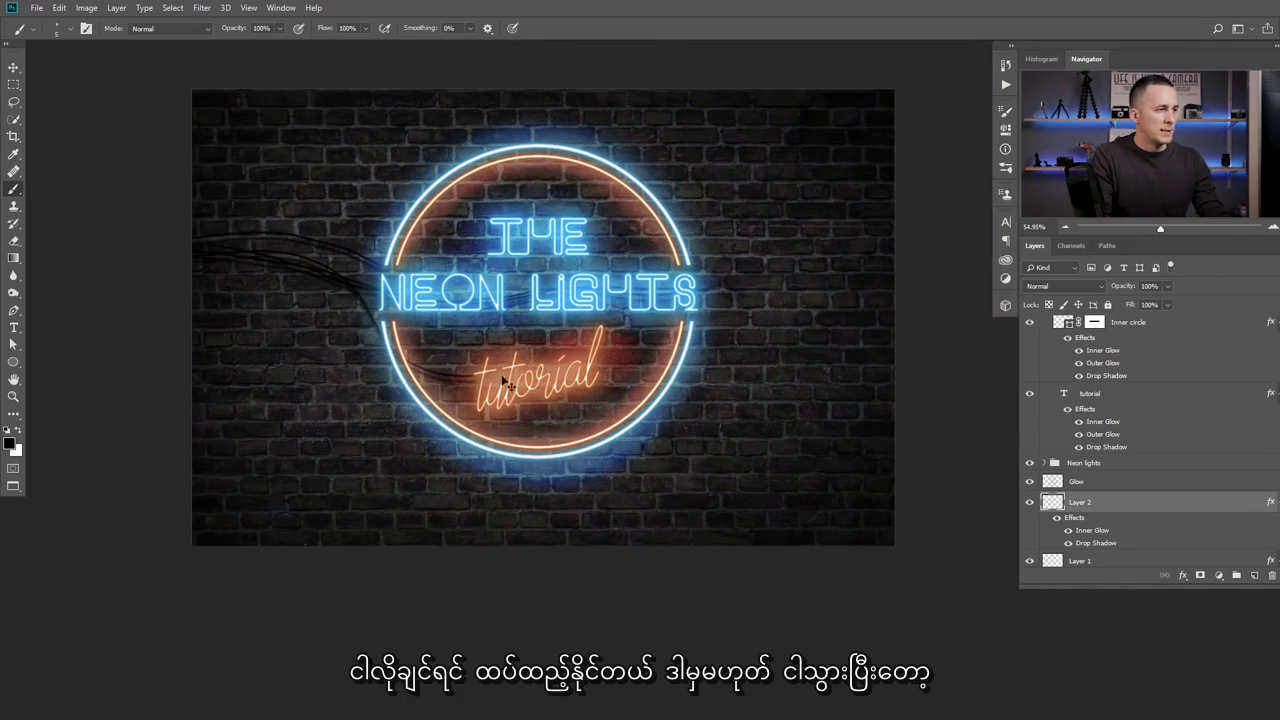
key("ctrl+z")
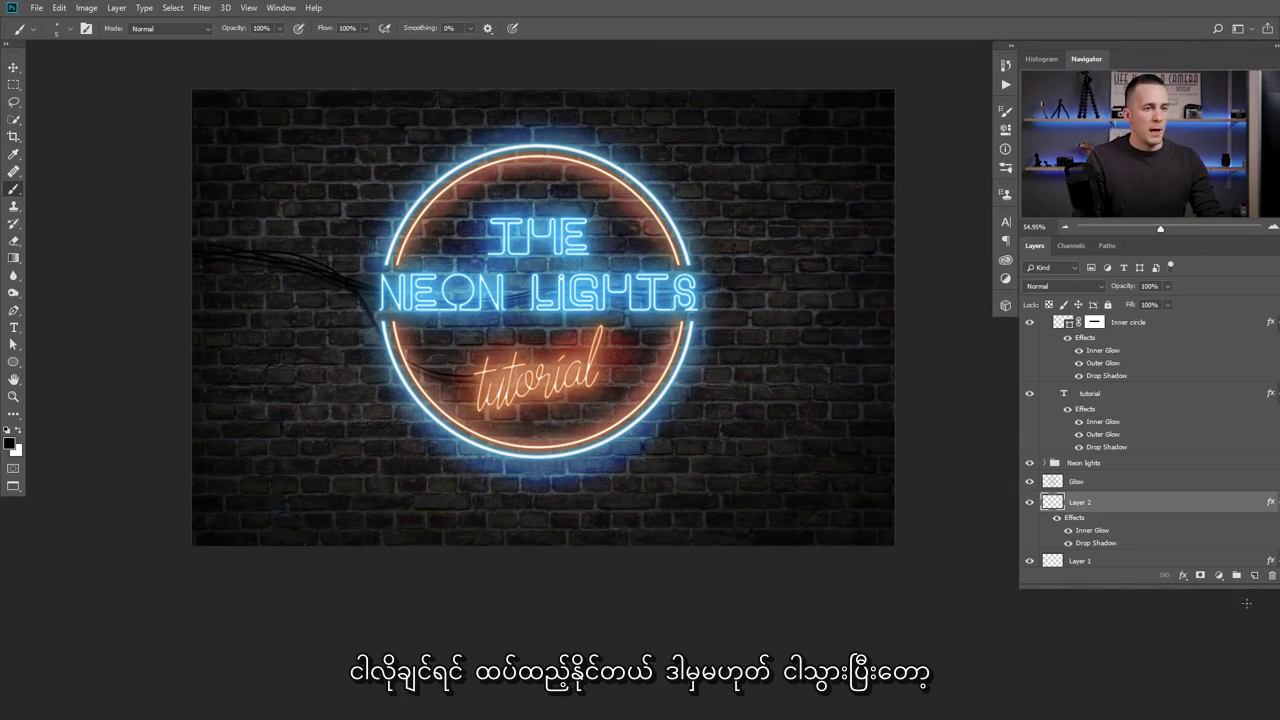
Add a further layer above Layer 2 and copy the wire effects onto it.
left_click(1255, 575)
left_click_drag(1077, 539, 1078, 504)
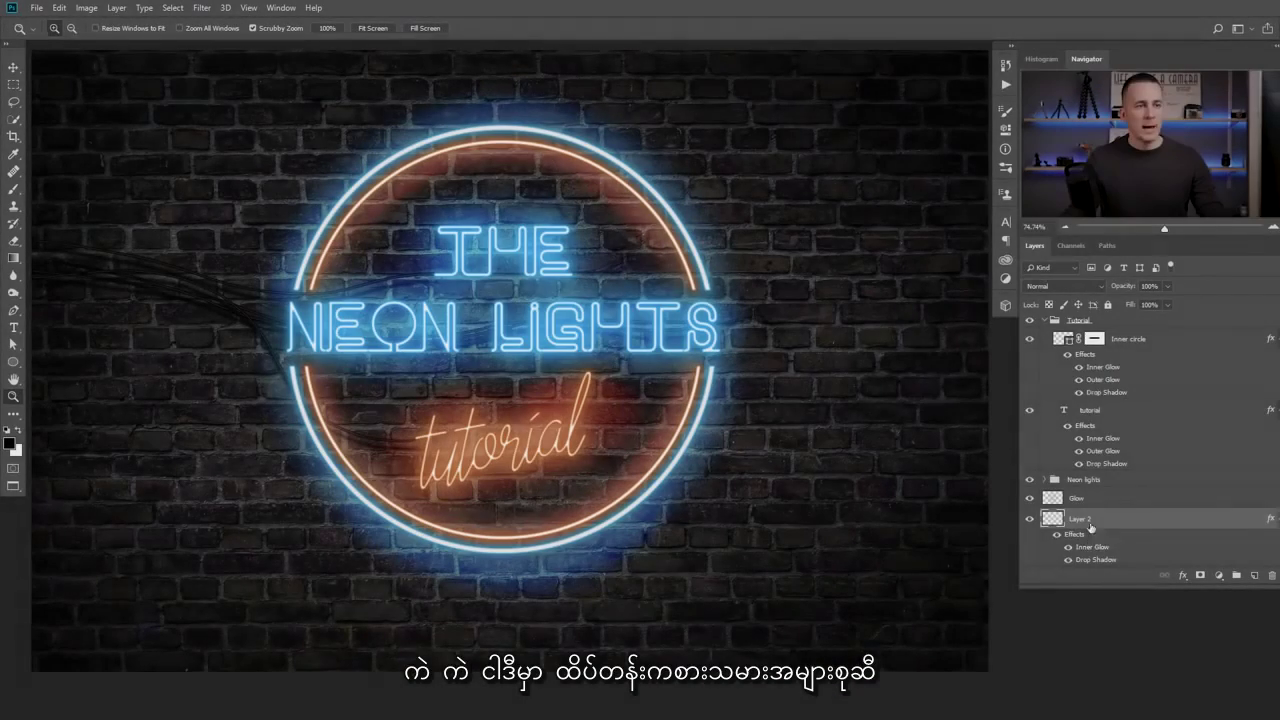
Stamp all visible layers into a new merged layer above the Hue/Saturation 1 adjustment.
scroll(1095, 385, "up", 1)
left_click(1064, 328)
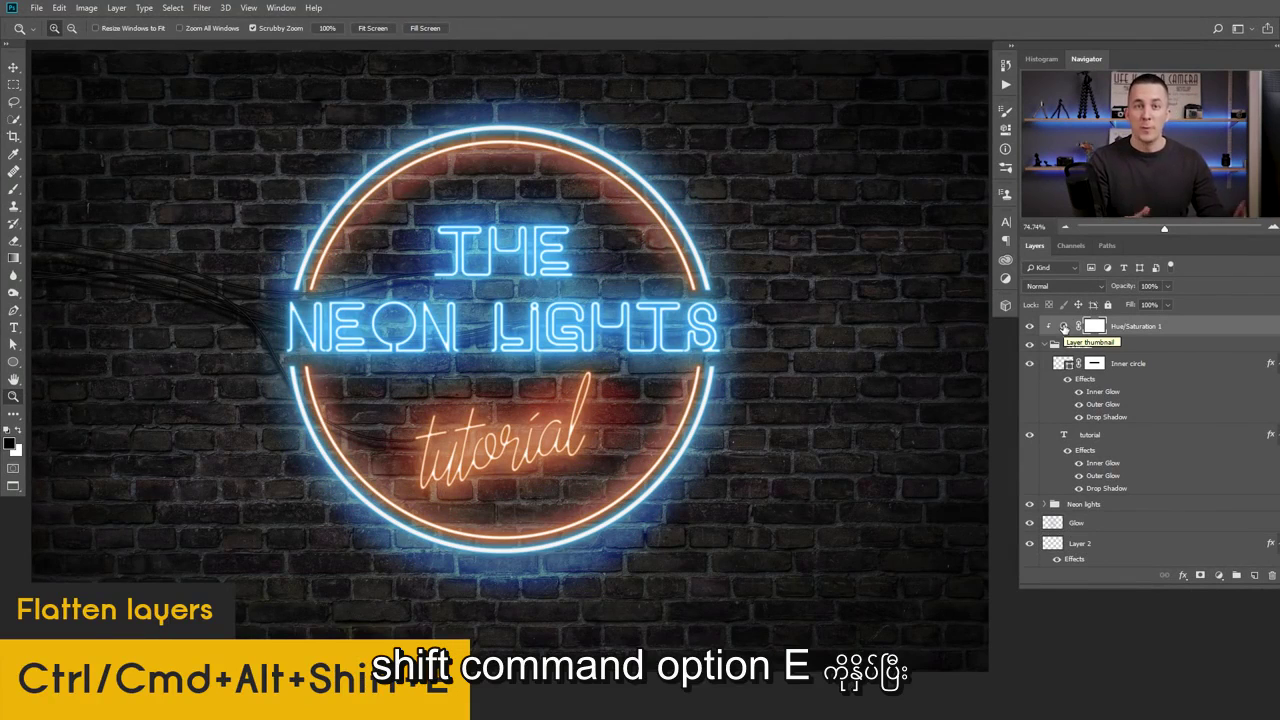
key("ctrl+shift+alt+e")
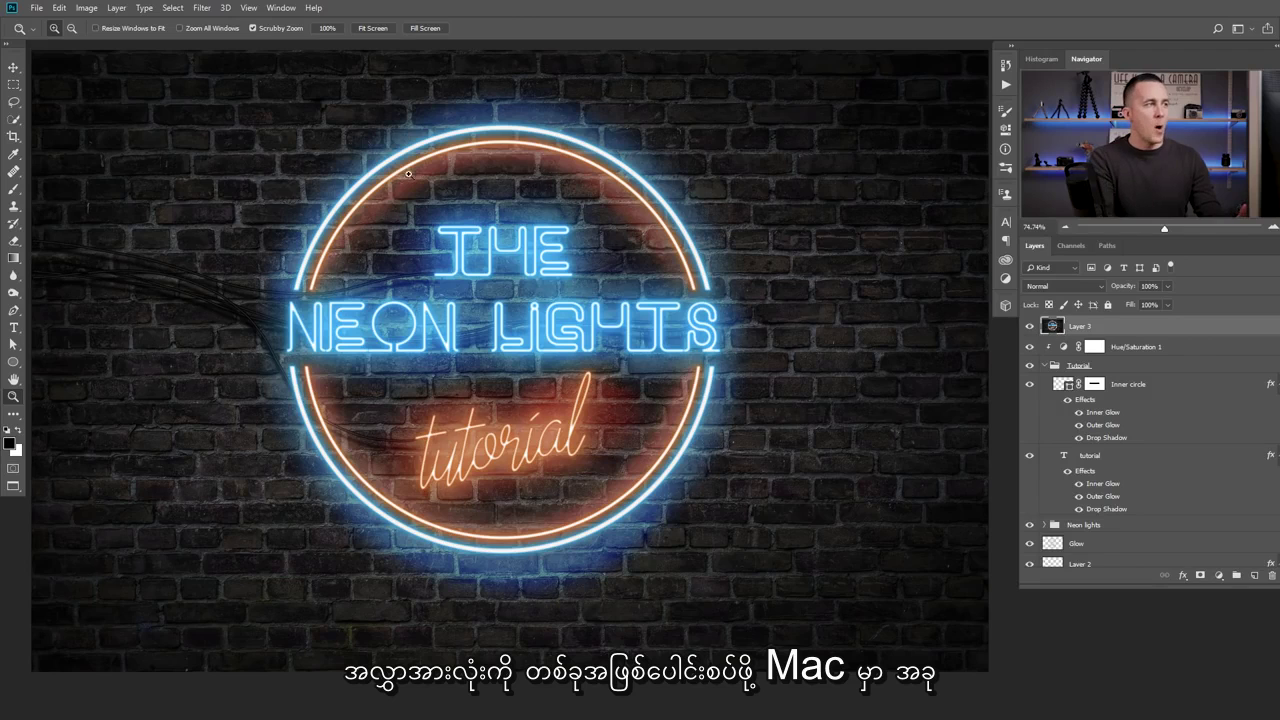
Start the Camera Raw Filter on the merged layer and shift the Oranges hue to -2.
left_click(201, 8)
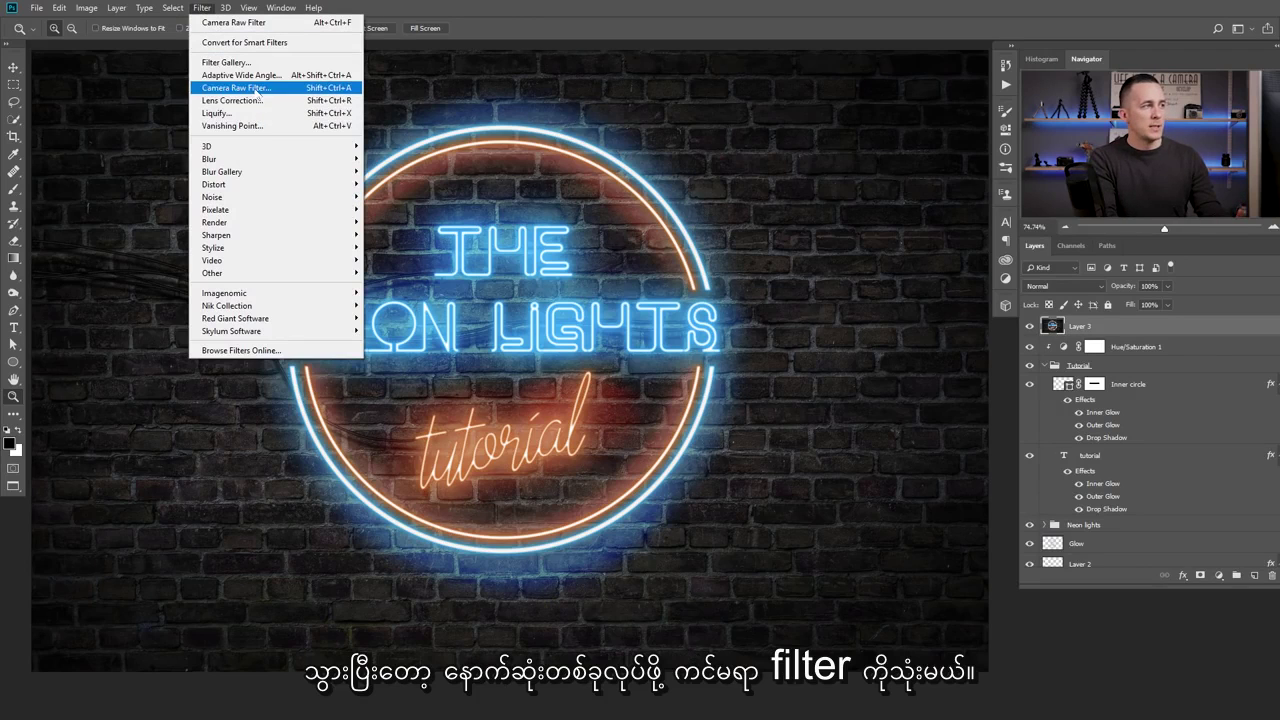
left_click(256, 88)
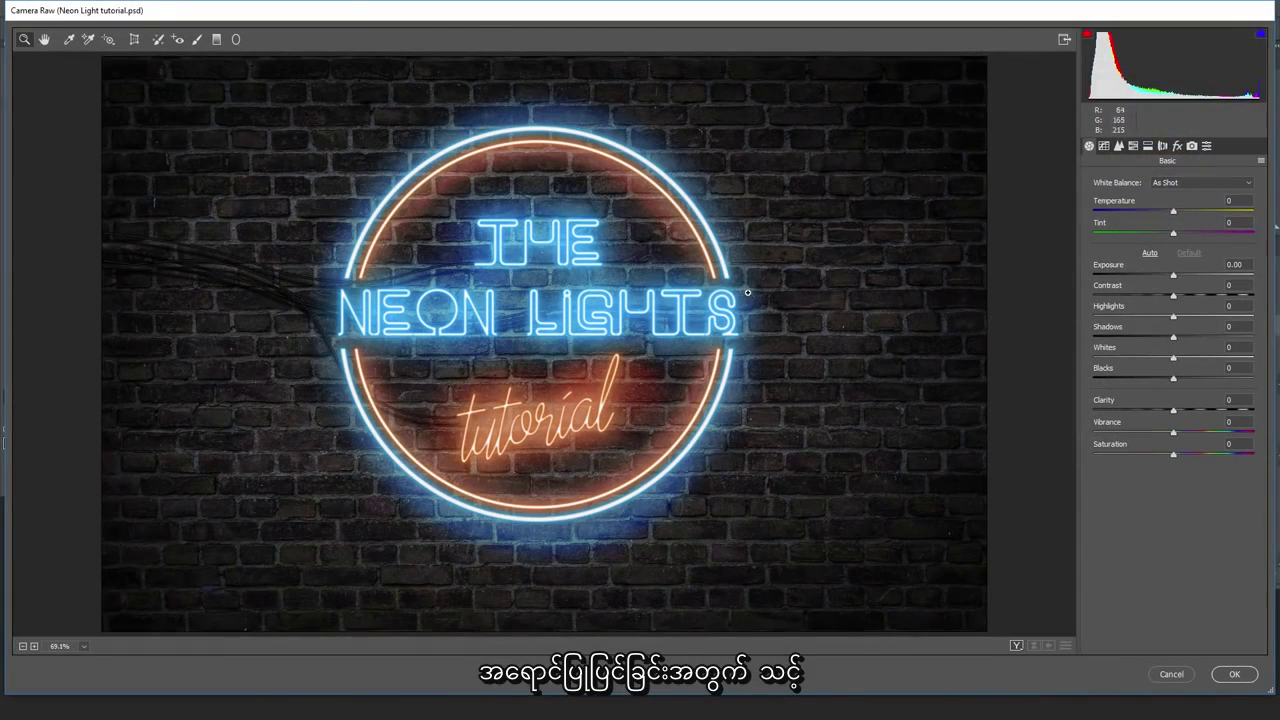
left_click(1134, 146)
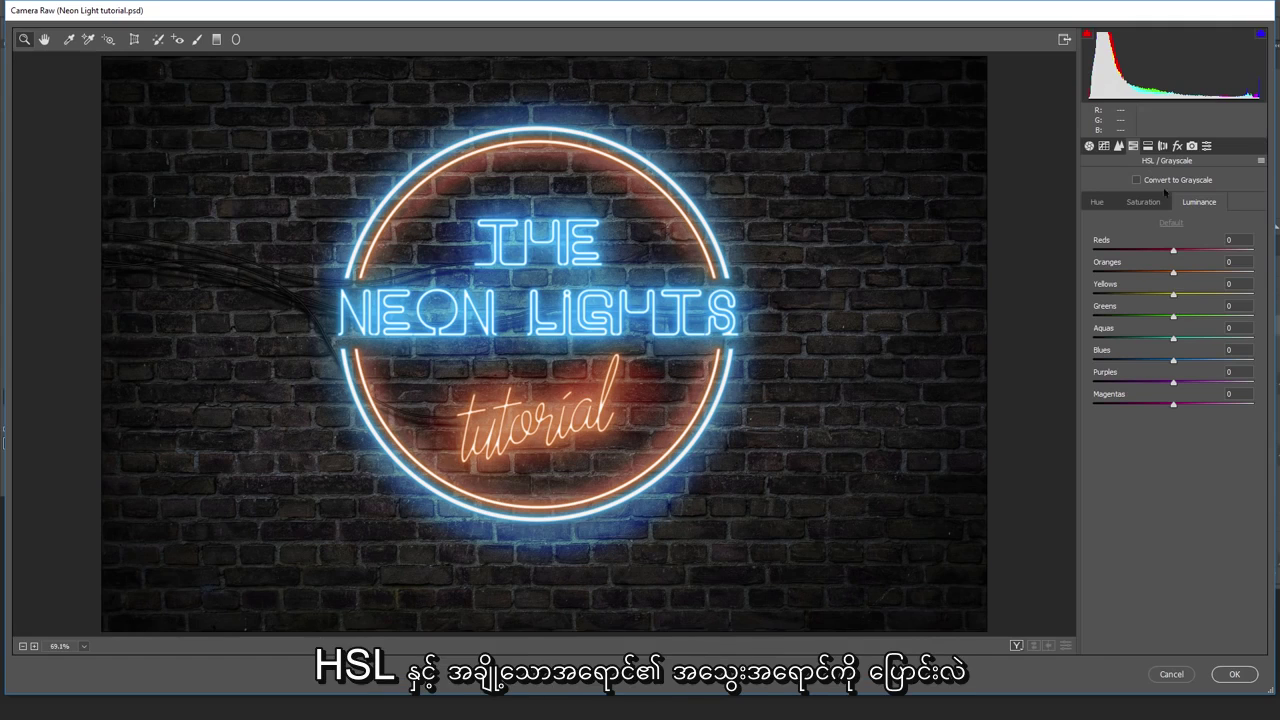
left_click(1097, 202)
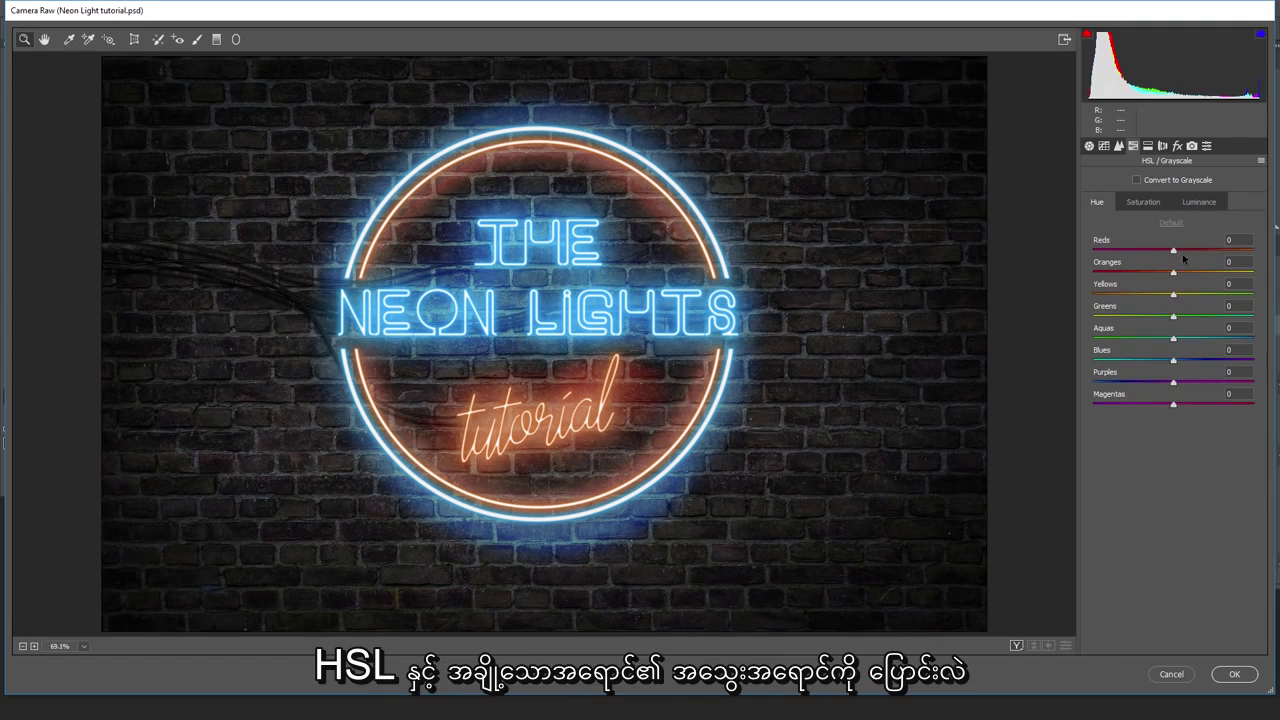
mouse_move(1175, 274)
left_mouse_down()
mouse_move(1093, 272)
mouse_move(1204, 272)
mouse_move(1176, 273)
left_mouse_up()
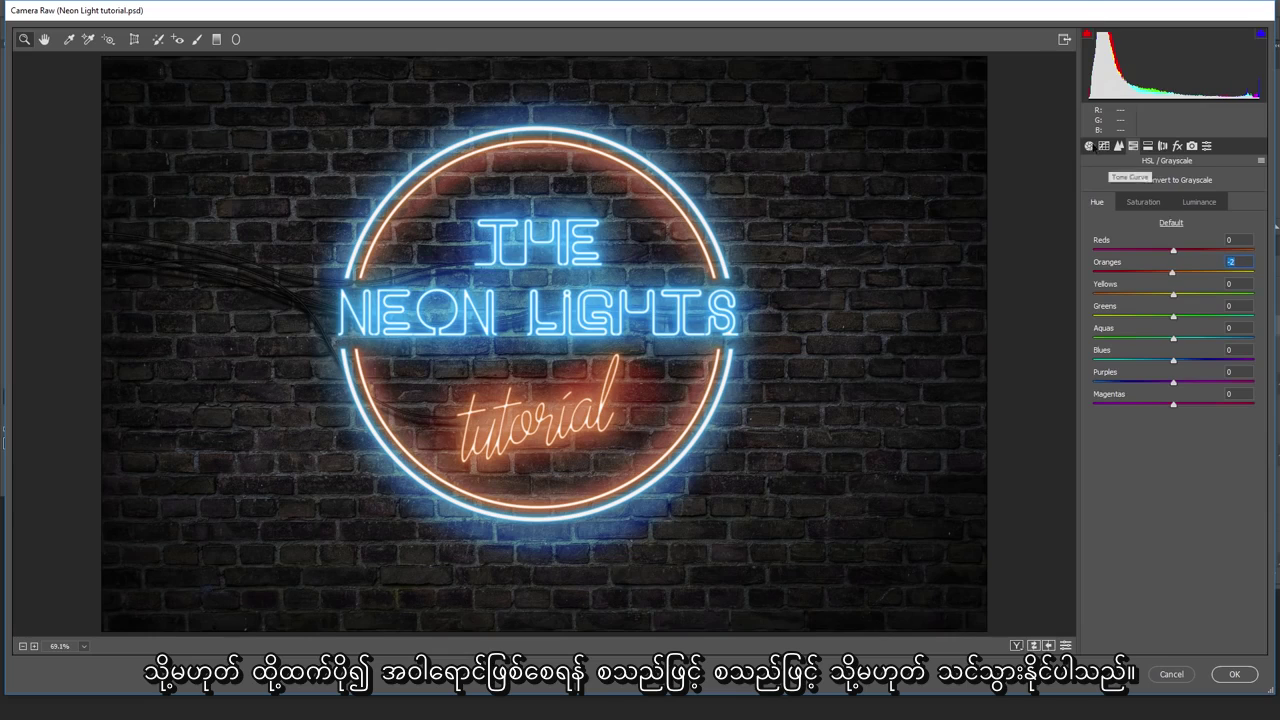
Set temperature to -18, tint to +23, saturation to +70, shadows to -12 and blacks to -9 in Camera Raw.
left_click(1089, 146)
left_click_drag(1172, 211, 1196, 243)
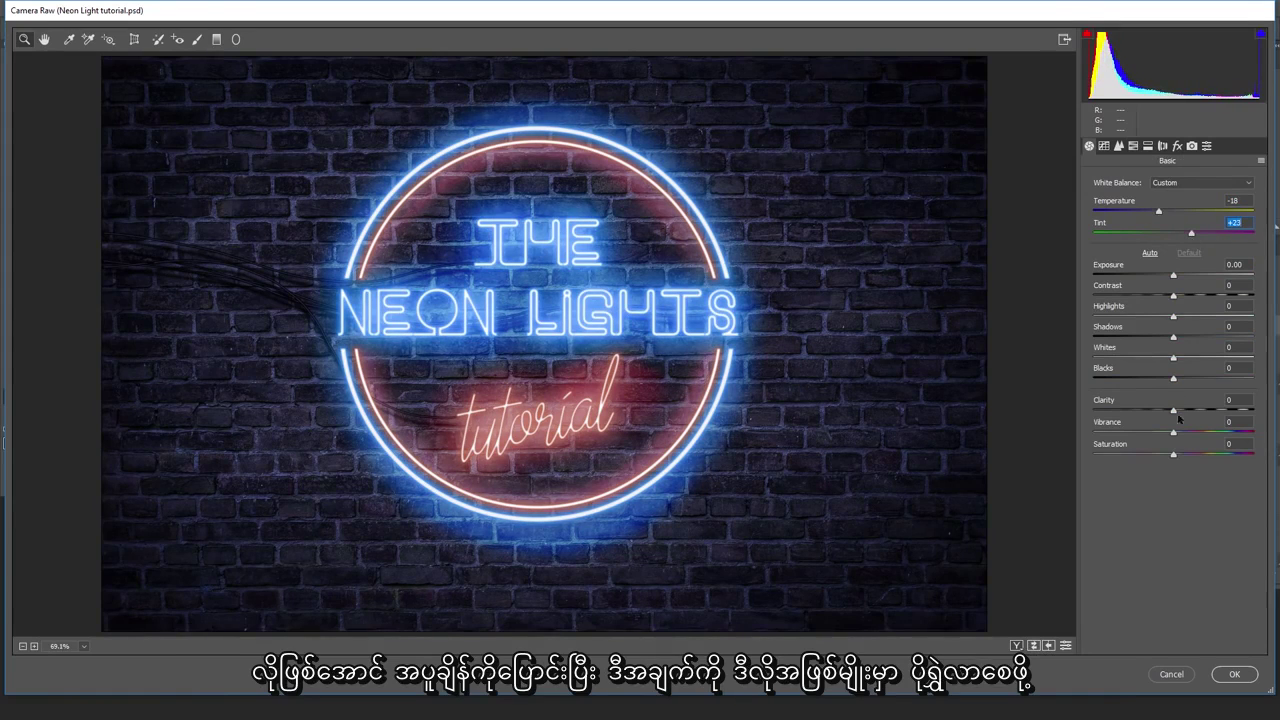
left_click_drag(1174, 457, 1231, 452)
left_click_drag(1173, 338, 1166, 378)
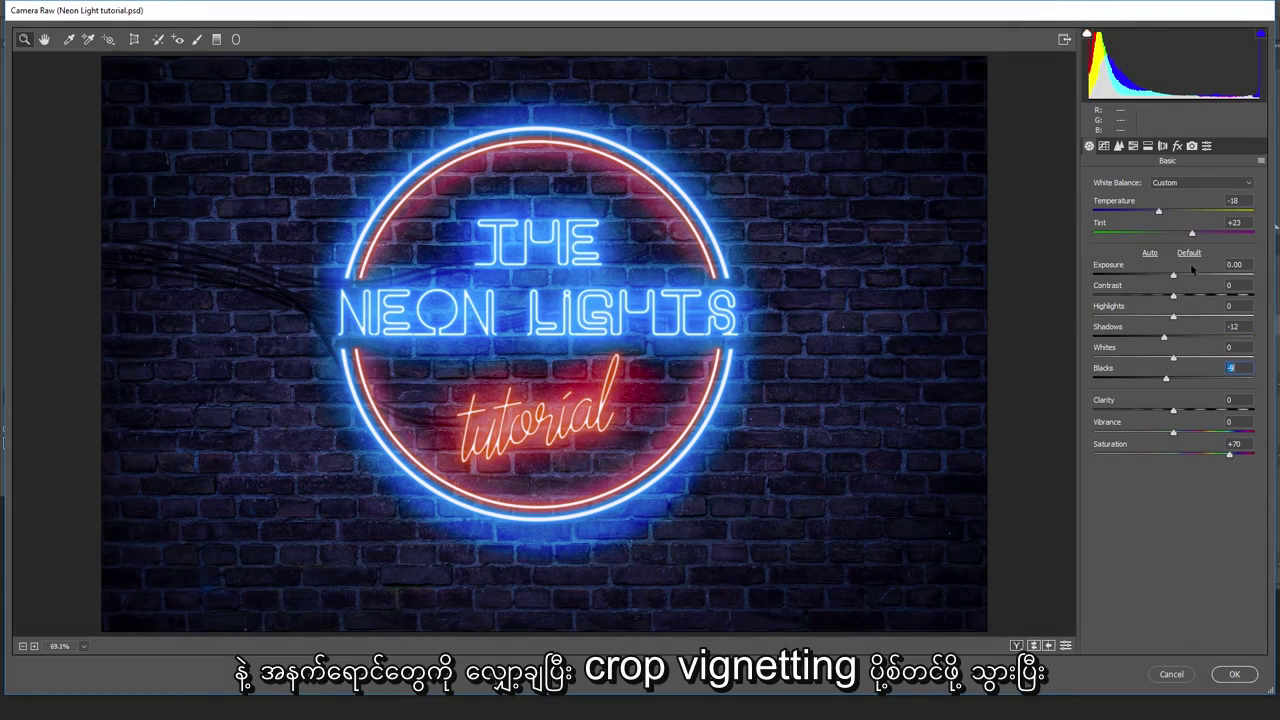
Darken the image edges with a post-crop vignetting amount of -26 and set Dehaze to -13.
left_click(1178, 146)
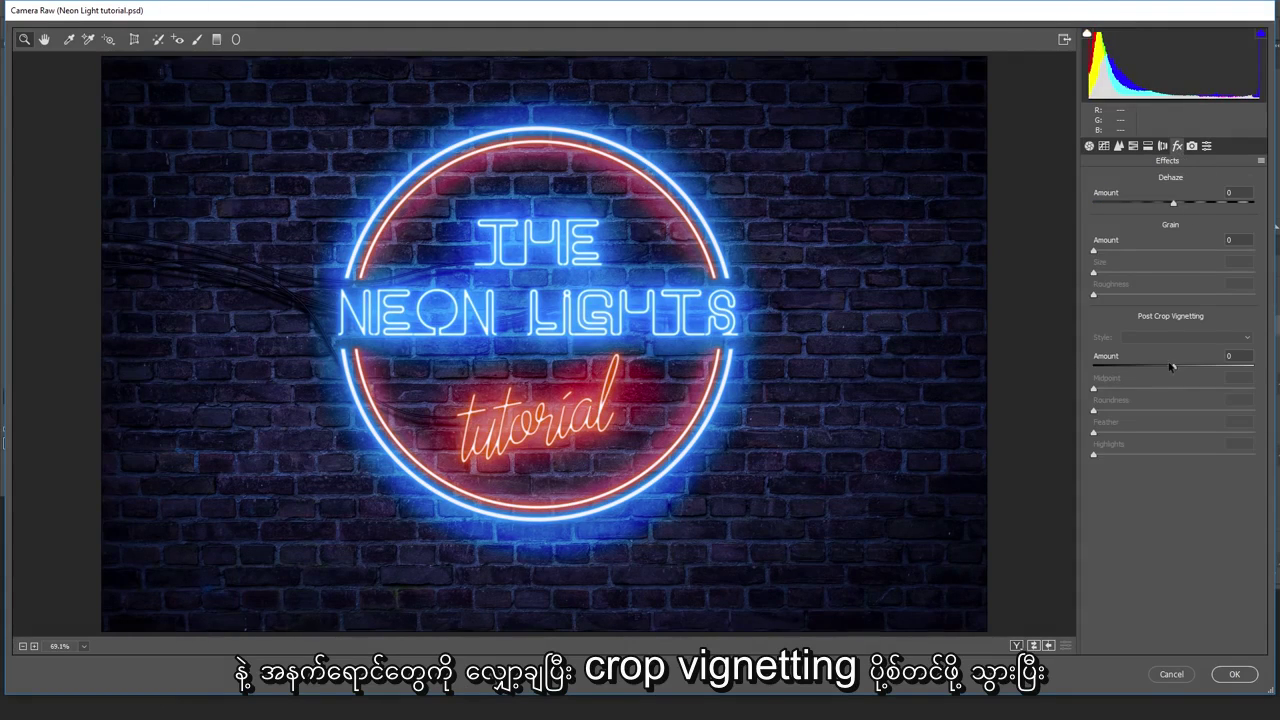
left_click_drag(1173, 368, 1151, 368)
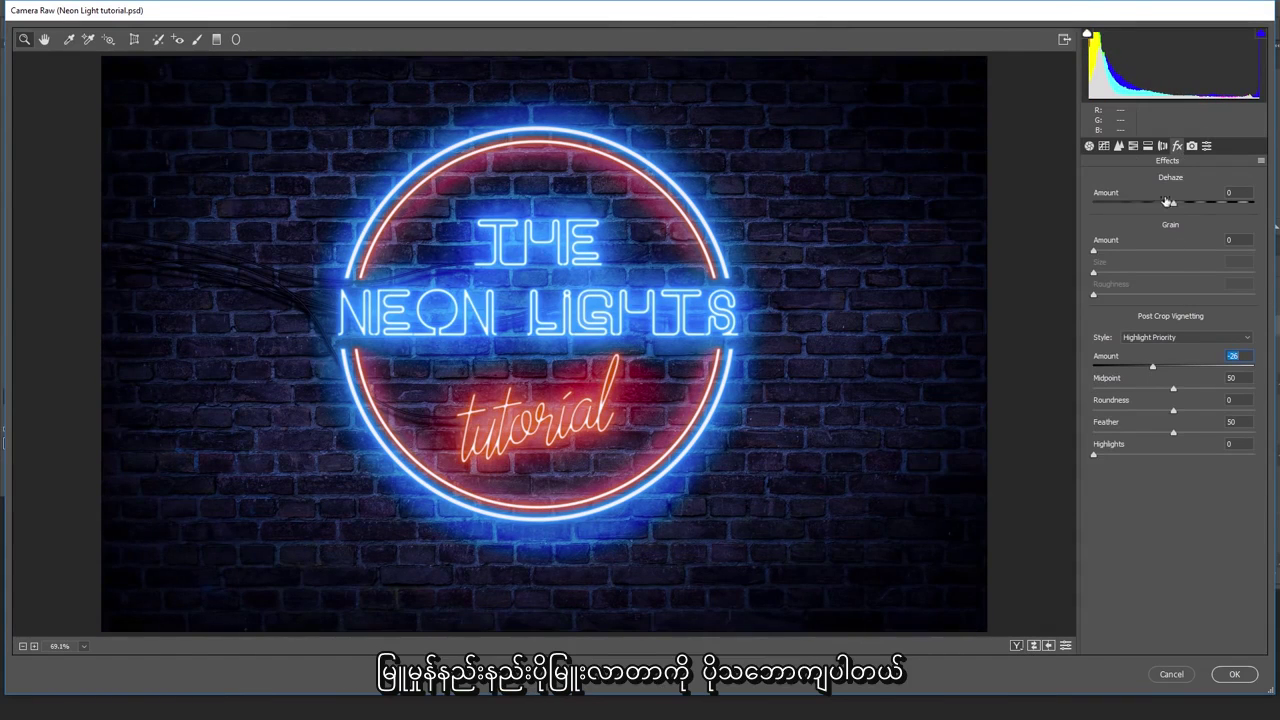
left_click_drag(1176, 205, 1166, 206)
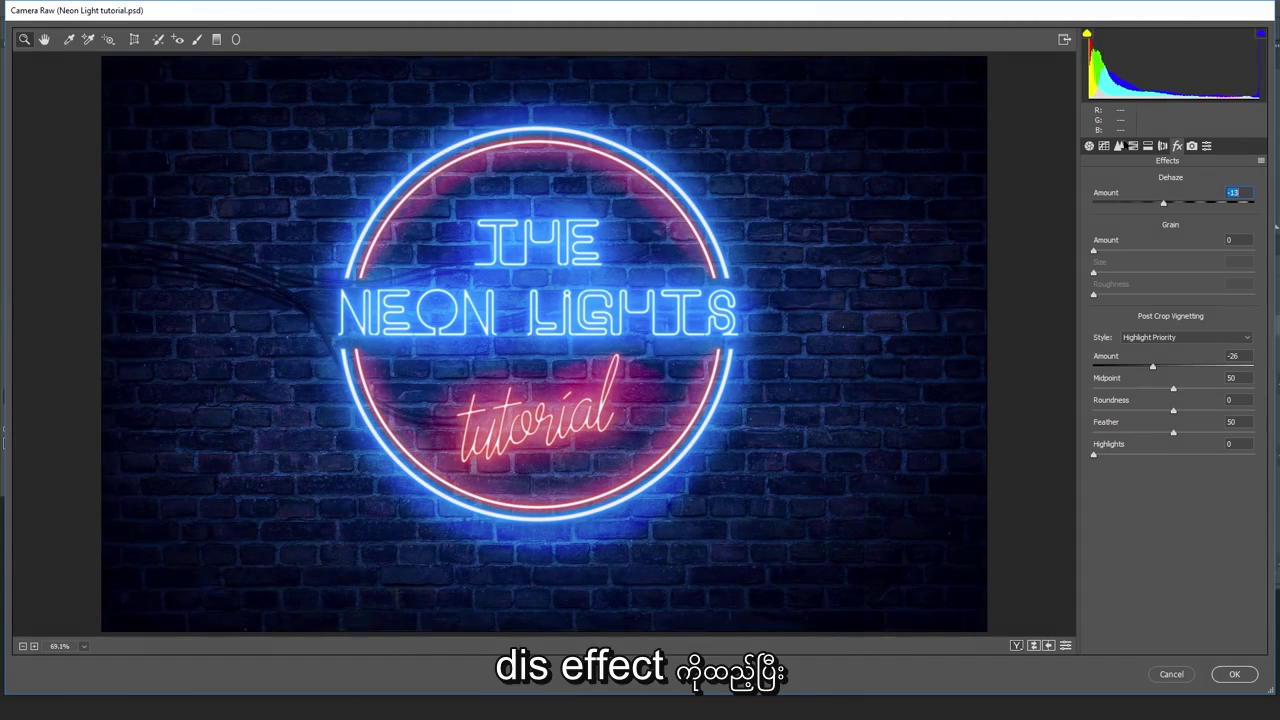
Sharpen the image with an amount of about 48 and a radius of 0.9.
left_click(1119, 146)
left_click_drag(1127, 198, 1119, 224)
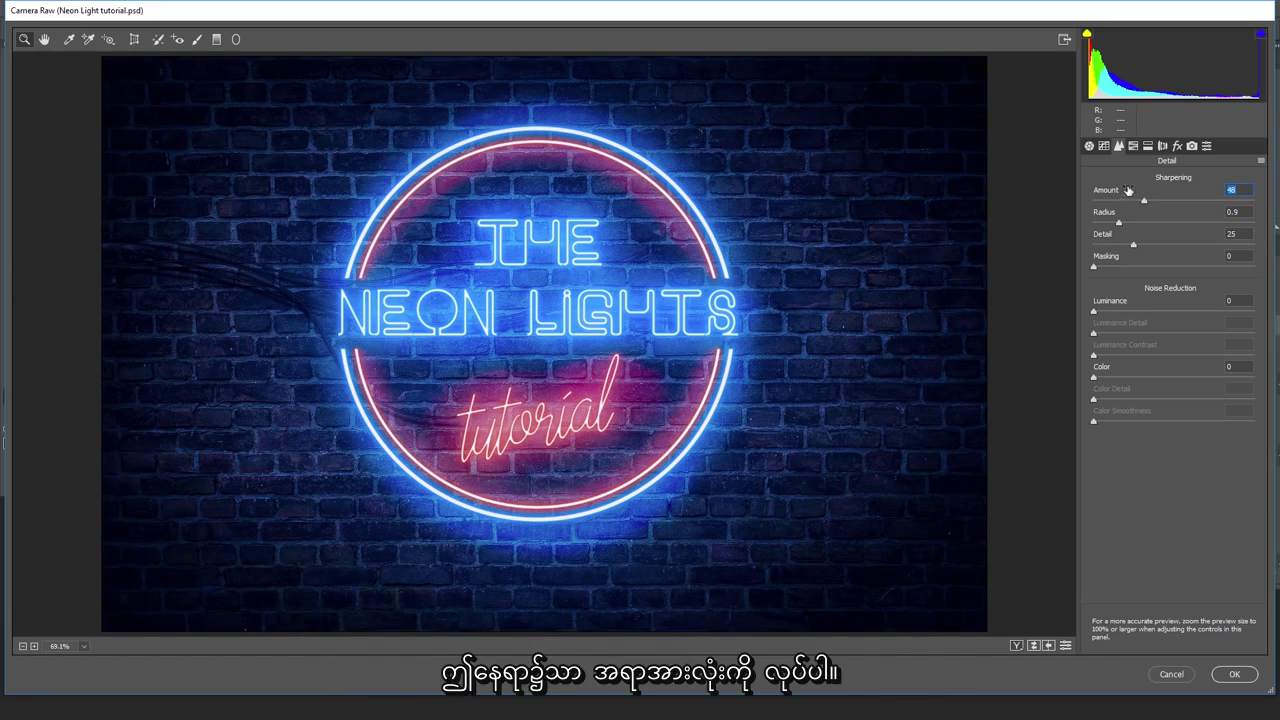
left_click(1089, 146)
Split-tone the image with shadows at hue 200 and saturation 10, and highlights at hue 45 and saturation 75.
left_click(1148, 146)
left_click_drag(1193, 303, 1185, 303)
left_click_drag(1094, 326, 1121, 328)
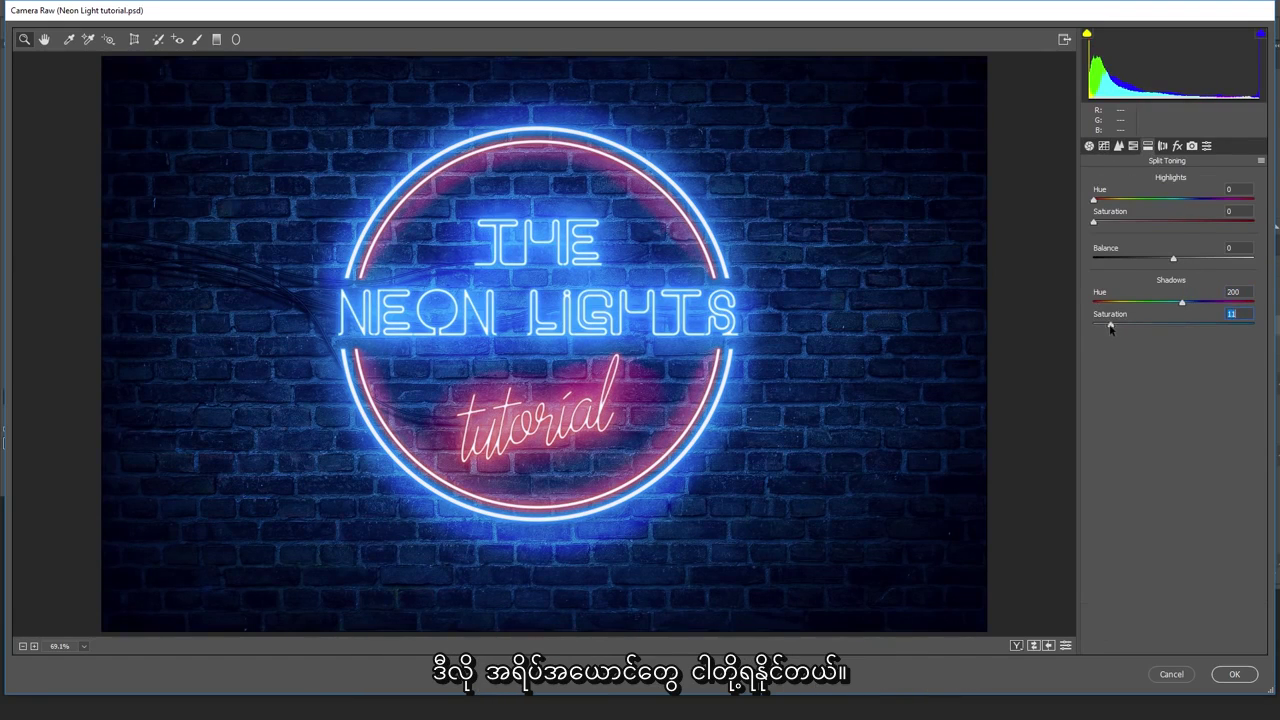
left_click_drag(1101, 202, 1215, 231)
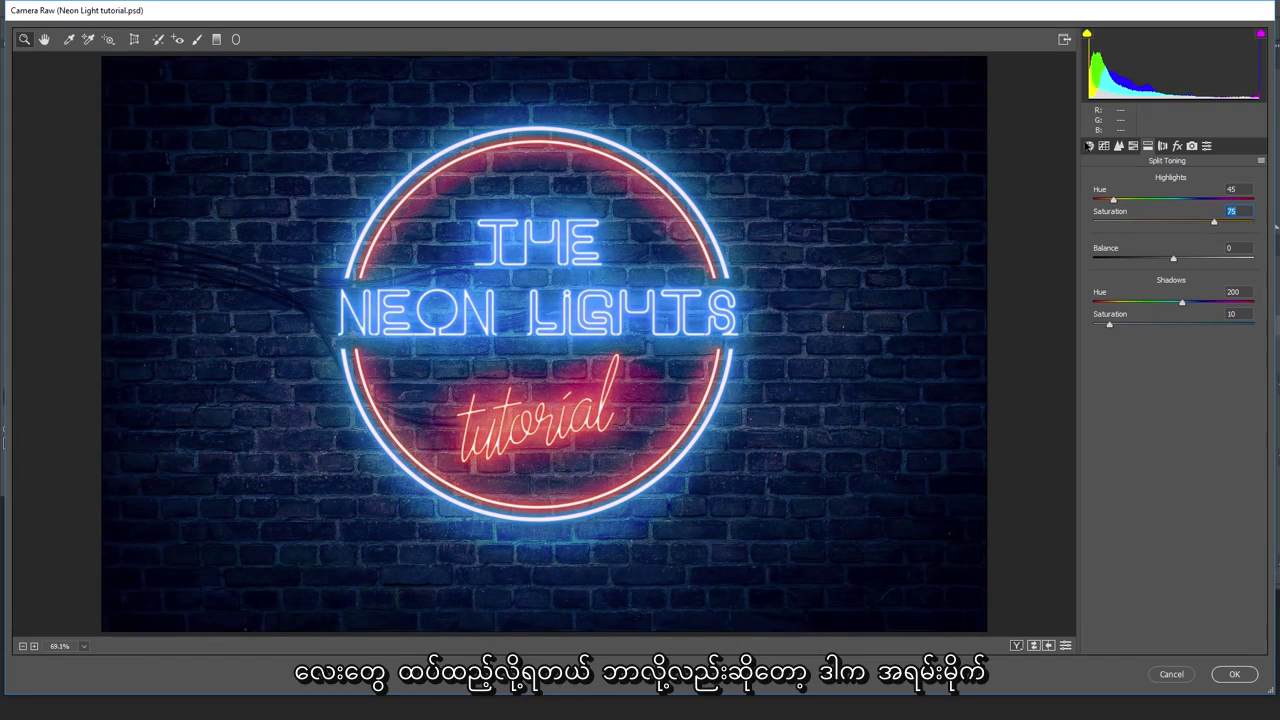
Try a clarity change but leave it at 0, set contrast to +18 and apply the Camera Raw grading.
left_click(1089, 147)
mouse_move(1175, 413)
left_mouse_down()
mouse_move(1205, 414)
mouse_move(1166, 416)
left_mouse_up()
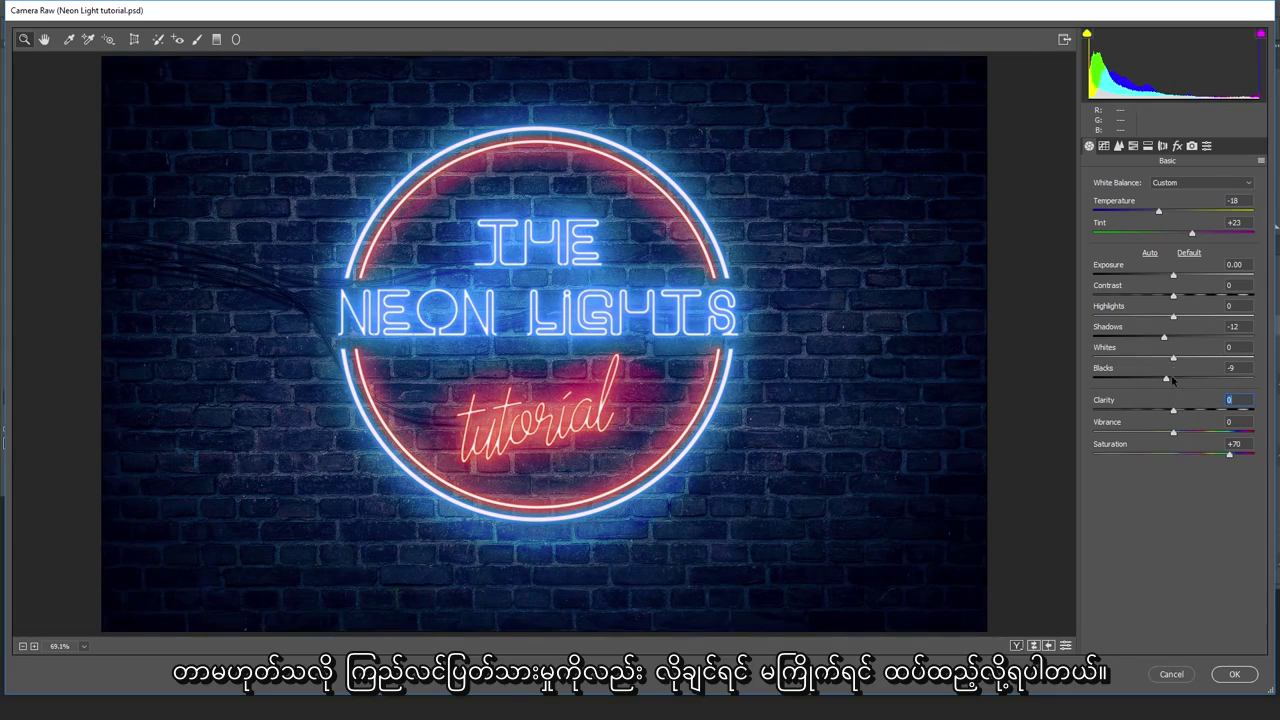
left_click_drag(1178, 298, 1191, 298)
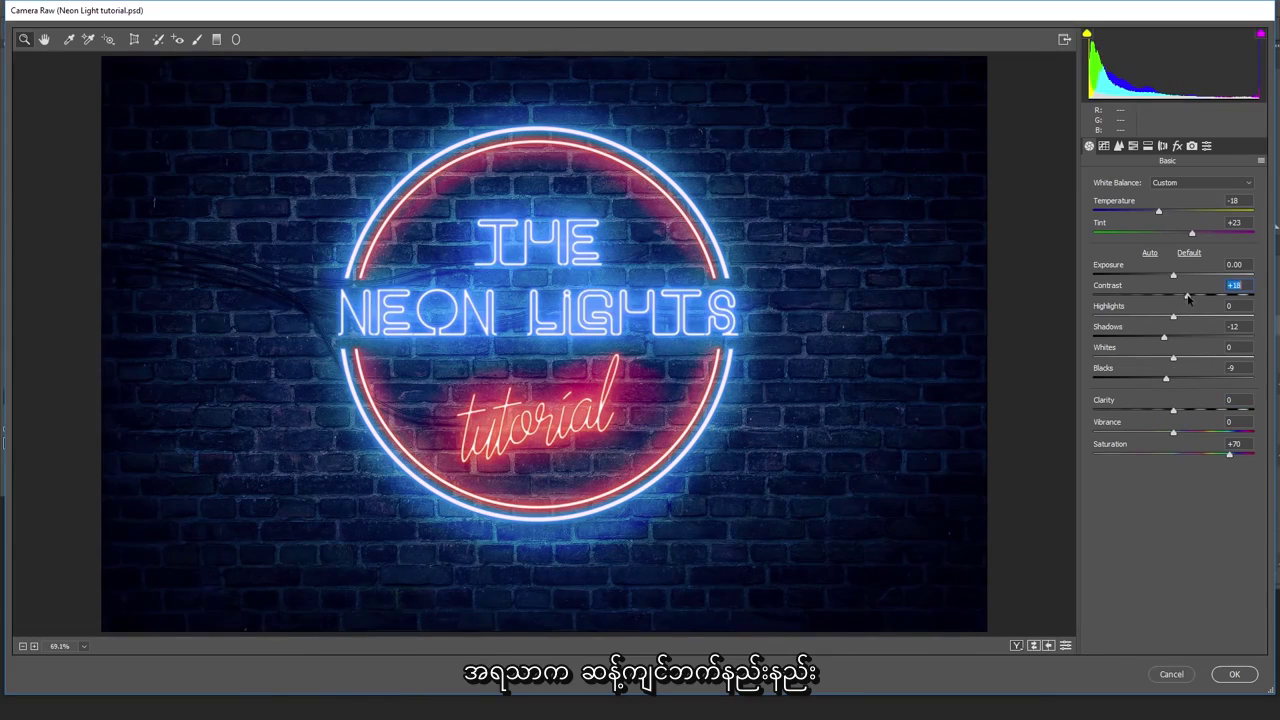
left_click(1236, 674)
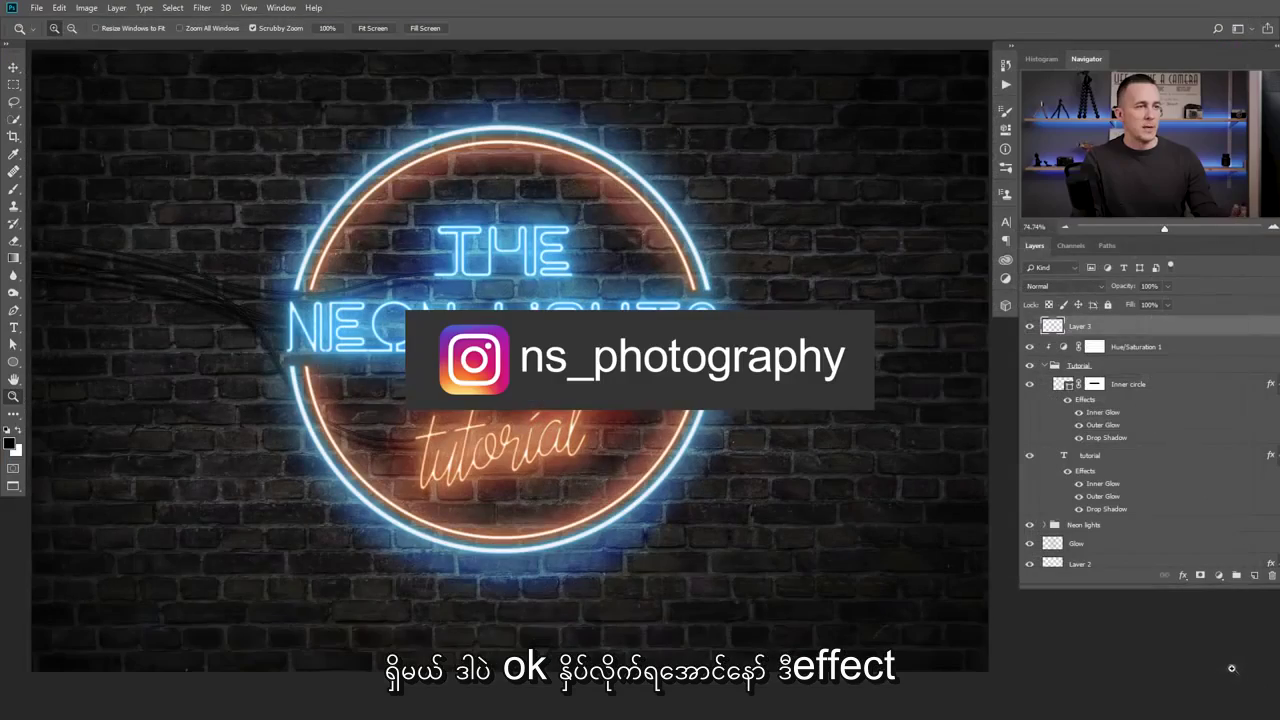
Toggle the visibility of the merged Layer 3 to compare the image before and after grading, leaving it shown.
left_click(1031, 326)
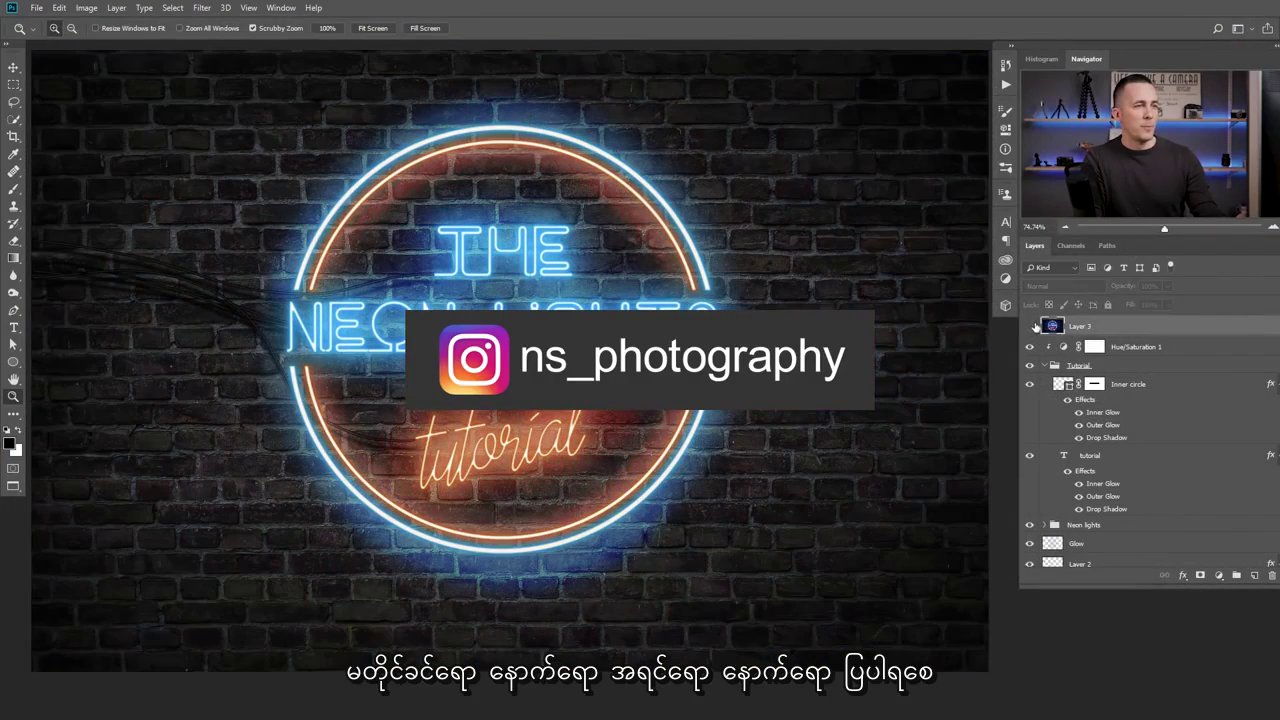
left_click(1031, 326)
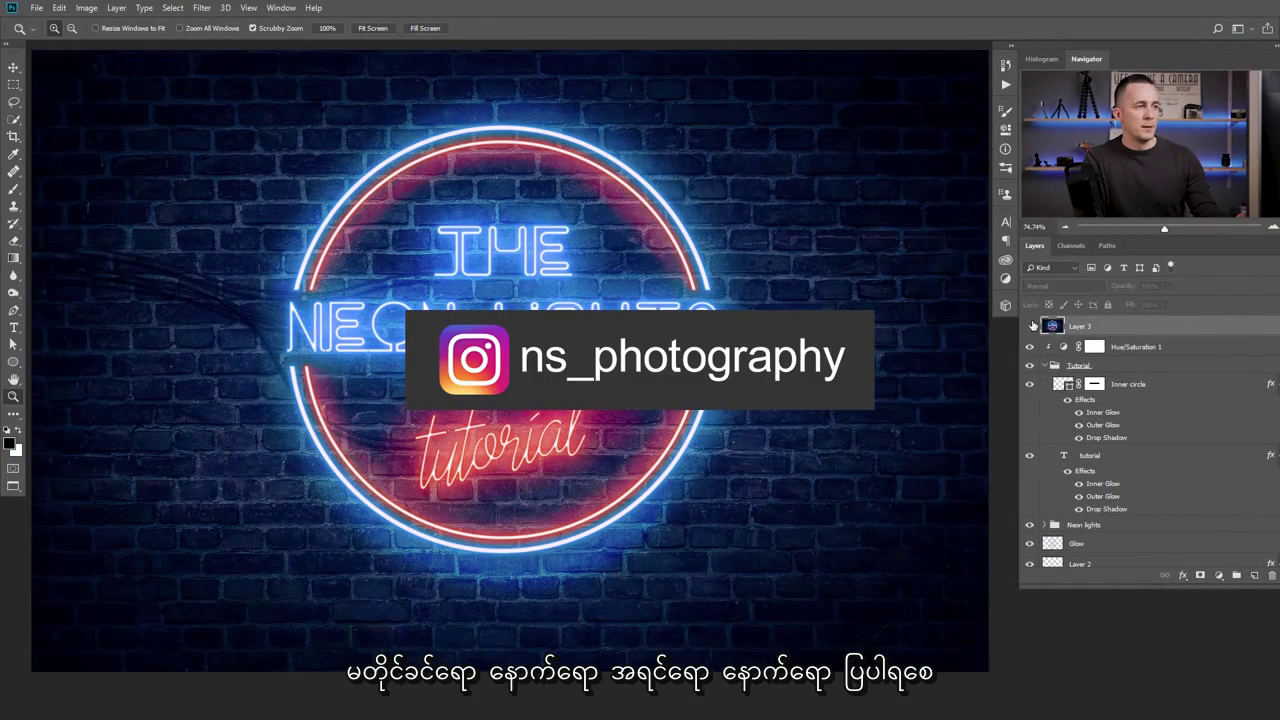
left_click(1031, 326)
left_click(1031, 326)
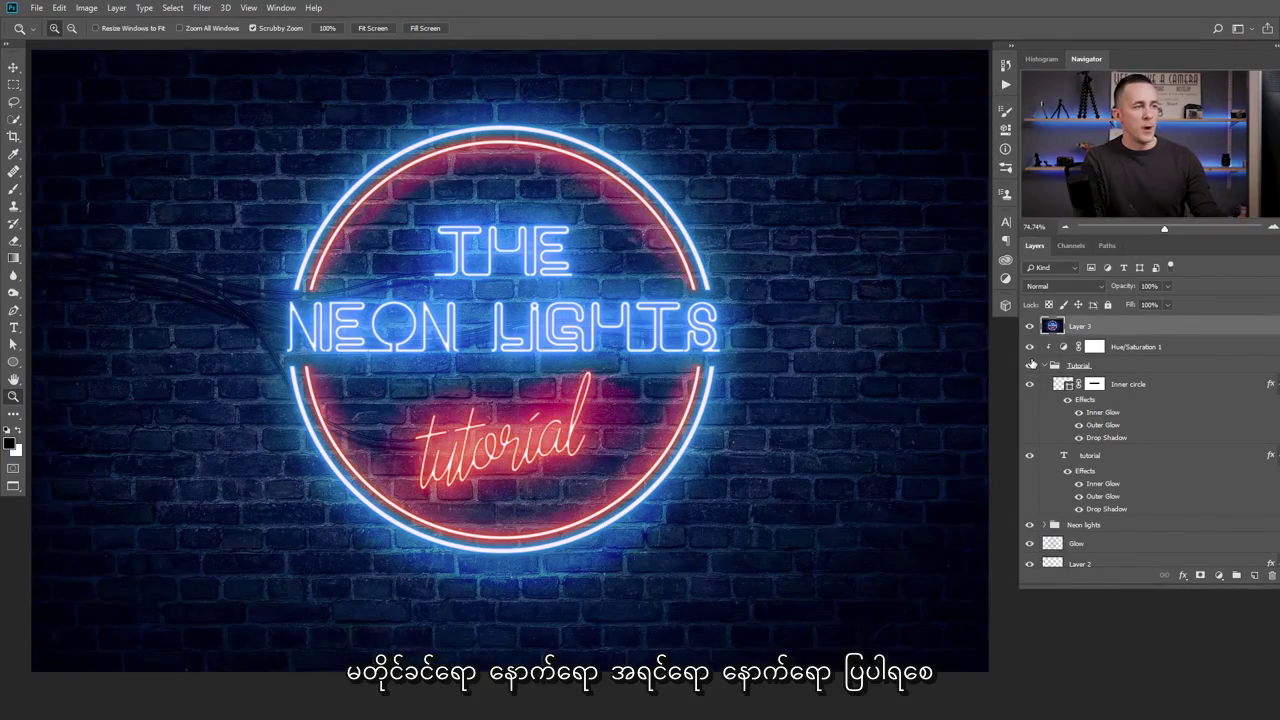